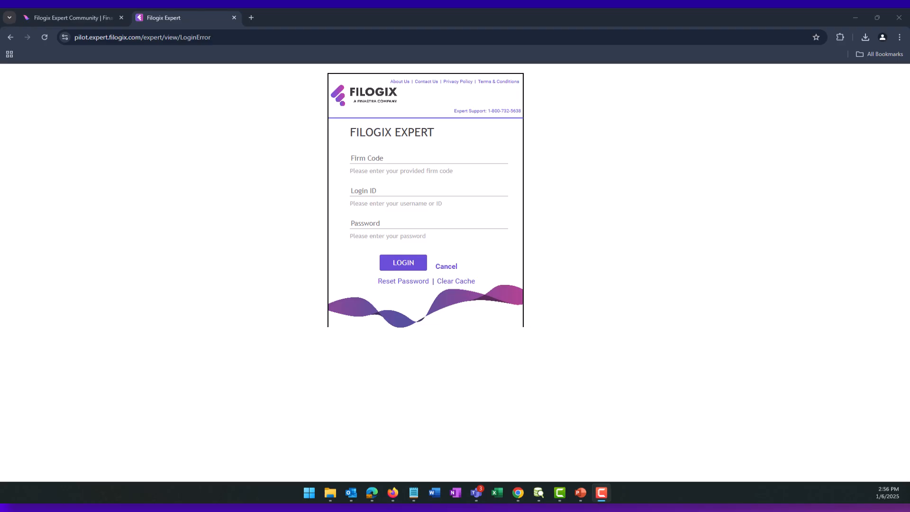
- Switch to the Filogix Expert Community tab and scroll through Latest News to the footer and back
{"action": "key", "text": "ctrl+1"}
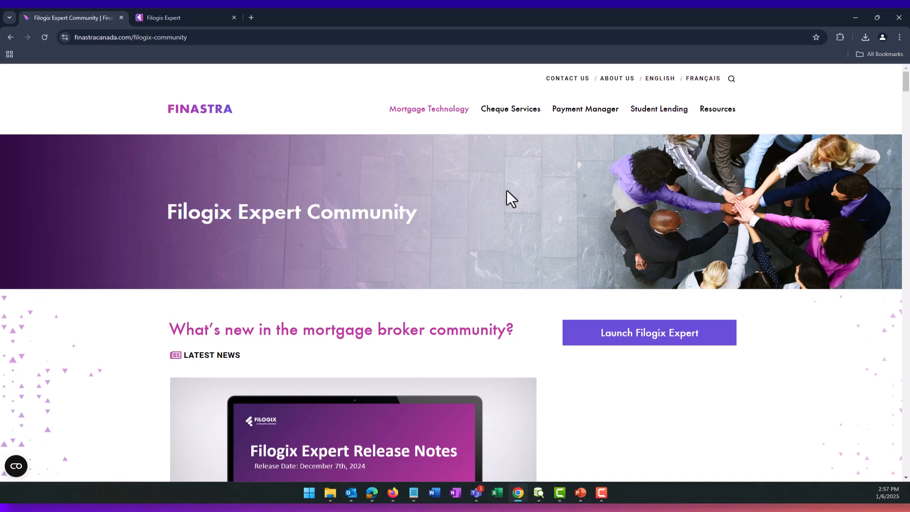
{"action": "scroll", "coordinate": [506, 191], "scroll_direction": "down", "scroll_amount": 4}
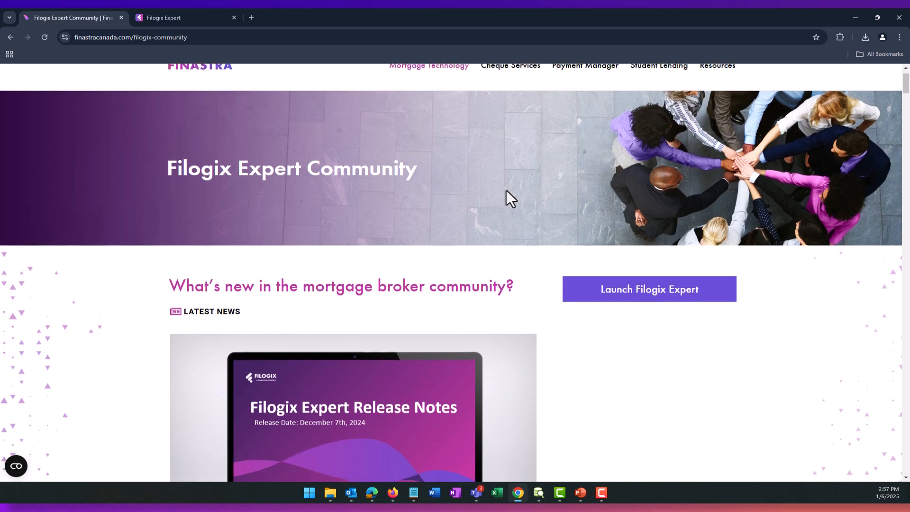
{"action": "scroll", "coordinate": [506, 191], "scroll_direction": "down", "scroll_amount": 2}
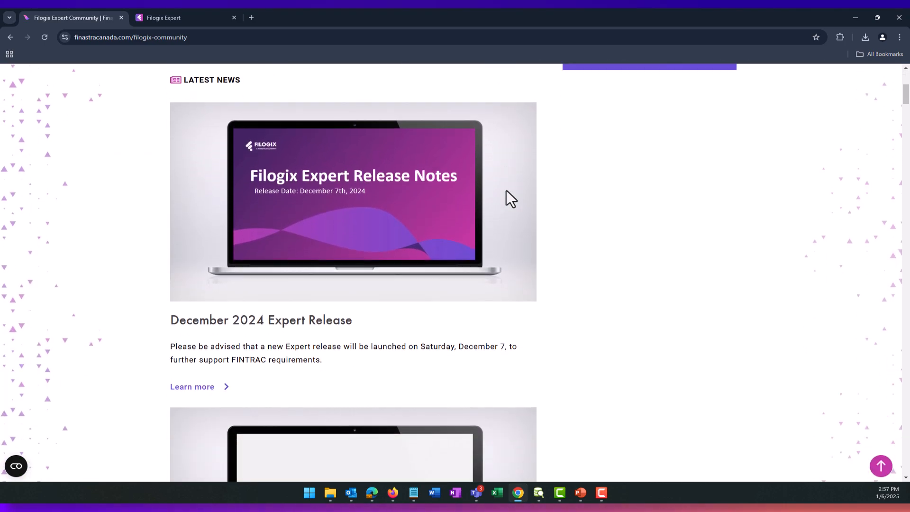
{"action": "scroll", "coordinate": [506, 192], "scroll_direction": "down", "scroll_amount": 6}
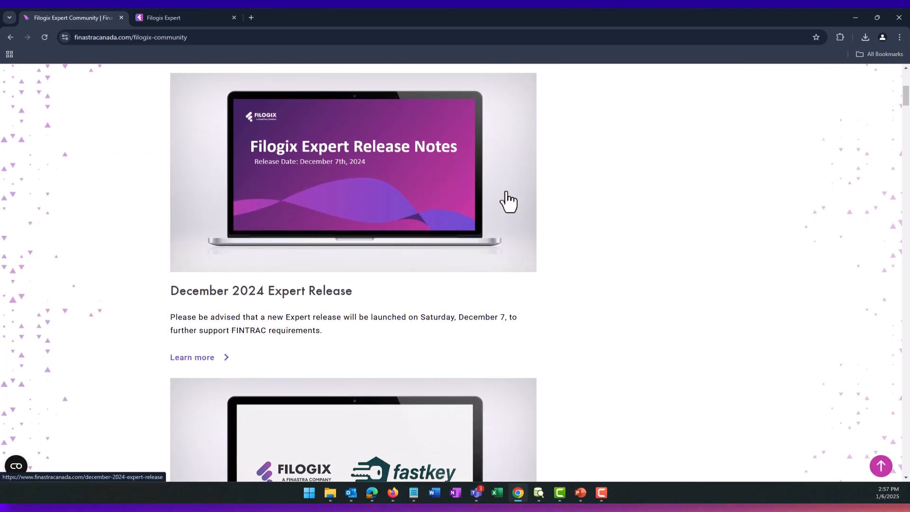
{"action": "scroll", "coordinate": [507, 192], "scroll_direction": "down", "scroll_amount": 2}
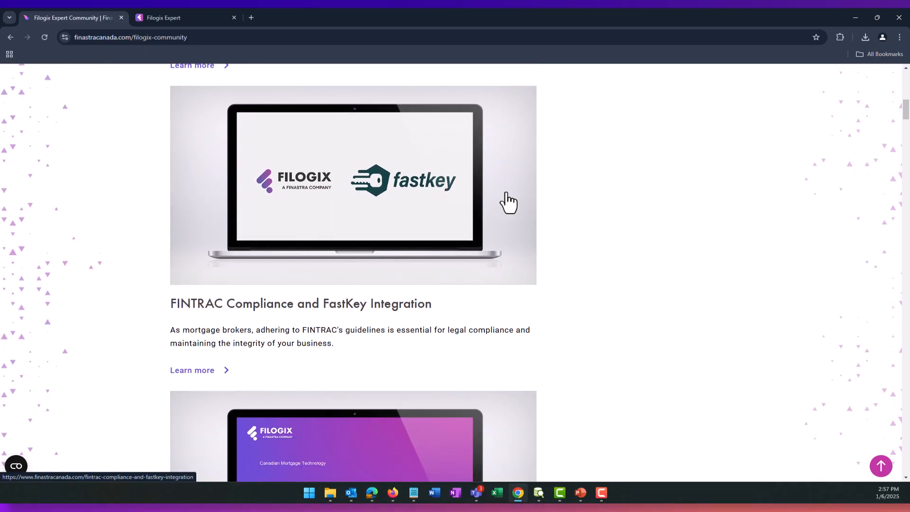
{"action": "scroll", "coordinate": [508, 192], "scroll_direction": "down", "scroll_amount": 2}
{"action": "scroll", "coordinate": [507, 201], "scroll_direction": "down", "scroll_amount": 3}
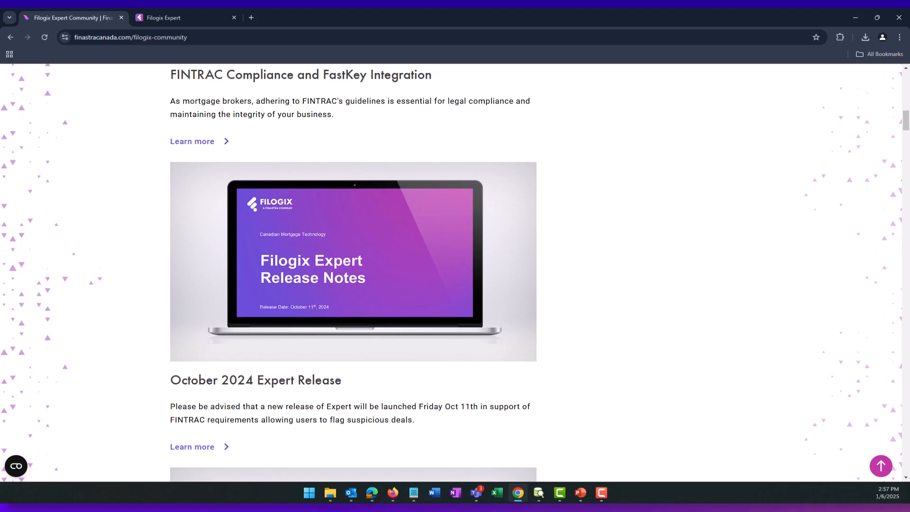
{"action": "left_click_drag", "start_coordinate": [905, 122], "coordinate": [900, 462]}
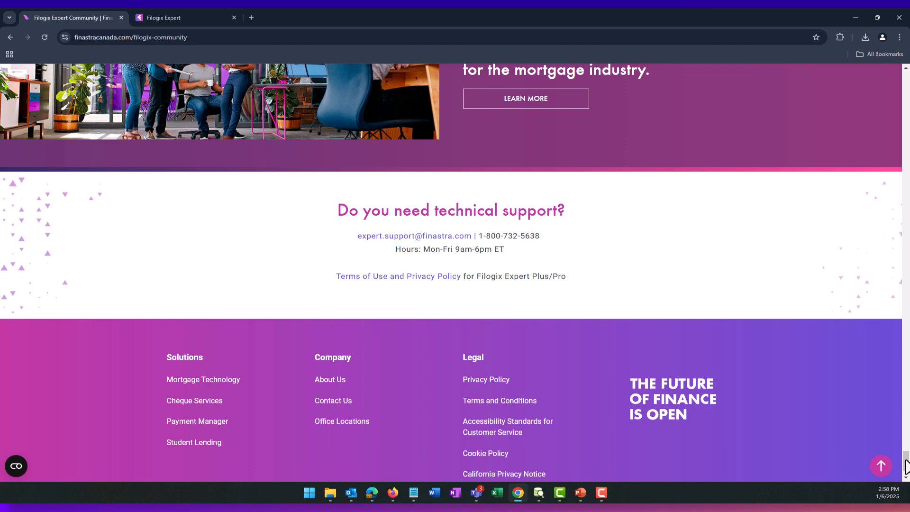
{"action": "left_click_drag", "start_coordinate": [906, 467], "coordinate": [902, 66]}
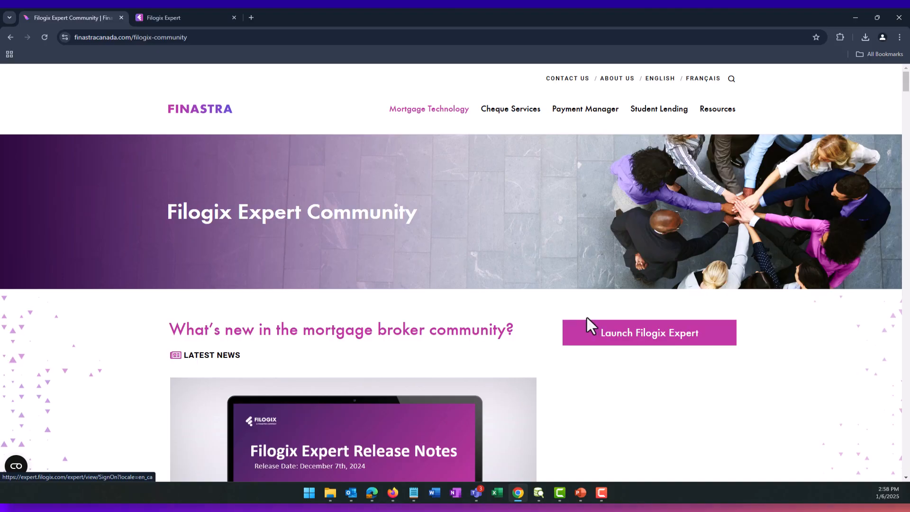
- Return to the Filogix Expert sign-in page, view Reset Password, then cancel back to login
{"action": "left_click", "coordinate": [158, 21]}
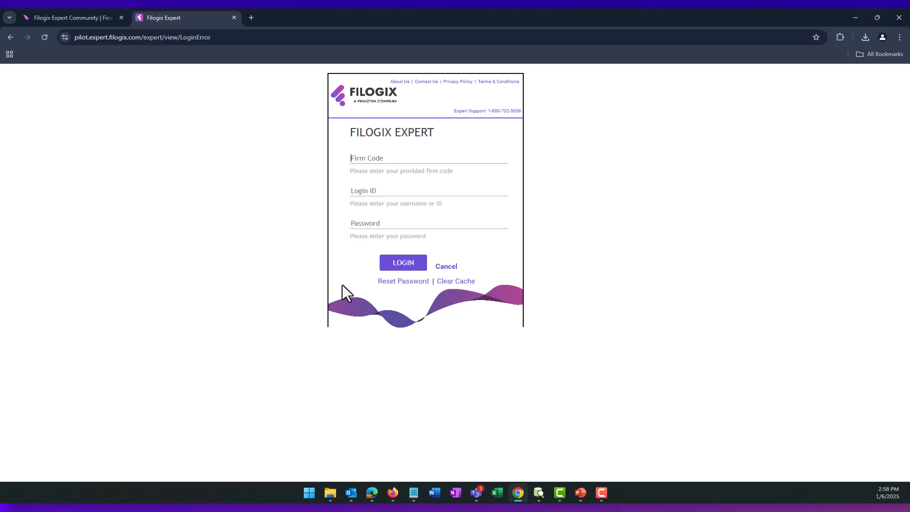
{"action": "left_click", "coordinate": [399, 284]}
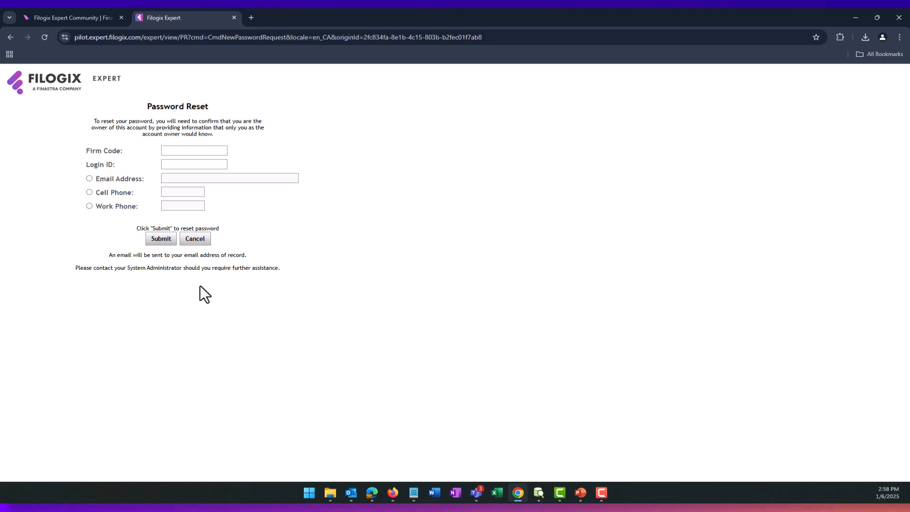
{"action": "left_click", "coordinate": [199, 242]}
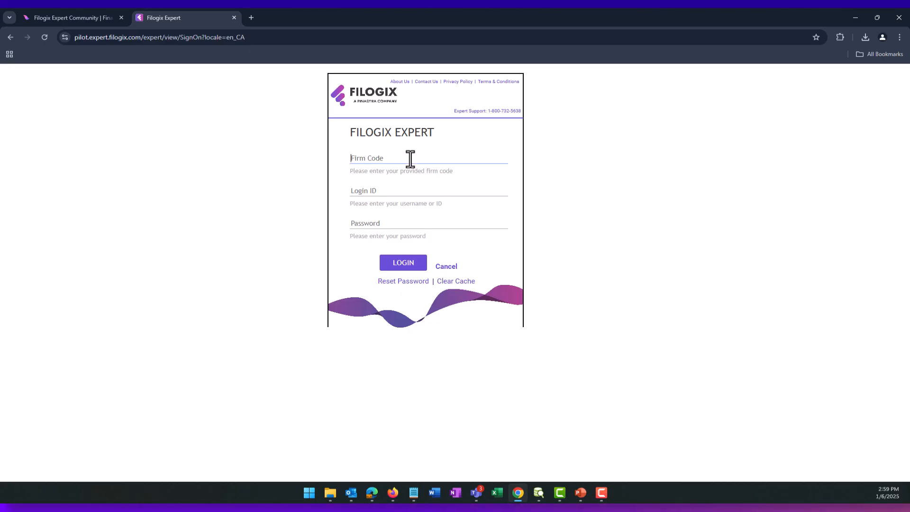
- Sign in to Filogix Expert with the login ID and account password
{"action": "type", "text": "QA"}
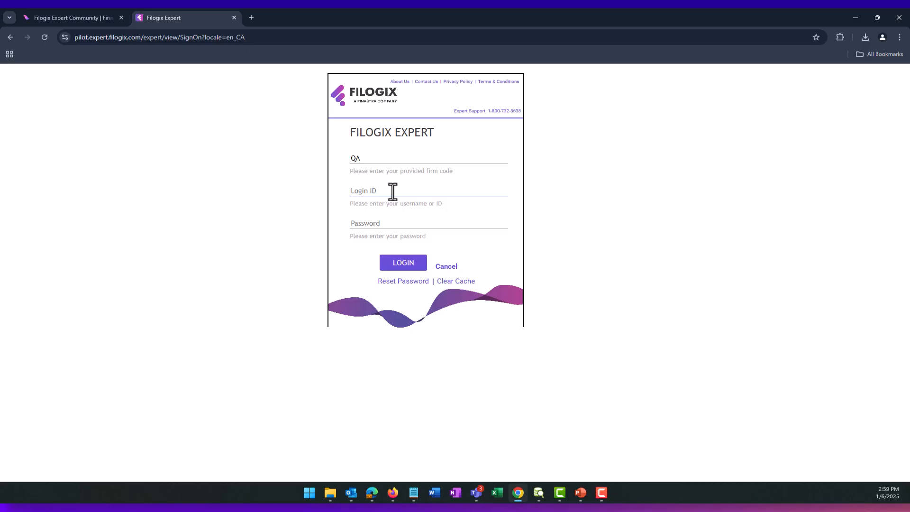
{"action": "type", "text": "traininge"}
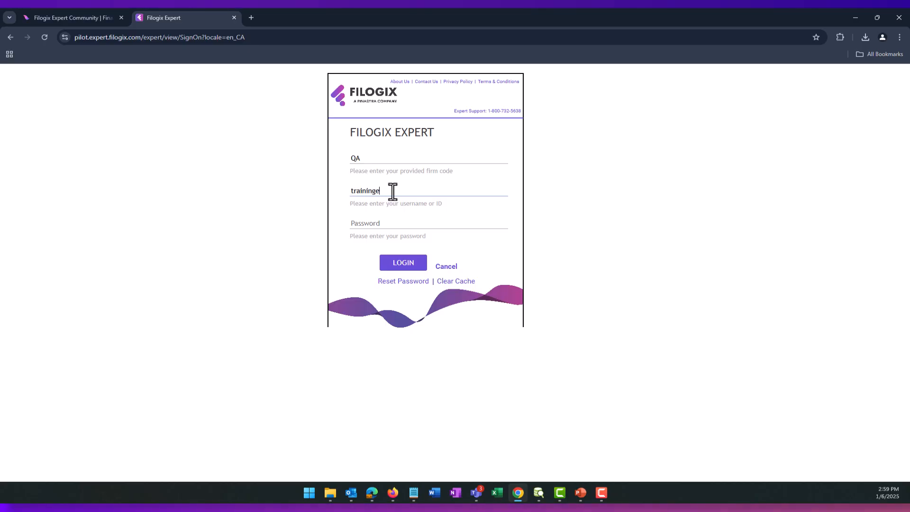
{"action": "key", "text": "Tab"}
{"action": "type", "text": "••••••••••"}
{"action": "left_click", "coordinate": [403, 263]}
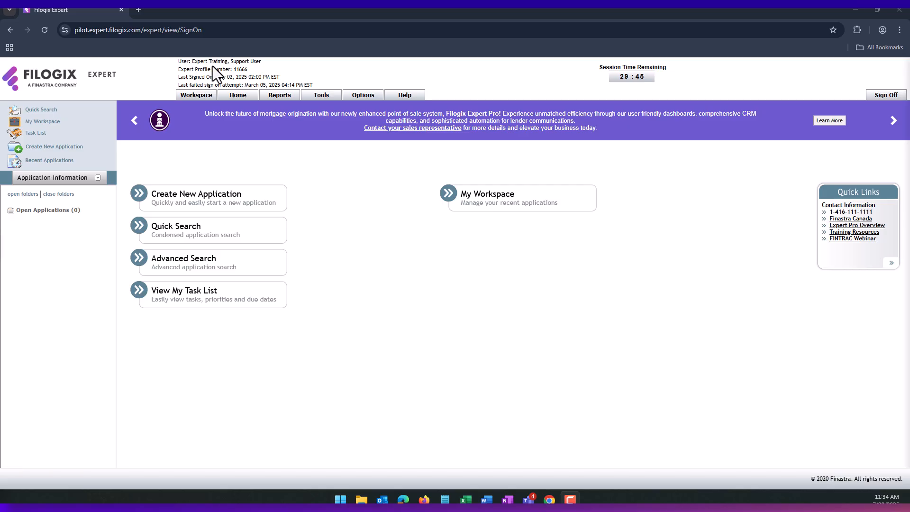
{"action": "left_click_drag", "start_coordinate": [182, 63], "coordinate": [236, 64]}
{"action": "left_click", "coordinate": [236, 64]}
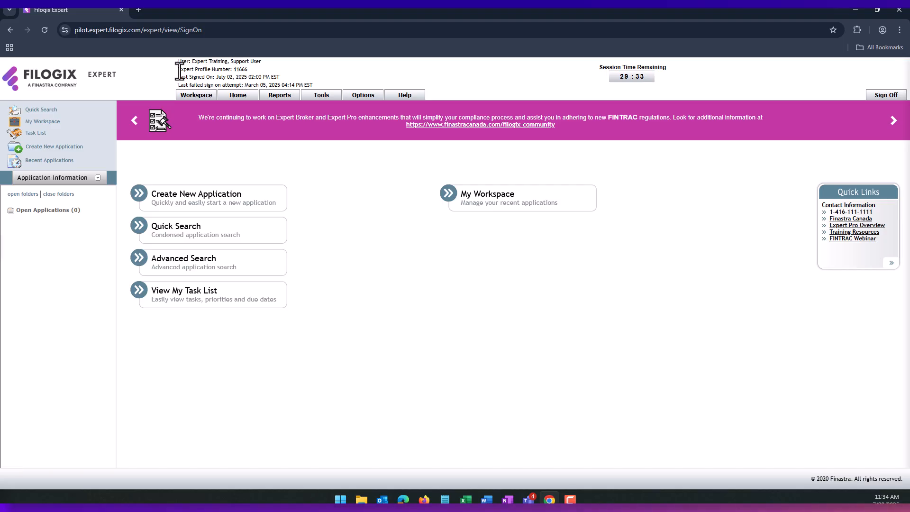
{"action": "left_click_drag", "start_coordinate": [179, 70], "coordinate": [249, 70]}
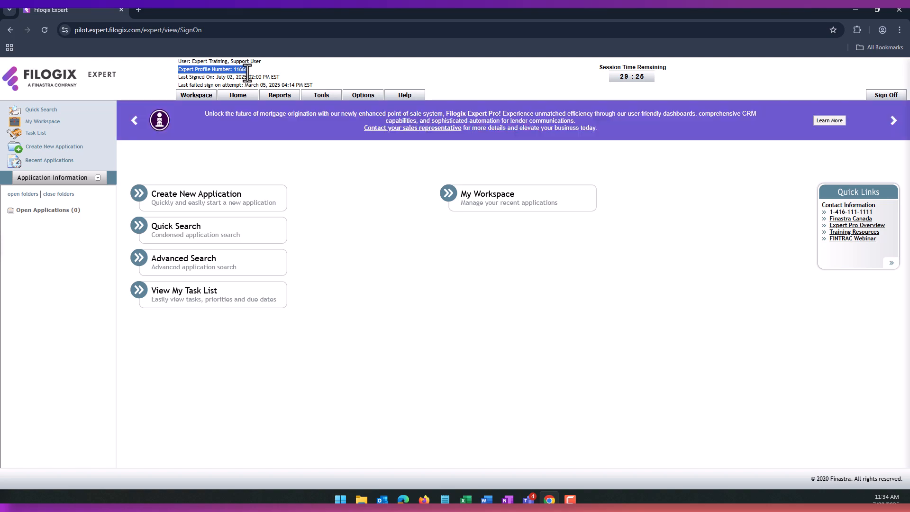
{"action": "left_click", "coordinate": [222, 78]}
{"action": "left_click_drag", "start_coordinate": [176, 76], "coordinate": [311, 87]}
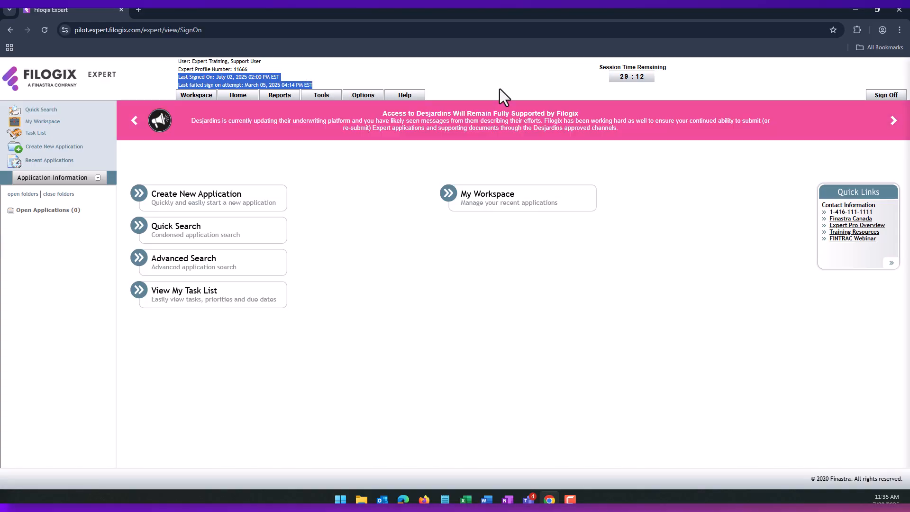
{"action": "left_click_drag", "start_coordinate": [600, 67], "coordinate": [657, 67]}
{"action": "left_click", "coordinate": [659, 68]}
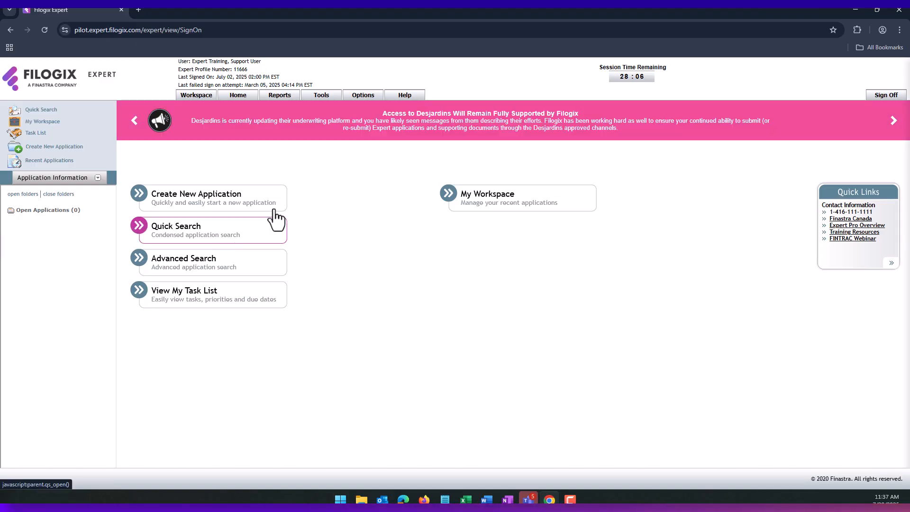
{"action": "left_click", "coordinate": [192, 240]}
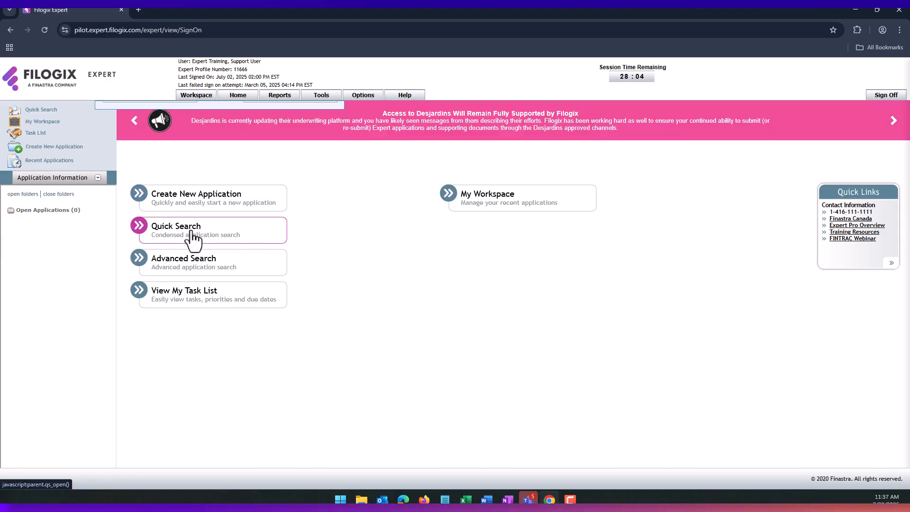
{"action": "type", "text": "QA-"}
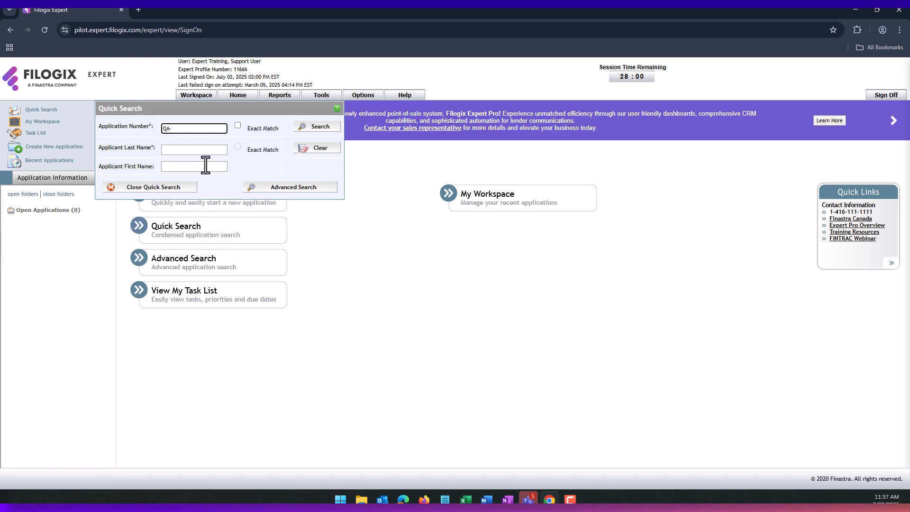
{"action": "key", "text": "BackSpace"}
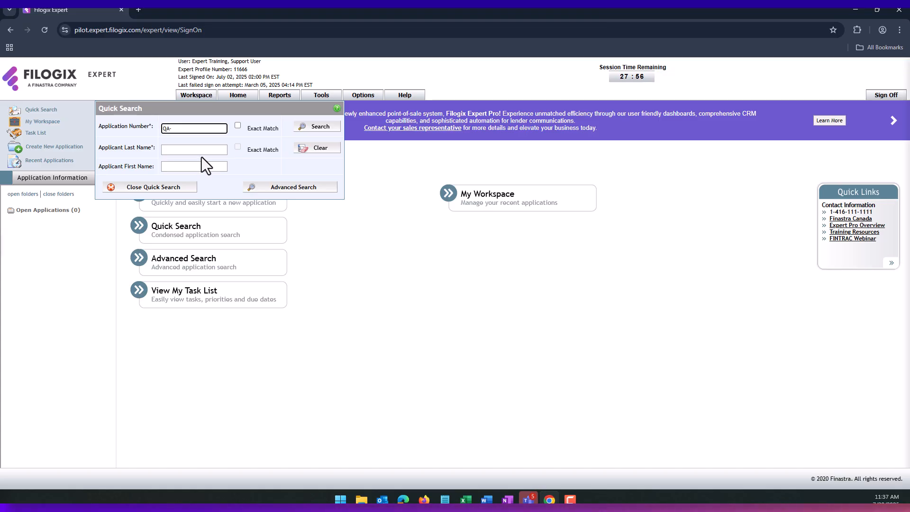
{"action": "type", "text": "-"}
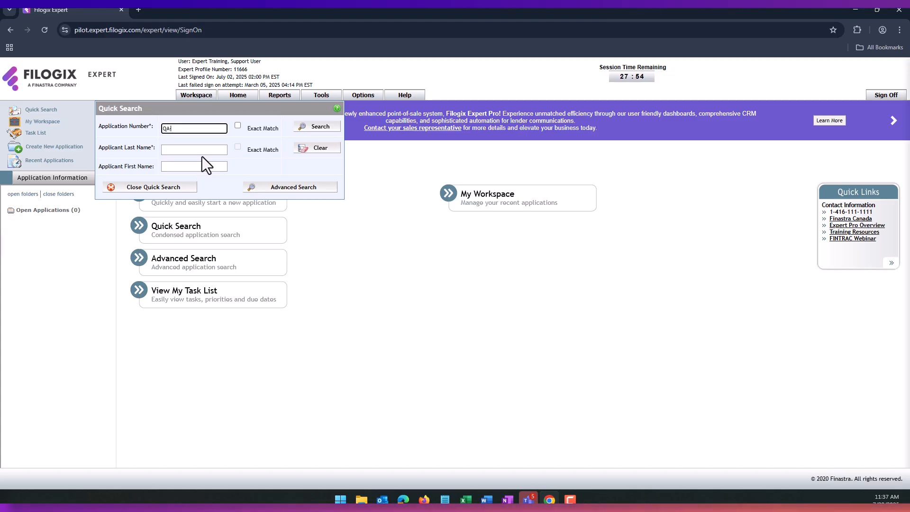
{"action": "left_click", "coordinate": [309, 272]}
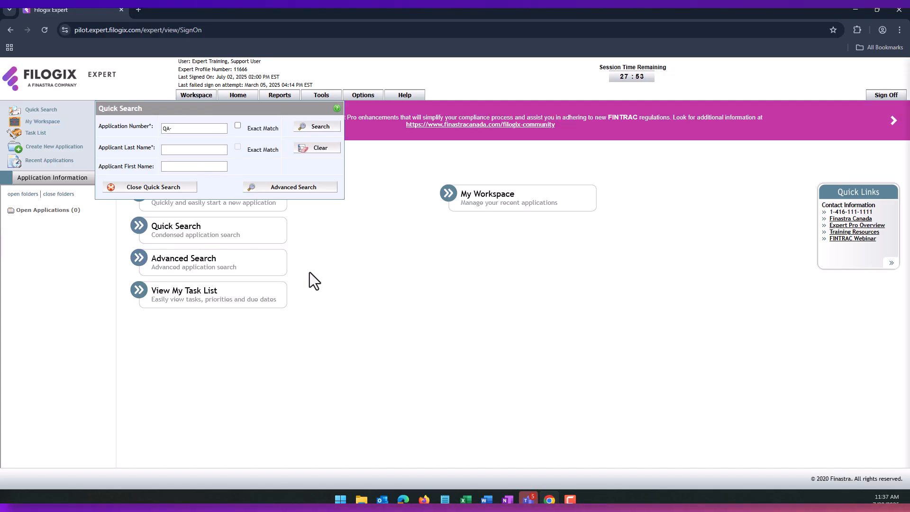
{"action": "left_click", "coordinate": [256, 273]}
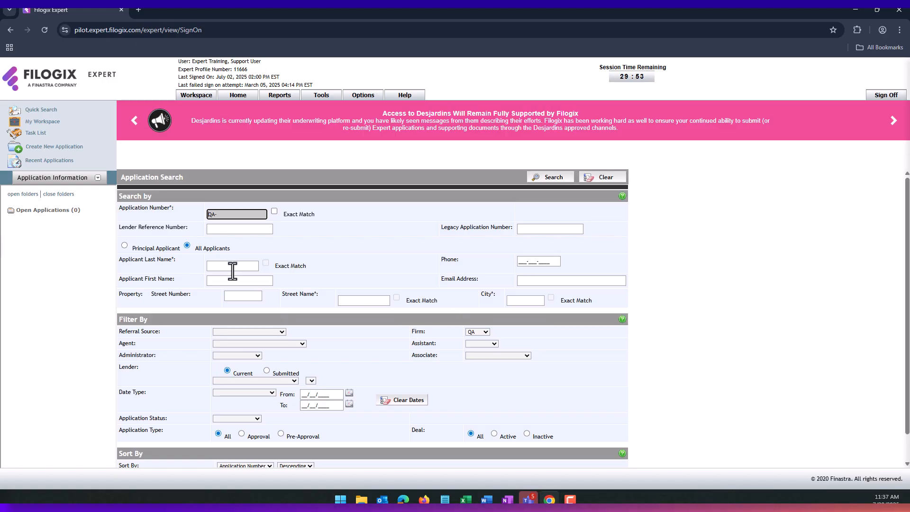
{"action": "scroll", "coordinate": [242, 285], "scroll_direction": "down", "scroll_amount": 1}
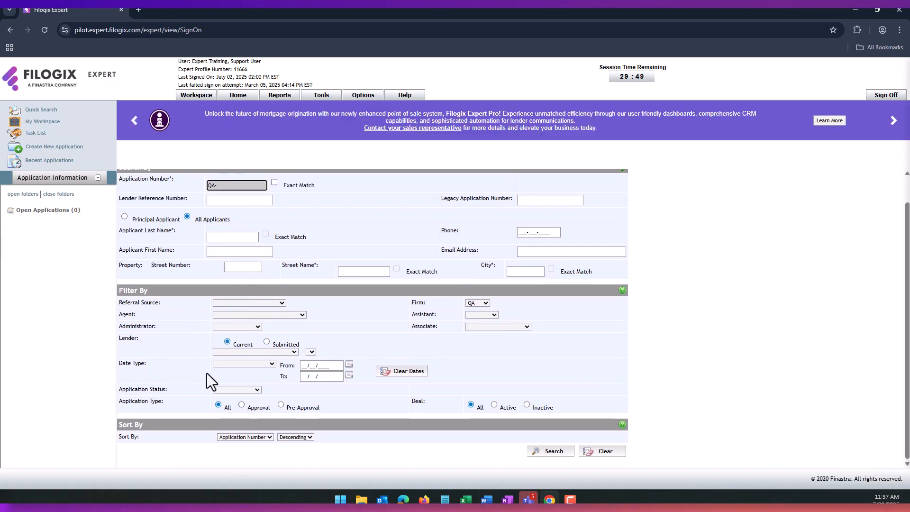
{"action": "left_click", "coordinate": [263, 364]}
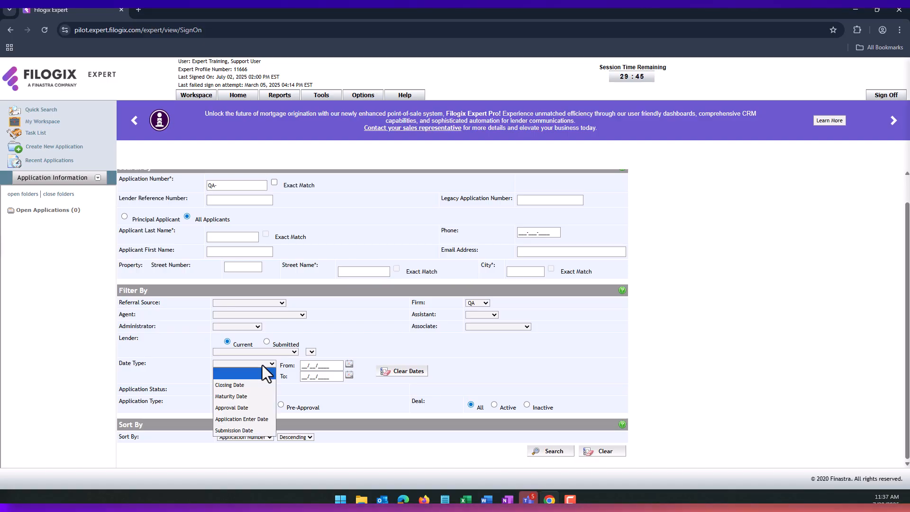
{"action": "left_click", "coordinate": [363, 402]}
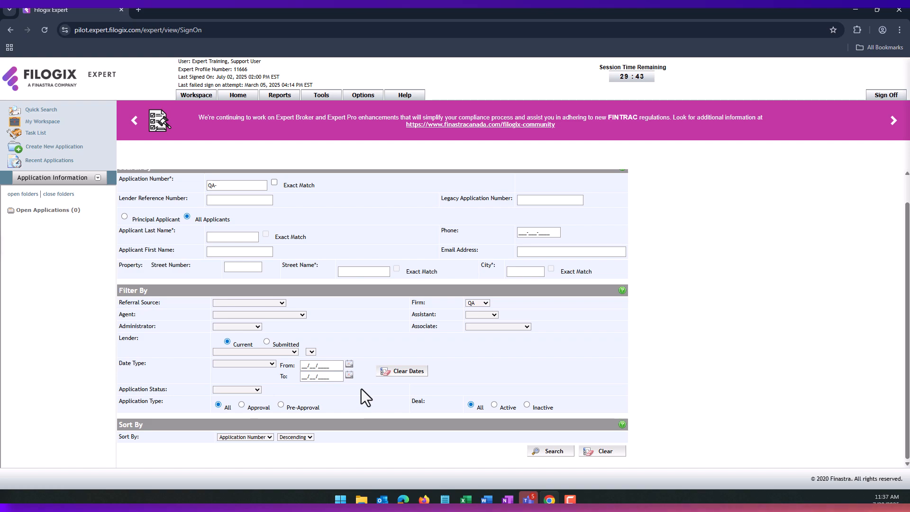
{"action": "left_click", "coordinate": [236, 95]}
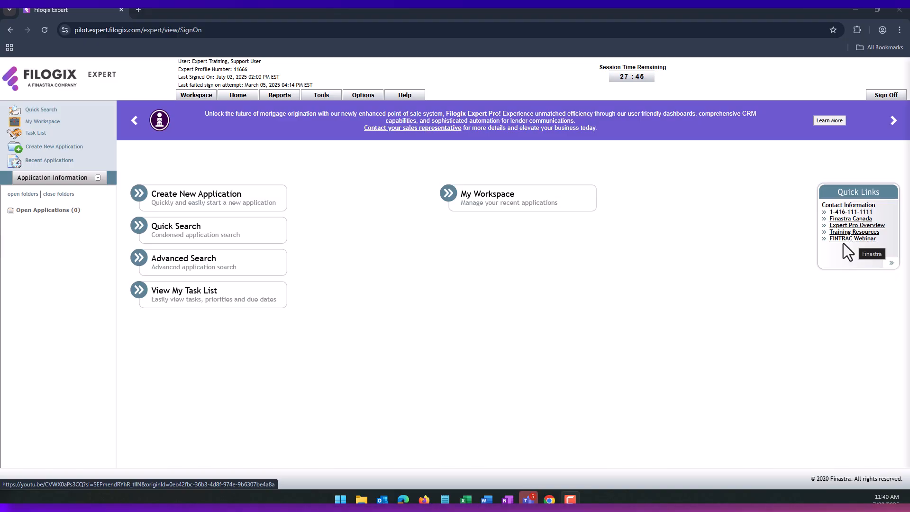
- Open the Workspace tab to list the Recent Deals
{"action": "left_click", "coordinate": [195, 102]}
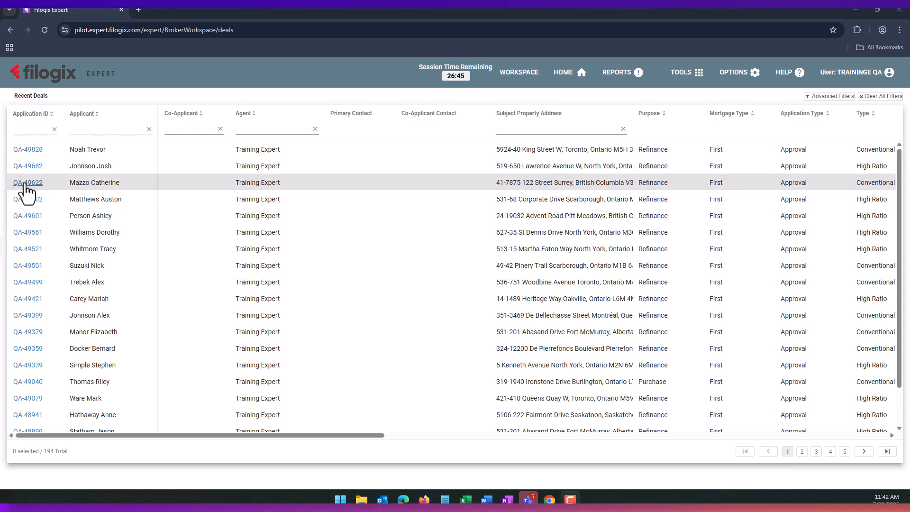
{"action": "left_click", "coordinate": [87, 130]}
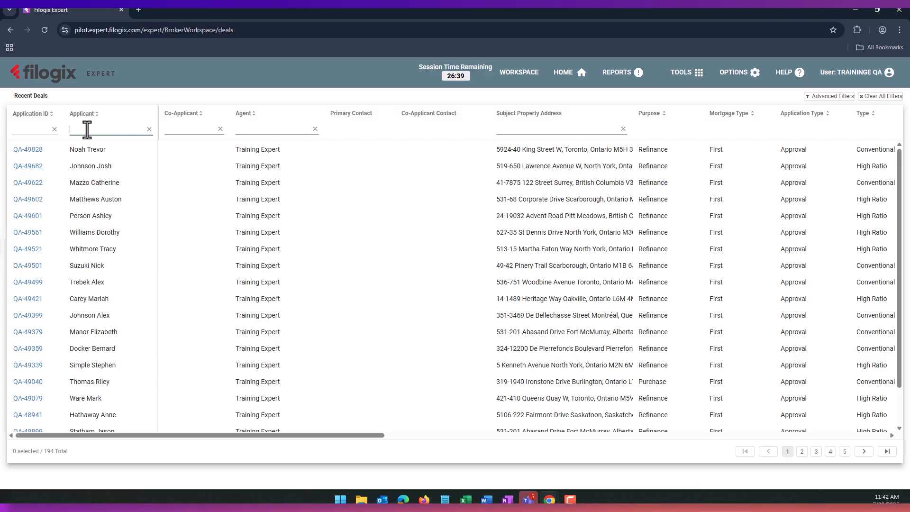
{"action": "type", "text": "lisa"}
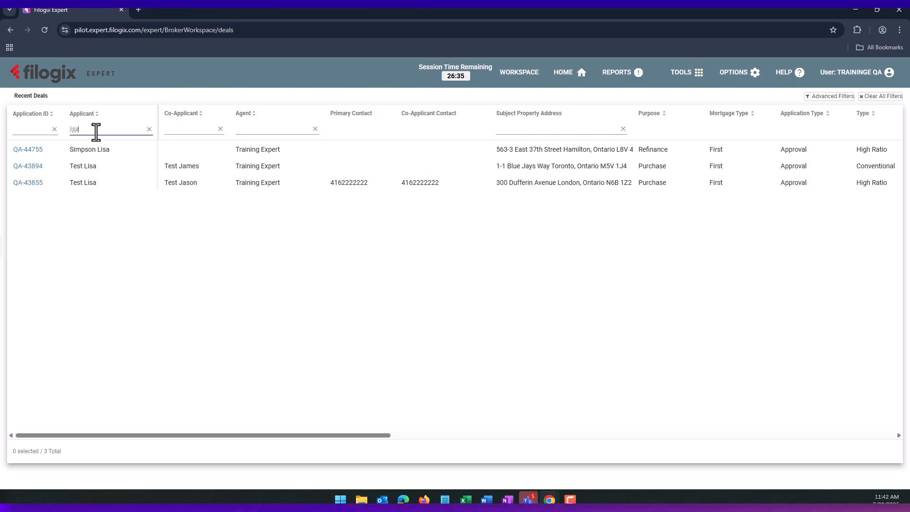
{"action": "left_click", "coordinate": [149, 129]}
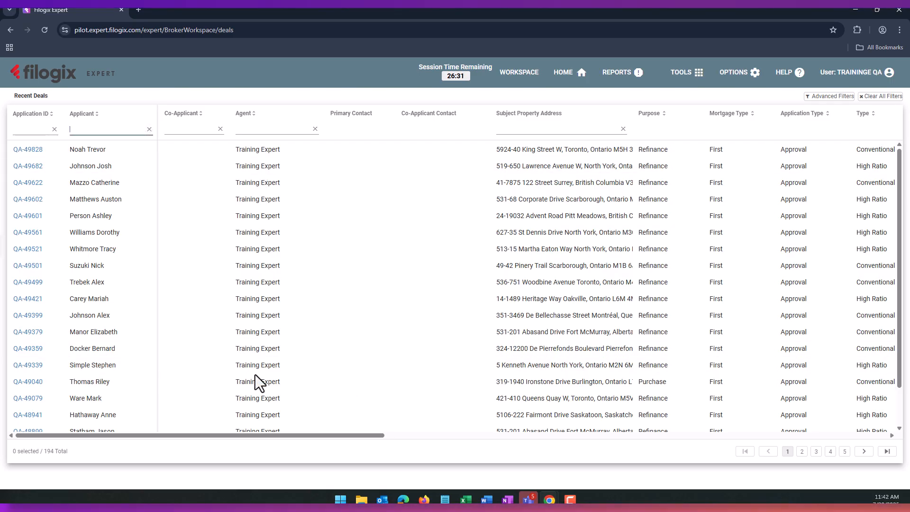
{"action": "left_click_drag", "start_coordinate": [300, 437], "coordinate": [434, 436]}
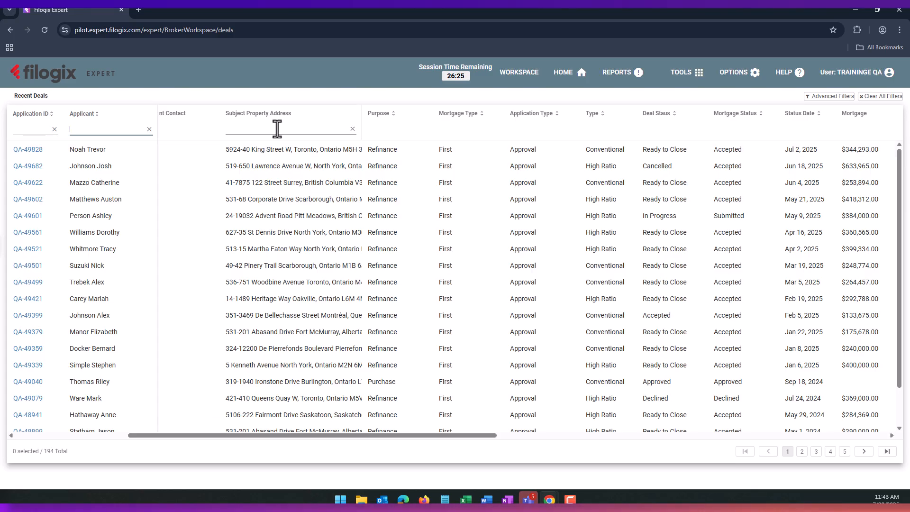
{"action": "left_click_drag", "start_coordinate": [346, 436], "coordinate": [410, 433]}
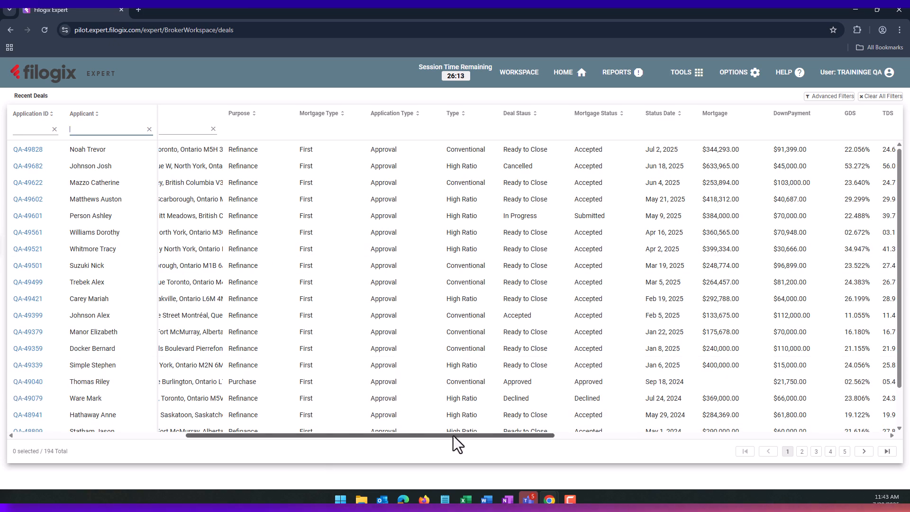
{"action": "left_click_drag", "start_coordinate": [457, 434], "coordinate": [515, 433]}
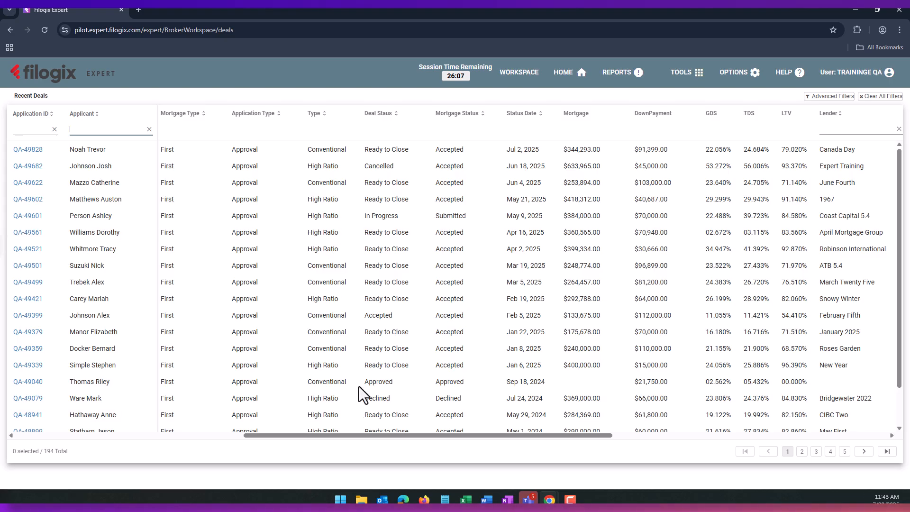
{"action": "left_click_drag", "start_coordinate": [440, 437], "coordinate": [555, 433]}
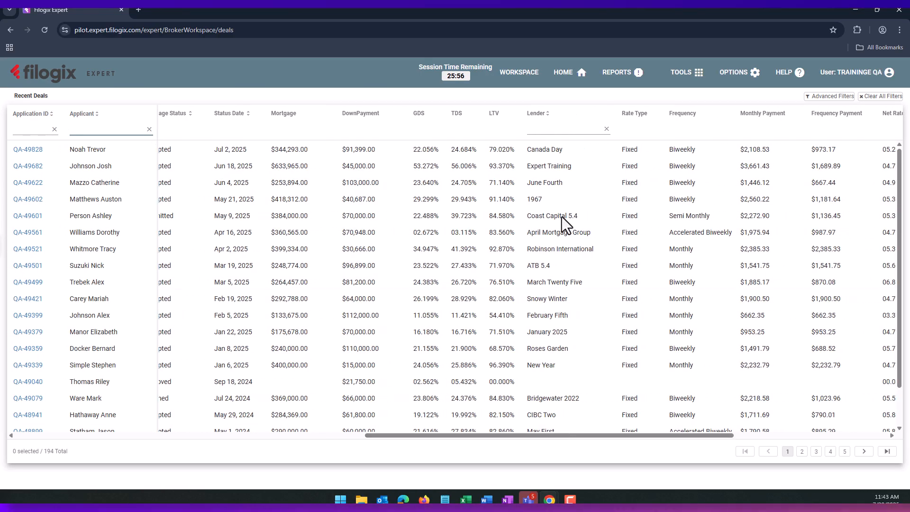
{"action": "left_click", "coordinate": [556, 131]}
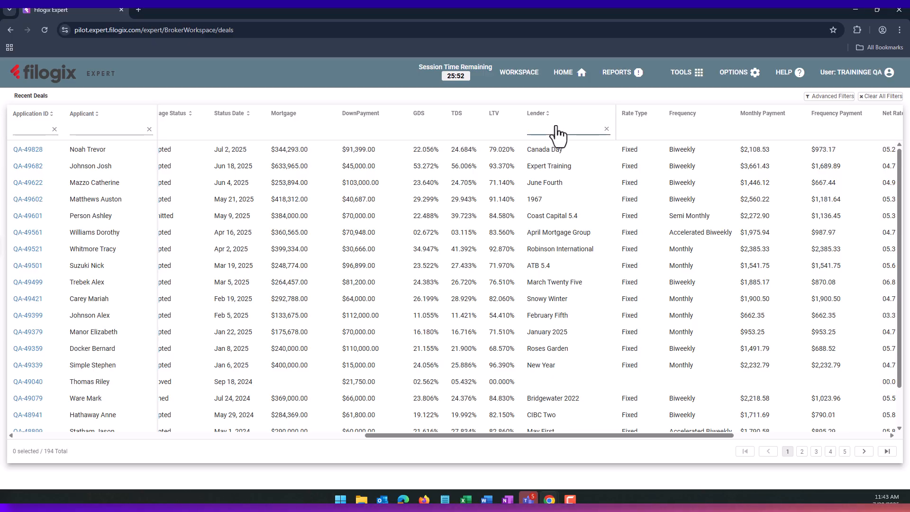
{"action": "type", "text": "ATB"}
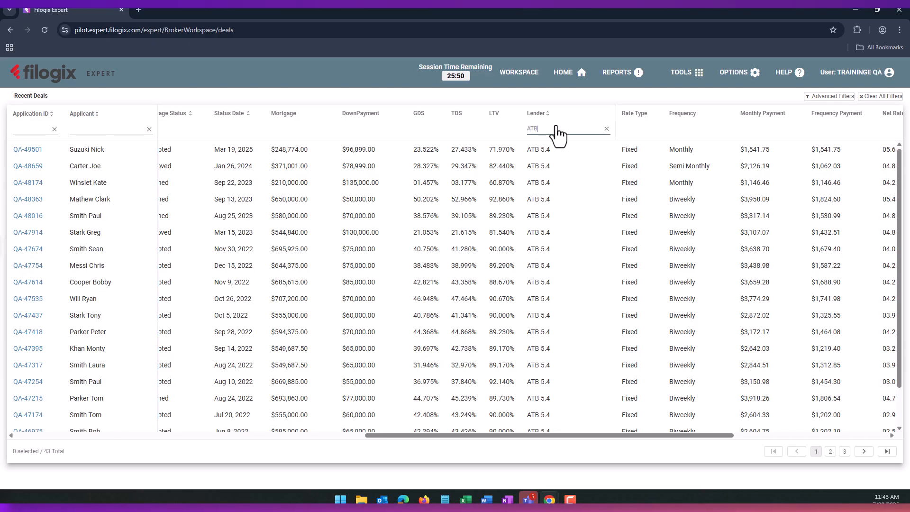
{"action": "left_click", "coordinate": [607, 130]}
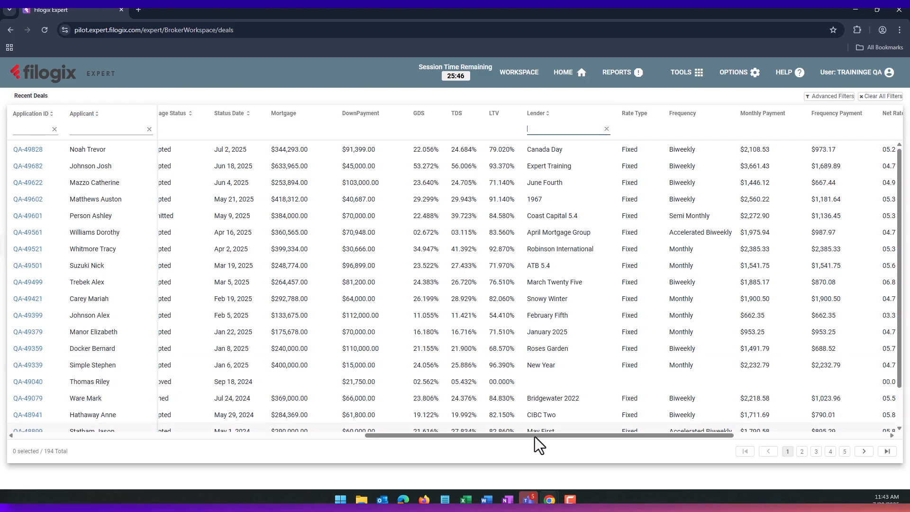
{"action": "left_click_drag", "start_coordinate": [534, 437], "coordinate": [685, 428]}
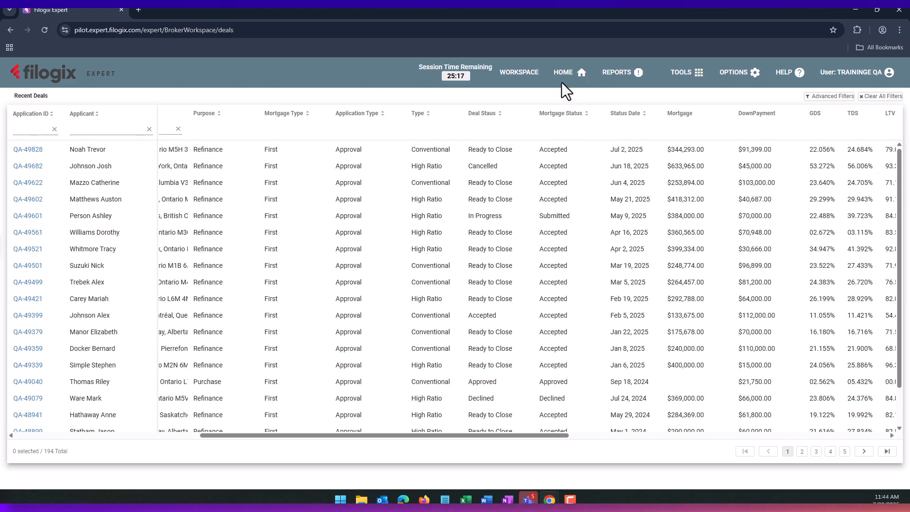
- Open the Reports page from the top navigation bar
{"action": "left_click", "coordinate": [613, 77]}
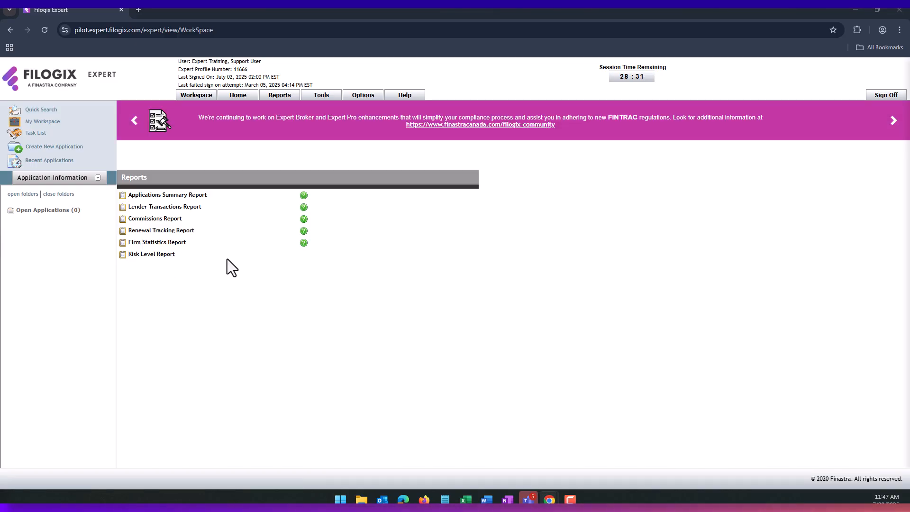
- Open the Maximum Mortgage calculator and enter $125,000 income, 5.5% rate, 1,234 monthly debts, 25 years
{"action": "left_click", "coordinate": [322, 96]}
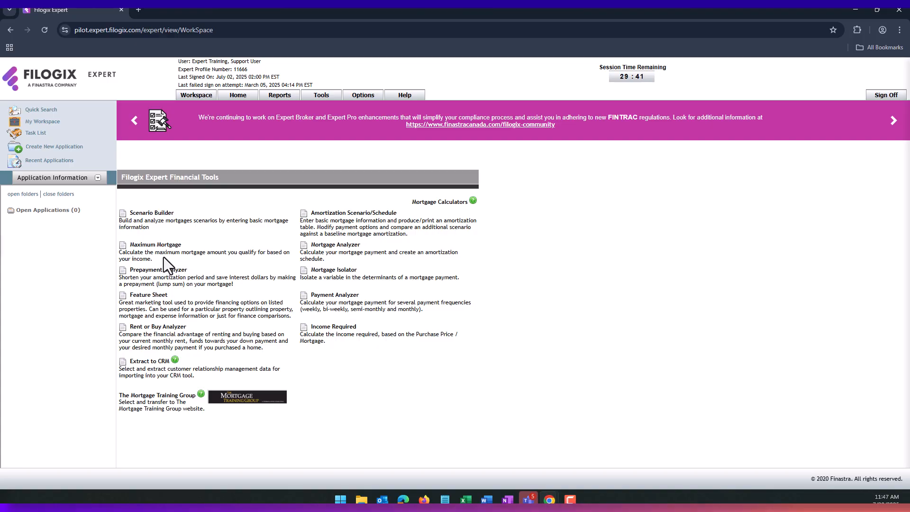
{"action": "left_click", "coordinate": [158, 246]}
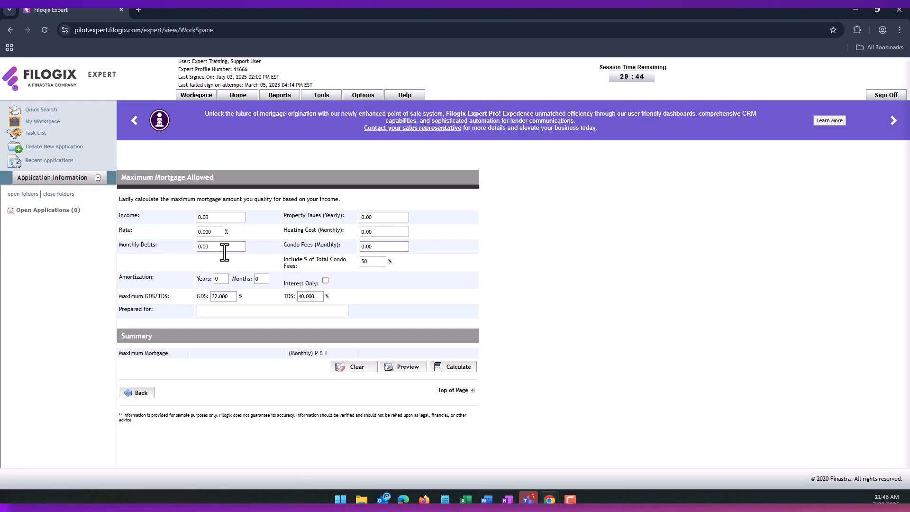
{"action": "left_click", "coordinate": [223, 220]}
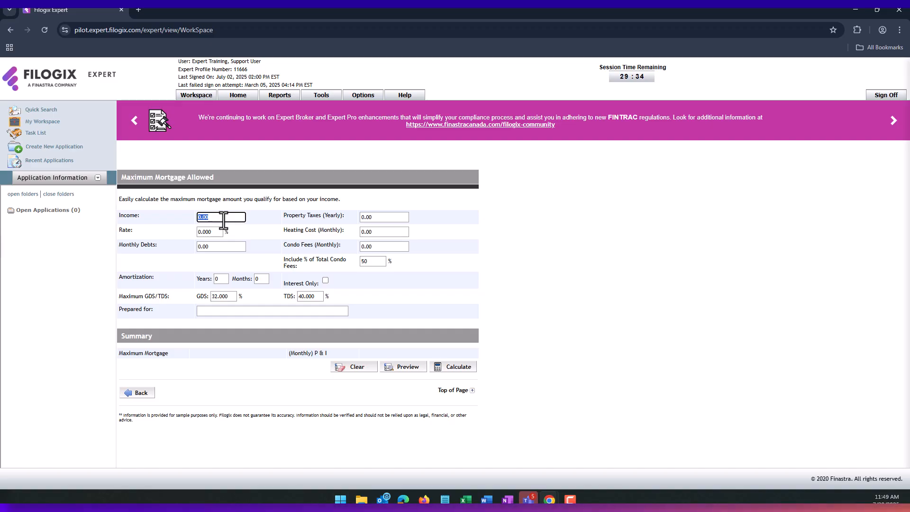
{"action": "type", "text": "1250"}
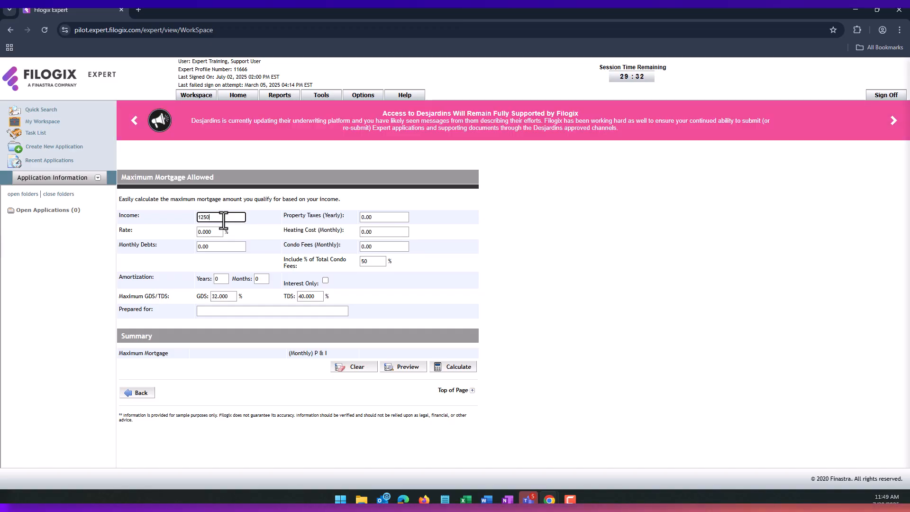
{"action": "key", "text": "Tab"}
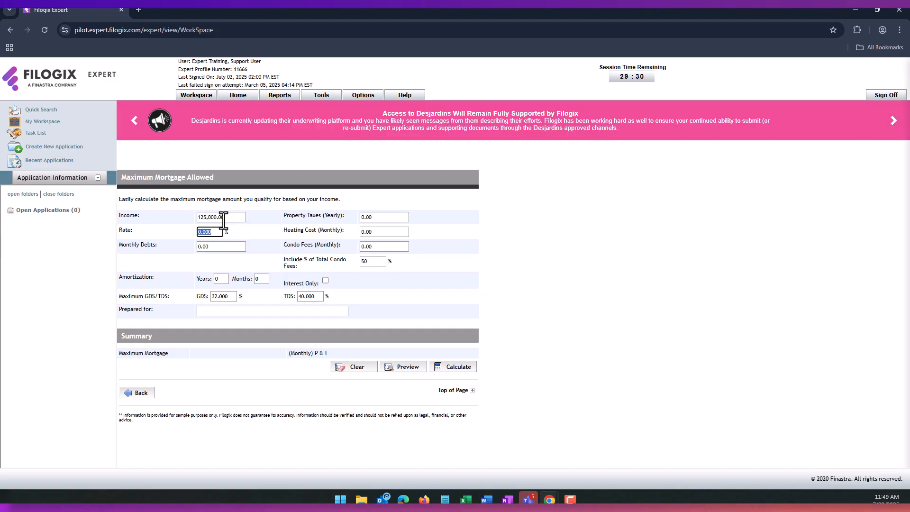
{"action": "type", "text": "5.5"}
{"action": "key", "text": "Tab"}
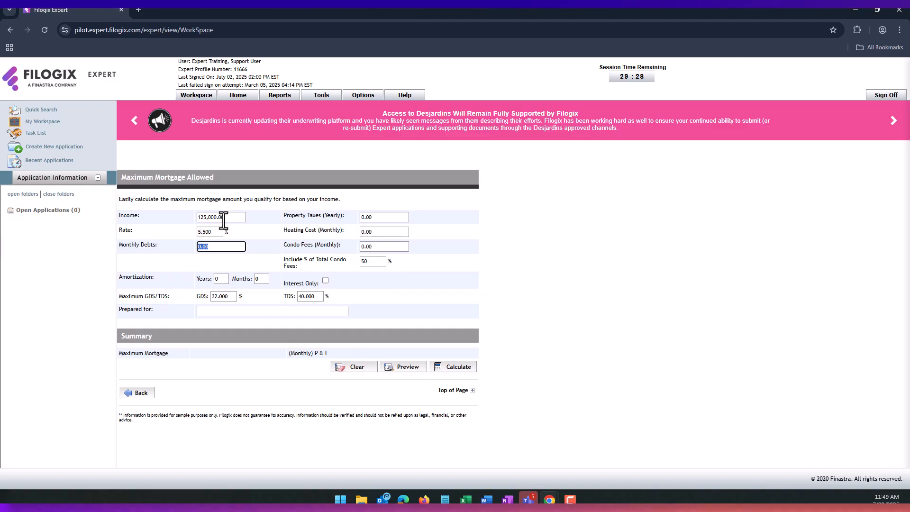
{"action": "type", "text": "1,234"}
{"action": "key", "text": "Tab"}
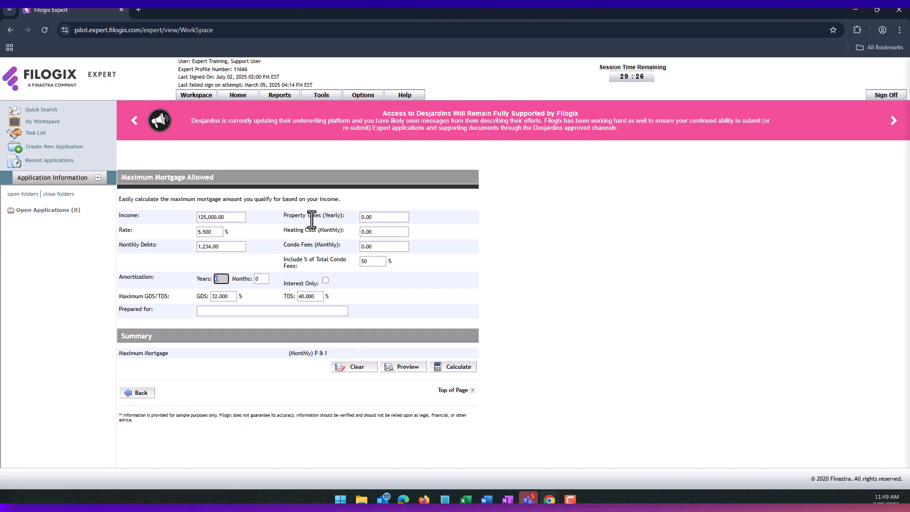
{"action": "type", "text": "25"}
- Set GDS 39, TDS 44, property taxes 1,234, heating 12, the prepared-for name, and calculate
{"action": "left_click", "coordinate": [219, 296]}
{"action": "type", "text": "39"}
{"action": "left_click", "coordinate": [304, 297]}
{"action": "type", "text": "44"}
{"action": "left_click", "coordinate": [386, 218]}
{"action": "type", "text": "1,234"}
{"action": "left_click", "coordinate": [379, 232]}
{"action": "type", "text": "12"}
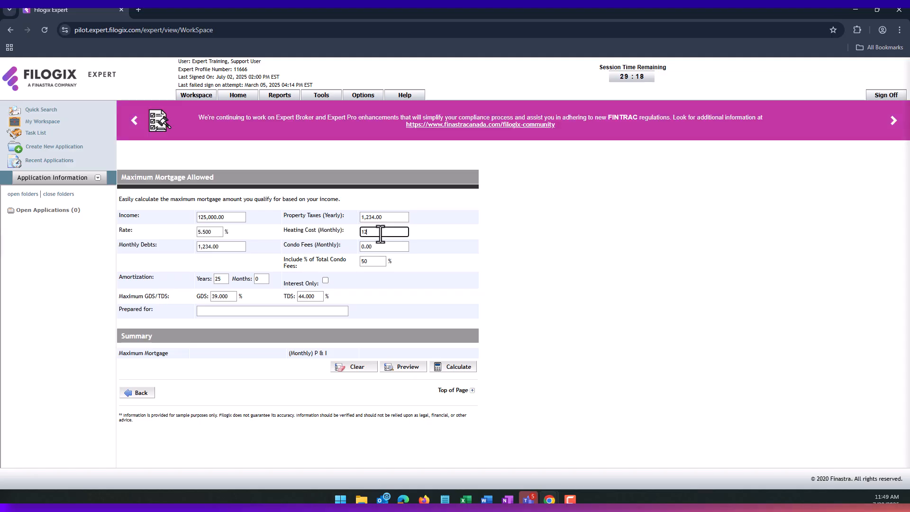
{"action": "left_click", "coordinate": [251, 312]}
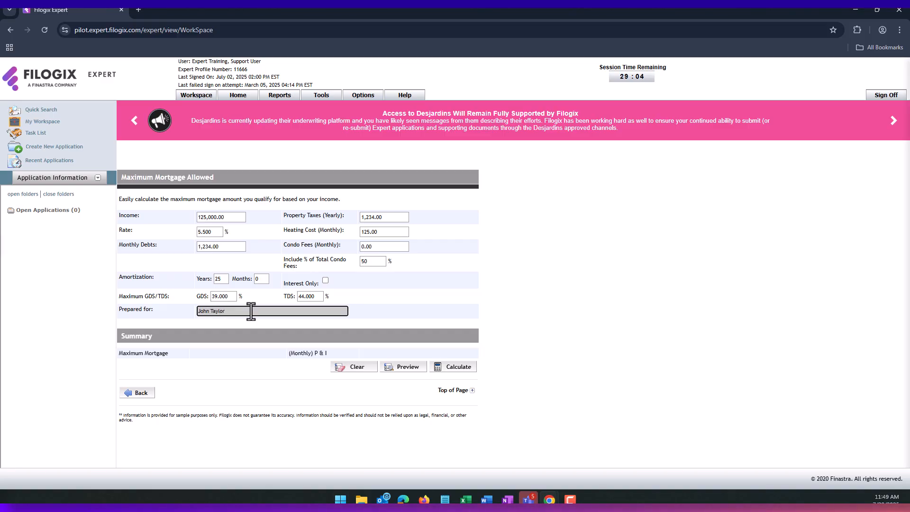
{"action": "left_click", "coordinate": [457, 367]}
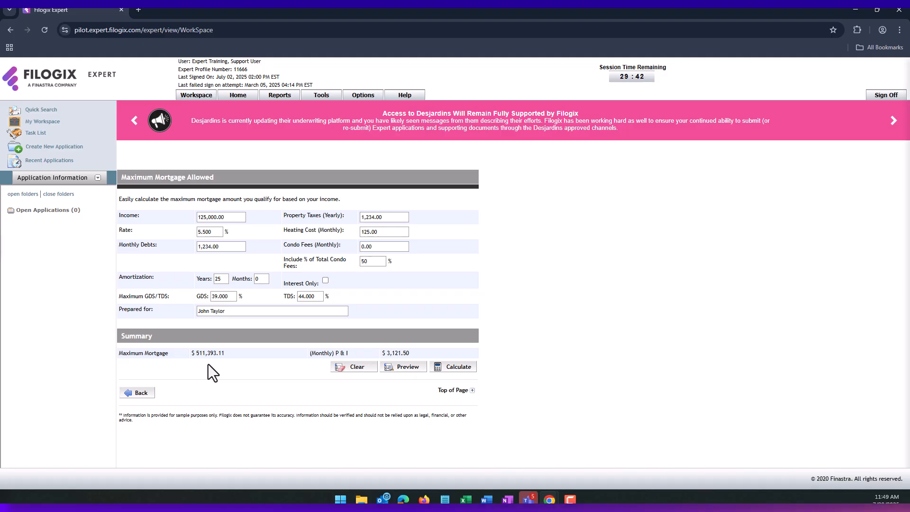
{"action": "left_click", "coordinate": [405, 369]}
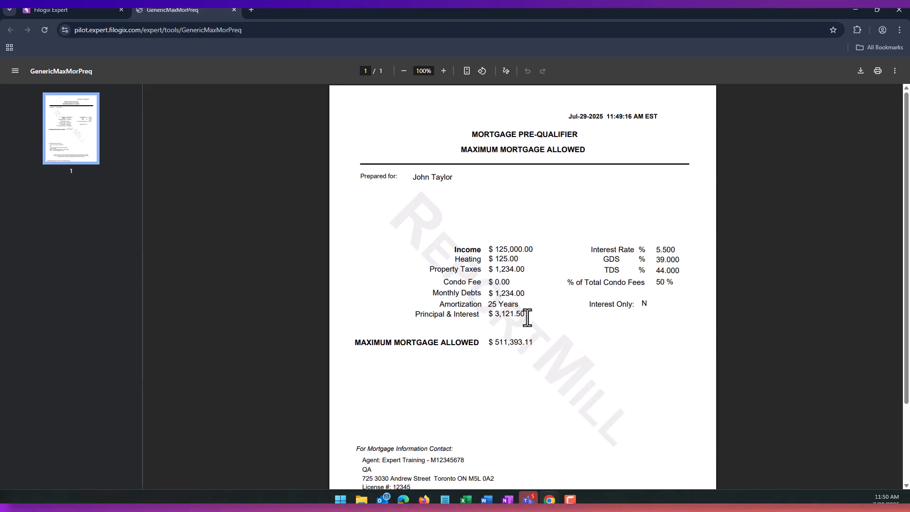
{"action": "scroll", "coordinate": [529, 317], "scroll_direction": "down", "scroll_amount": 2}
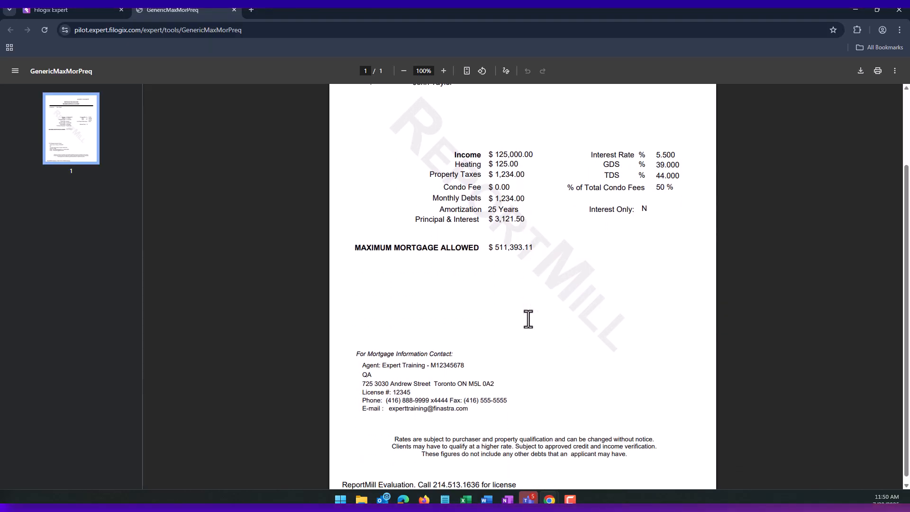
{"action": "left_click", "coordinate": [234, 9]}
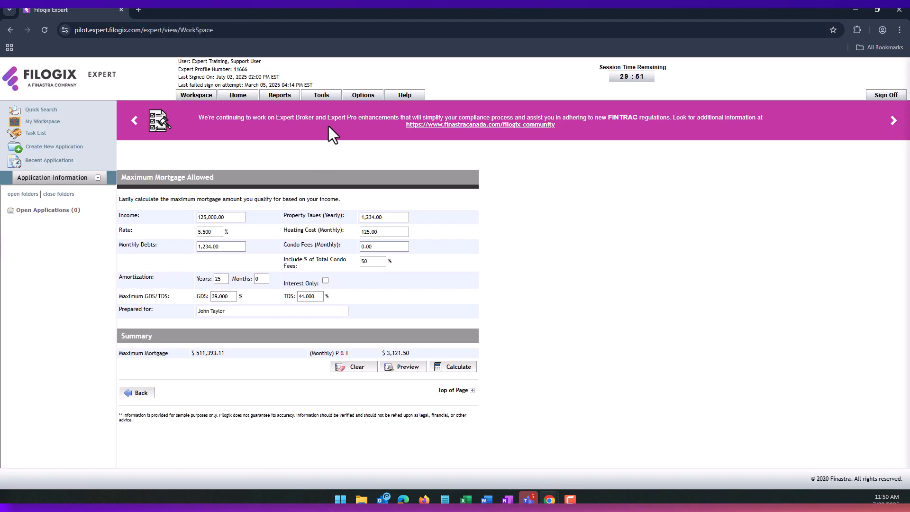
- Open Contact Information from User Options, review its login and email fields, then cancel
{"action": "left_click", "coordinate": [359, 97]}
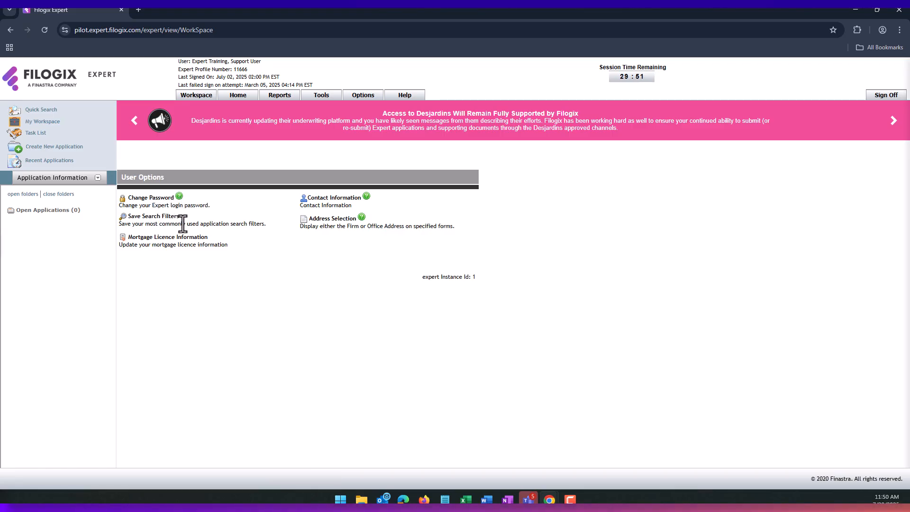
{"action": "left_click", "coordinate": [332, 204]}
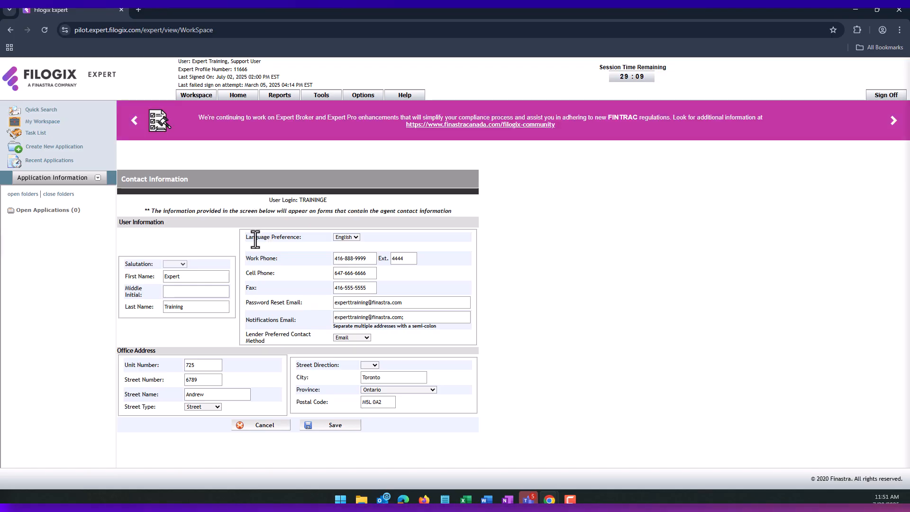
{"action": "left_click_drag", "start_coordinate": [266, 201], "coordinate": [330, 204]}
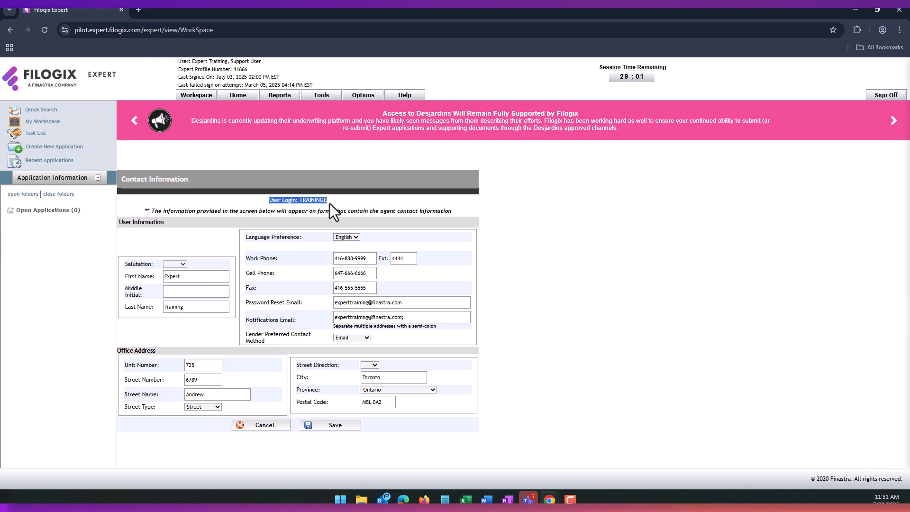
{"action": "left_click", "coordinate": [297, 232]}
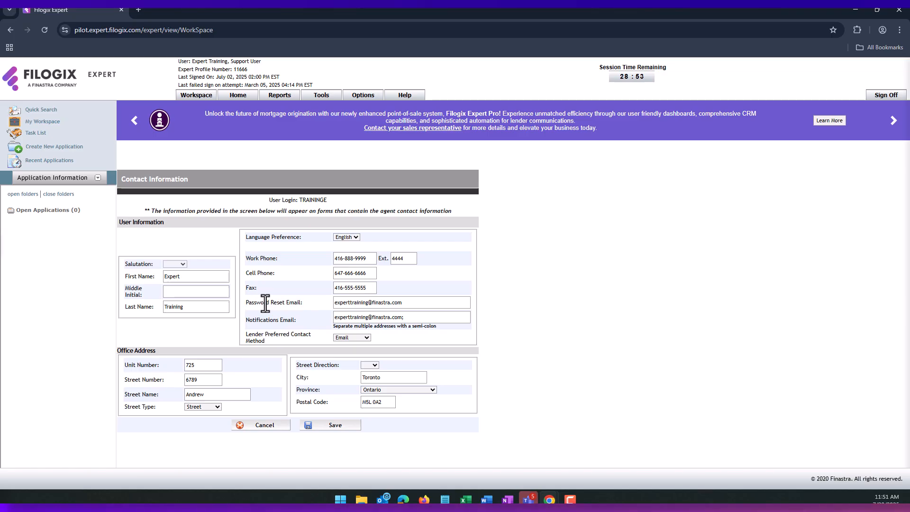
{"action": "left_click_drag", "start_coordinate": [252, 304], "coordinate": [301, 303]}
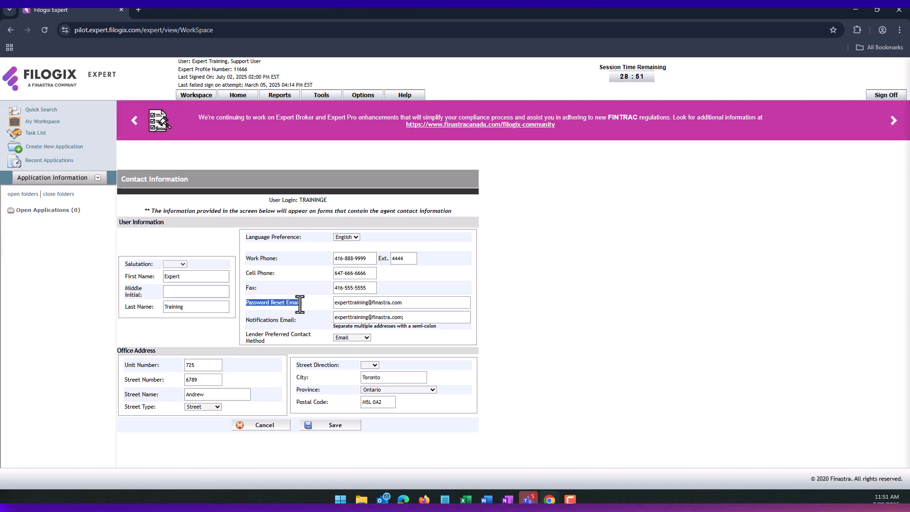
{"action": "left_click_drag", "start_coordinate": [248, 320], "coordinate": [298, 322]}
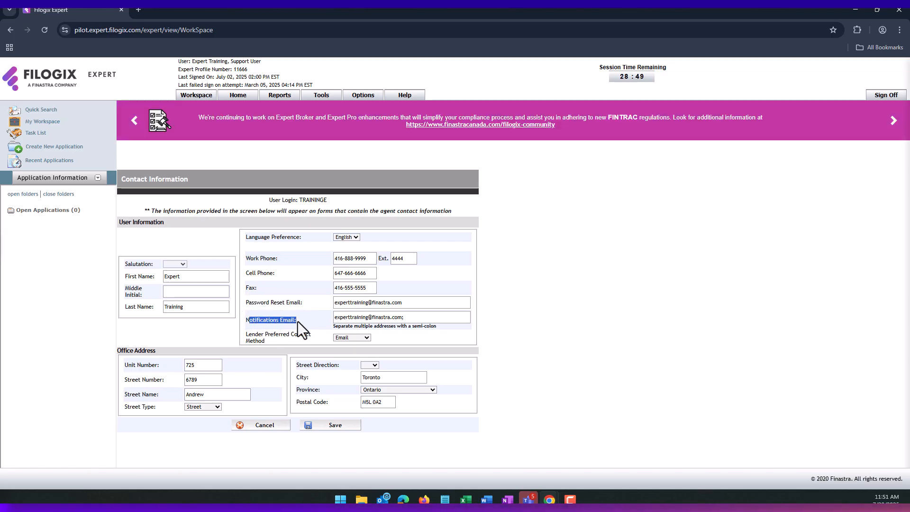
{"action": "left_click", "coordinate": [298, 321]}
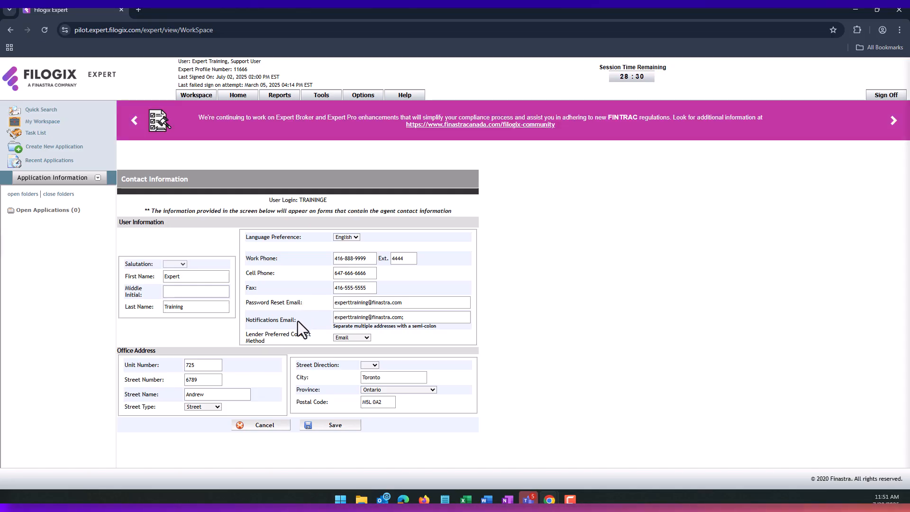
{"action": "left_click_drag", "start_coordinate": [296, 322], "coordinate": [243, 322]}
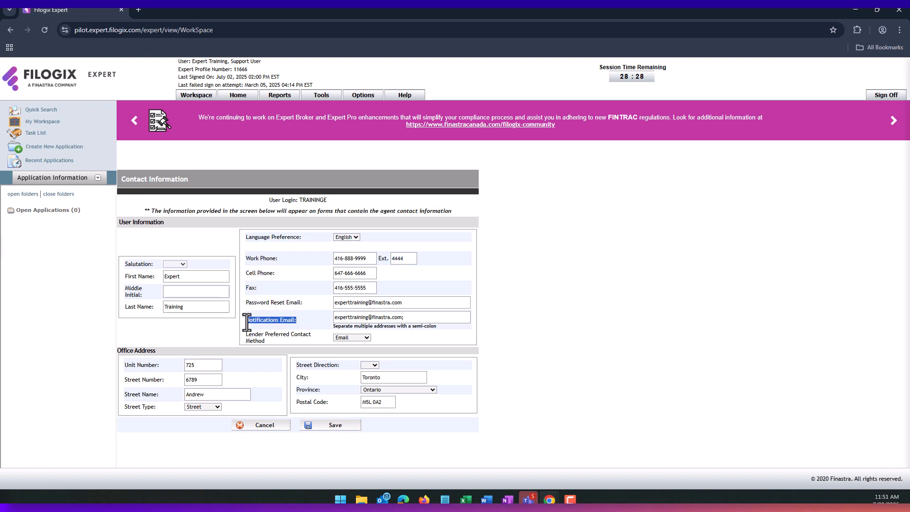
{"action": "left_click", "coordinate": [246, 322]}
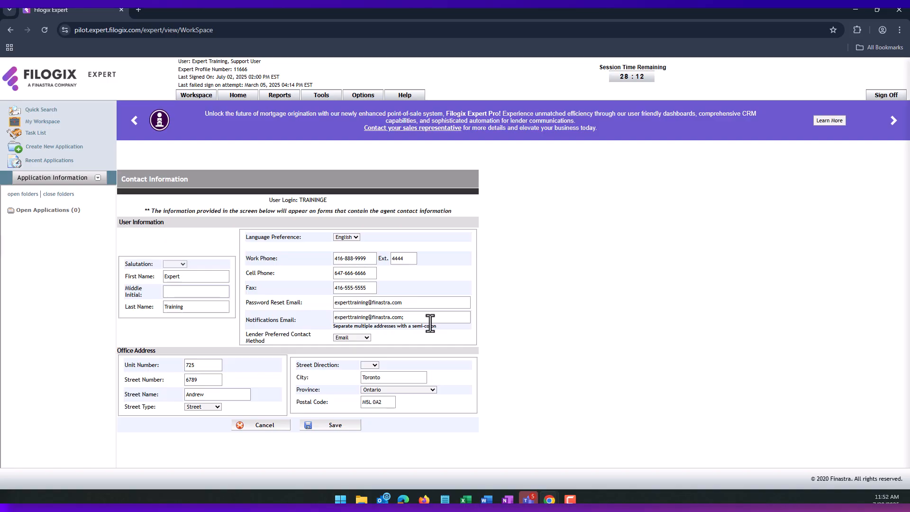
{"action": "left_click", "coordinate": [275, 425]}
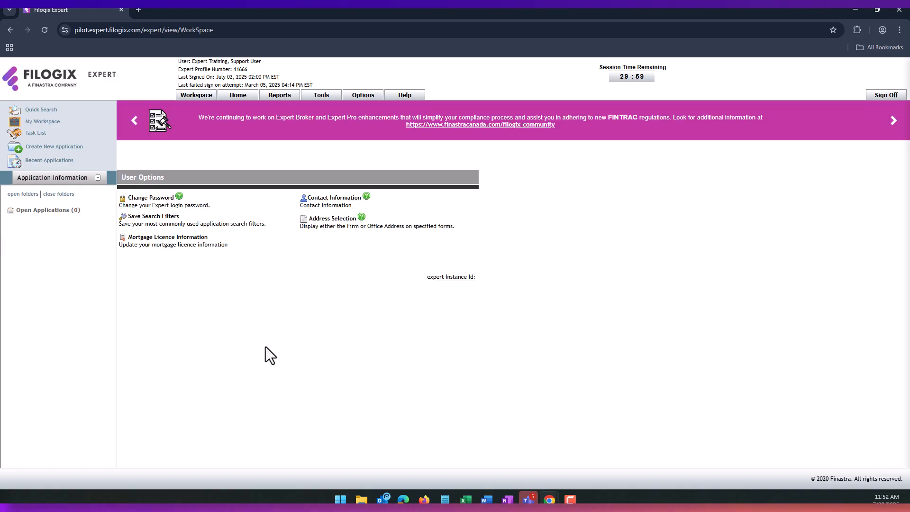
{"action": "left_click", "coordinate": [332, 219]}
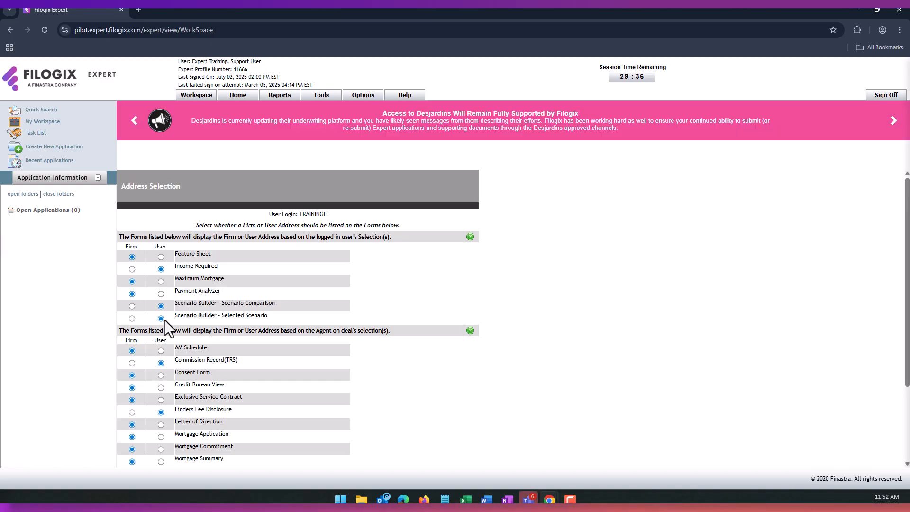
{"action": "scroll", "coordinate": [133, 341], "scroll_direction": "down", "scroll_amount": 1}
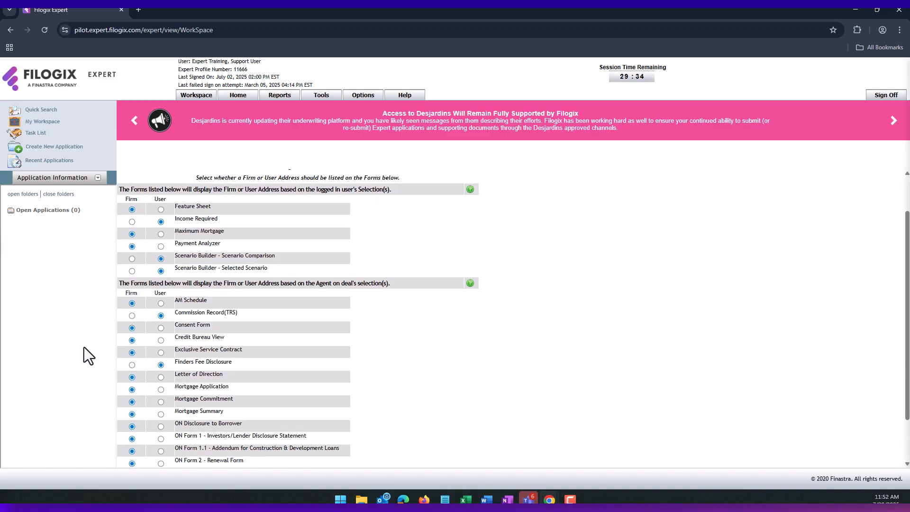
{"action": "scroll", "coordinate": [184, 322], "scroll_direction": "down", "scroll_amount": 1}
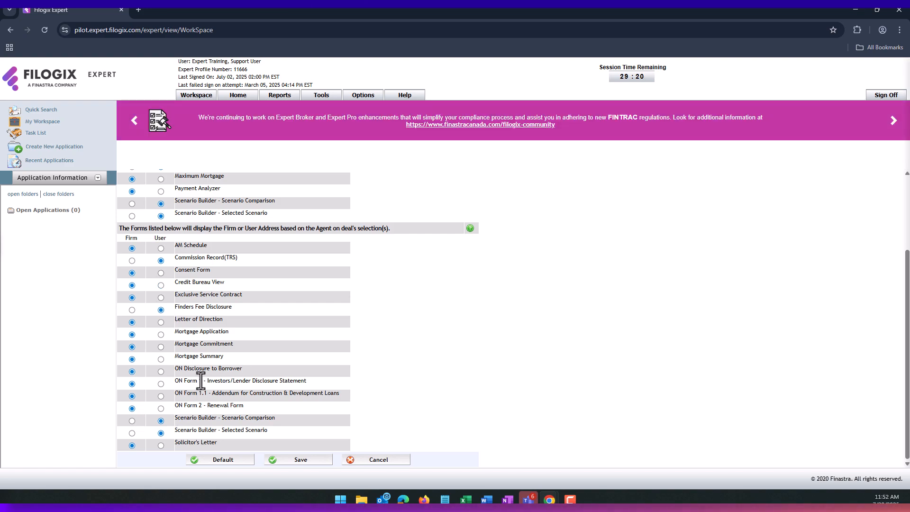
{"action": "left_click", "coordinate": [369, 459]}
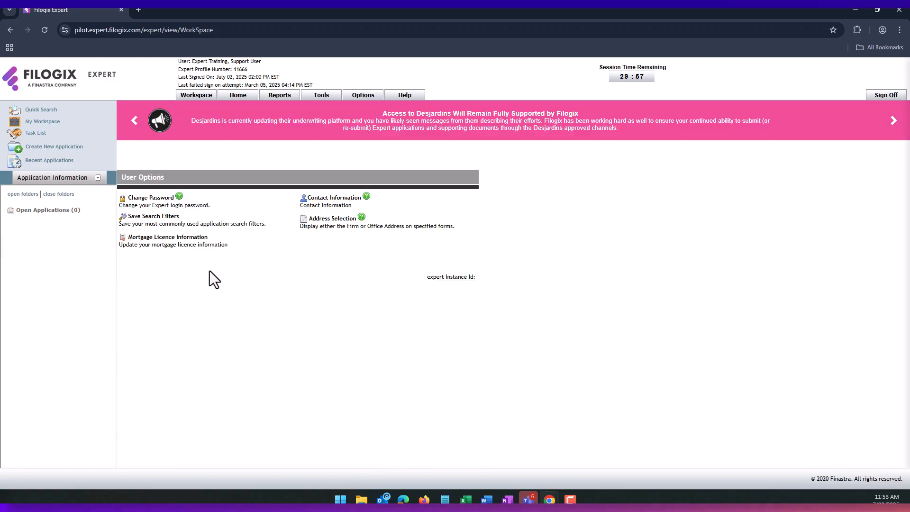
- Check the Mortgage Licence Information Title options, cancel without saving, then open Help
{"action": "left_click", "coordinate": [169, 241]}
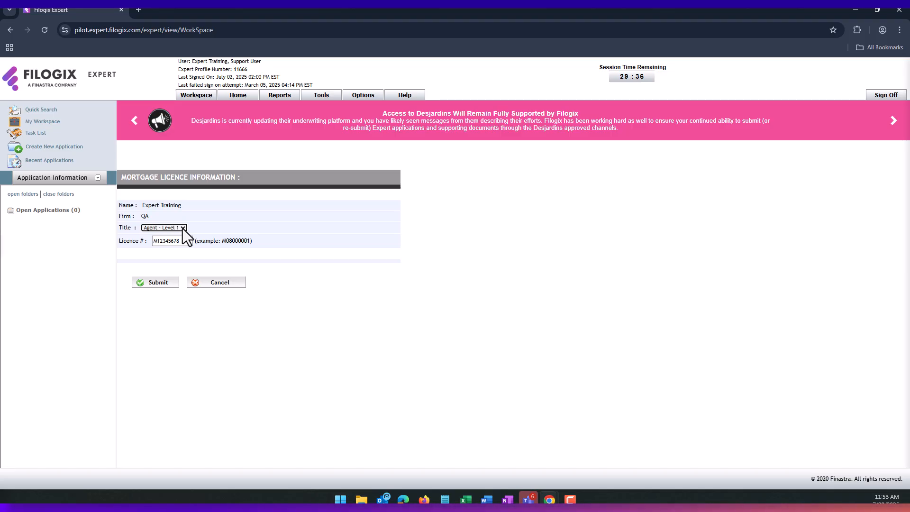
{"action": "left_click", "coordinate": [182, 228]}
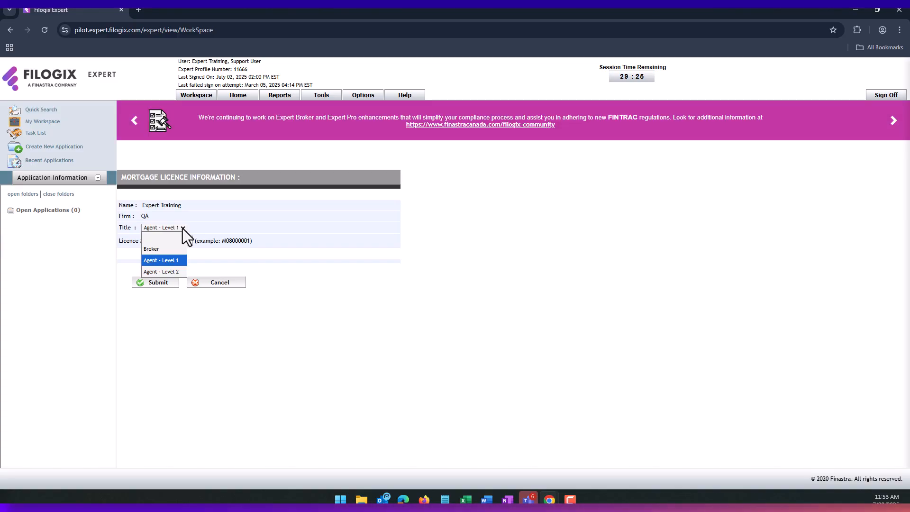
{"action": "left_click", "coordinate": [183, 228]}
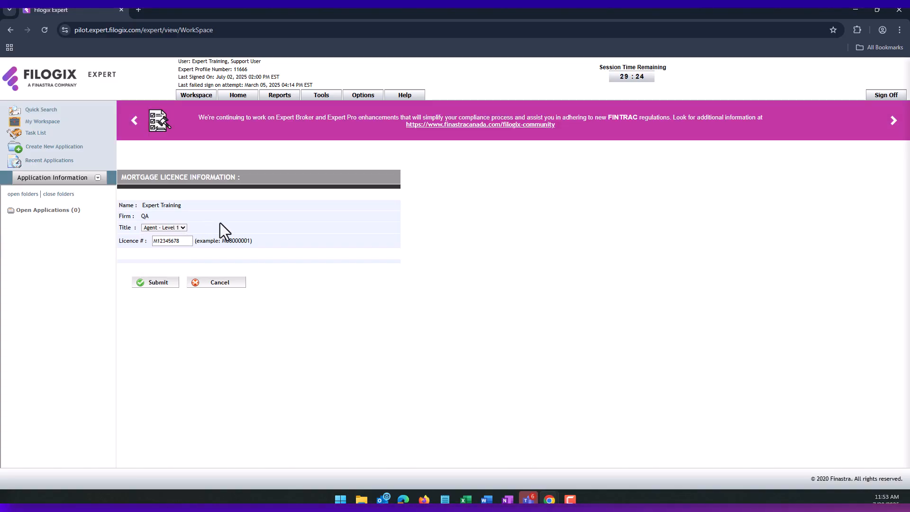
{"action": "left_click", "coordinate": [222, 282]}
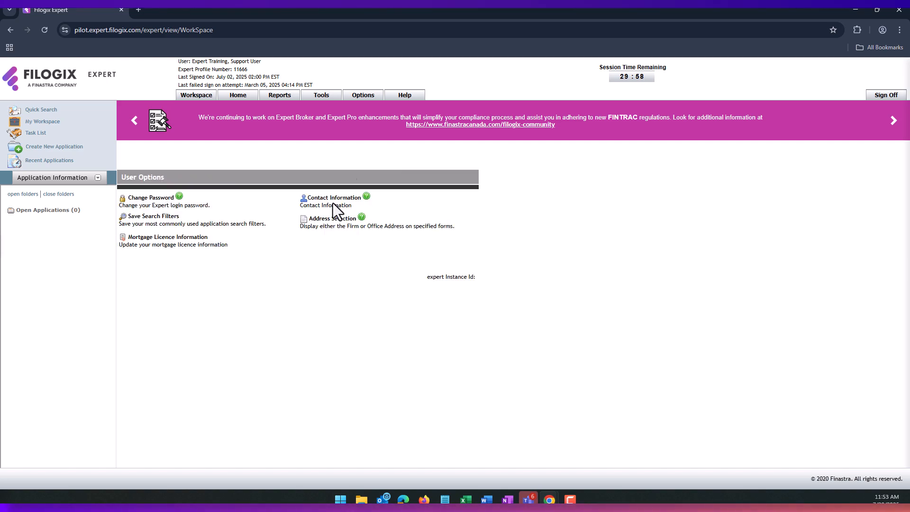
{"action": "left_click", "coordinate": [405, 96]}
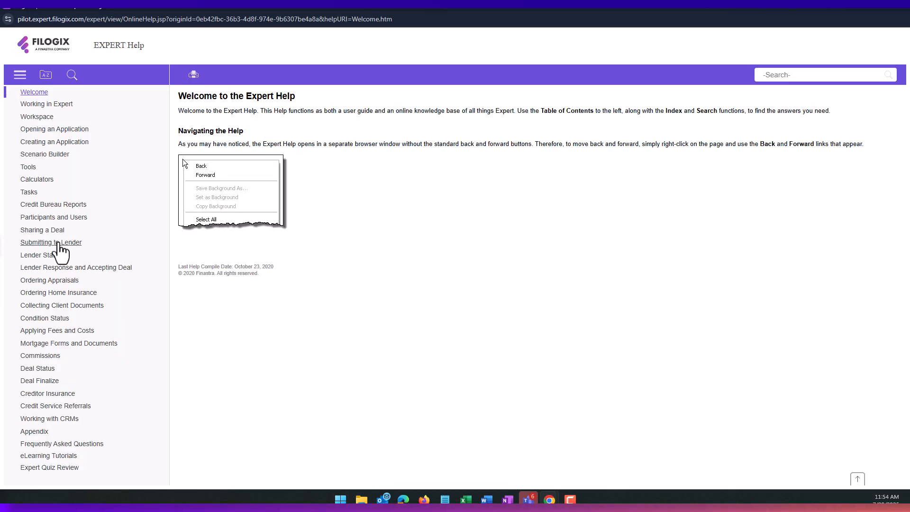
- Read the Submitting Electronically to Financial Institution topic under Submitting to Lender, then close Help
{"action": "left_click", "coordinate": [58, 244]}
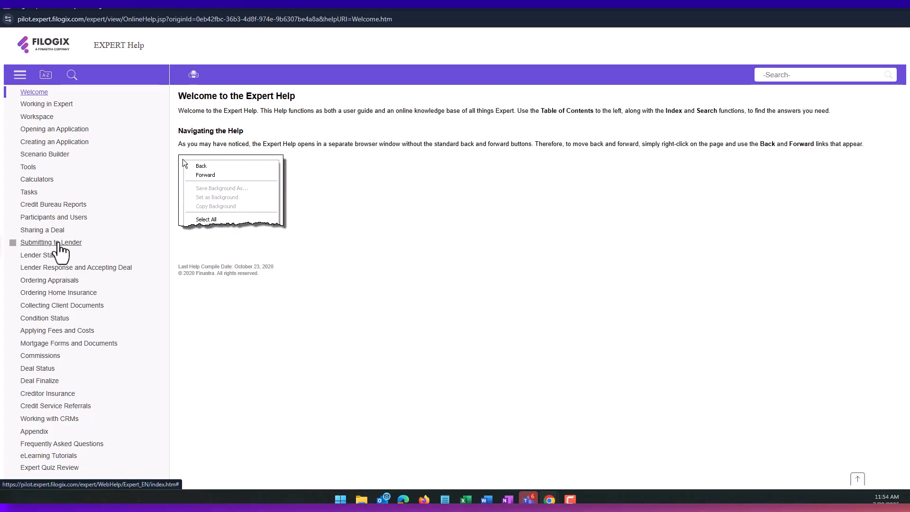
{"action": "left_click", "coordinate": [59, 267]}
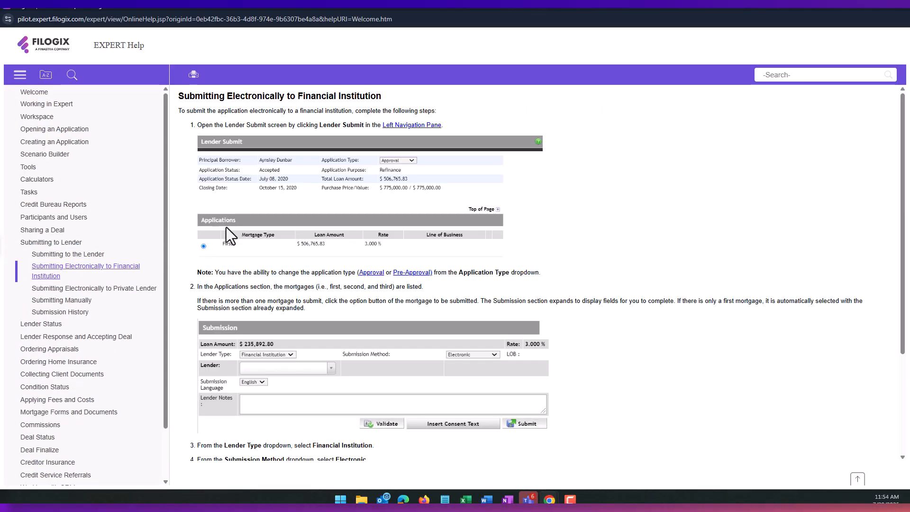
{"action": "scroll", "coordinate": [258, 171], "scroll_direction": "down", "scroll_amount": 3}
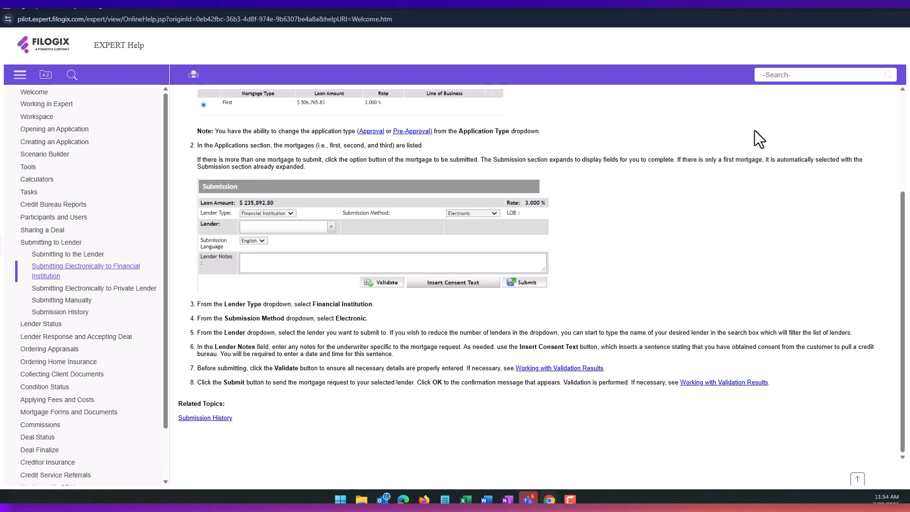
{"action": "left_click", "coordinate": [898, 9]}
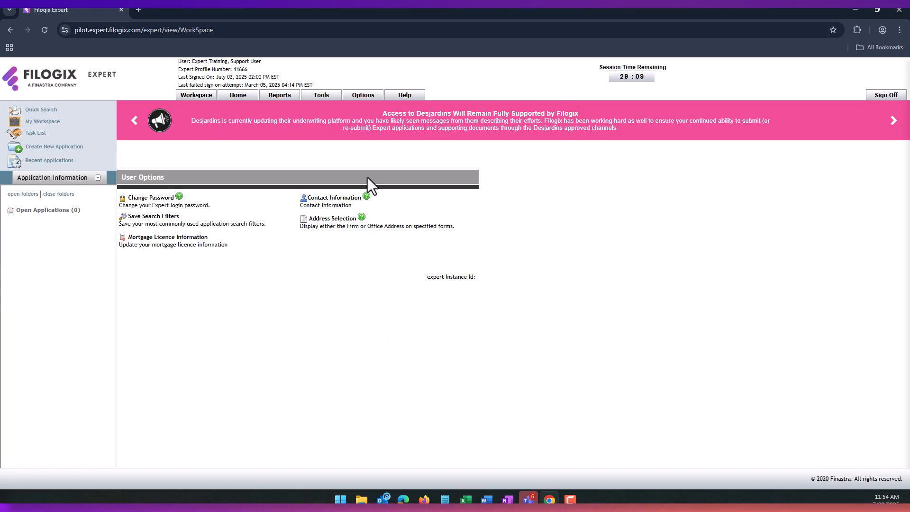
- Go to Home and start a new application from the Create New Application card
{"action": "left_click", "coordinate": [237, 100]}
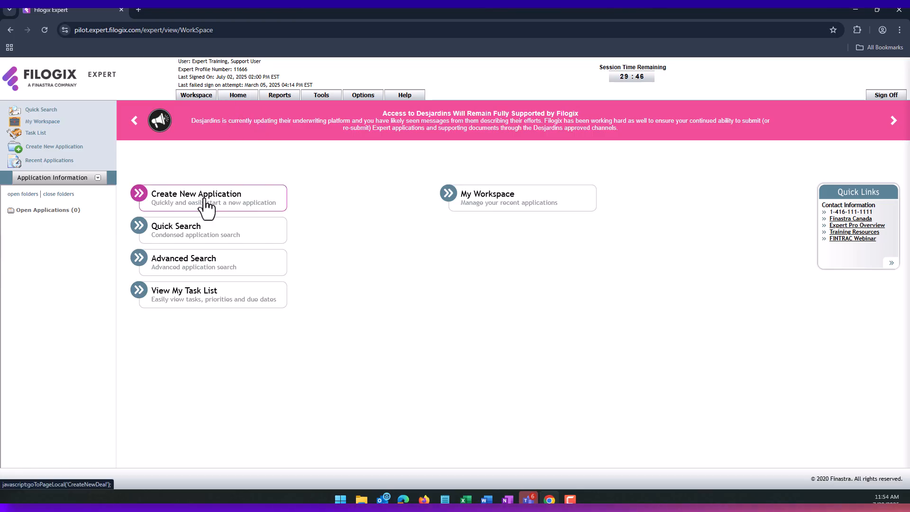
{"action": "left_click", "coordinate": [205, 204]}
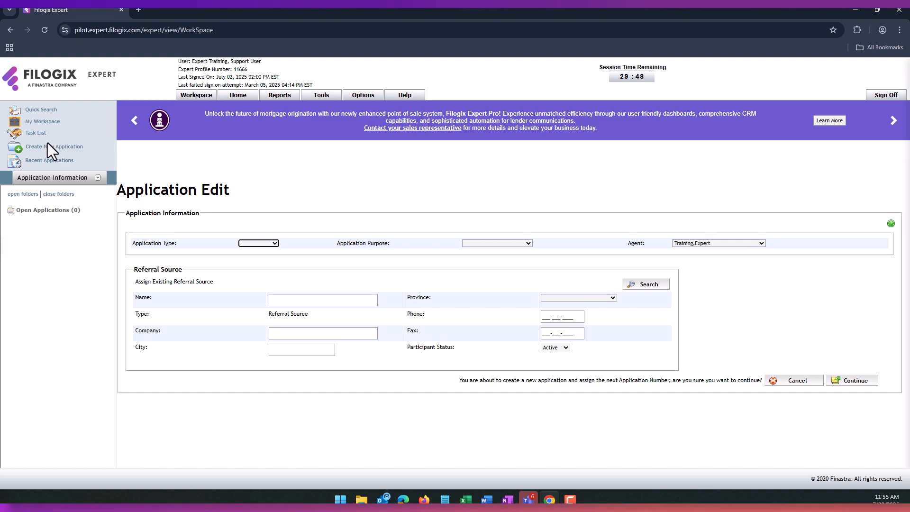
- Open the quick search panel and expand, then collapse, the recent applications list
{"action": "left_click", "coordinate": [42, 112]}
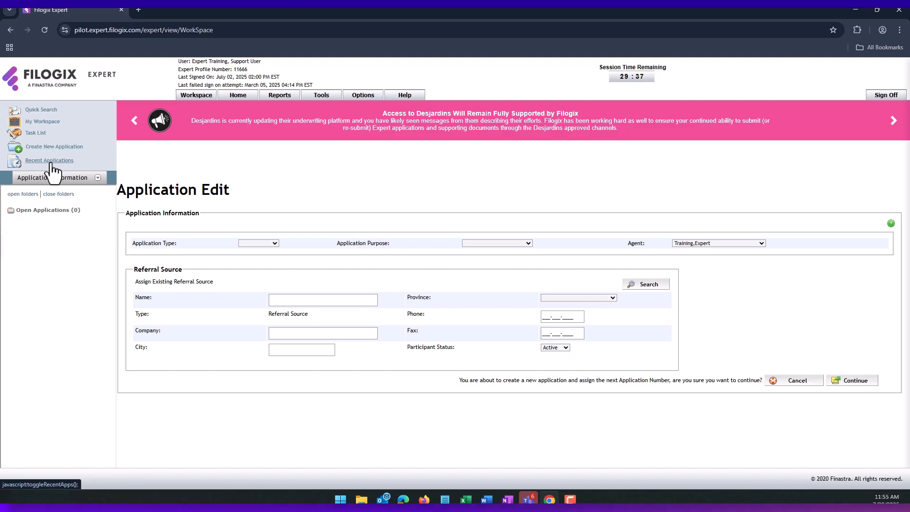
{"action": "left_click", "coordinate": [51, 162]}
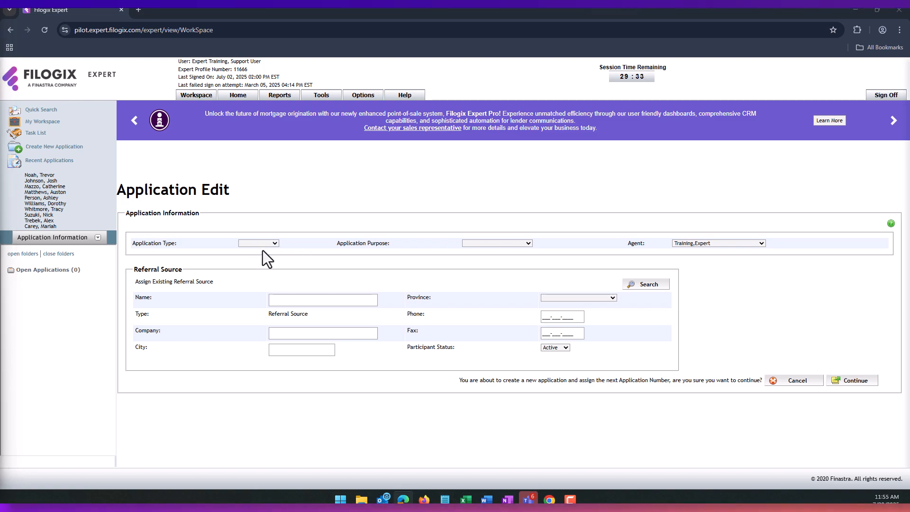
{"action": "left_click", "coordinate": [33, 161]}
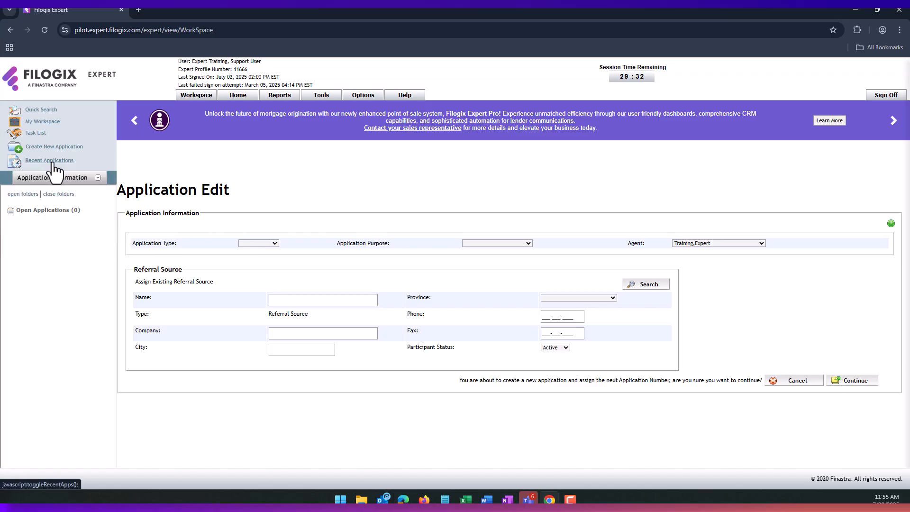
- Set Application Type to Approval and Application Purpose to Refinance, keeping the current agent
{"action": "left_click", "coordinate": [272, 245]}
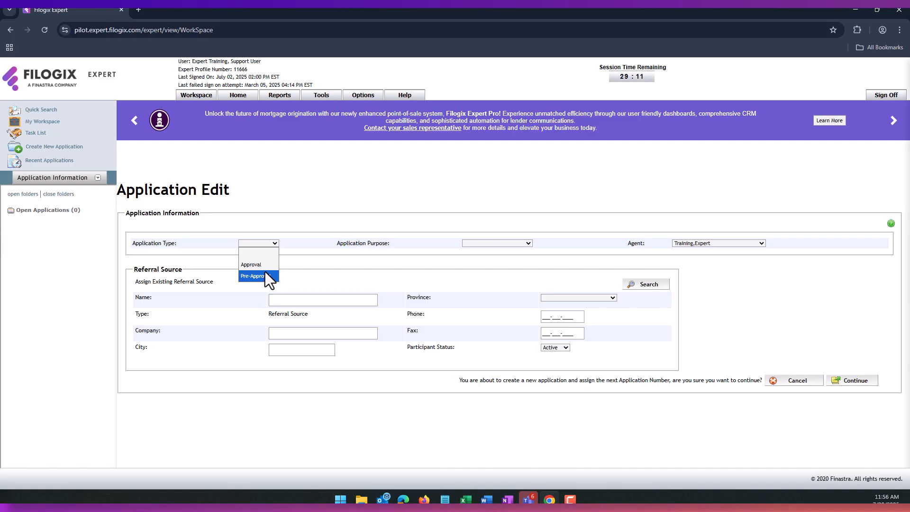
{"action": "left_click", "coordinate": [262, 264]}
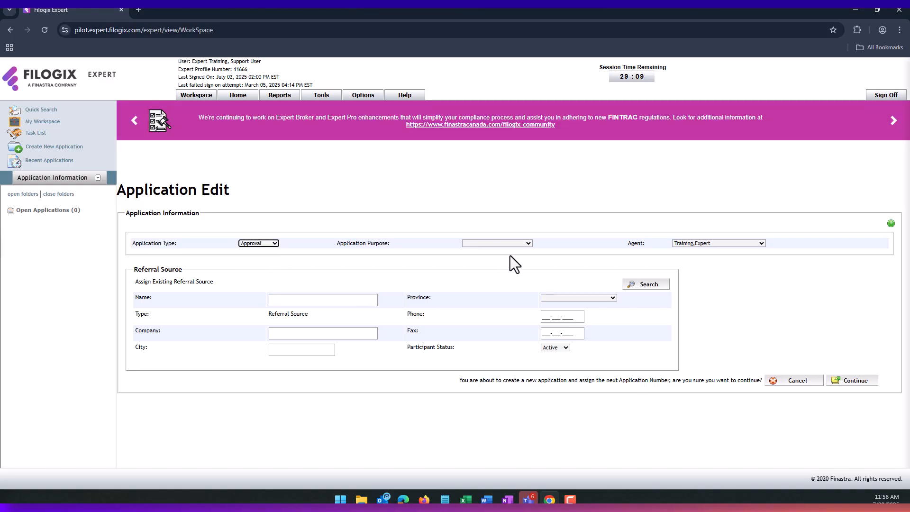
{"action": "left_click", "coordinate": [520, 245]}
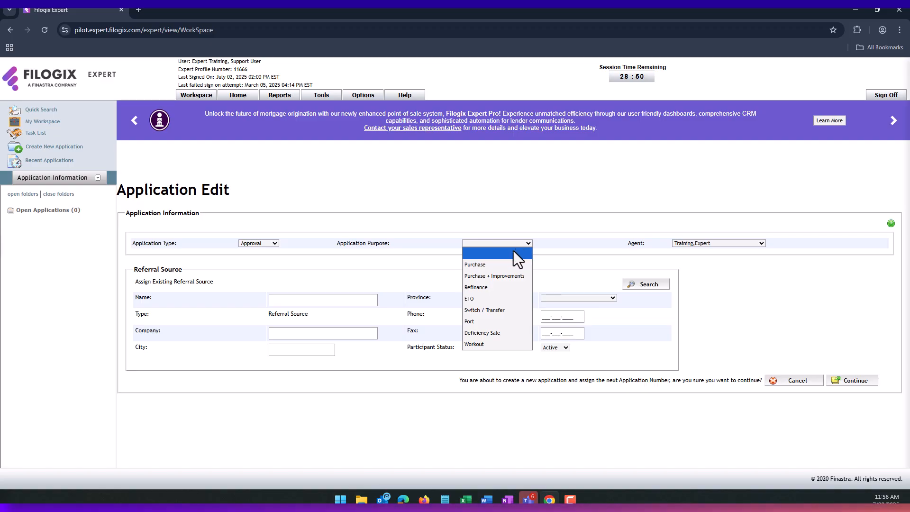
{"action": "left_click", "coordinate": [486, 289]}
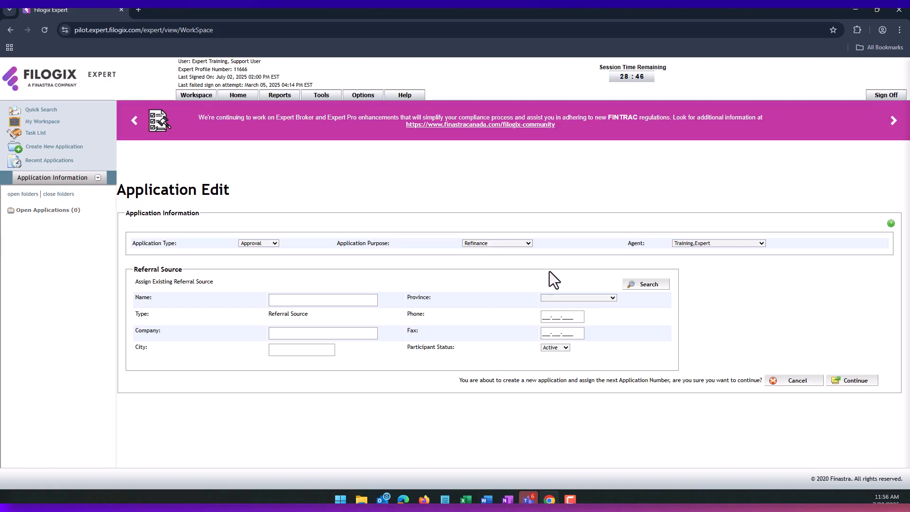
{"action": "left_click", "coordinate": [704, 245]}
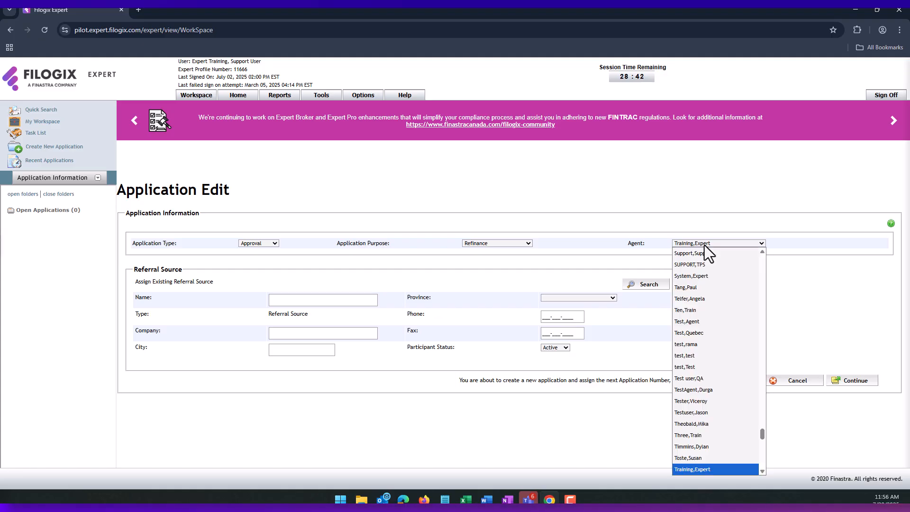
{"action": "left_click", "coordinate": [707, 226]}
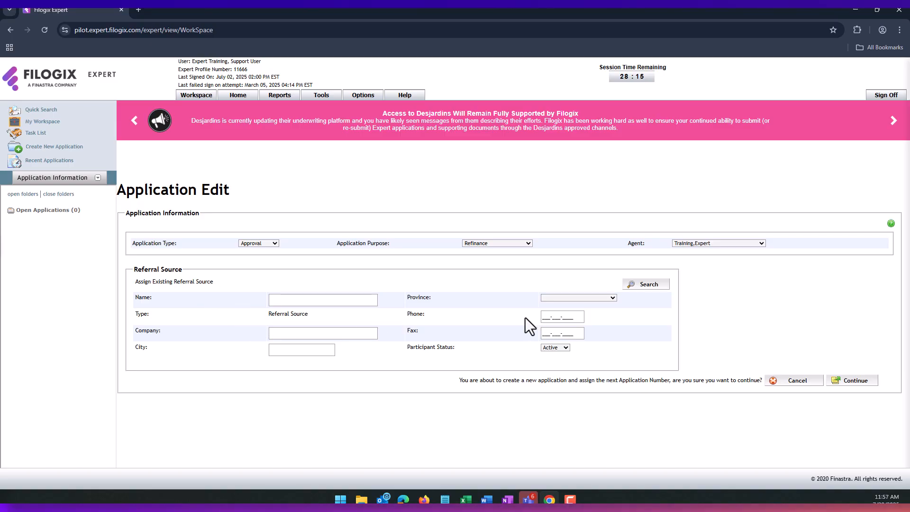
- Select Parker Associates as the referral source and continue to create the application
{"action": "left_click", "coordinate": [647, 287]}
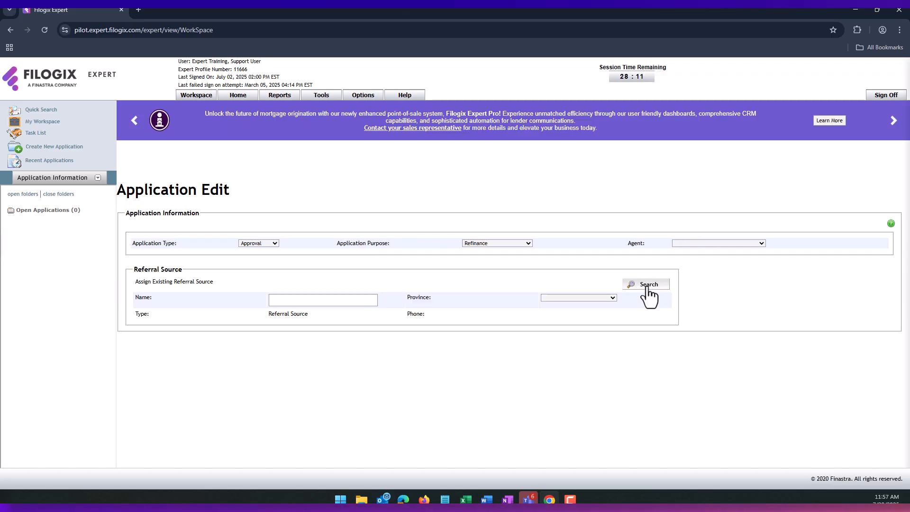
{"action": "scroll", "coordinate": [550, 308], "scroll_direction": "down", "scroll_amount": 3}
{"action": "scroll", "coordinate": [548, 311], "scroll_direction": "down", "scroll_amount": 2}
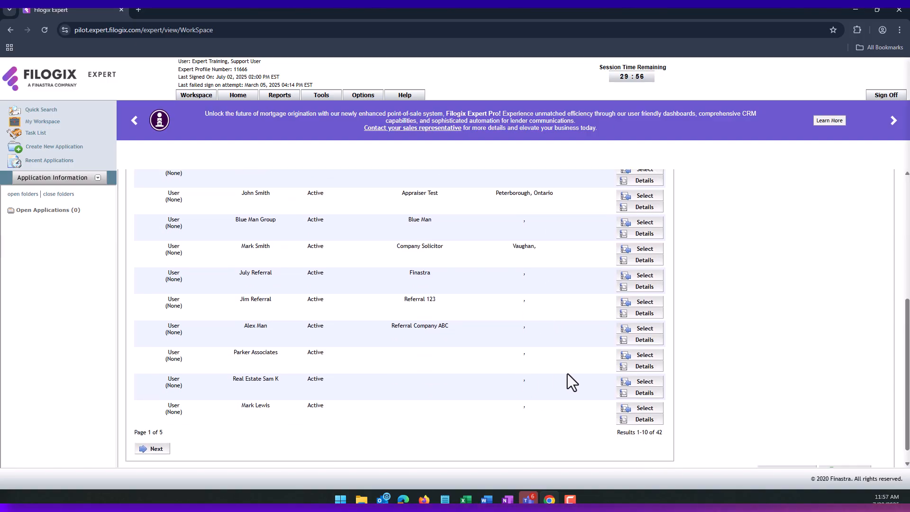
{"action": "left_click", "coordinate": [646, 356]}
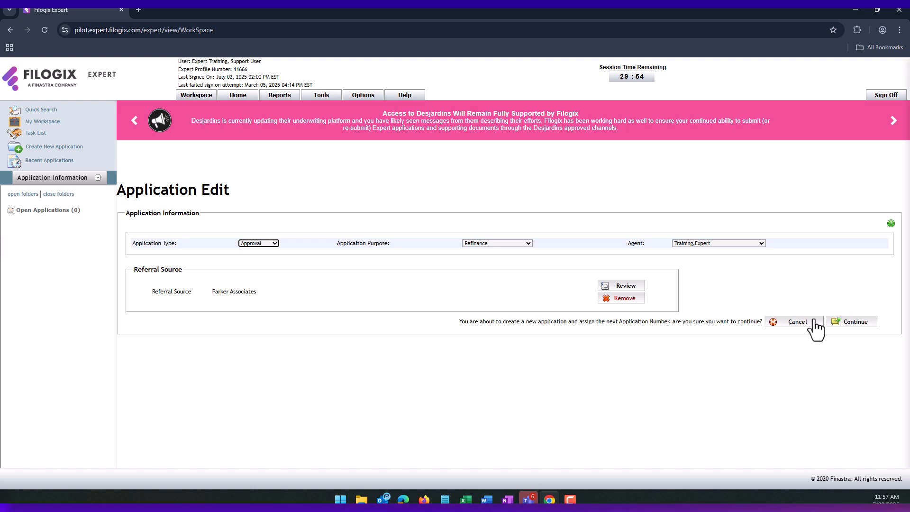
{"action": "left_click", "coordinate": [857, 324]}
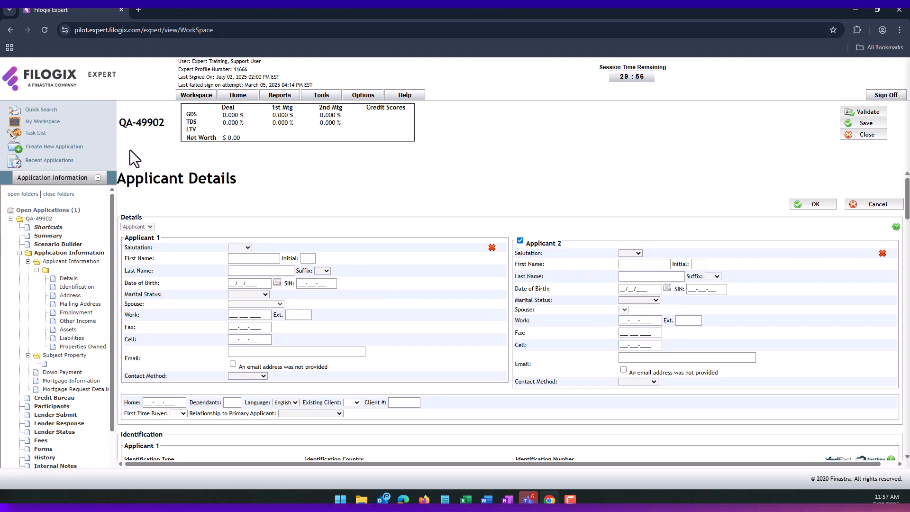
- Highlight the new application number in the page heading, then clear the highlight
{"action": "left_click_drag", "start_coordinate": [119, 122], "coordinate": [166, 124]}
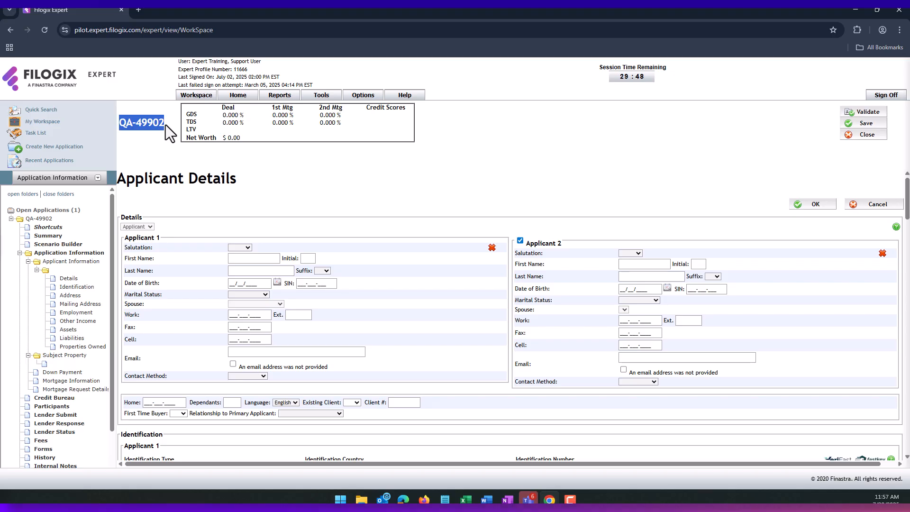
{"action": "left_click", "coordinate": [165, 124]}
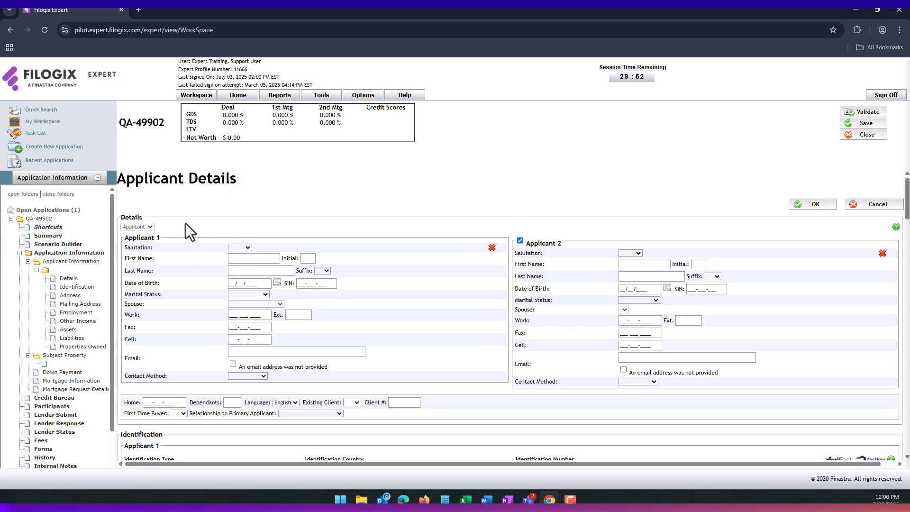
{"action": "left_click", "coordinate": [63, 358]}
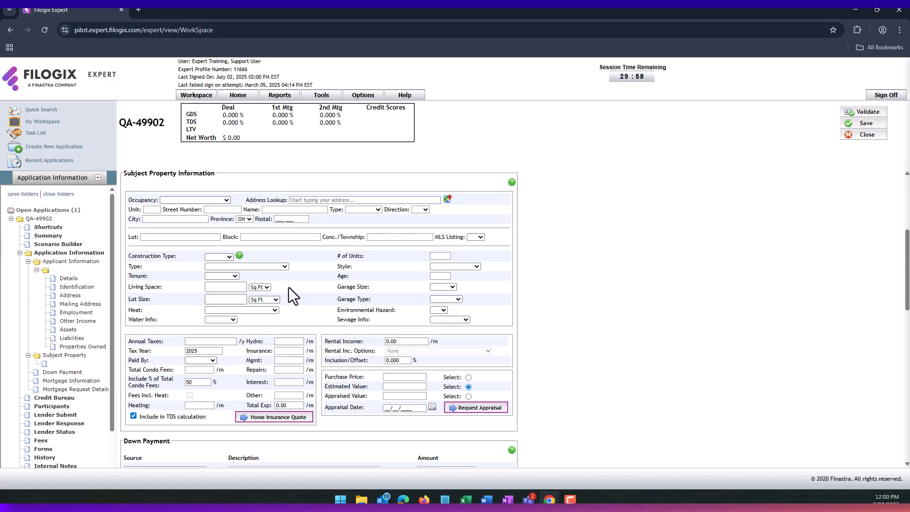
{"action": "scroll", "coordinate": [292, 284], "scroll_direction": "down", "scroll_amount": 5}
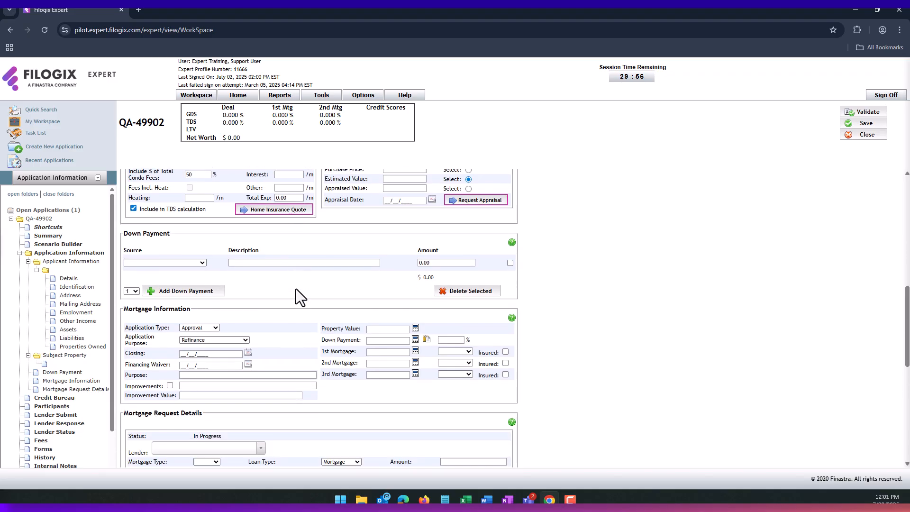
{"action": "scroll", "coordinate": [296, 288], "scroll_direction": "down", "scroll_amount": 1}
{"action": "scroll", "coordinate": [296, 288], "scroll_direction": "down", "scroll_amount": 2}
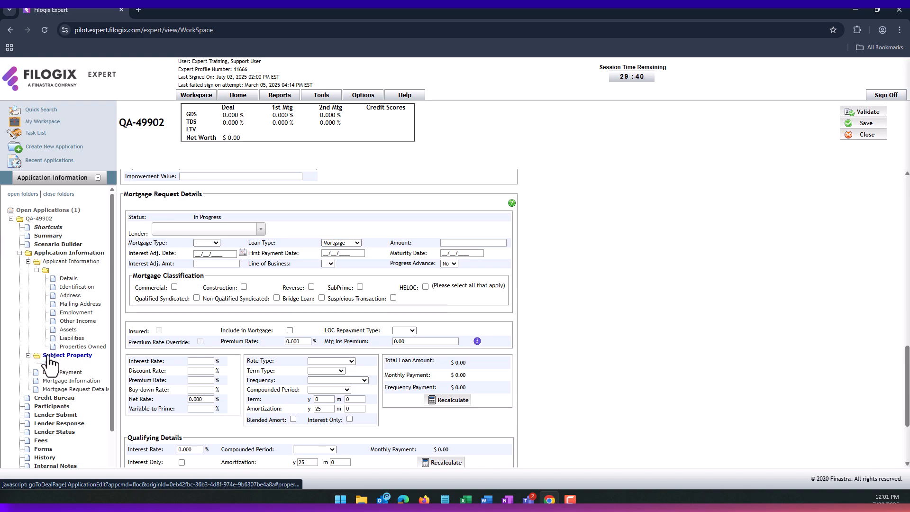
{"action": "left_click", "coordinate": [69, 281]}
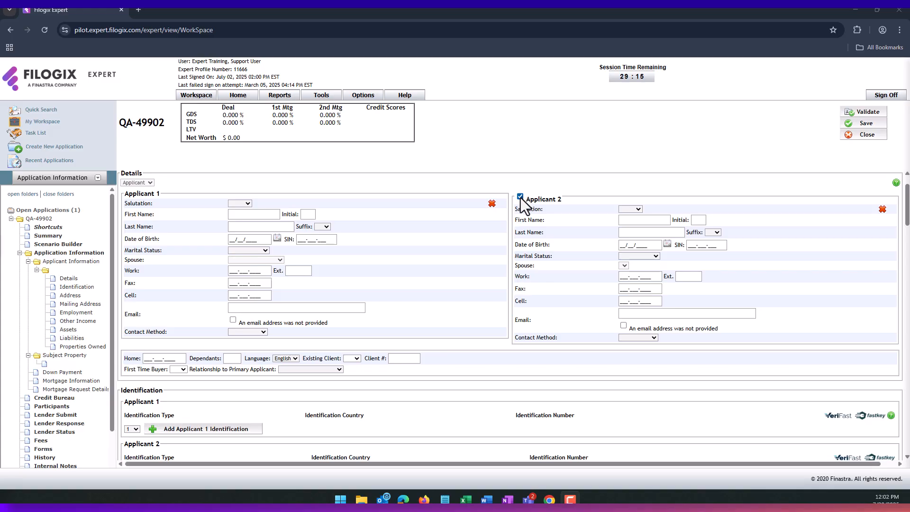
- Delete Applicant 2 from the application and confirm the removal
{"action": "left_click", "coordinate": [882, 211]}
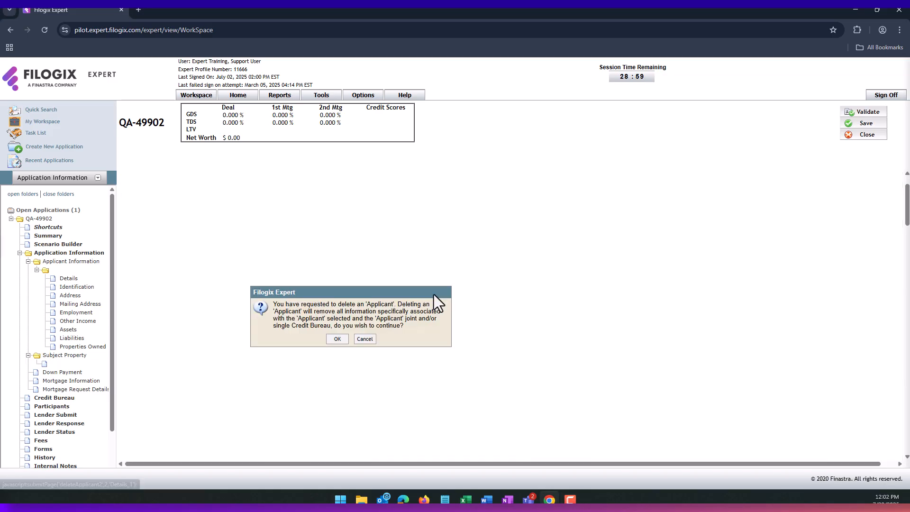
{"action": "left_click", "coordinate": [331, 340]}
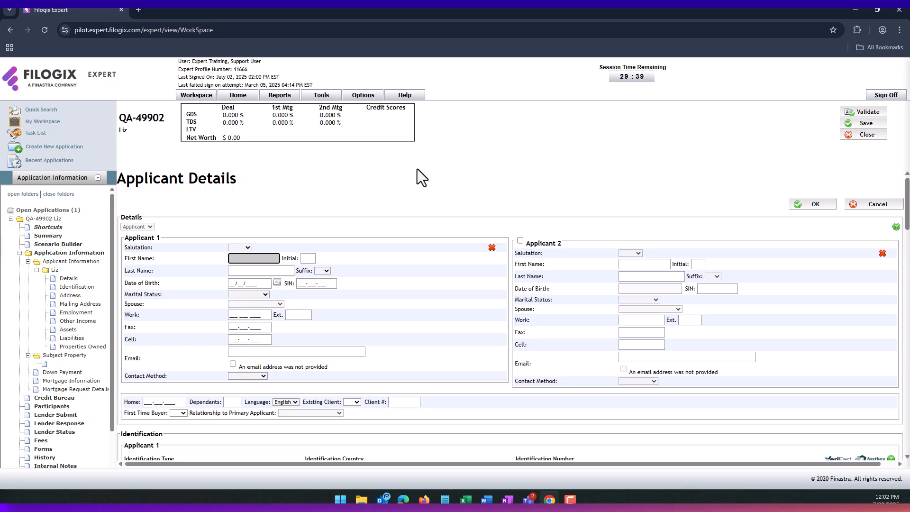
- Enter the applicant's last name in the Last Name field
{"action": "key", "text": "Tab"}
{"action": "type", "text": "Taylor"}
{"action": "key", "text": "Tab"}
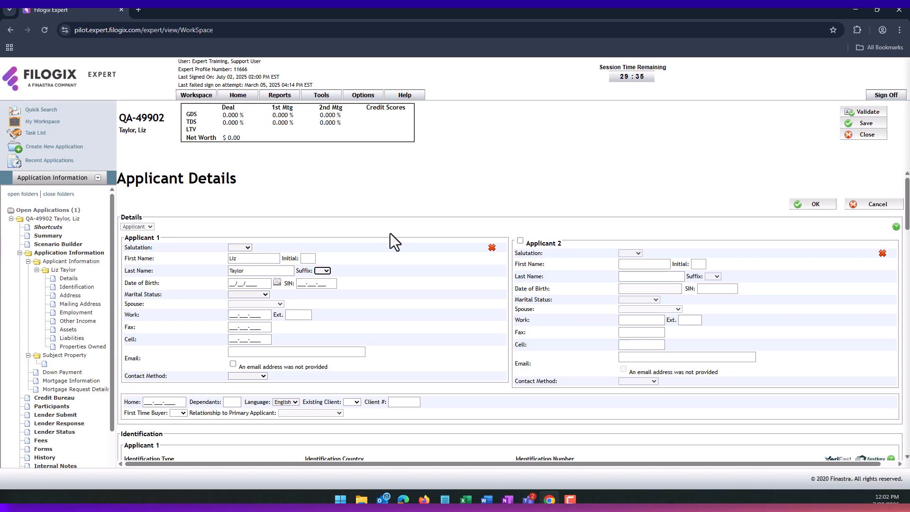
{"action": "left_click", "coordinate": [278, 282]}
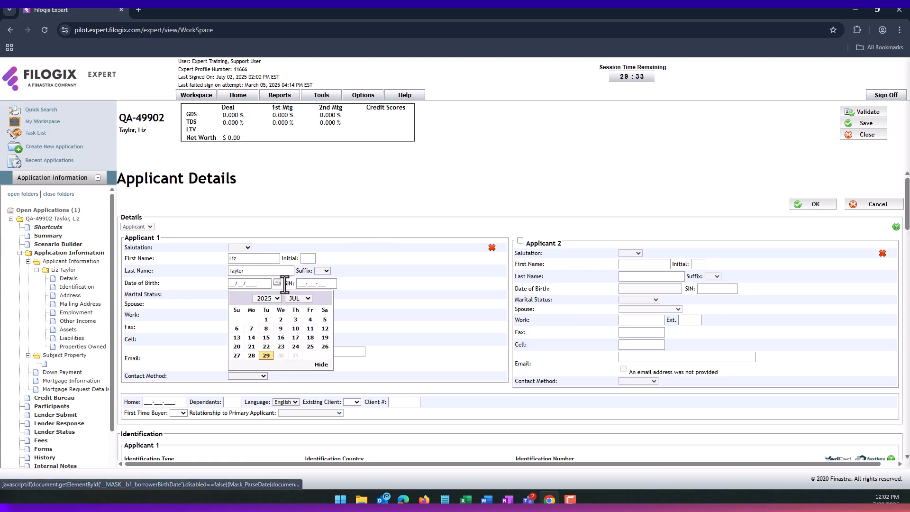
{"action": "left_click", "coordinate": [274, 303]}
{"action": "scroll", "coordinate": [268, 266], "scroll_direction": "up", "scroll_amount": 6}
{"action": "left_click", "coordinate": [264, 228]}
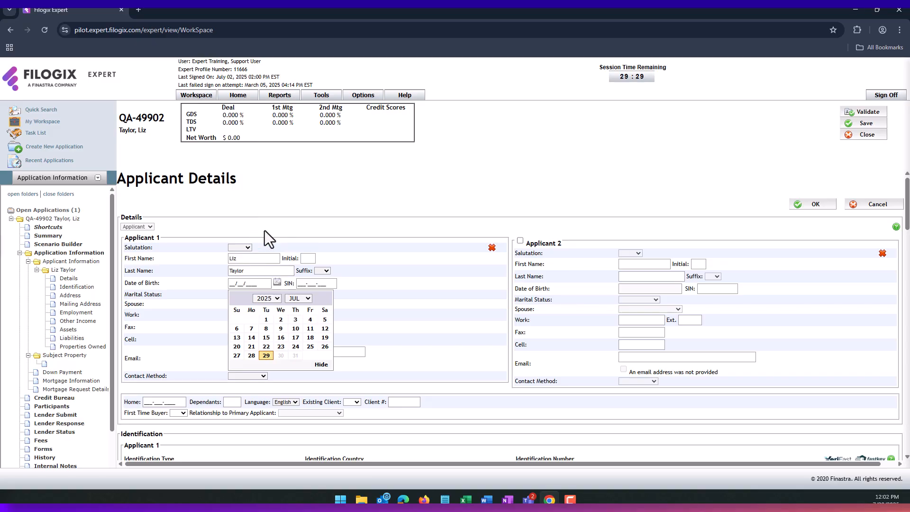
{"action": "left_click", "coordinate": [281, 320]}
{"action": "scroll", "coordinate": [285, 329], "scroll_direction": "down", "scroll_amount": 3}
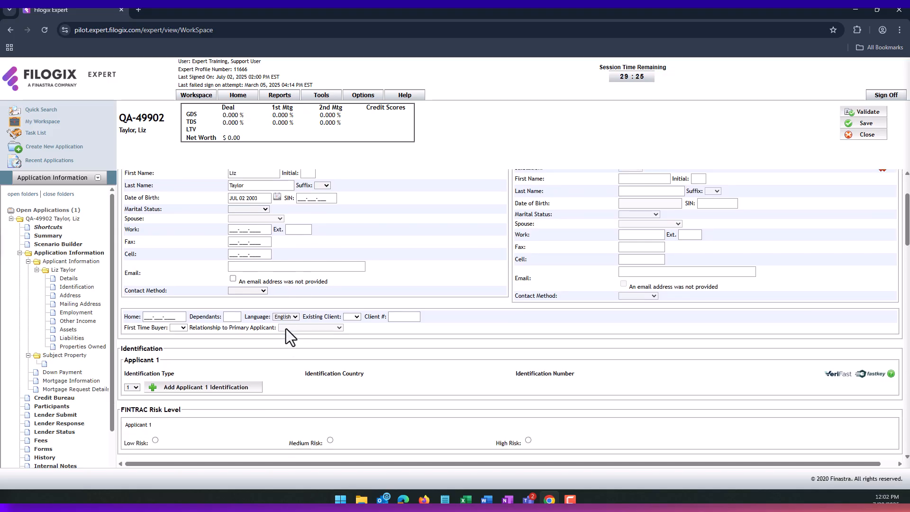
{"action": "scroll", "coordinate": [286, 329], "scroll_direction": "down", "scroll_amount": 2}
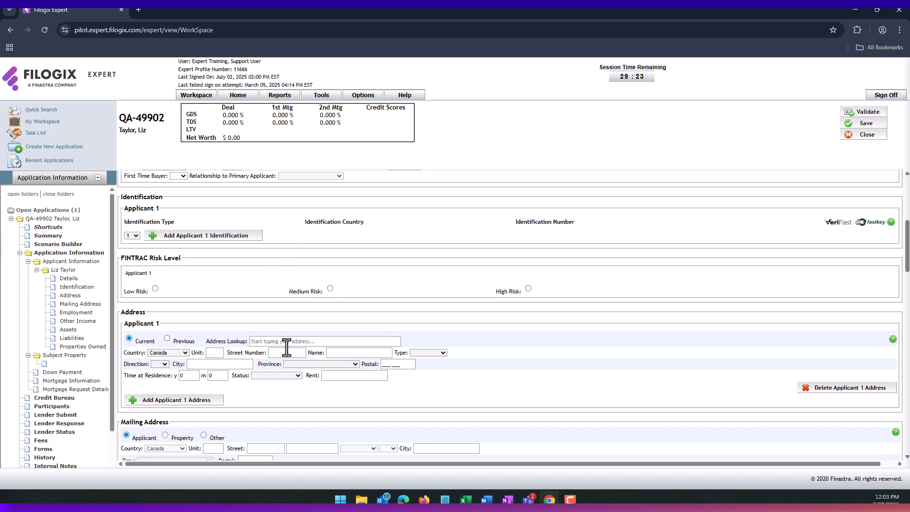
- Fill in the current address through Address Lookup by entering the street number and picking the match
{"action": "left_click", "coordinate": [262, 340]}
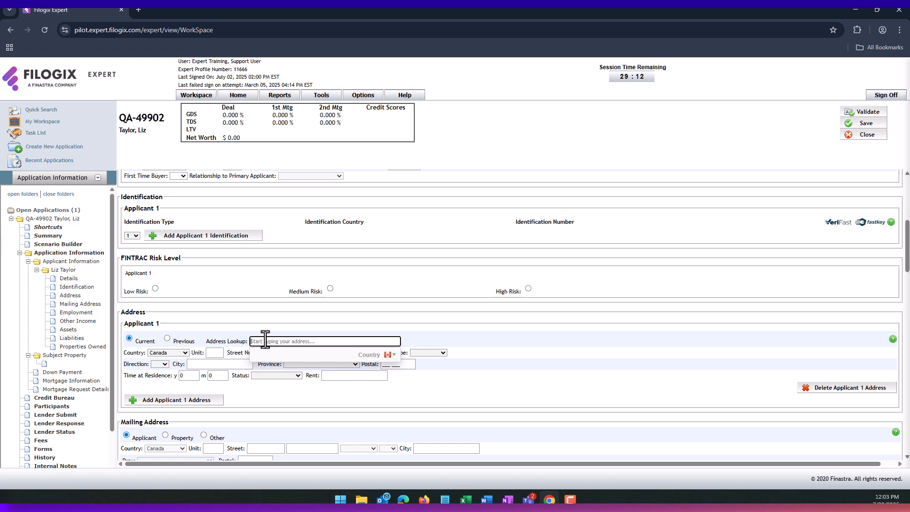
{"action": "type", "text": "2459"}
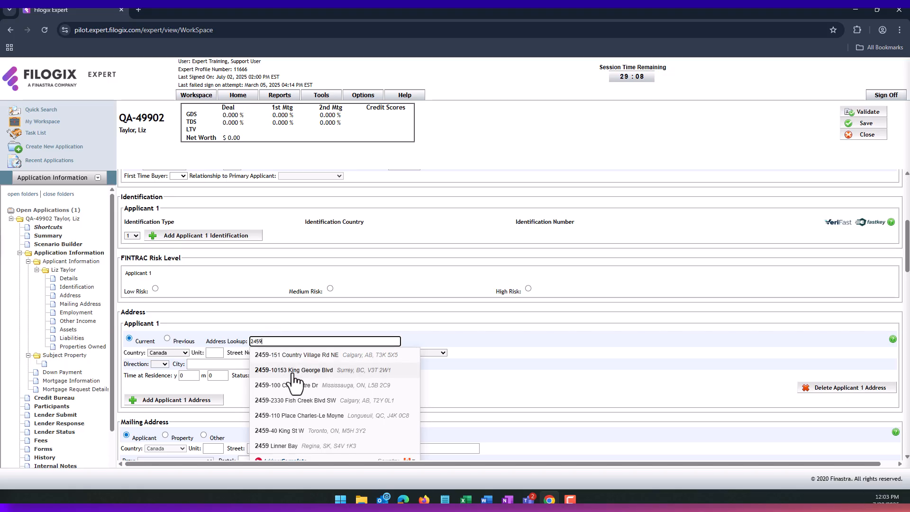
{"action": "left_click", "coordinate": [300, 386]}
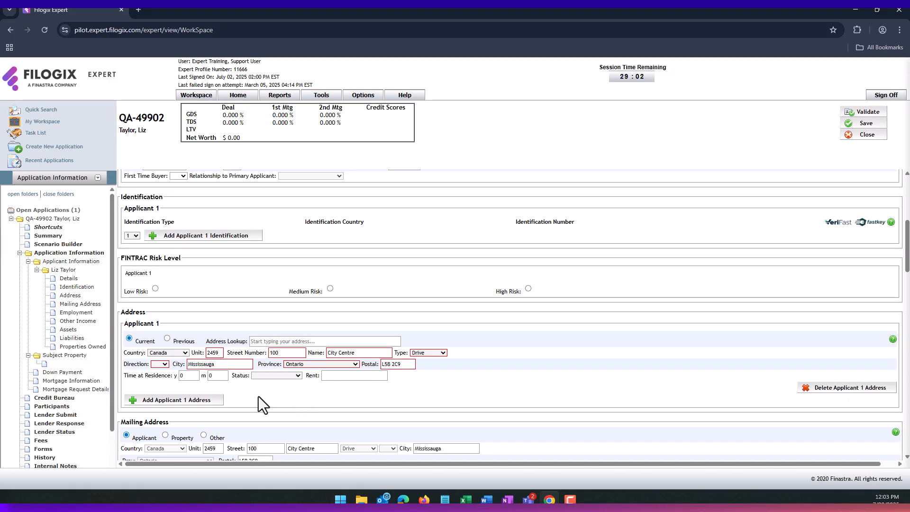
- Set Time at Residence to 12 years and residence status to Live With Parents
{"action": "double_click", "coordinate": [188, 375]}
{"action": "type", "text": "12"}
{"action": "double_click", "coordinate": [192, 375]}
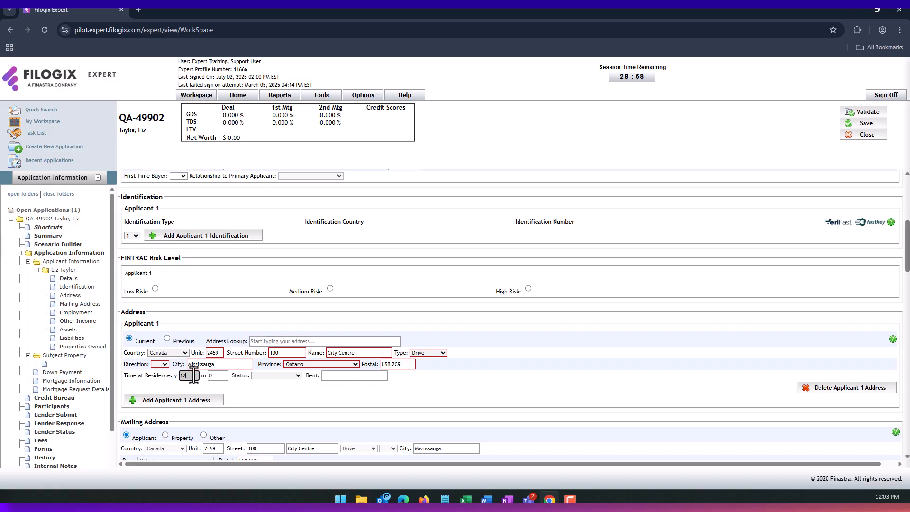
{"action": "left_click", "coordinate": [270, 375]}
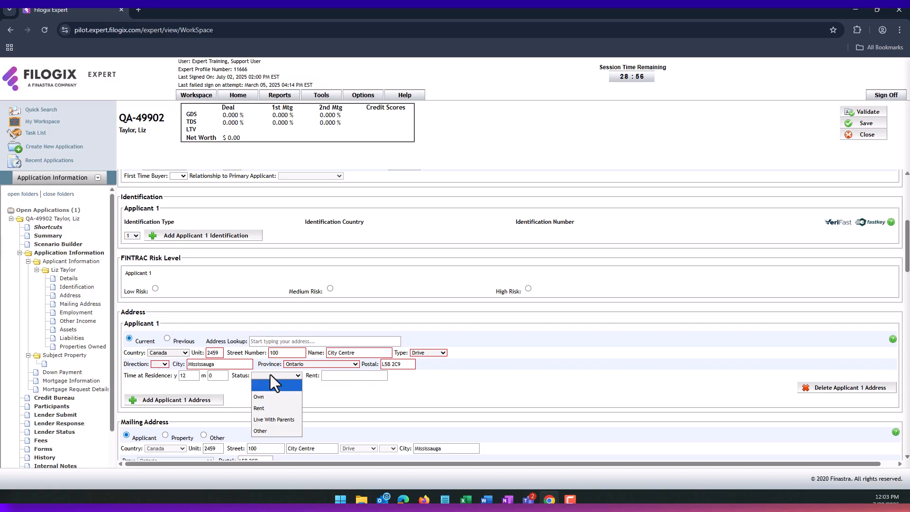
{"action": "left_click", "coordinate": [268, 419]}
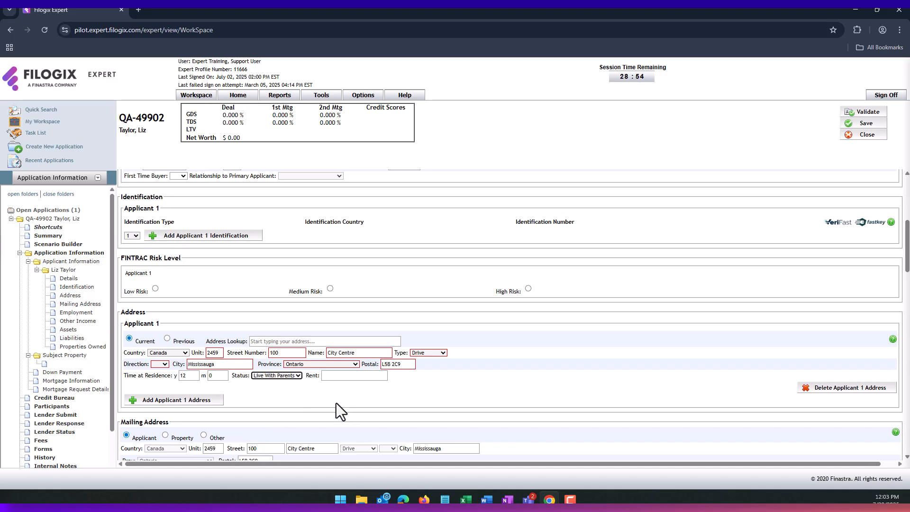
{"action": "left_click", "coordinate": [298, 375]}
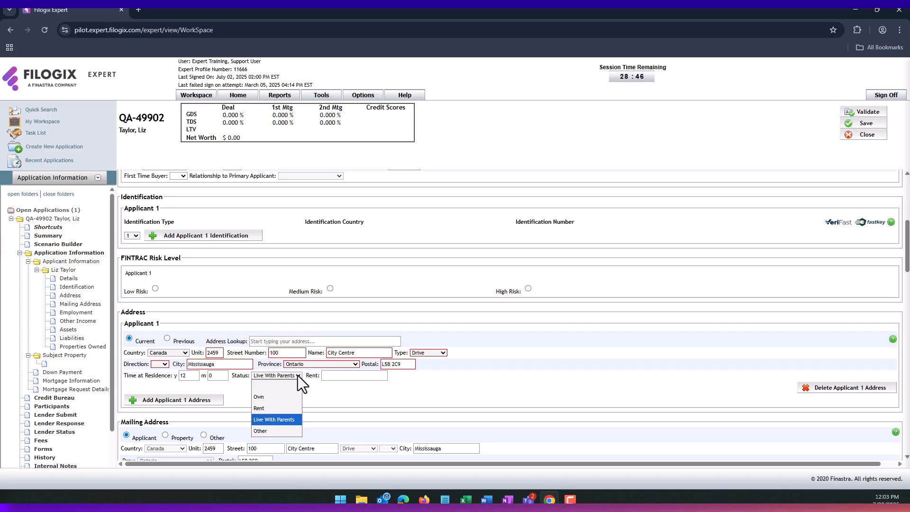
{"action": "left_click", "coordinate": [297, 375]}
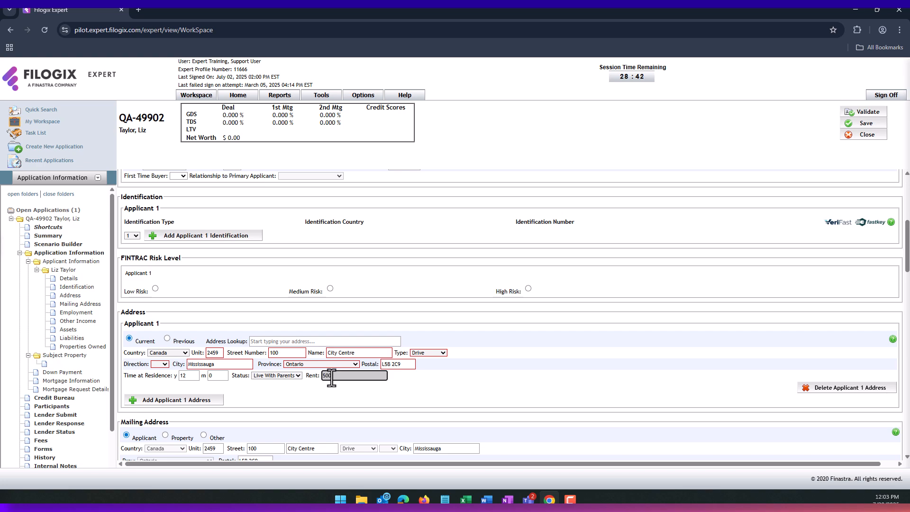
- Replace the rent amount with 500.00
{"action": "left_click", "coordinate": [332, 392]}
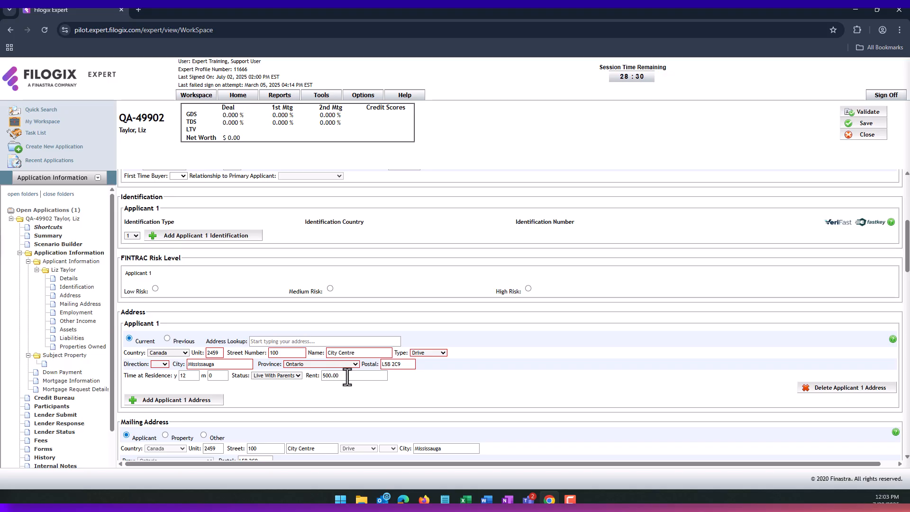
{"action": "left_click", "coordinate": [348, 377]}
{"action": "key", "text": "BackSpace"}
{"action": "type", "text": "500.00"}
{"action": "left_click", "coordinate": [313, 395]}
{"action": "scroll", "coordinate": [308, 392], "scroll_direction": "down", "scroll_amount": 1}
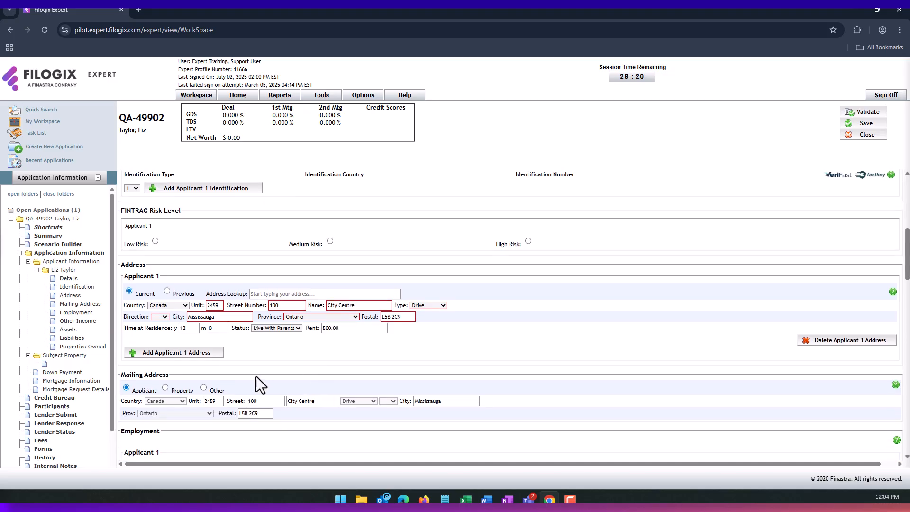
{"action": "scroll", "coordinate": [243, 376], "scroll_direction": "down", "scroll_amount": 1}
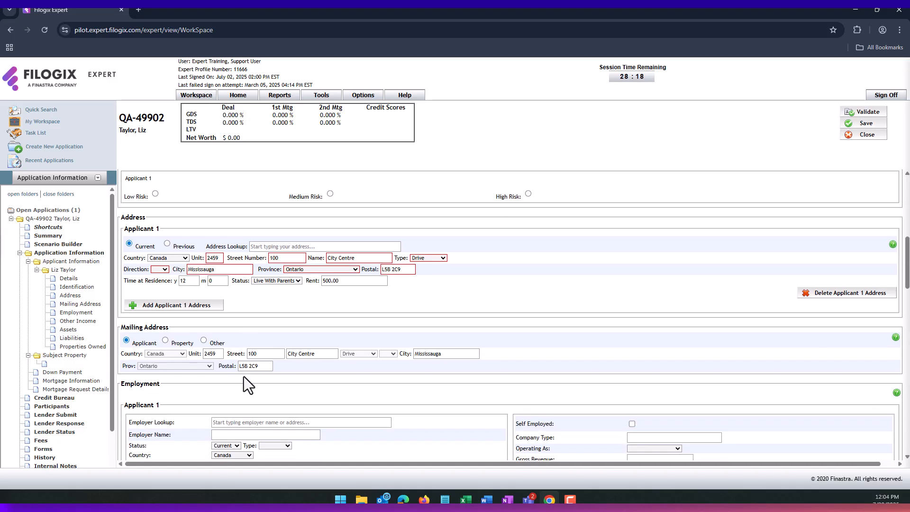
{"action": "scroll", "coordinate": [244, 376], "scroll_direction": "up", "scroll_amount": 1}
{"action": "scroll", "coordinate": [243, 376], "scroll_direction": "up", "scroll_amount": 1}
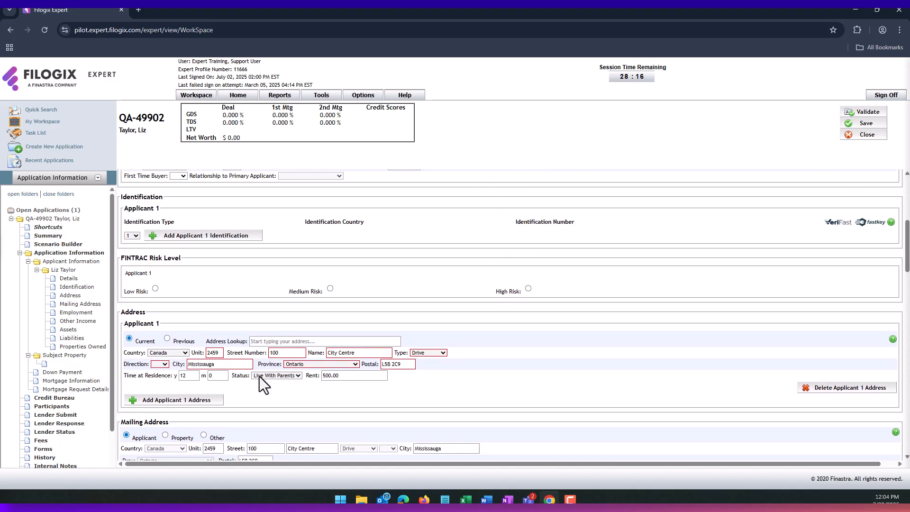
{"action": "scroll", "coordinate": [55, 325], "scroll_direction": "down", "scroll_amount": 1}
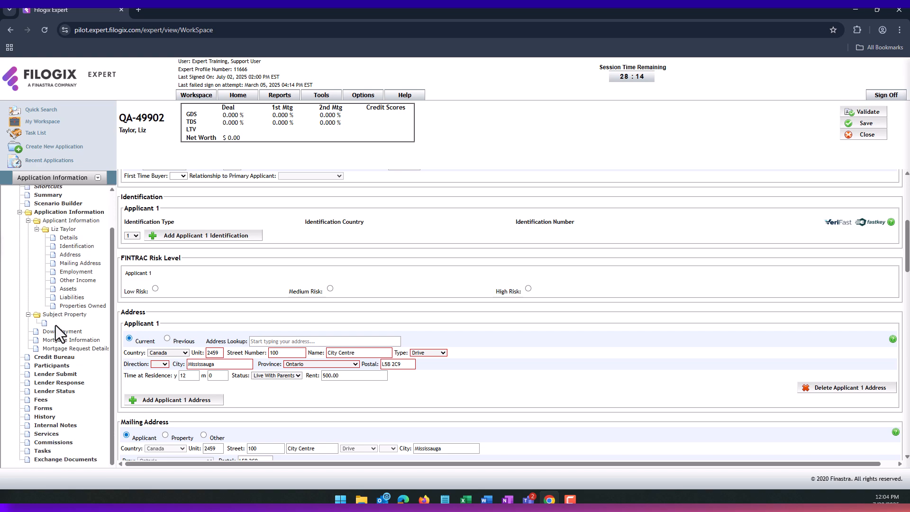
- On the Credit Bureau page, set Authorization Obtained to JUL 28 2025
{"action": "left_click", "coordinate": [52, 359]}
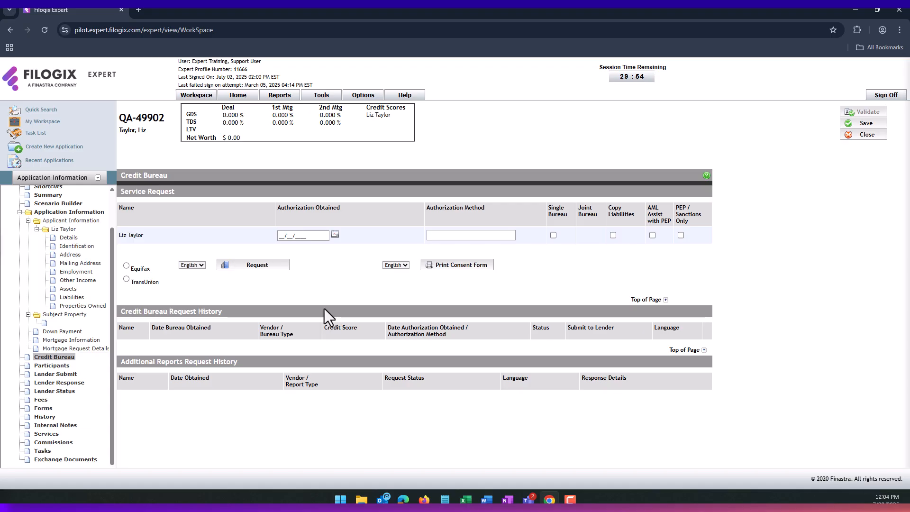
{"action": "left_click", "coordinate": [335, 234]}
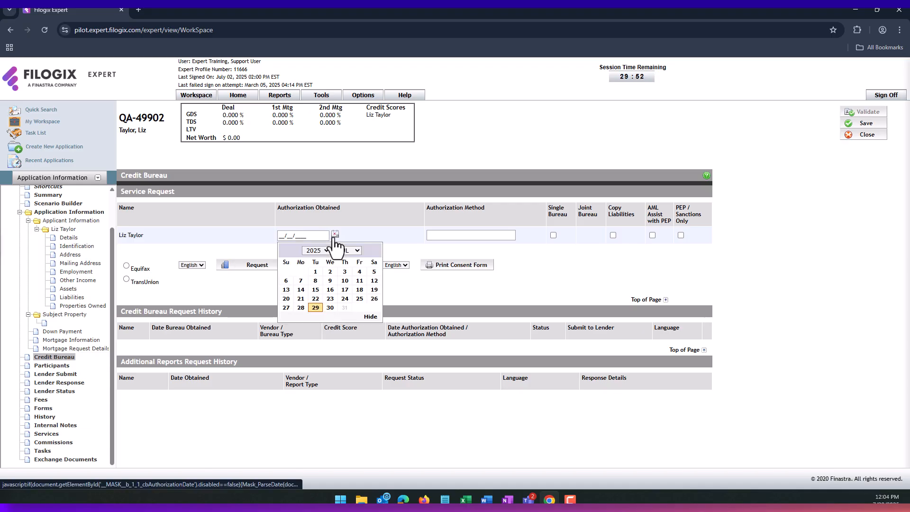
{"action": "left_click", "coordinate": [301, 307]}
- Set the authorization method to Signed Consent, tick Single Bureau, and choose Equifax
{"action": "left_click", "coordinate": [451, 234]}
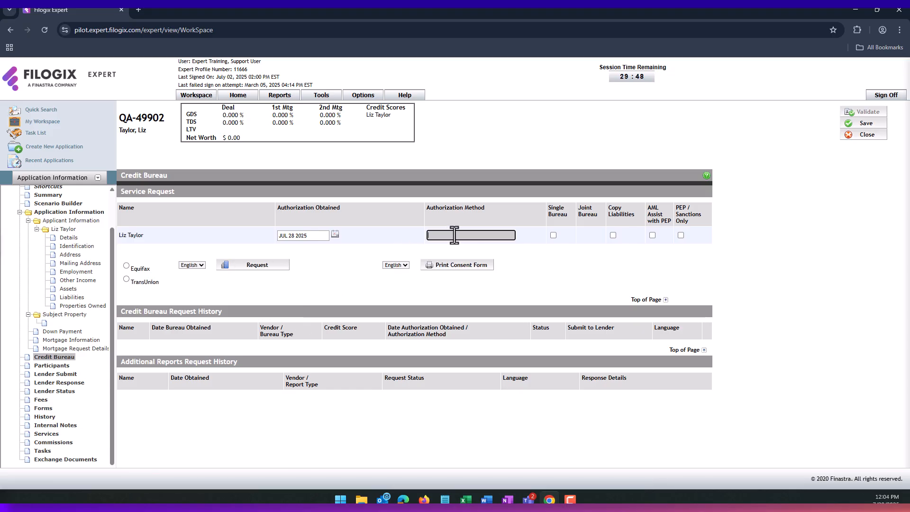
{"action": "type", "text": "Consent"}
{"action": "key", "text": "ctrl+a"}
{"action": "key", "text": "BackSpace"}
{"action": "type", "text": "Signed Cons"}
{"action": "left_click", "coordinate": [553, 235]}
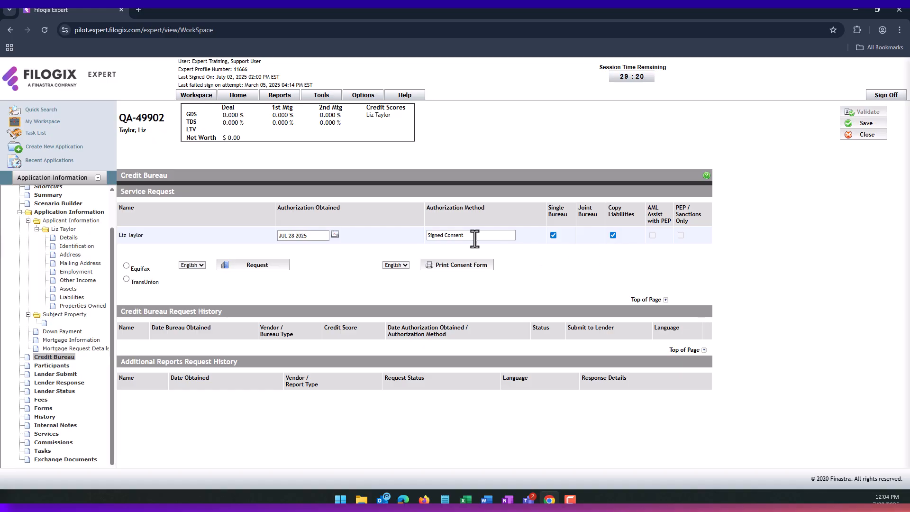
{"action": "left_click", "coordinate": [126, 266]}
- Send the Equifax credit bureau request and acknowledge the pull notice
{"action": "left_click", "coordinate": [259, 268]}
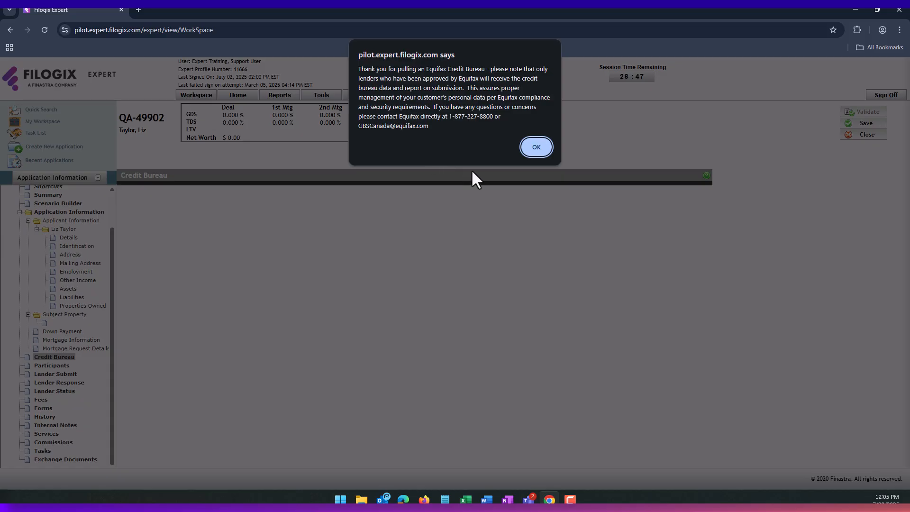
{"action": "left_click", "coordinate": [535, 147]}
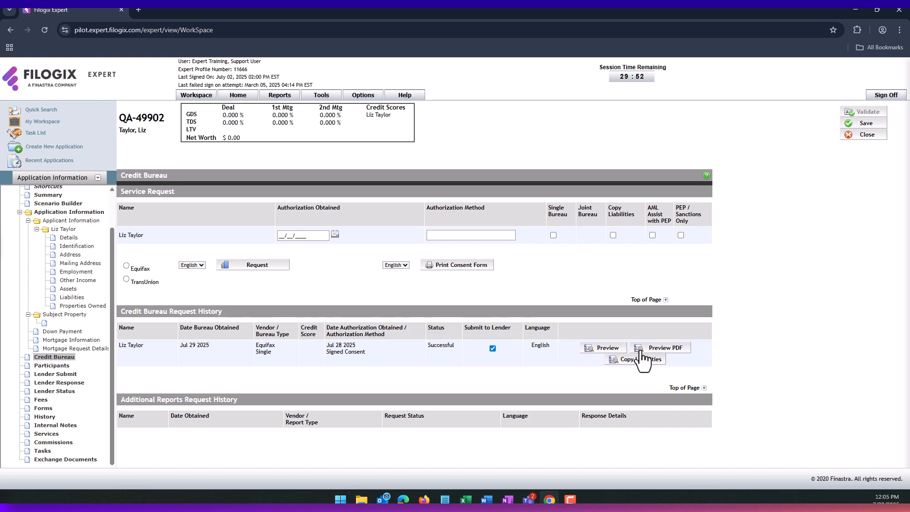
- Preview the pulled Equifax report, then view it as a PDF and close it
{"action": "left_click", "coordinate": [596, 350]}
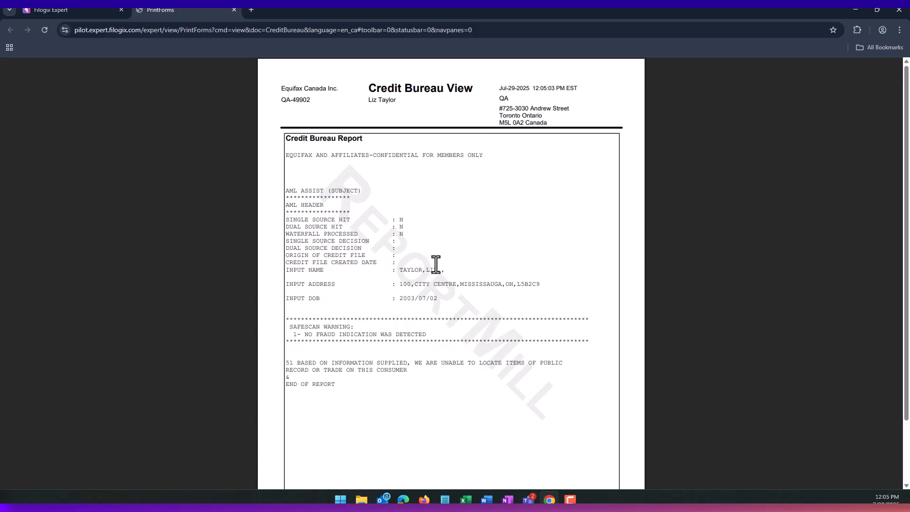
{"action": "left_click", "coordinate": [83, 9]}
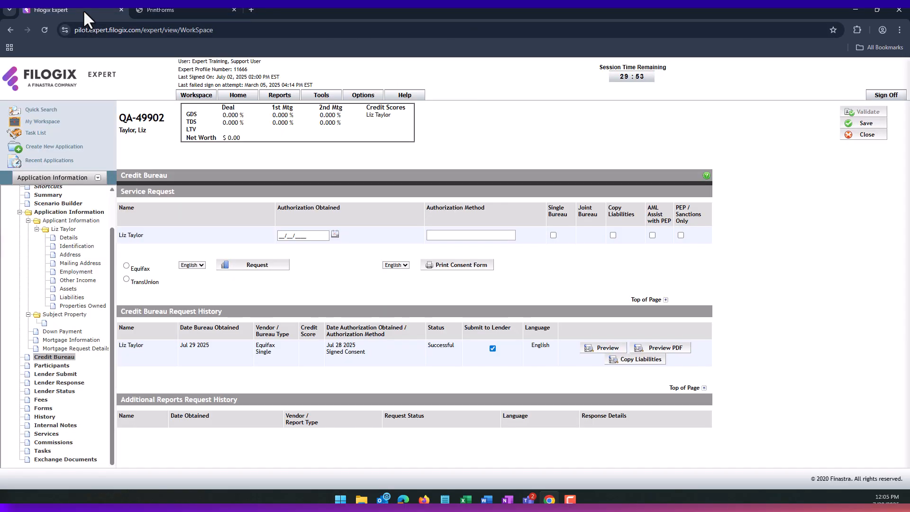
{"action": "left_click", "coordinate": [643, 351]}
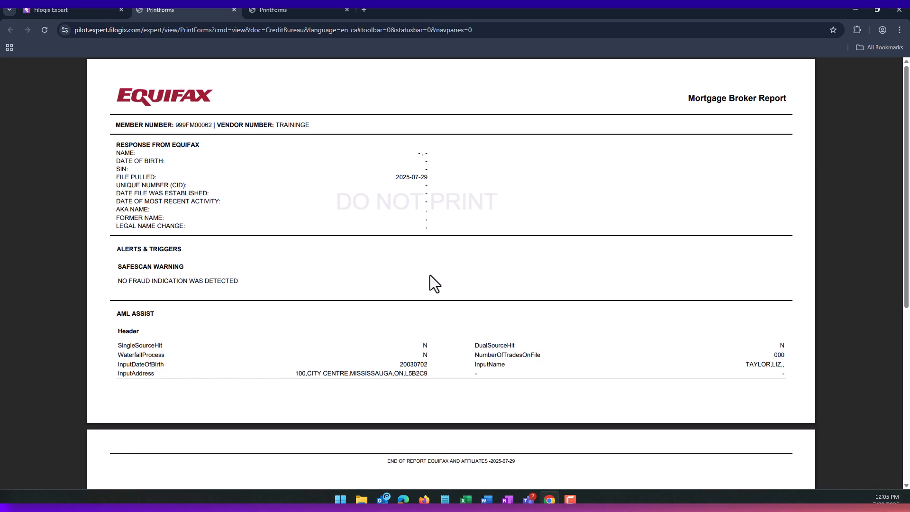
{"action": "scroll", "coordinate": [416, 269], "scroll_direction": "down", "scroll_amount": 1}
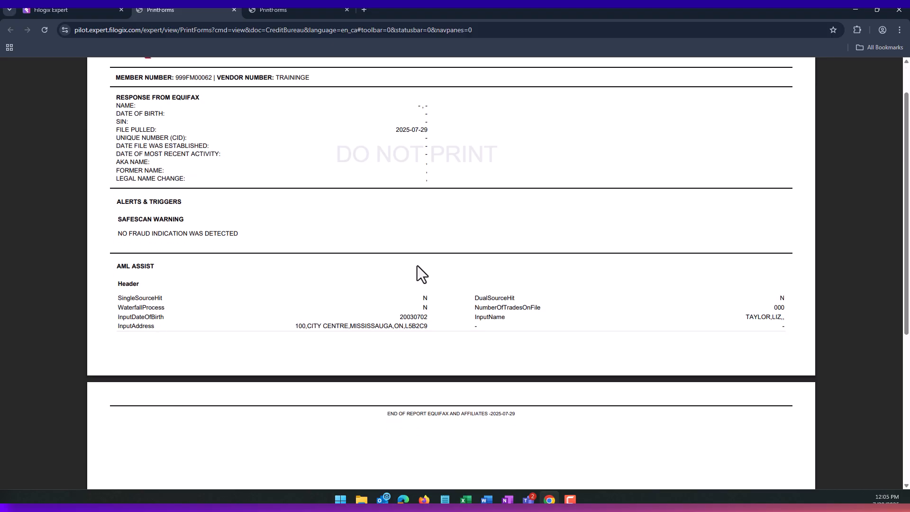
{"action": "scroll", "coordinate": [417, 266], "scroll_direction": "down", "scroll_amount": 1}
{"action": "scroll", "coordinate": [417, 266], "scroll_direction": "down", "scroll_amount": 3}
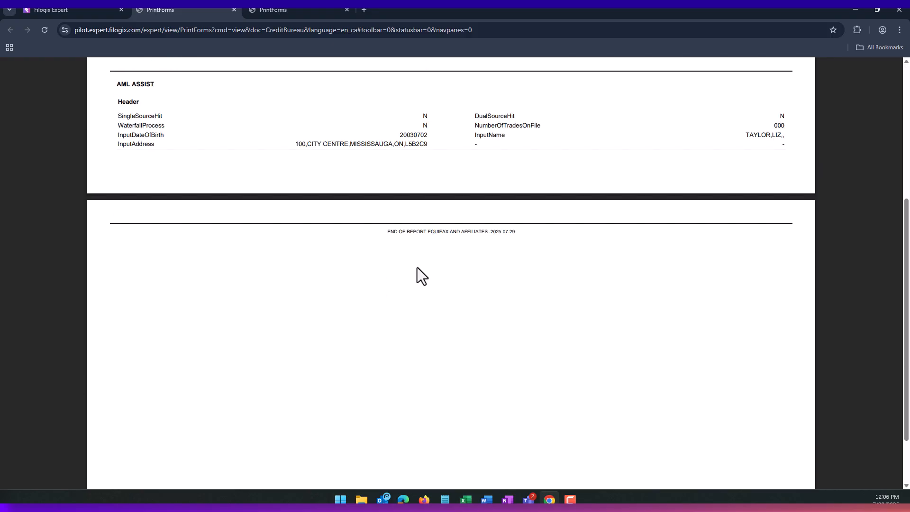
{"action": "scroll", "coordinate": [415, 263], "scroll_direction": "up", "scroll_amount": 5}
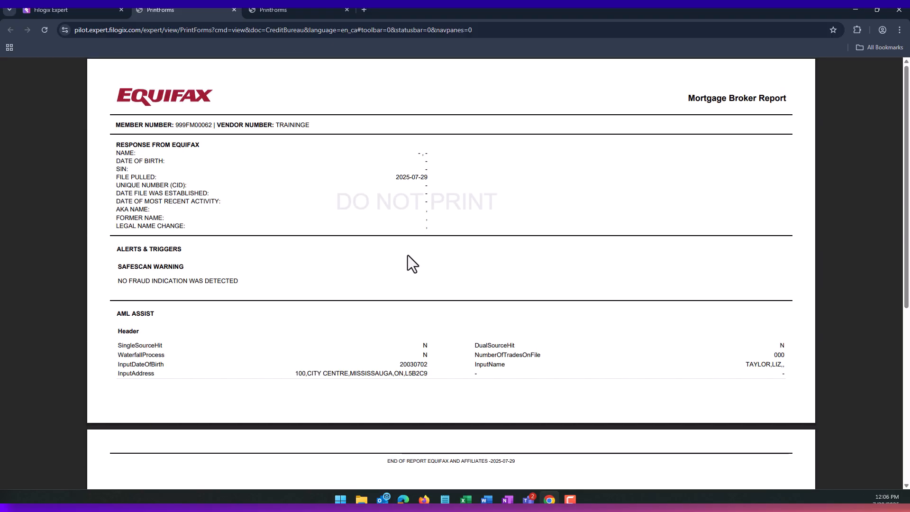
{"action": "left_click", "coordinate": [233, 10]}
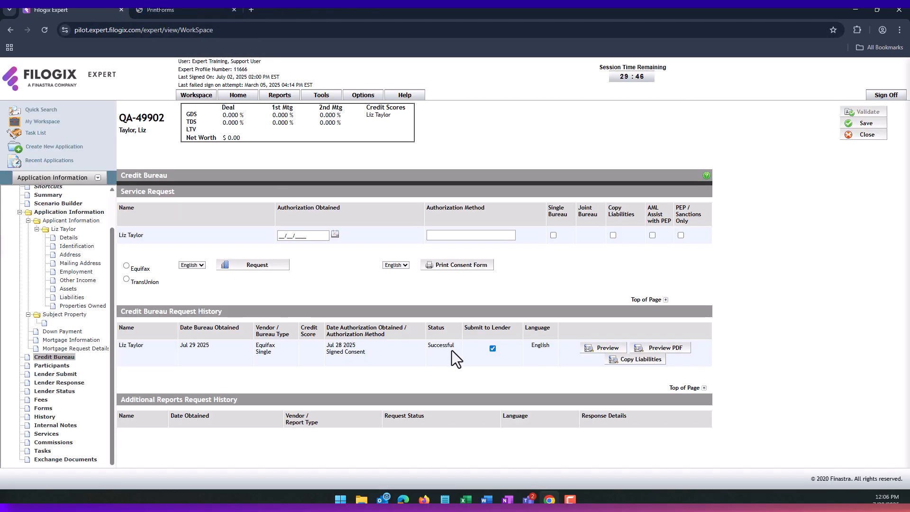
- Revisit the report preview, return to the Credit Bureau page, and bring up its help
{"action": "left_click", "coordinate": [186, 6]}
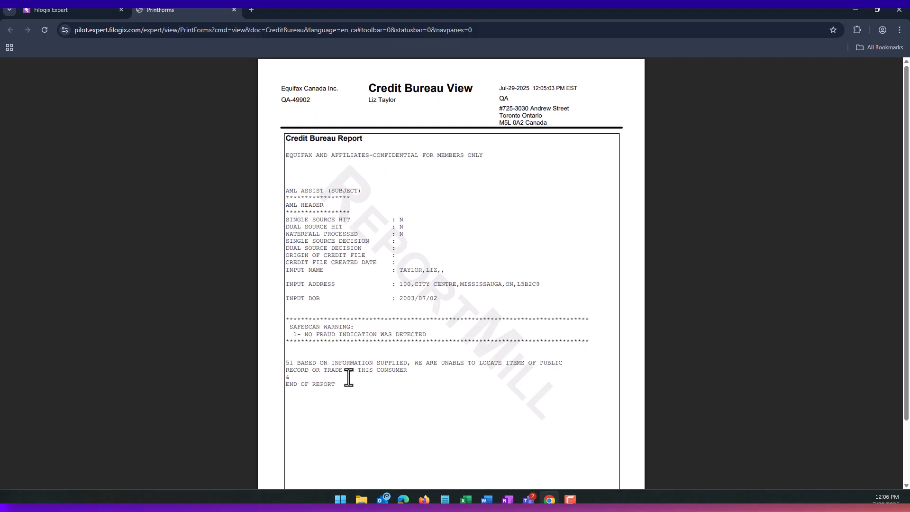
{"action": "left_click", "coordinate": [75, 12]}
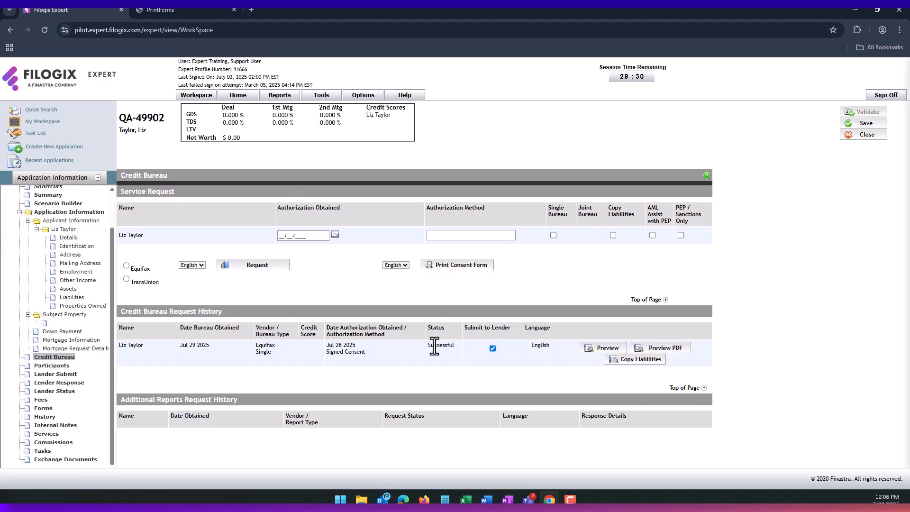
{"action": "left_click", "coordinate": [186, 8]}
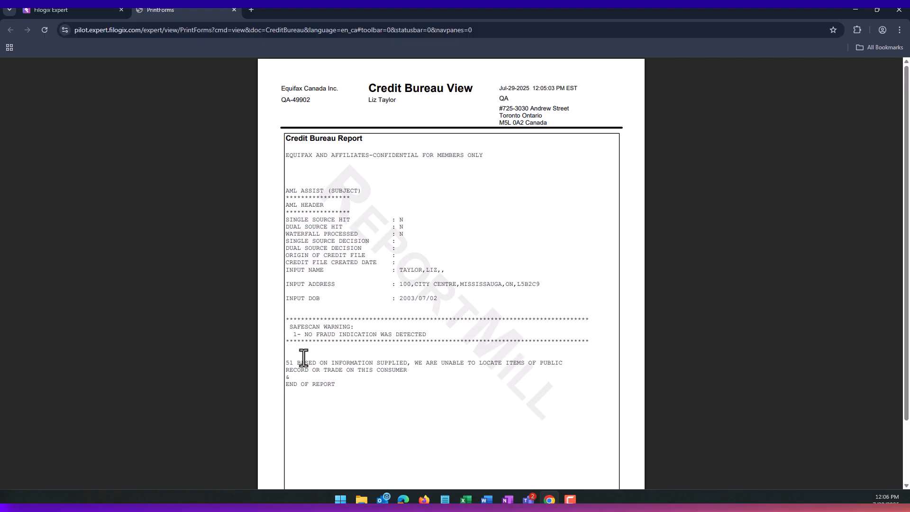
{"action": "left_click", "coordinate": [75, 10]}
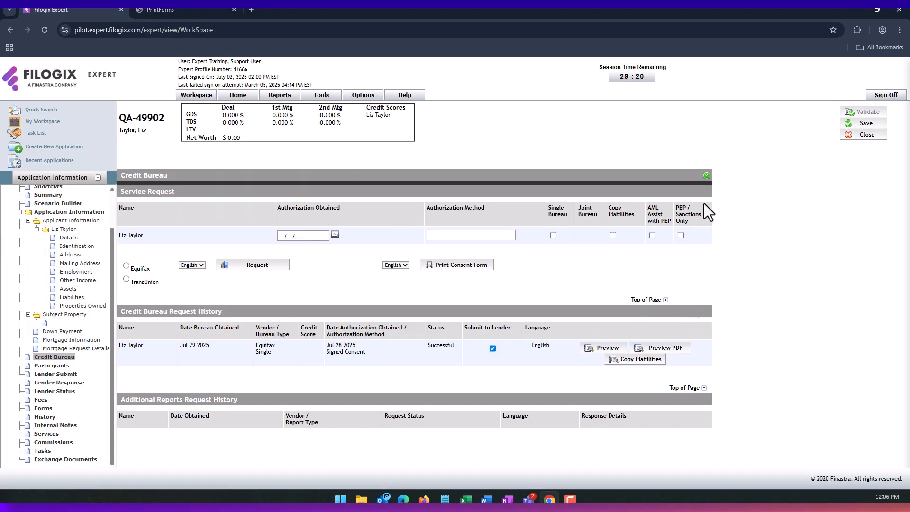
{"action": "left_click", "coordinate": [706, 177]}
- Maximize the help window and show the Equifax Error Codes topic, listing E0005 through EV602
{"action": "double_click", "coordinate": [430, 14]}
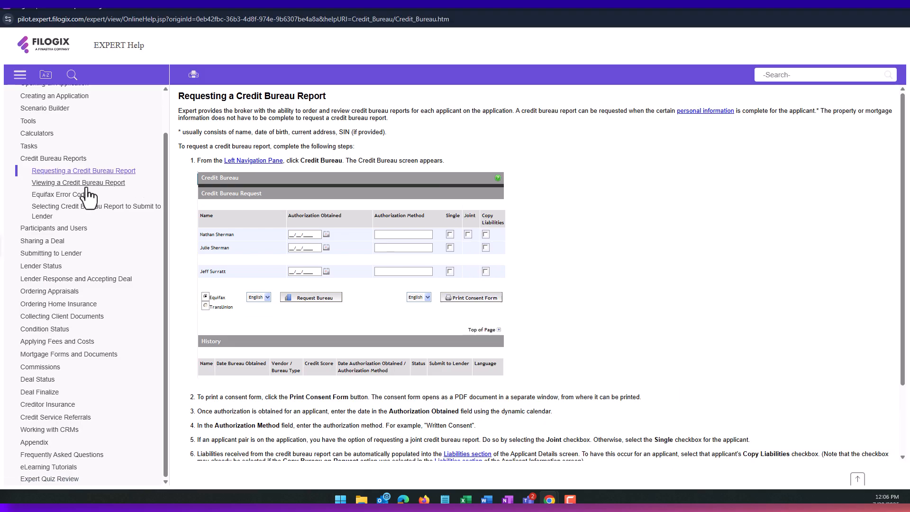
{"action": "left_click", "coordinate": [74, 196]}
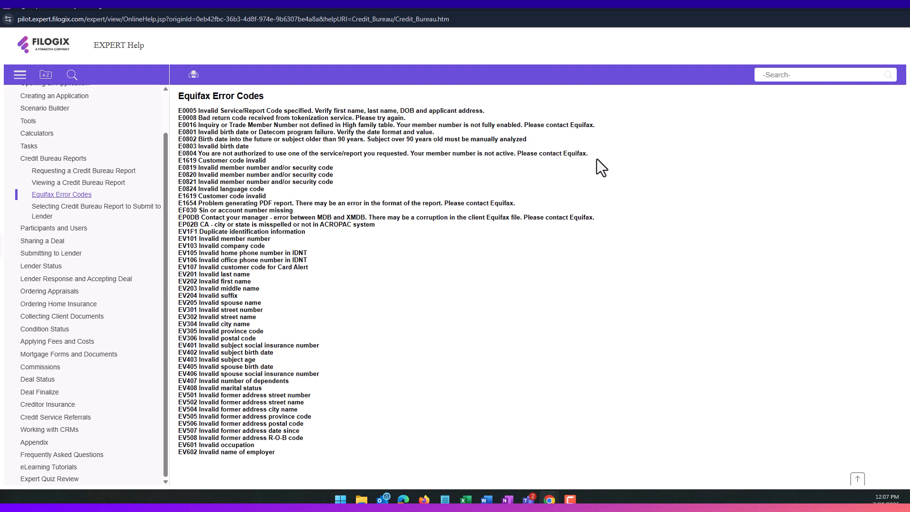
- Close the Filogix Expert Help window to get back to the Credit Bureau page
{"action": "left_click", "coordinate": [899, 10]}
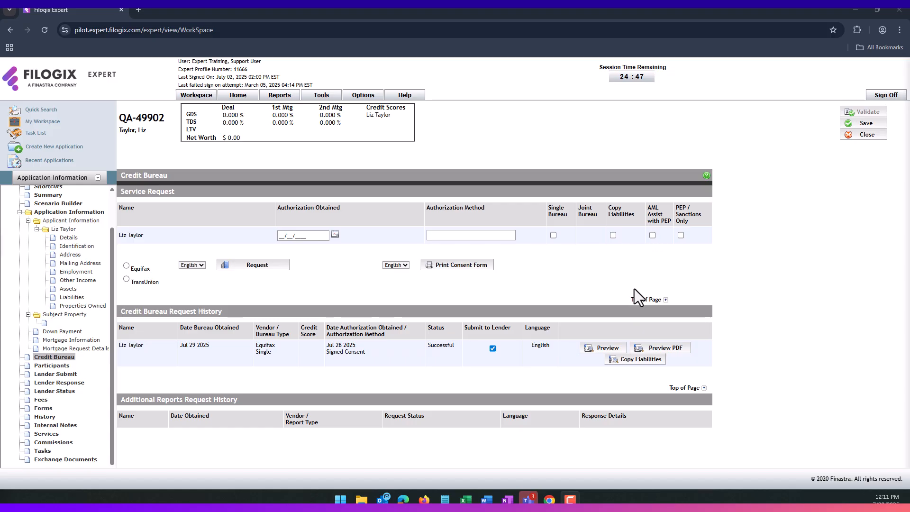
- Select Equifax as the bureau, trying AML Assist with PEP and PEP / Sanctions Only, then untick them
{"action": "left_click", "coordinate": [126, 266]}
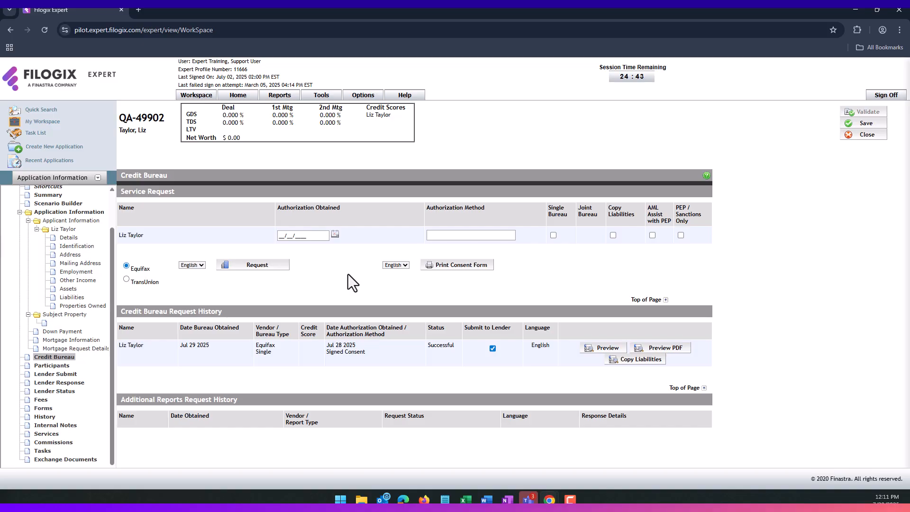
{"action": "left_click", "coordinate": [653, 236]}
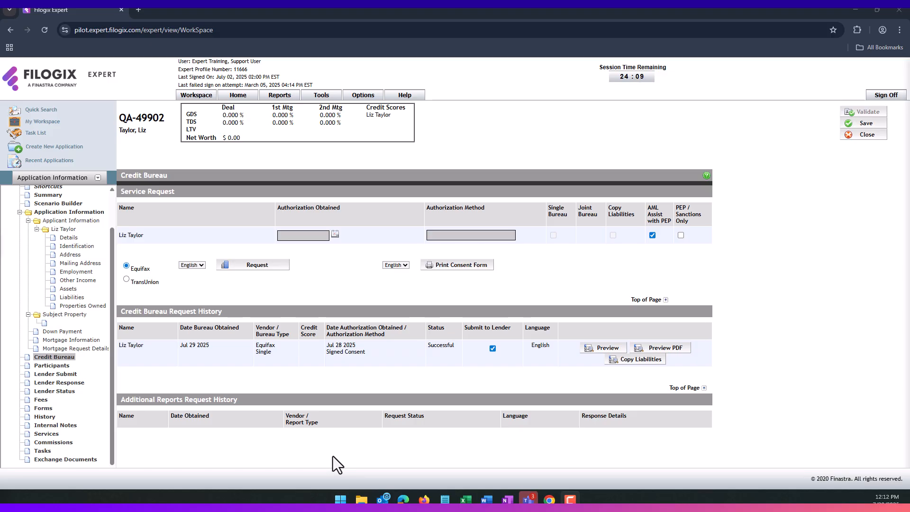
{"action": "left_click", "coordinate": [655, 235]}
{"action": "left_click", "coordinate": [681, 235]}
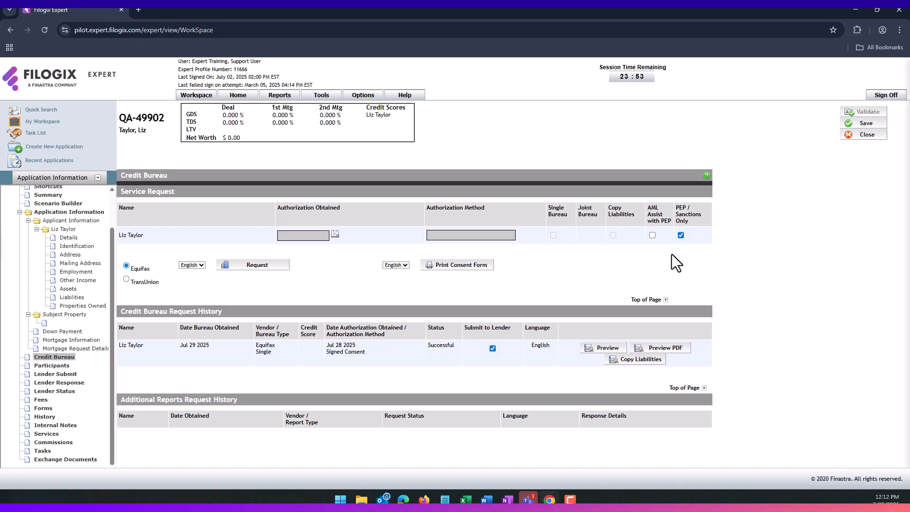
{"action": "left_click", "coordinate": [681, 235]}
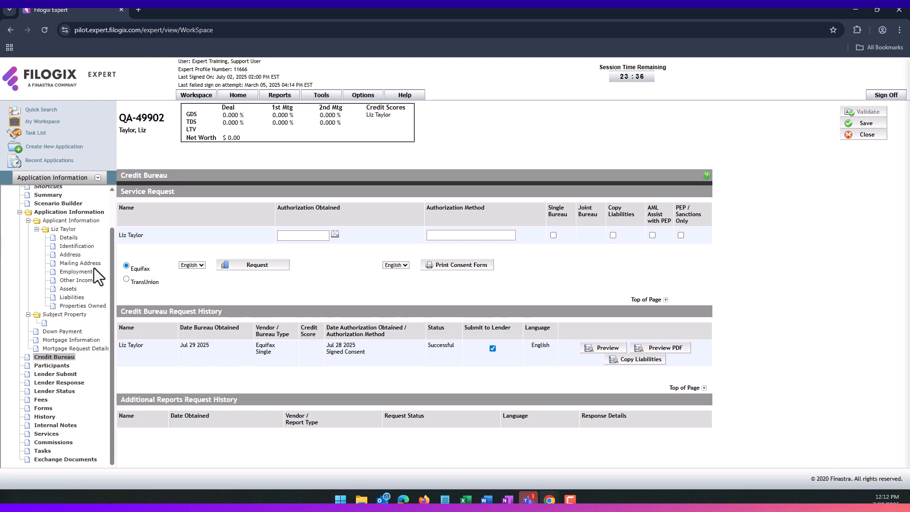
- In Identification, set the FINTRAC Risk Level to Low Risk after dismissing the High Risk warning
{"action": "left_click", "coordinate": [80, 248]}
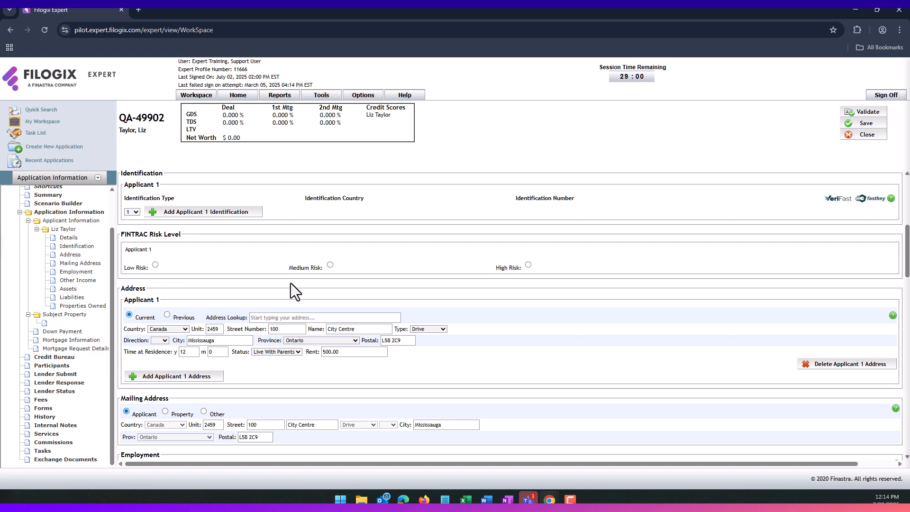
{"action": "left_click", "coordinate": [528, 266]}
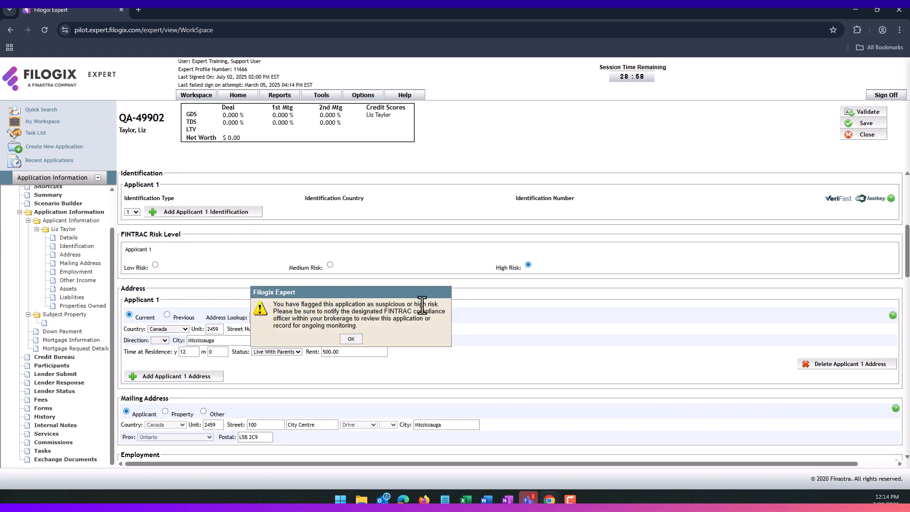
{"action": "left_click", "coordinate": [348, 340]}
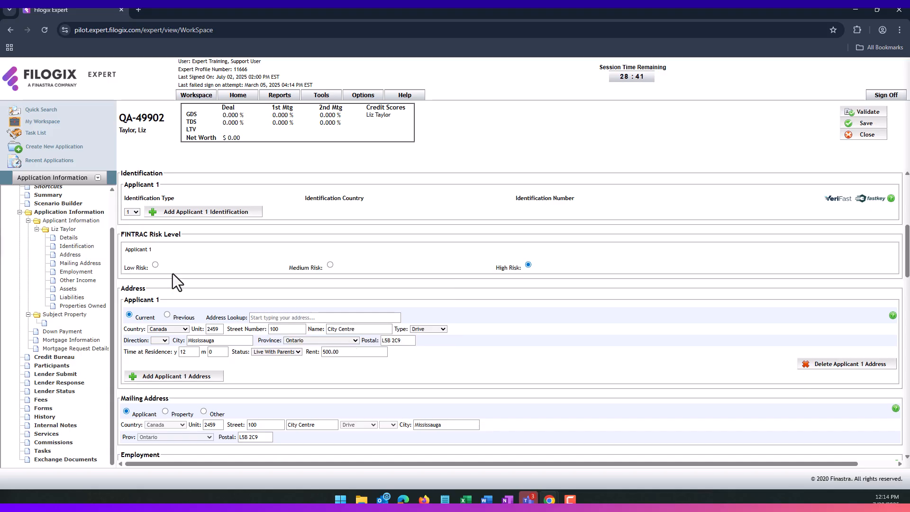
{"action": "left_click", "coordinate": [155, 264]}
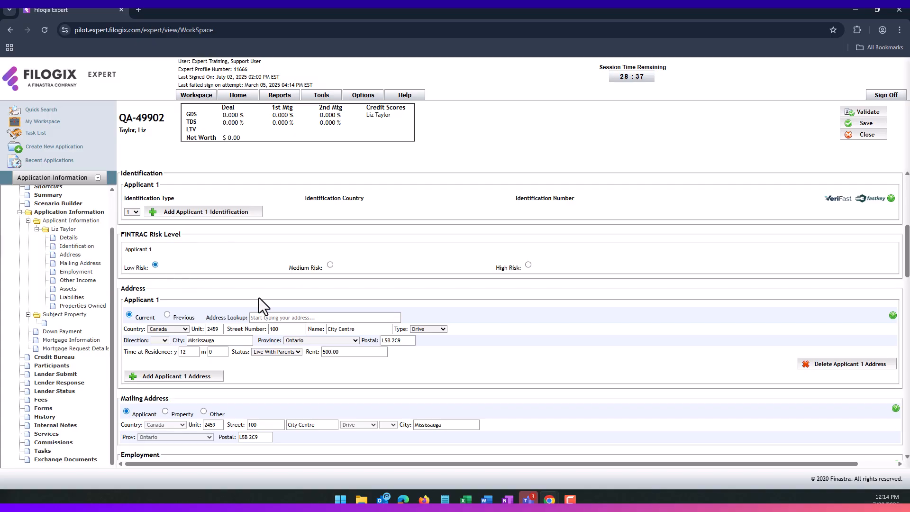
- Look up 'maple tech' and fill the employer details from Maple Tech Solutions
{"action": "scroll", "coordinate": [257, 298], "scroll_direction": "down", "scroll_amount": 5}
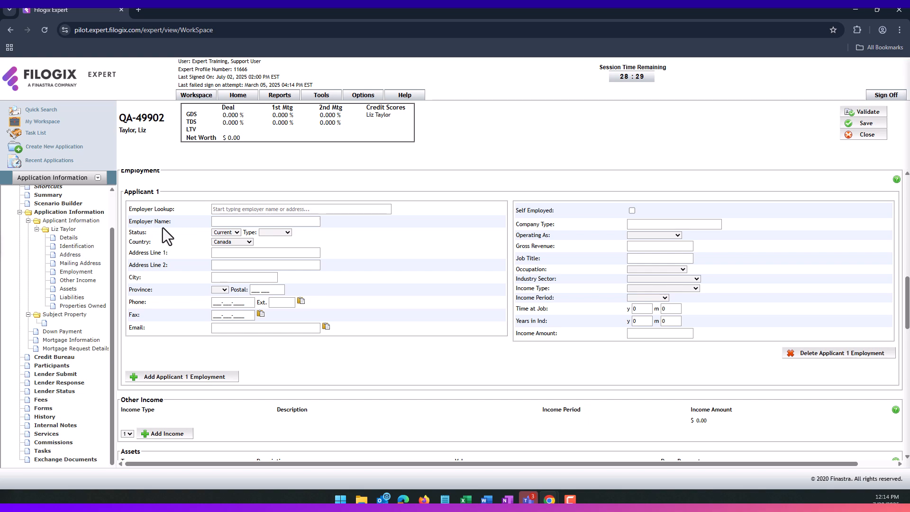
{"action": "left_click", "coordinate": [241, 207]}
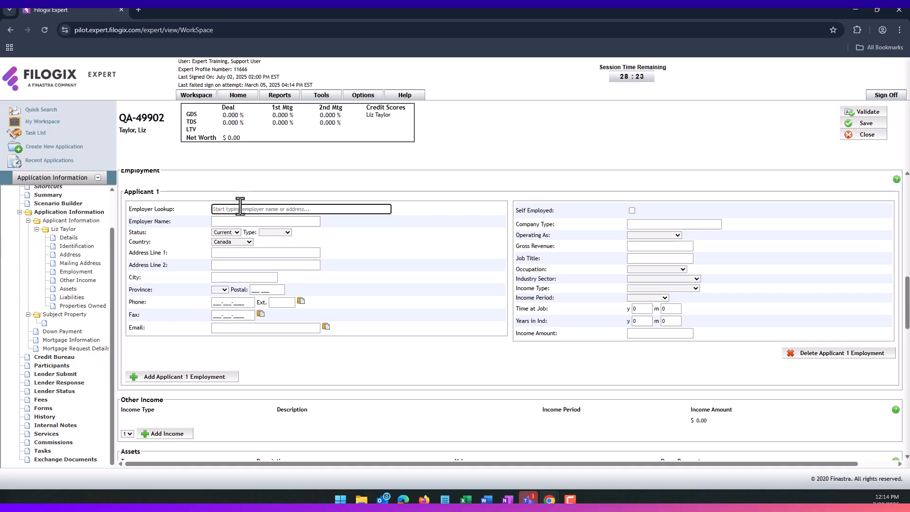
{"action": "type", "text": "mapl"}
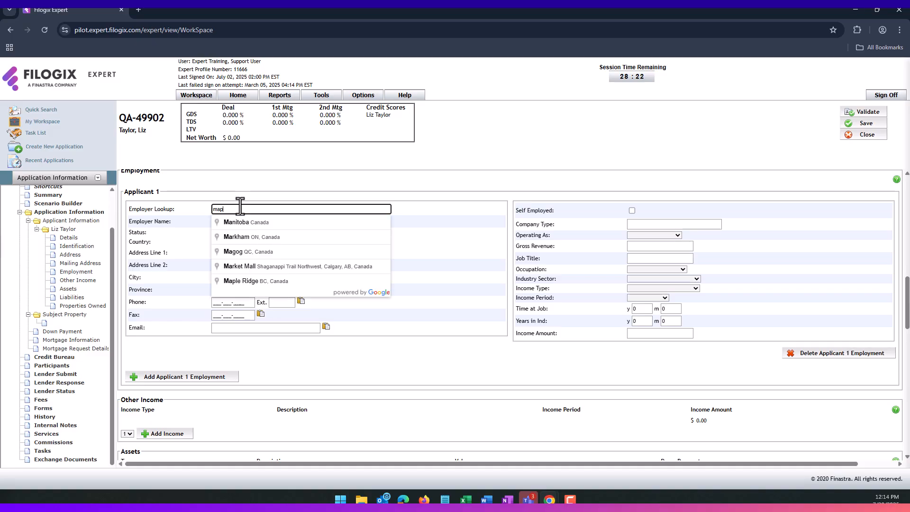
{"action": "type", "text": "e tech"}
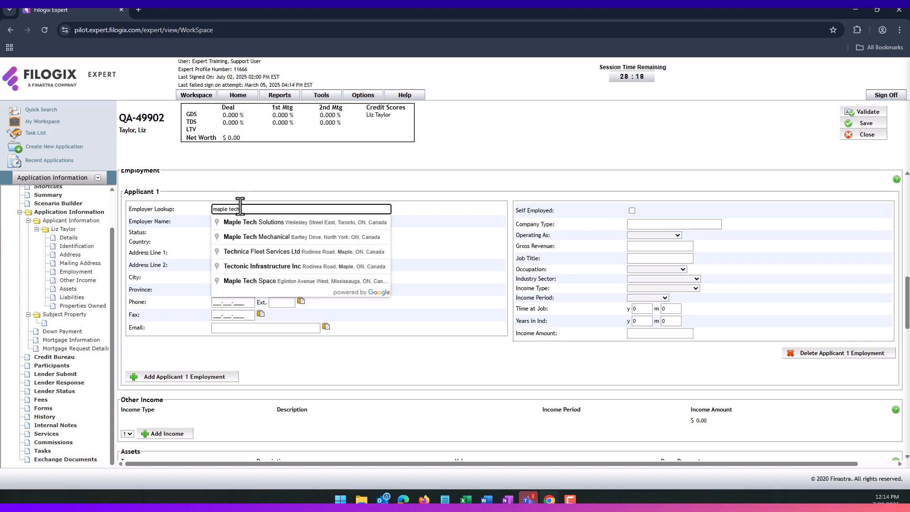
{"action": "left_click", "coordinate": [251, 222]}
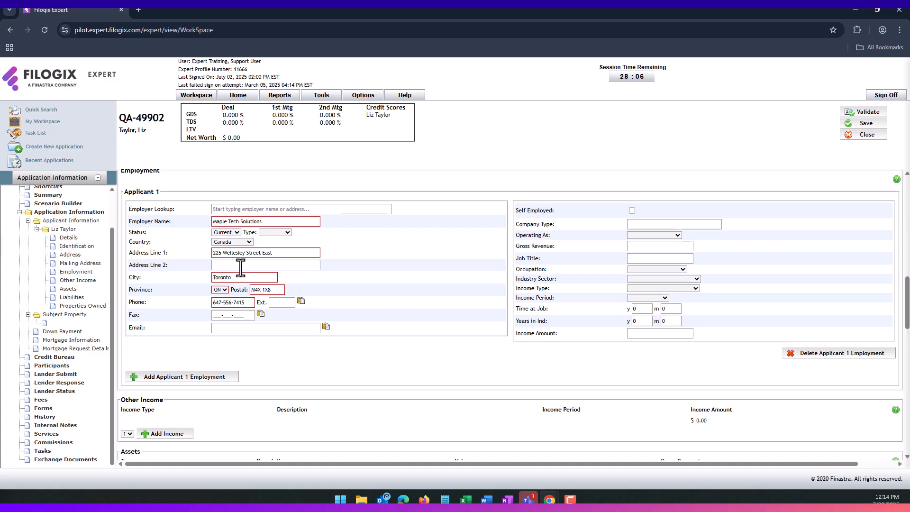
- Change the employer country to United States, accepting the address-clearing warning
{"action": "left_click", "coordinate": [243, 243]}
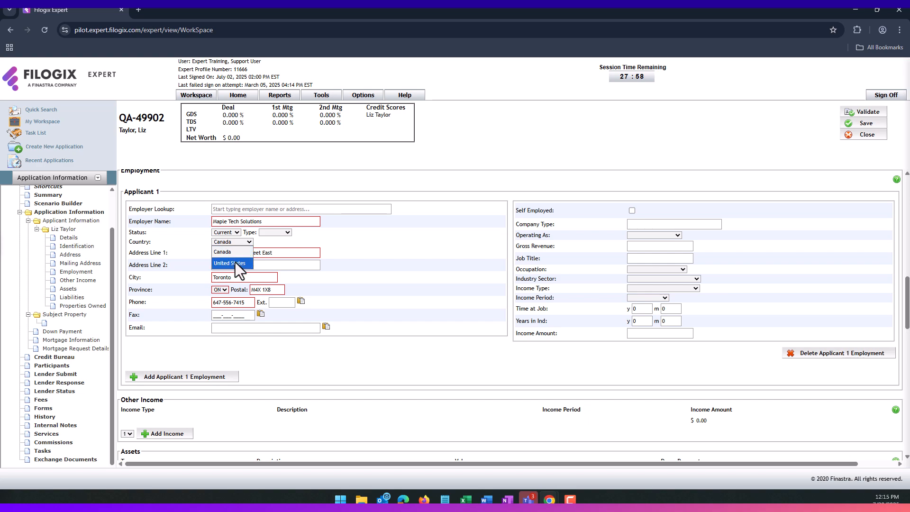
{"action": "left_click", "coordinate": [235, 263]}
{"action": "left_click", "coordinate": [356, 325]}
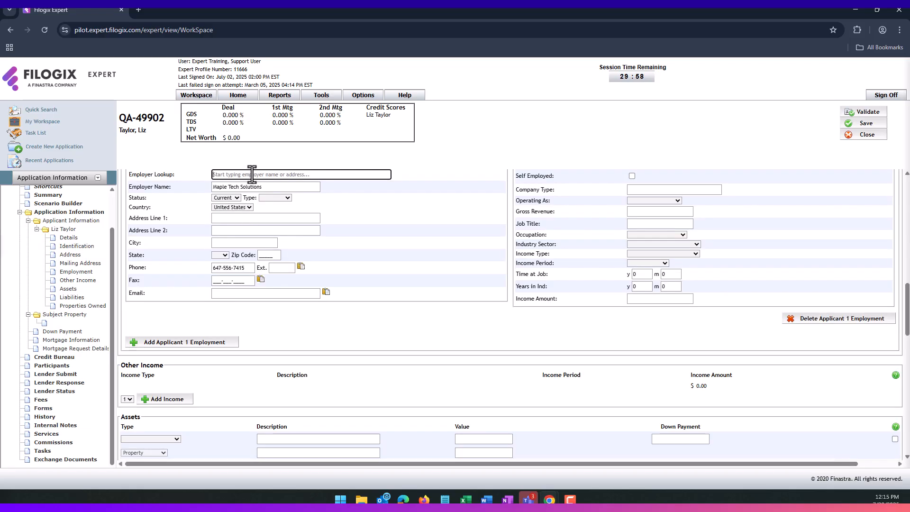
- Fill the employer from the 'Washington nation' airport suggestion, then set the country back to Canada
{"action": "type", "text": "Washing"}
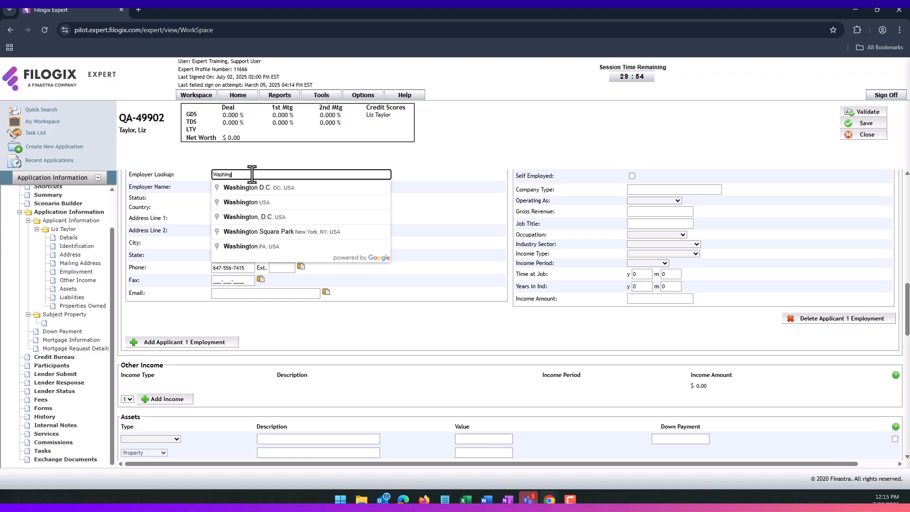
{"action": "type", "text": "ton nation"}
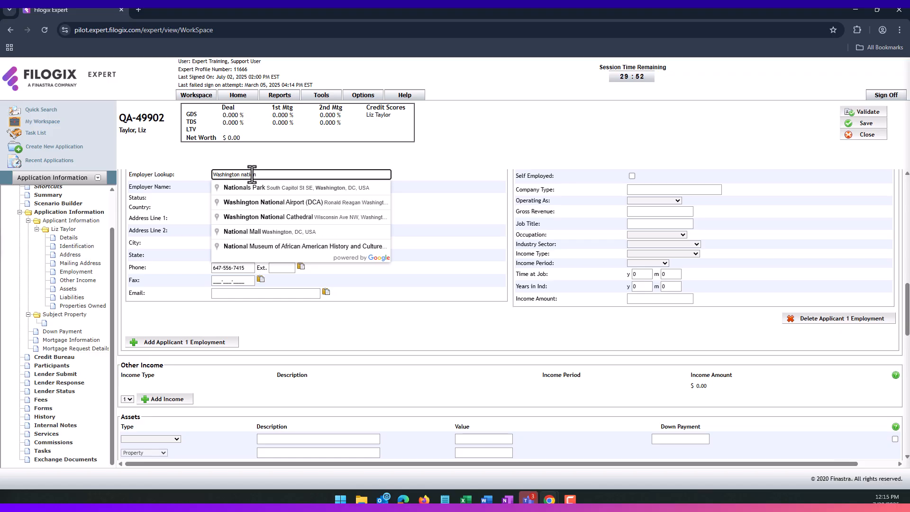
{"action": "left_click", "coordinate": [266, 204]}
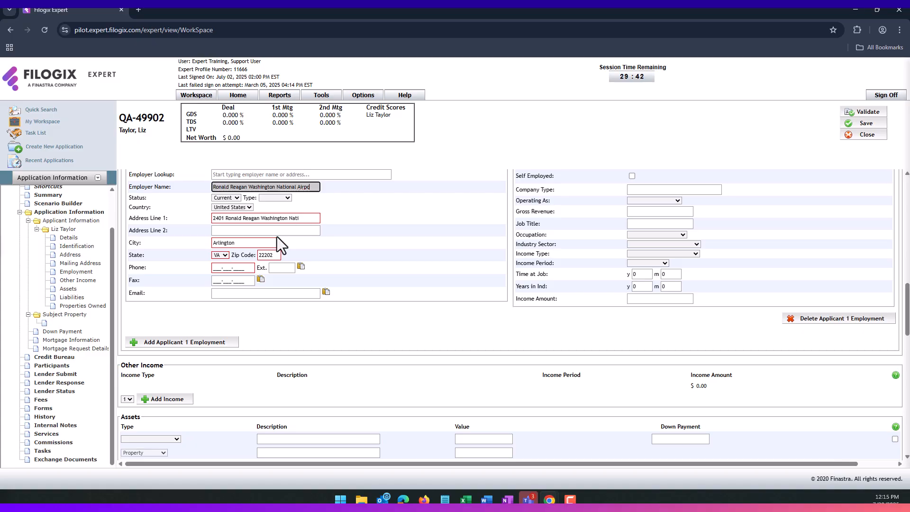
{"action": "left_click", "coordinate": [244, 208]}
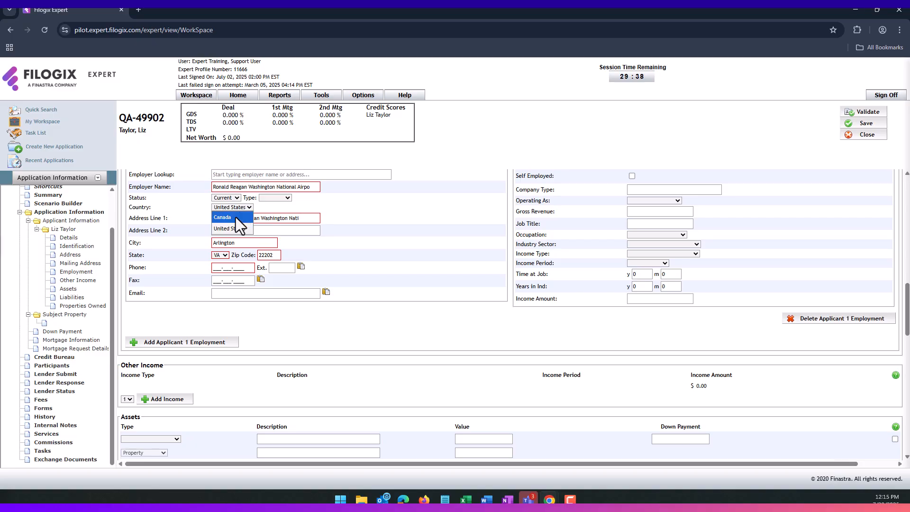
{"action": "left_click", "coordinate": [235, 217]}
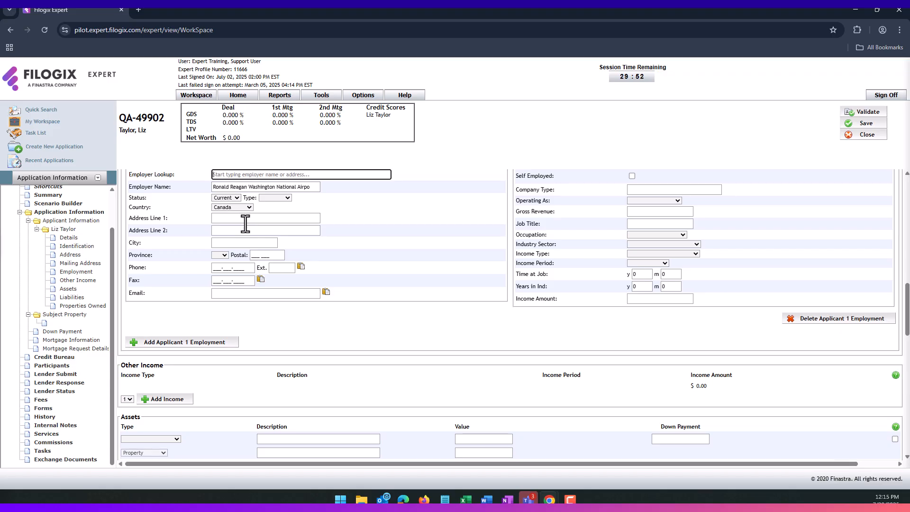
{"action": "scroll", "coordinate": [246, 224], "scroll_direction": "up", "scroll_amount": 1}
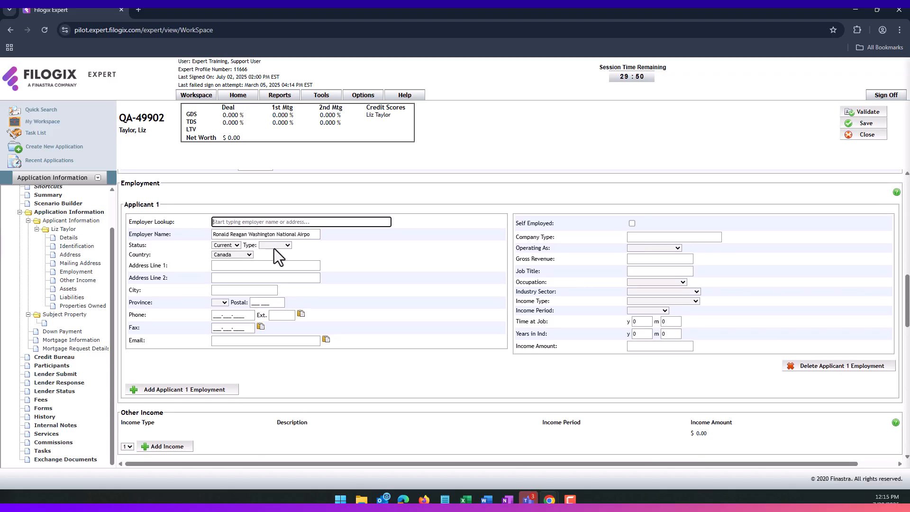
- Search 'mapletech', refill the employer as Maple Tech Solutions, and set employment type to Full Time
{"action": "left_click", "coordinate": [244, 222]}
{"action": "type", "text": "maple te"}
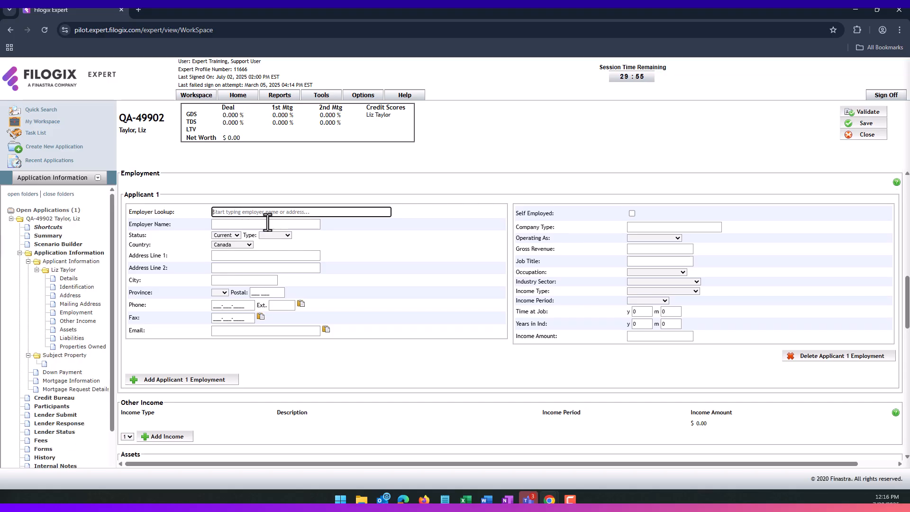
{"action": "key", "text": "BackSpace"}
{"action": "key", "text": "BackSpace"}
{"action": "key", "text": "BackSpace"}
{"action": "type", "text": "tech"}
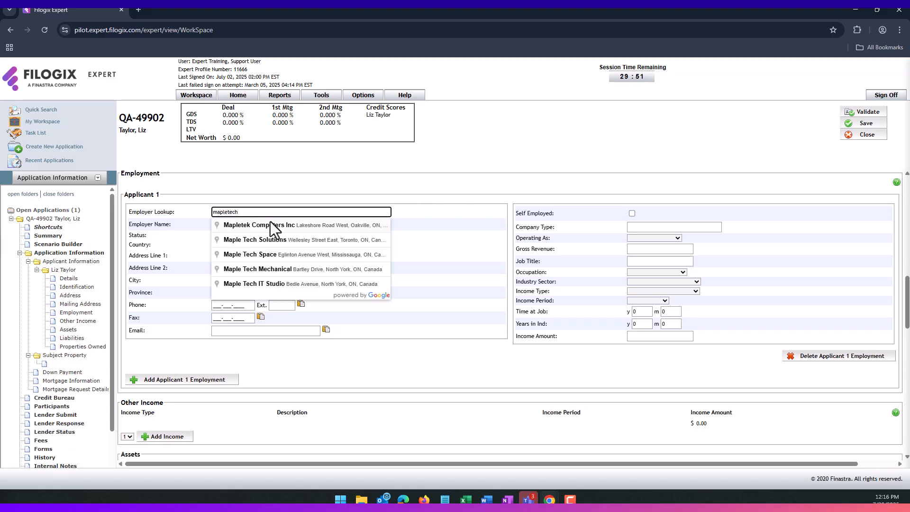
{"action": "left_click", "coordinate": [278, 241]}
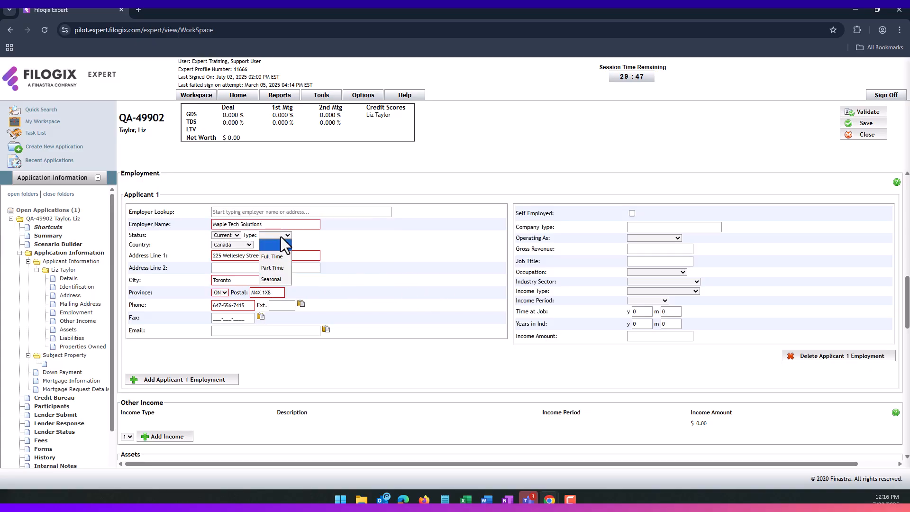
{"action": "left_click", "coordinate": [272, 257]}
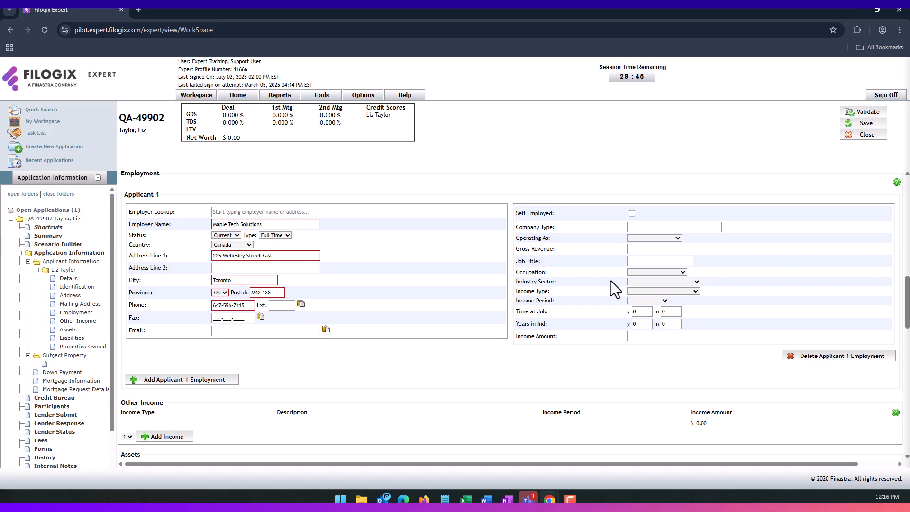
- Enter the job title Software Developer and set the occupation to Professional
{"action": "left_click", "coordinate": [642, 262]}
{"action": "type", "text": "Software Deve"}
{"action": "key", "text": "BackSpace"}
{"action": "key", "text": "BackSpace"}
{"action": "type", "text": "eveloper"}
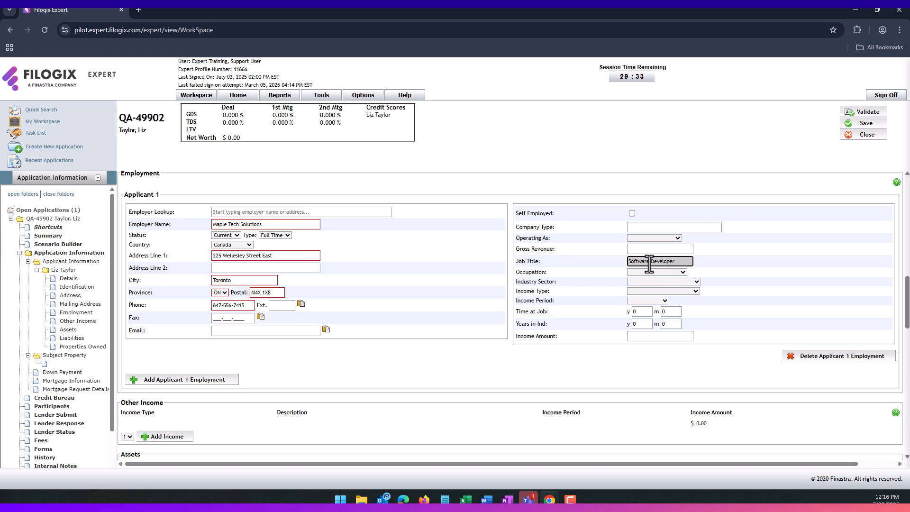
{"action": "left_click", "coordinate": [649, 273]}
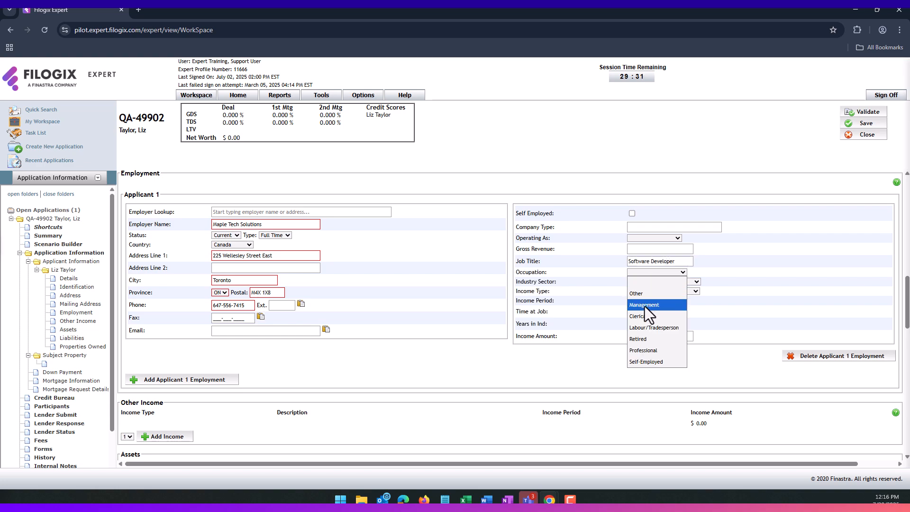
{"action": "left_click", "coordinate": [649, 351]}
{"action": "left_click", "coordinate": [668, 284]}
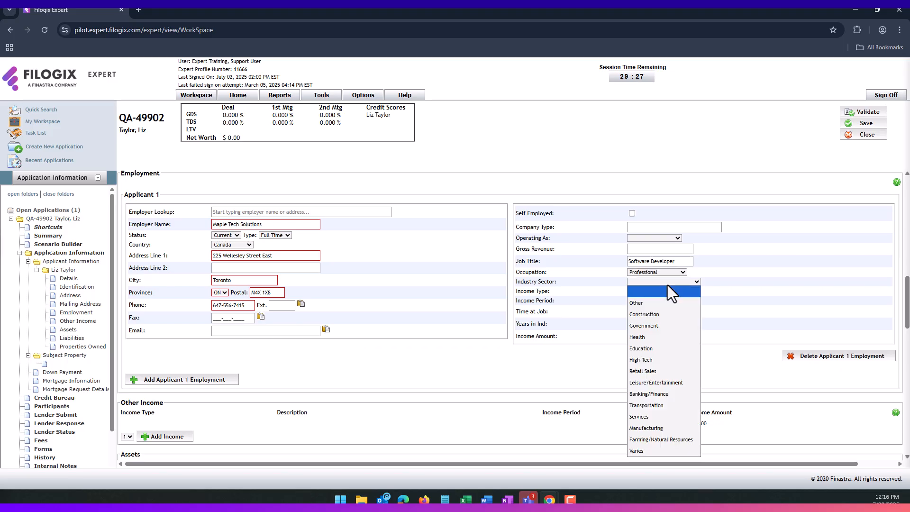
{"action": "left_click", "coordinate": [668, 287]}
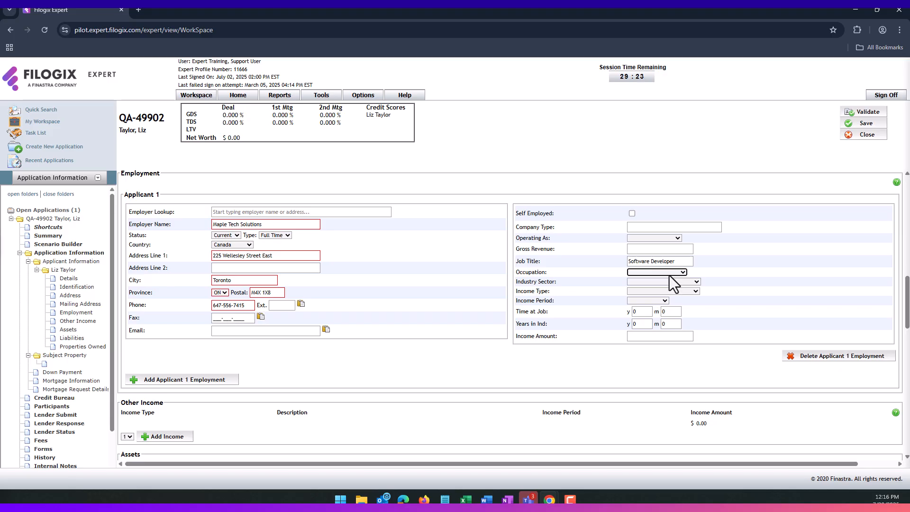
- Set the occupation to Professional, industry sector to Manufacturing, and income type to Salary
{"action": "left_click", "coordinate": [679, 275]}
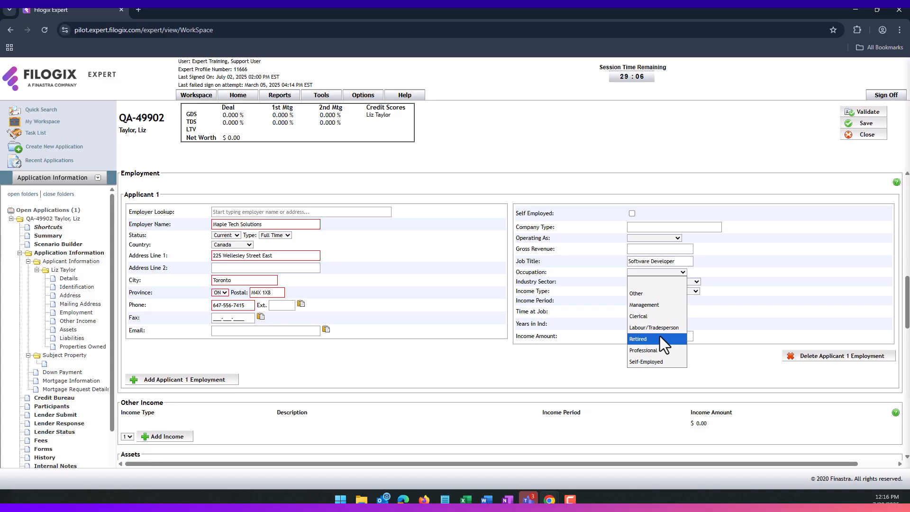
{"action": "left_click", "coordinate": [660, 337]}
{"action": "left_click", "coordinate": [663, 283]}
{"action": "left_click", "coordinate": [653, 304]}
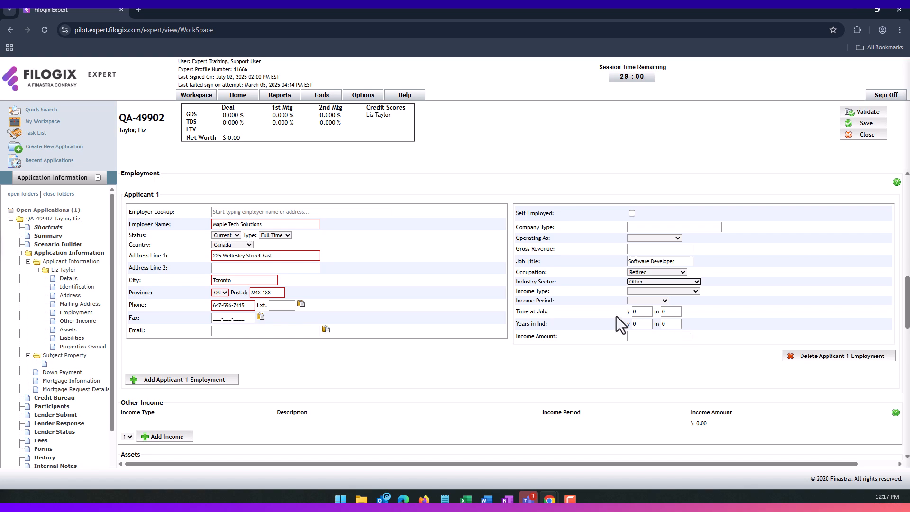
{"action": "left_click", "coordinate": [658, 291]}
{"action": "left_click", "coordinate": [645, 291]}
{"action": "left_click", "coordinate": [667, 273]}
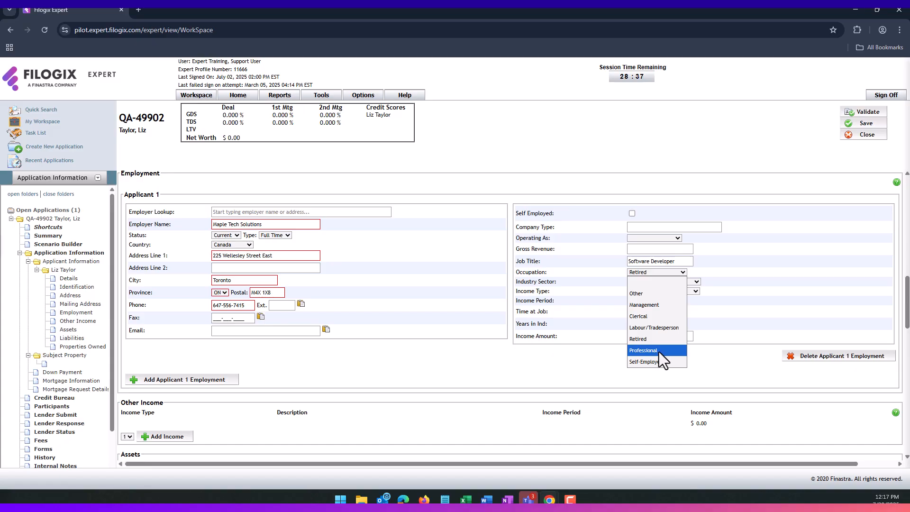
{"action": "left_click", "coordinate": [659, 352]}
{"action": "left_click", "coordinate": [660, 282]}
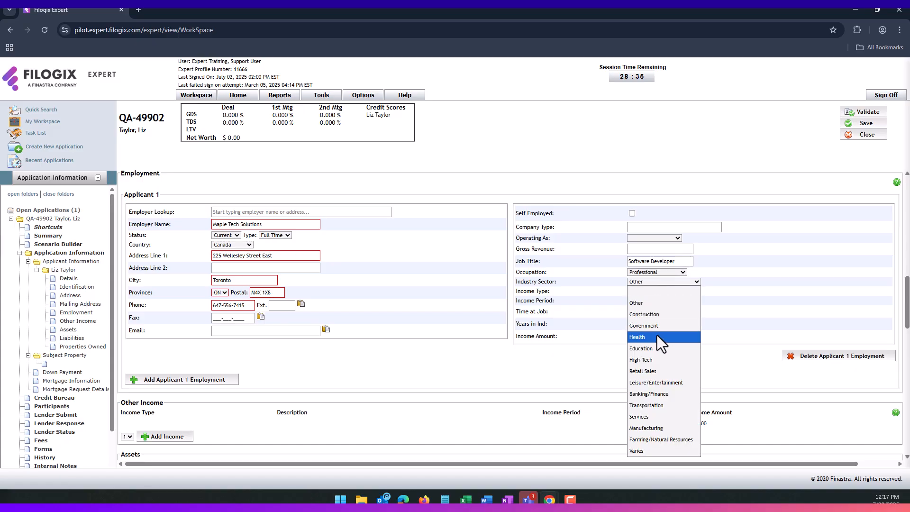
{"action": "left_click", "coordinate": [659, 427]}
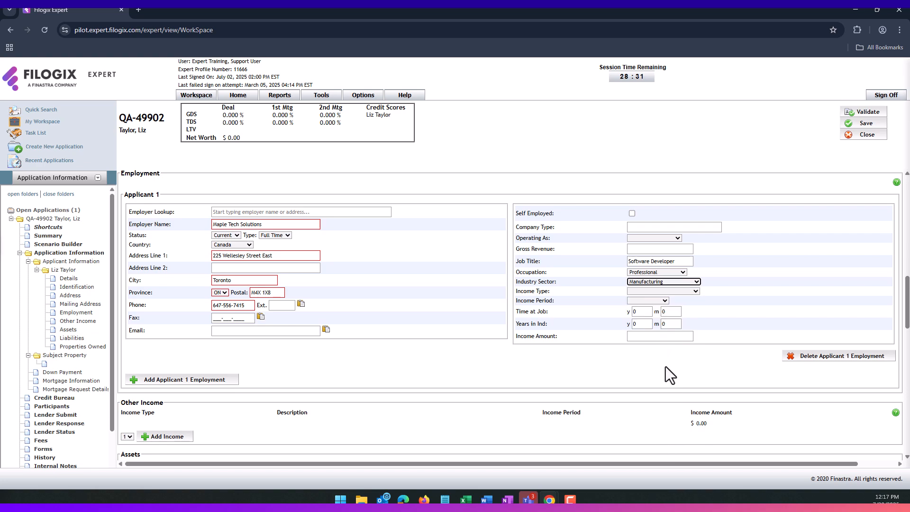
{"action": "left_click", "coordinate": [665, 293]}
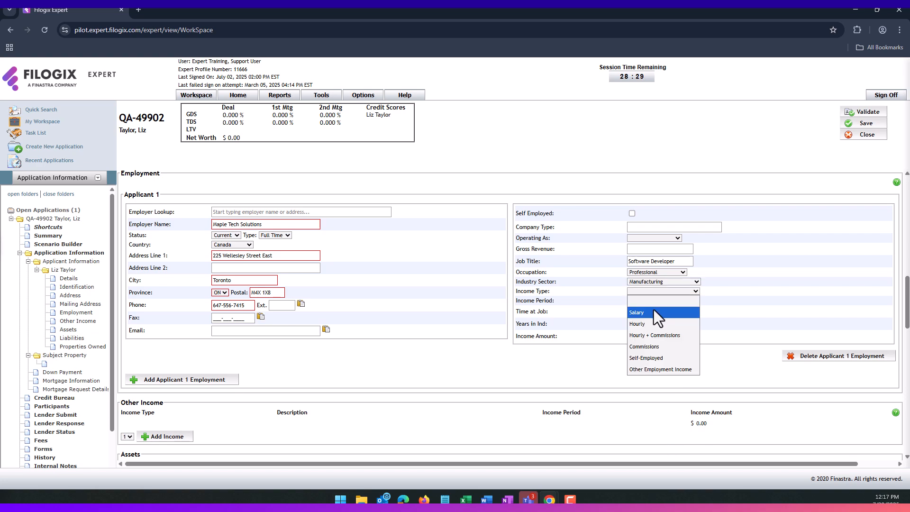
{"action": "left_click", "coordinate": [653, 312]}
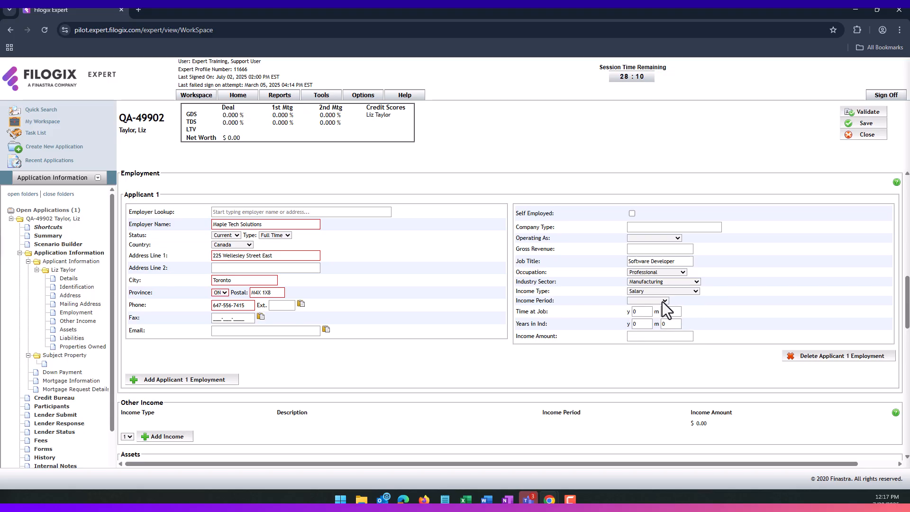
- Enter an income amount of 92,000.00
{"action": "left_click", "coordinate": [664, 302]}
{"action": "left_click", "coordinate": [663, 301]}
{"action": "left_click", "coordinate": [641, 336]}
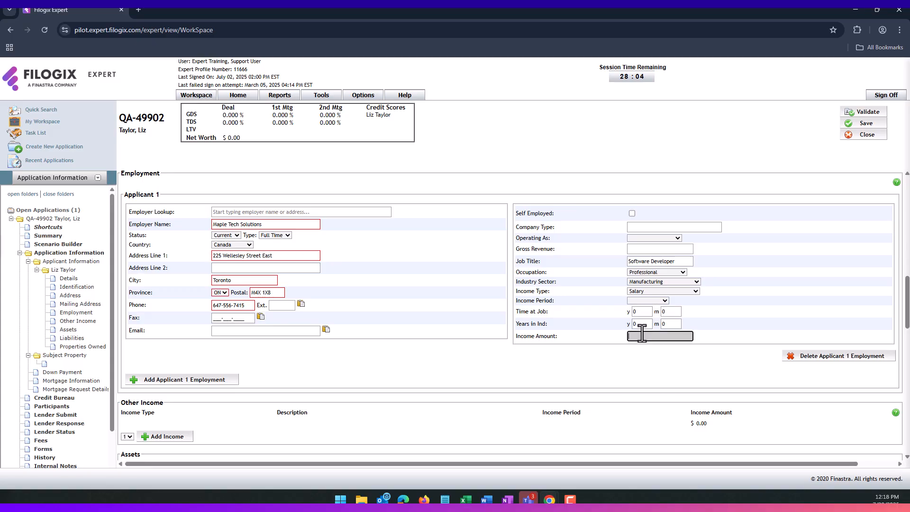
{"action": "type", "text": "92000"}
{"action": "left_click", "coordinate": [640, 349]}
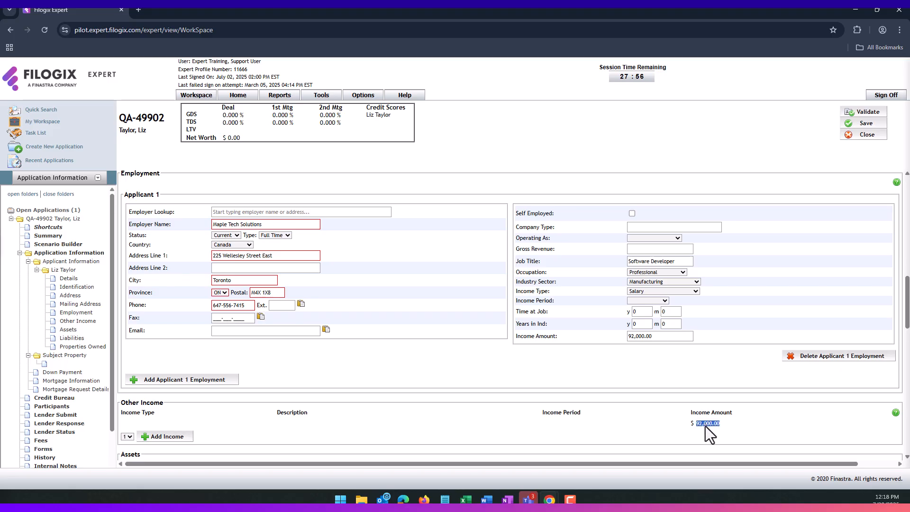
{"action": "left_click", "coordinate": [693, 382]}
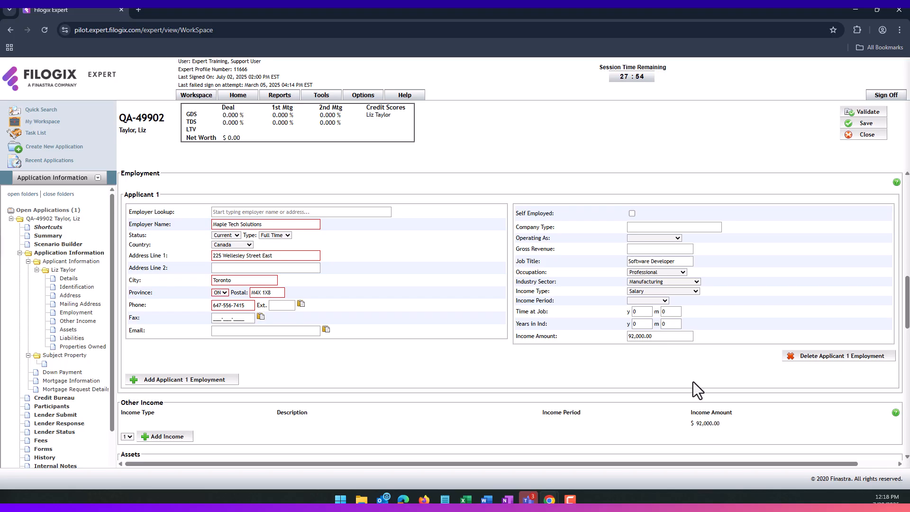
- Set the income period to Monthly after trying Annual and Bi-Weekly
{"action": "left_click", "coordinate": [653, 303]}
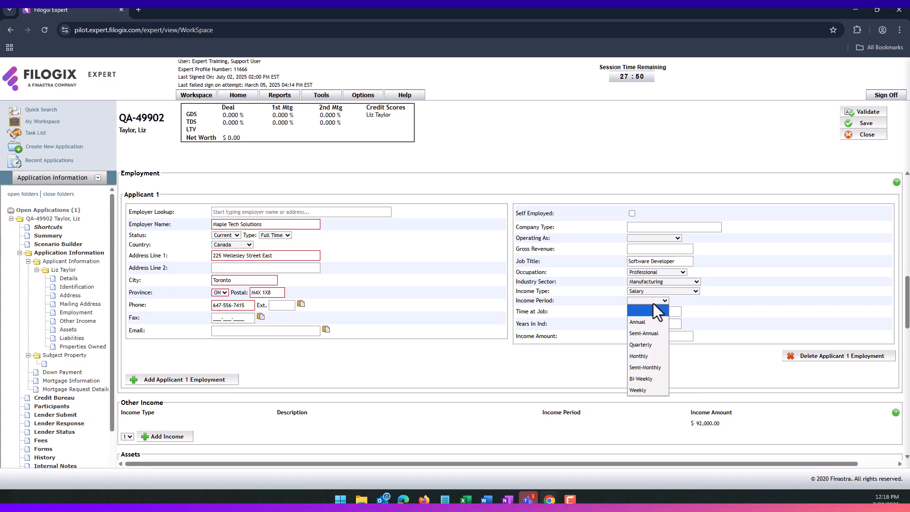
{"action": "left_click", "coordinate": [654, 304]}
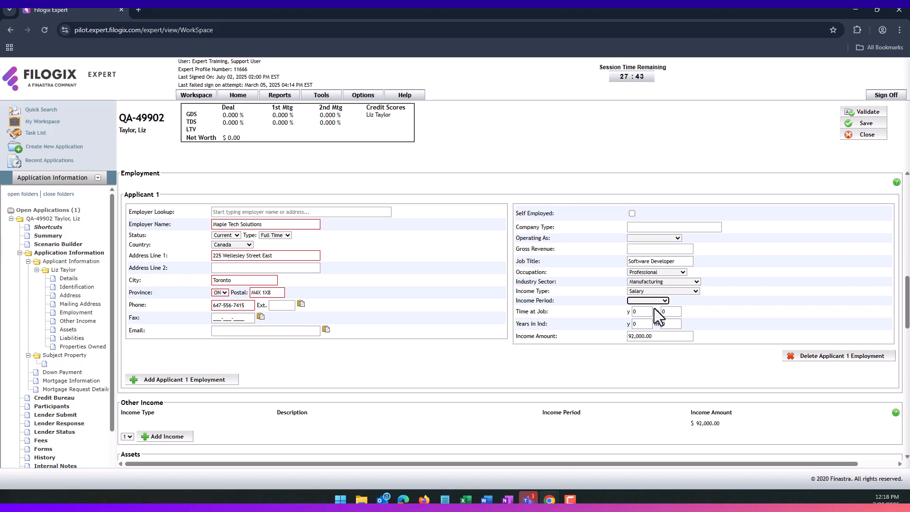
{"action": "left_click", "coordinate": [662, 301]}
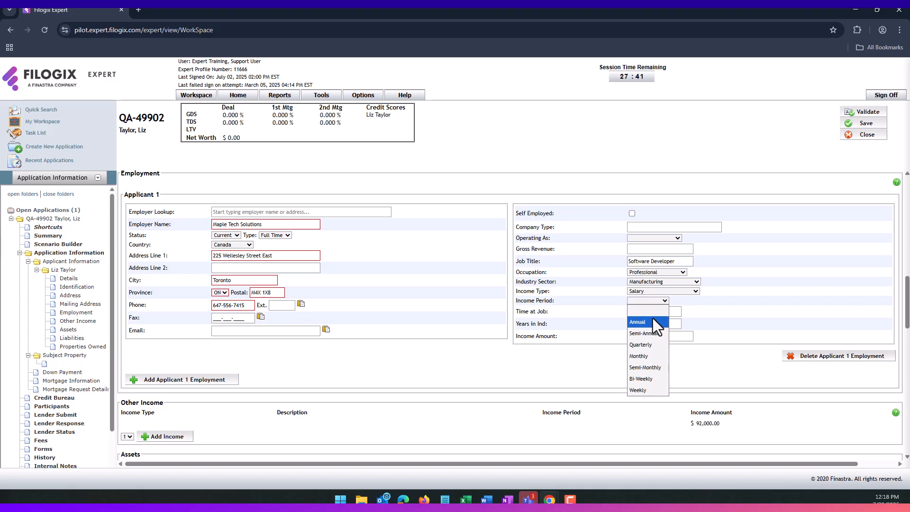
{"action": "left_click", "coordinate": [652, 322]}
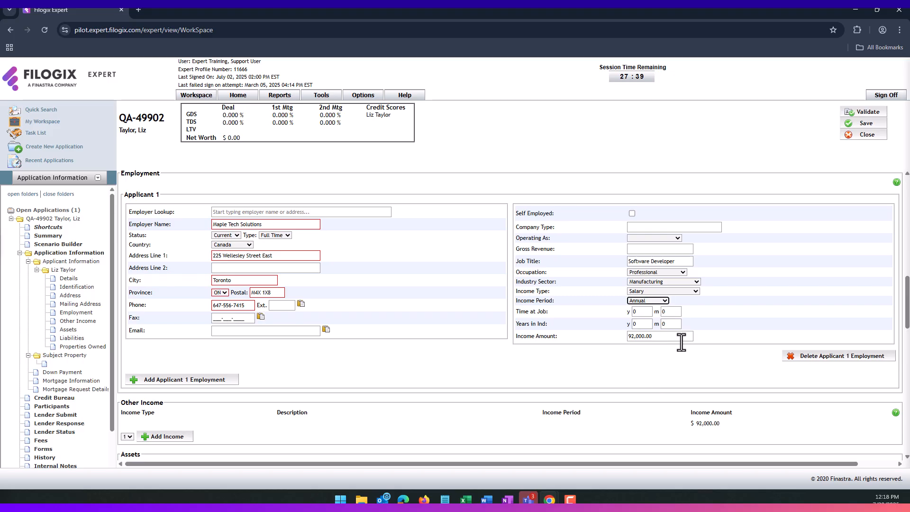
{"action": "left_click", "coordinate": [658, 302]}
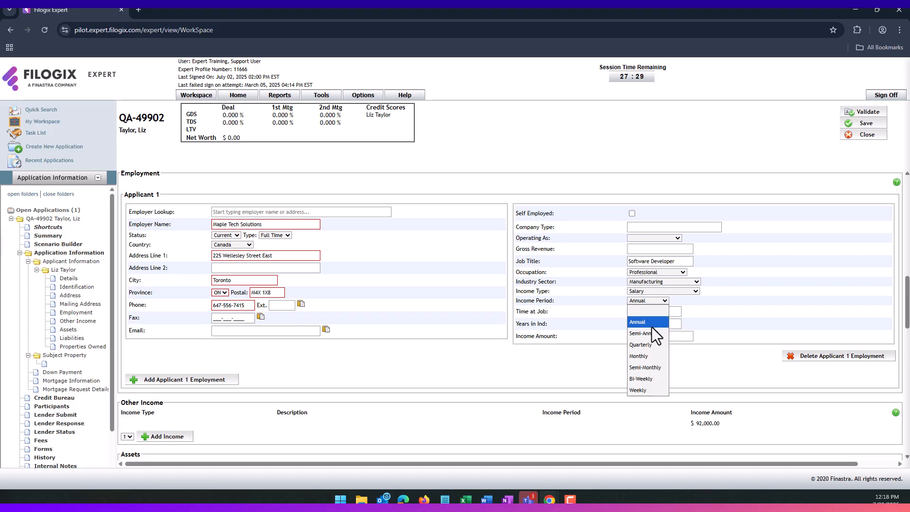
{"action": "left_click", "coordinate": [647, 379]}
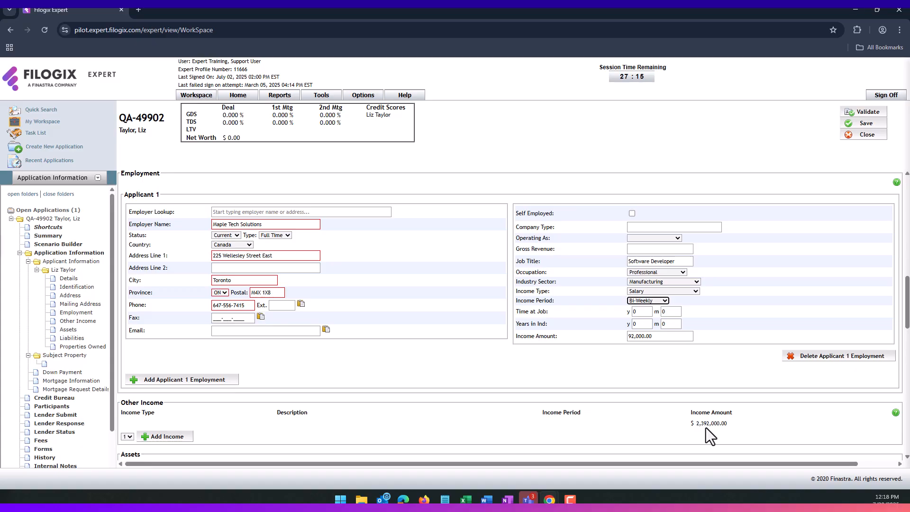
{"action": "left_click", "coordinate": [644, 302]}
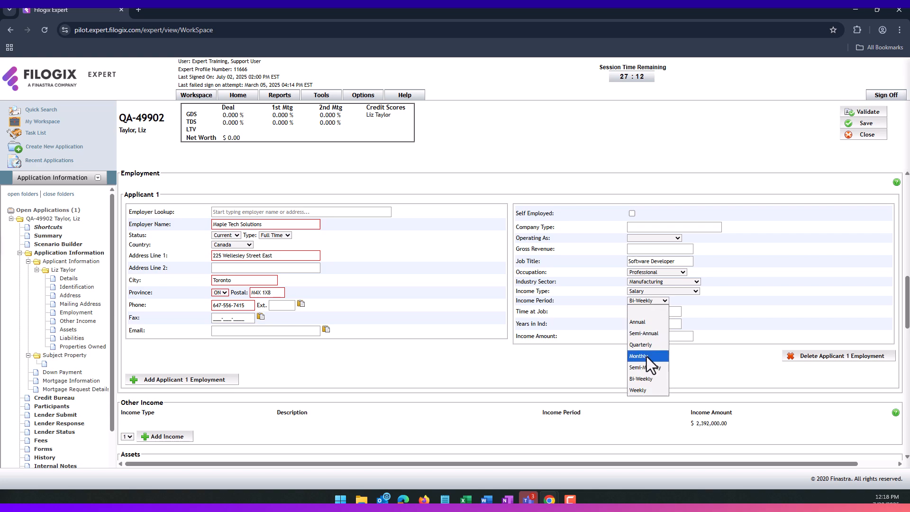
{"action": "left_click", "coordinate": [647, 356]}
- Enter 3 years for both Time at Job and Years in Industry
{"action": "left_click", "coordinate": [641, 313]}
{"action": "type", "text": "3"}
{"action": "left_click", "coordinate": [641, 326]}
{"action": "type", "text": "3"}
{"action": "left_click", "coordinate": [641, 367]}
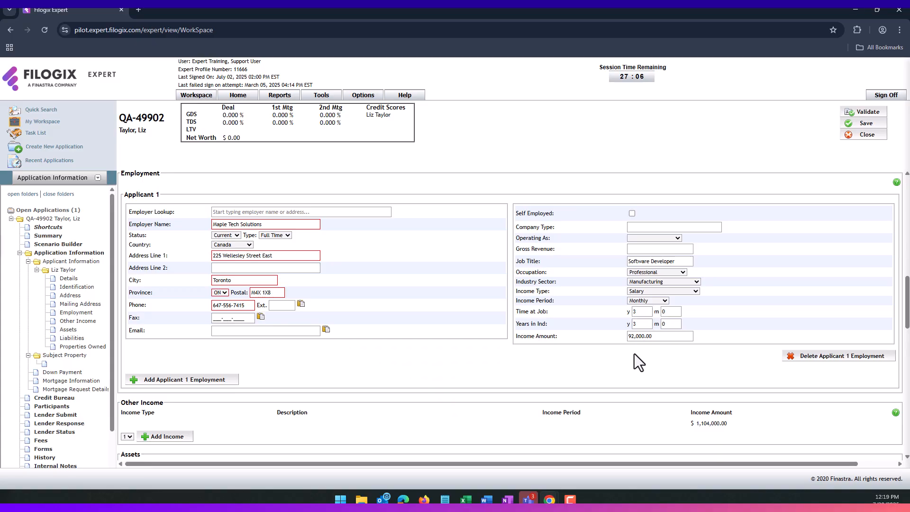
{"action": "scroll", "coordinate": [630, 354], "scroll_direction": "down", "scroll_amount": 3}
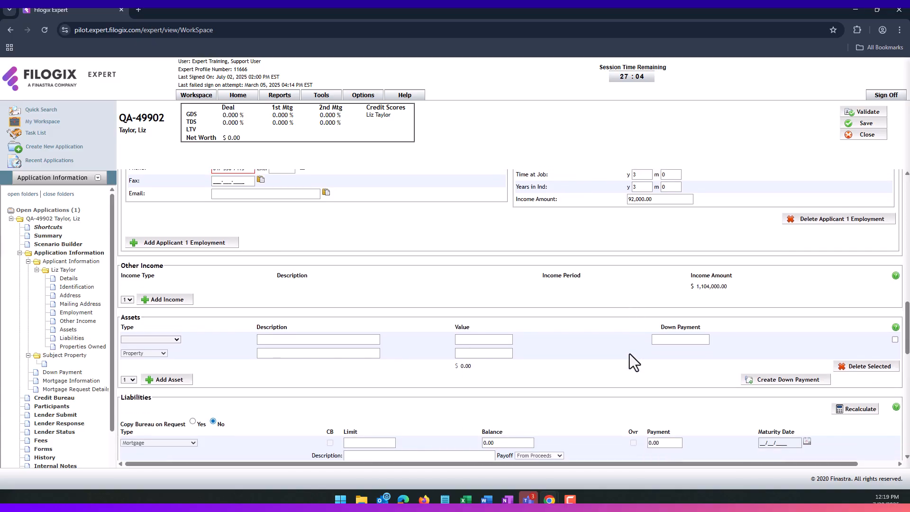
{"action": "scroll", "coordinate": [630, 355], "scroll_direction": "down", "scroll_amount": 1}
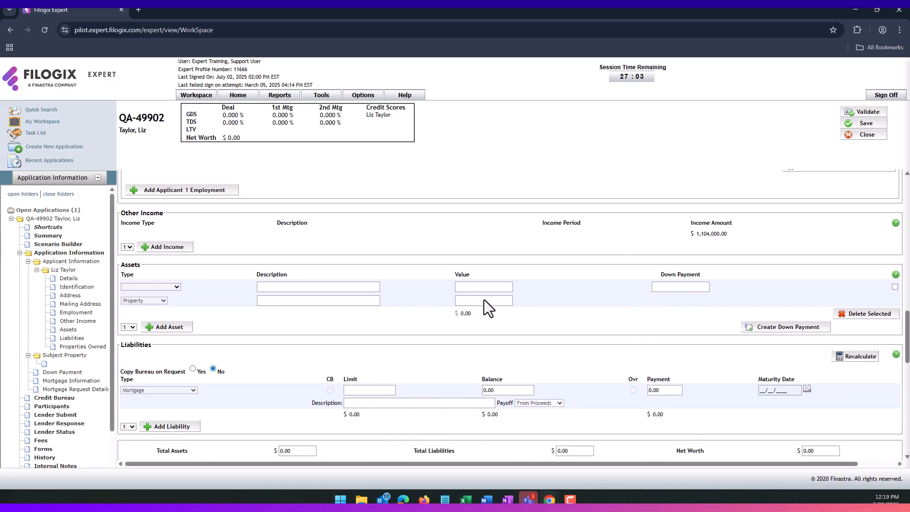
{"action": "left_click", "coordinate": [176, 248]}
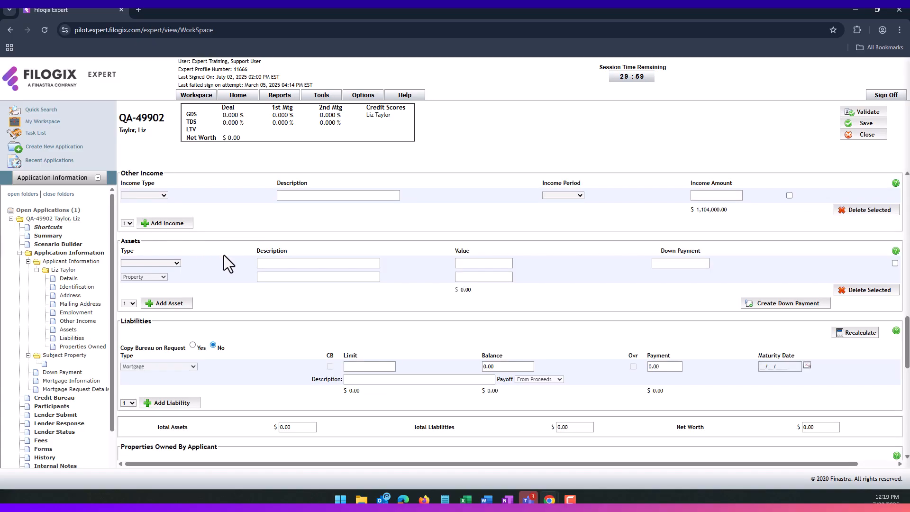
{"action": "left_click", "coordinate": [160, 197]}
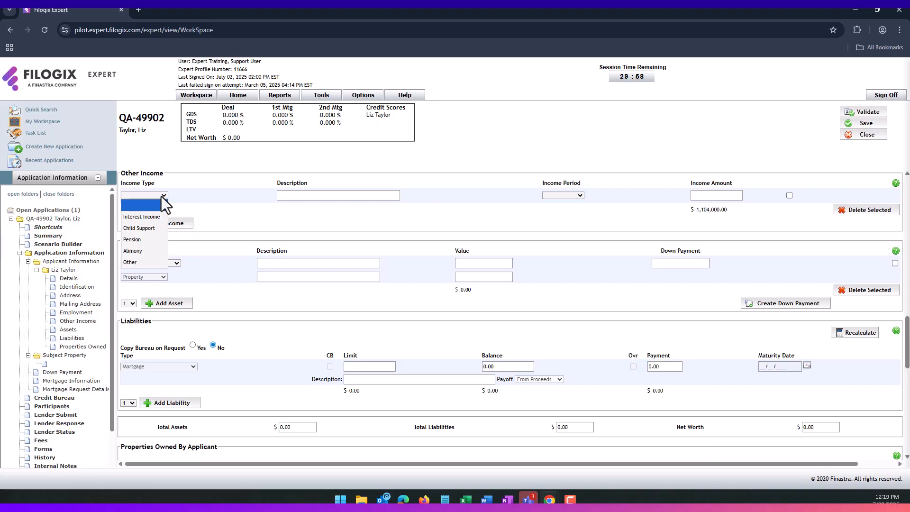
{"action": "left_click", "coordinate": [194, 201]}
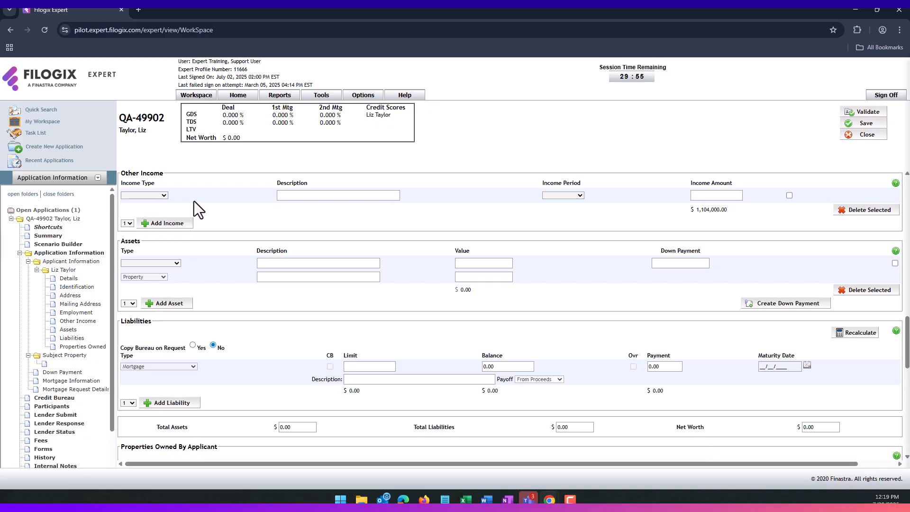
{"action": "left_click", "coordinate": [790, 195]}
{"action": "left_click", "coordinate": [867, 209]}
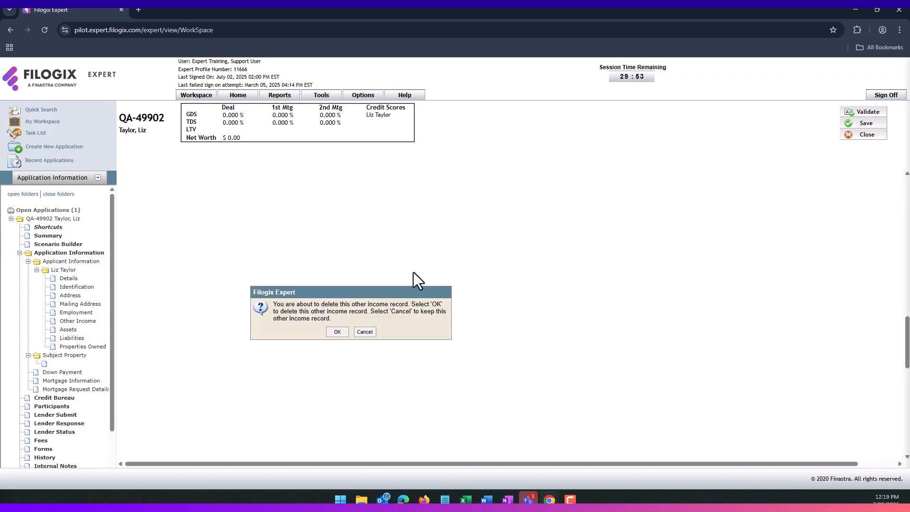
{"action": "left_click", "coordinate": [346, 331]}
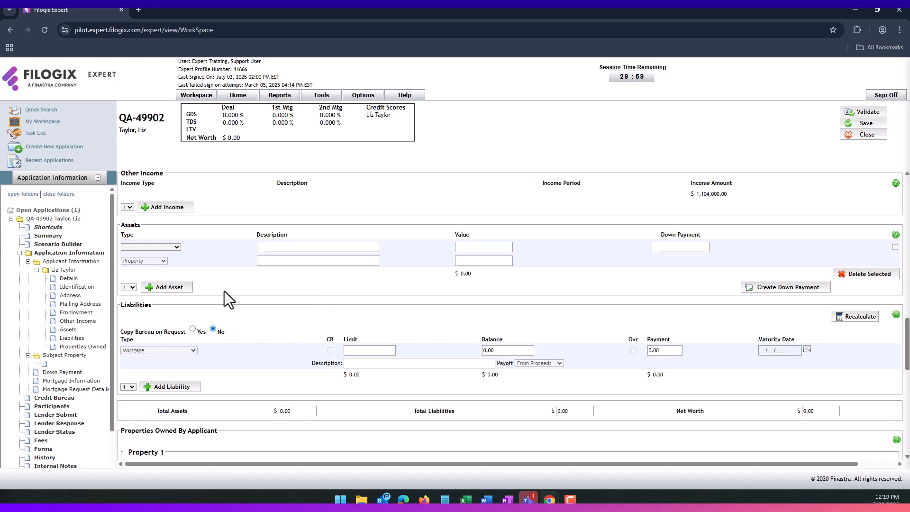
- Make the first asset a Vehicle described as 2021 Honda Civic, valued at 18,000.00
{"action": "left_click", "coordinate": [173, 248]}
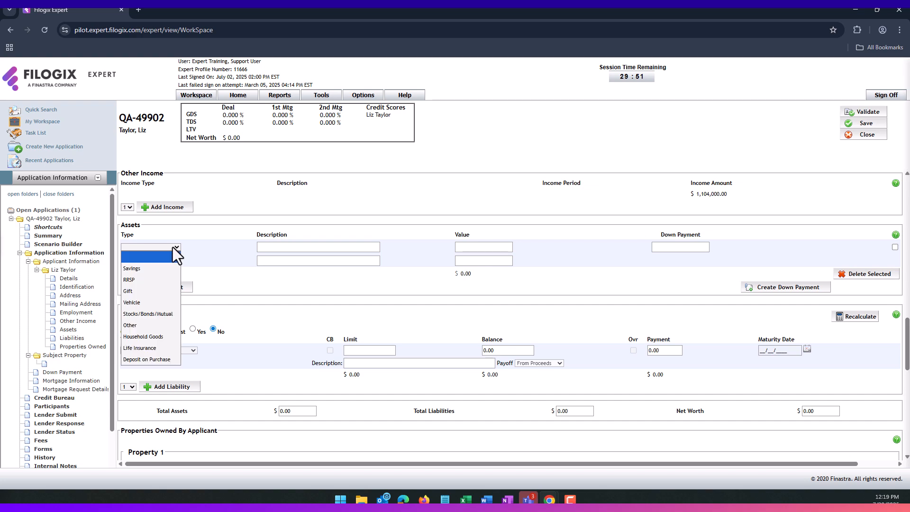
{"action": "left_click", "coordinate": [144, 303]}
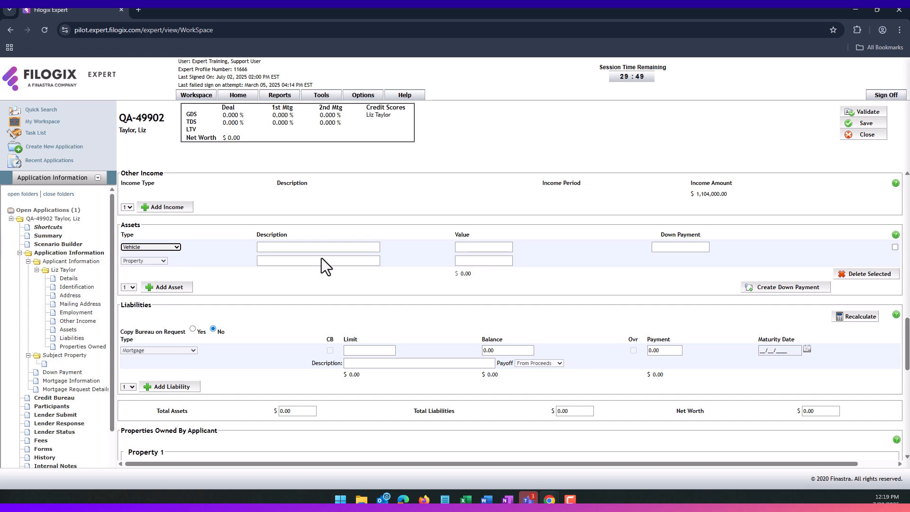
{"action": "left_click", "coordinate": [322, 247]}
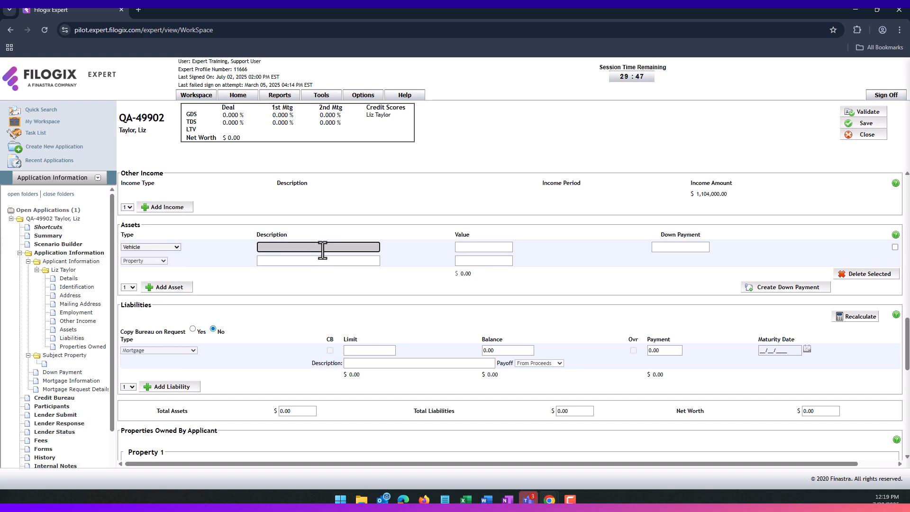
{"action": "type", "text": "2021 Honda Civic"}
{"action": "key", "text": "Tab"}
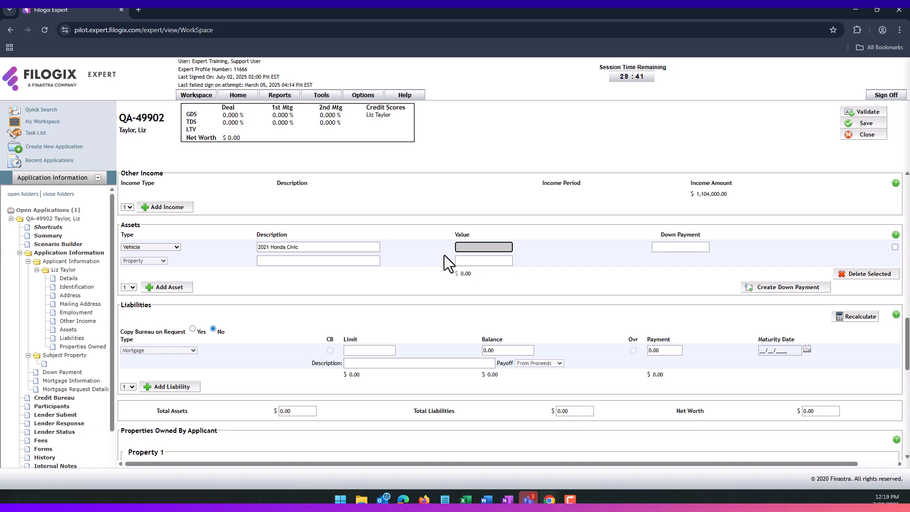
{"action": "type", "text": "18000"}
{"action": "left_click", "coordinate": [541, 266]}
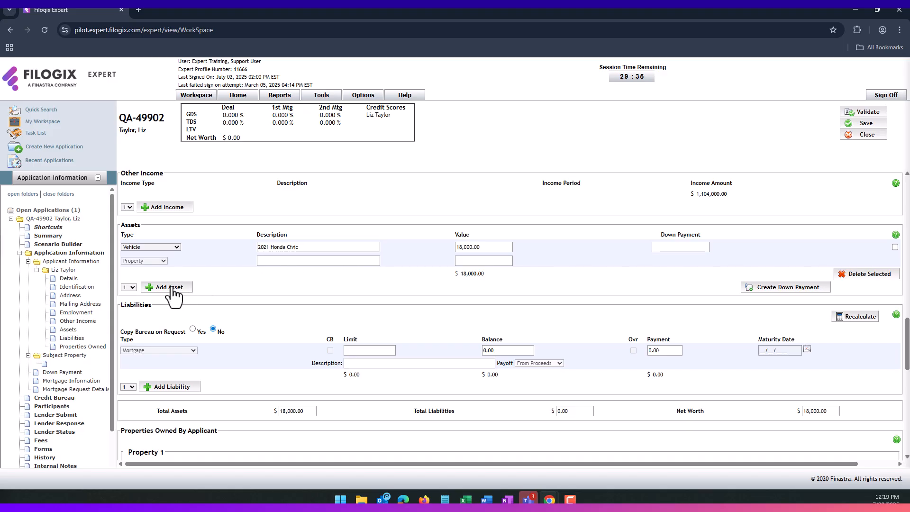
- Add a second asset row of type Savings described as Tangerine Savings, valued at 25,000
{"action": "left_click", "coordinate": [189, 287]}
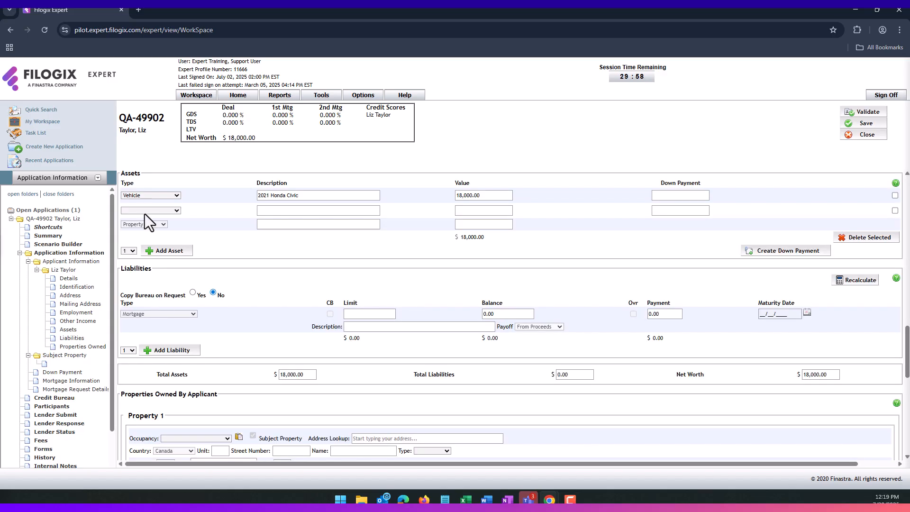
{"action": "left_click", "coordinate": [145, 213]}
{"action": "left_click", "coordinate": [150, 232]}
{"action": "left_click", "coordinate": [302, 211]}
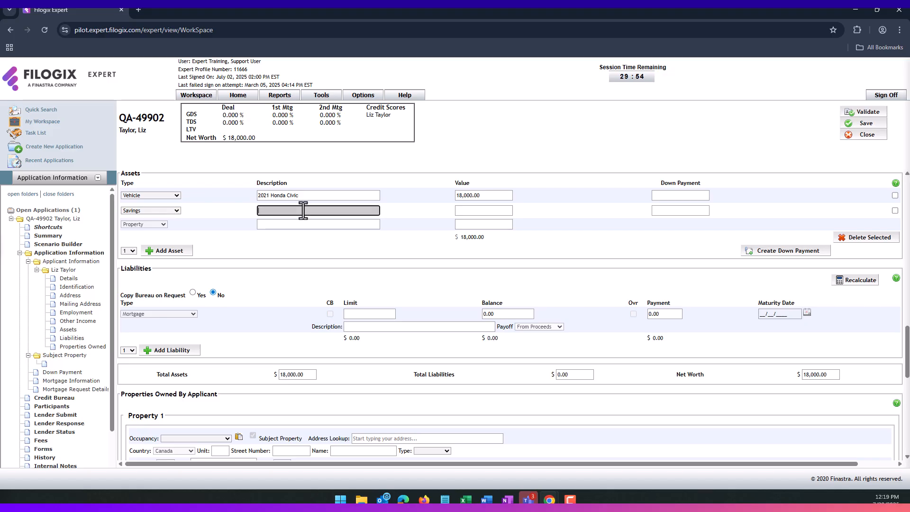
{"action": "type", "text": "Tag"}
{"action": "type", "text": "ngerine Saving"}
{"action": "type", "text": "s"}
{"action": "key", "text": "Tab"}
{"action": "type", "text": "25,000"}
{"action": "key", "text": "Tab"}
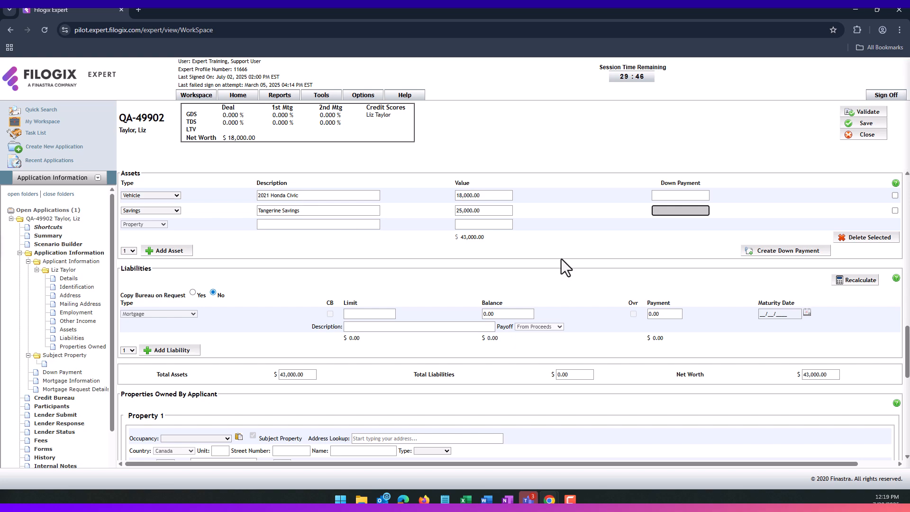
{"action": "left_click", "coordinate": [642, 237]}
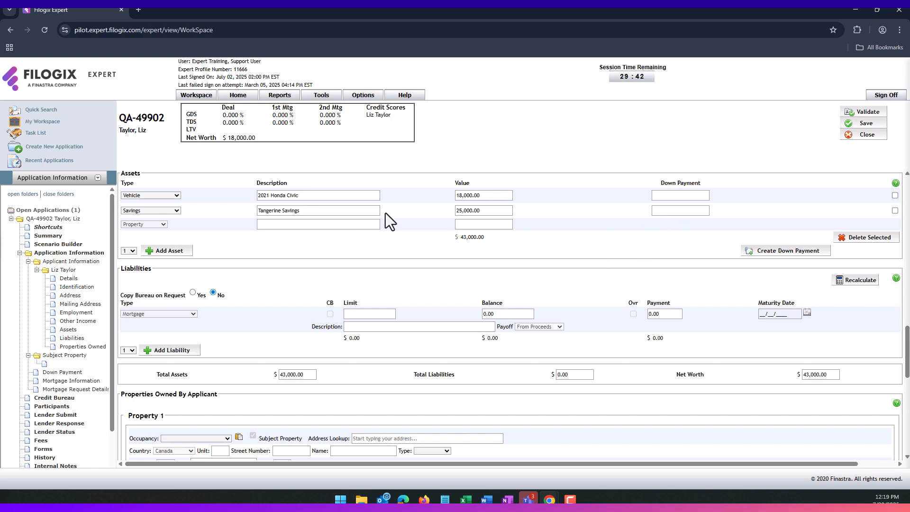
- Allocate 5,500.00 of the Tangerine Savings to the down payment and create the down payment record
{"action": "left_click", "coordinate": [672, 213]}
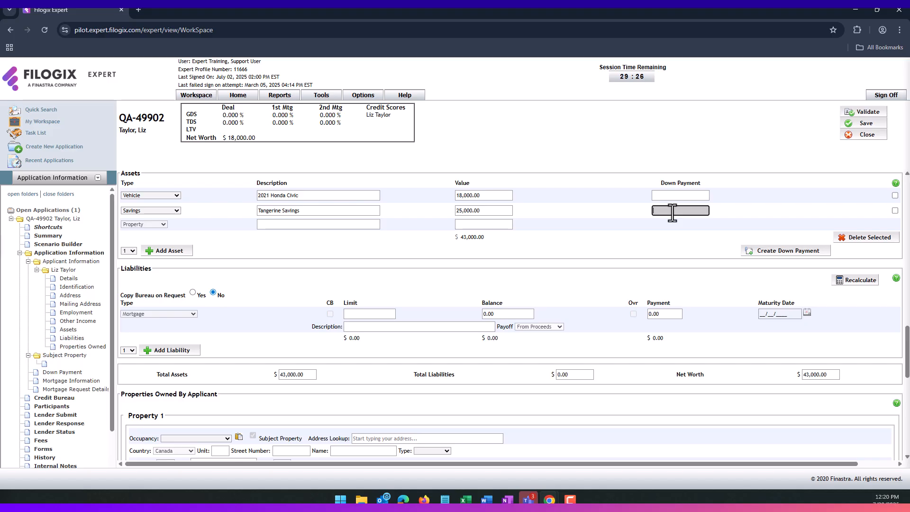
{"action": "type", "text": "500"}
{"action": "left_click", "coordinate": [718, 221]}
{"action": "left_click", "coordinate": [769, 256]}
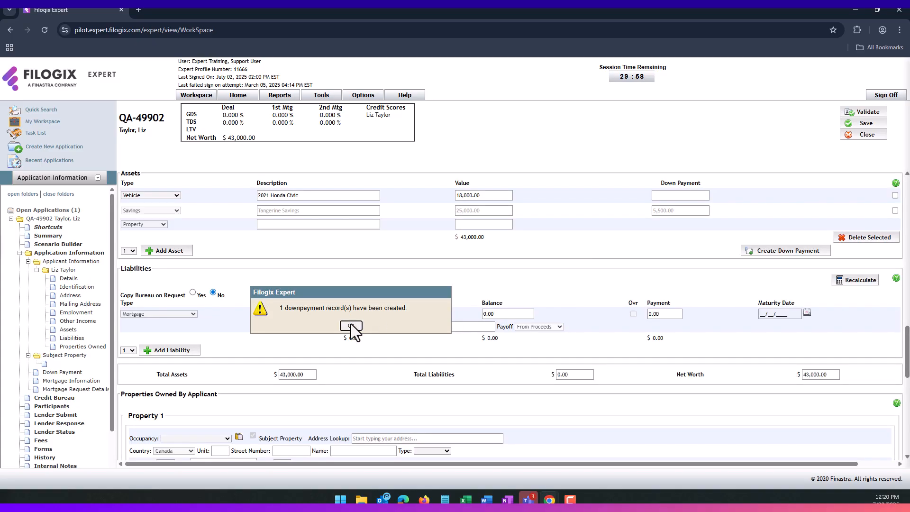
{"action": "left_click", "coordinate": [351, 327]}
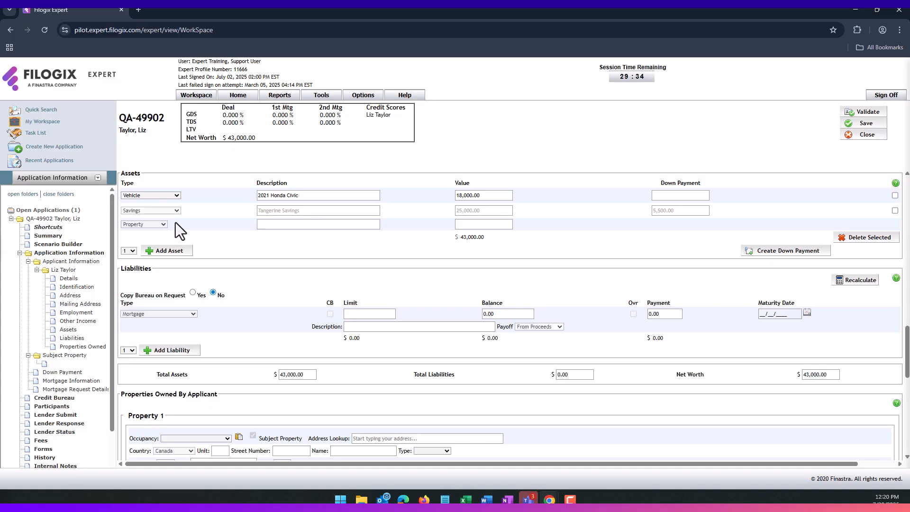
{"action": "scroll", "coordinate": [184, 223], "scroll_direction": "down", "scroll_amount": 1}
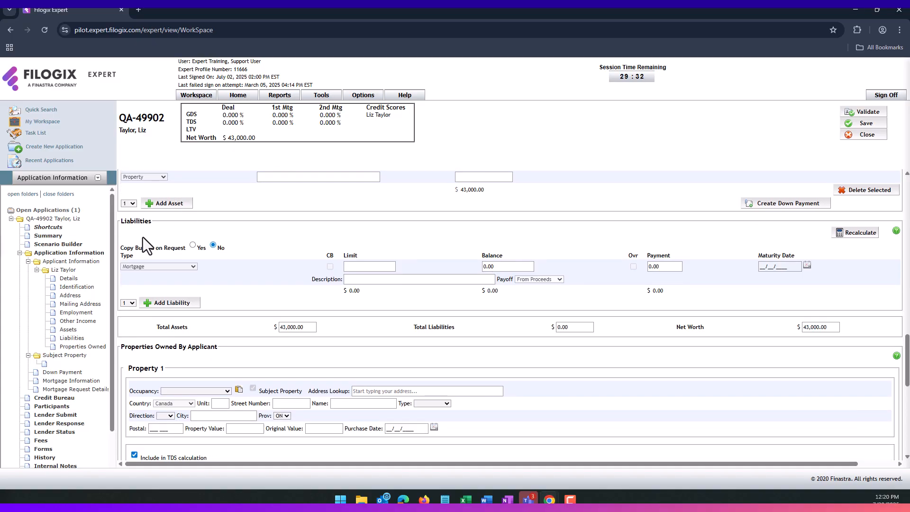
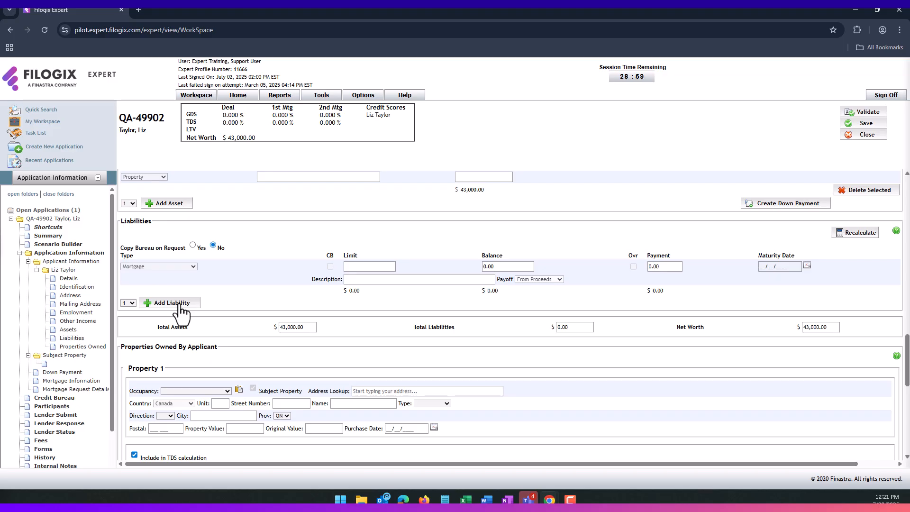
- Add a Credit Card liability with a 15,000.00 limit and a 3,000.00 balance
{"action": "left_click", "coordinate": [180, 306]}
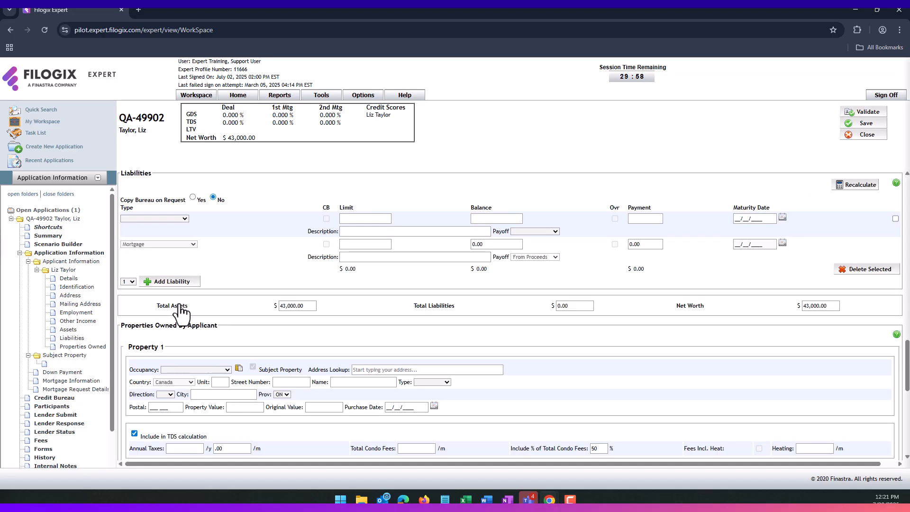
{"action": "left_click", "coordinate": [178, 220]}
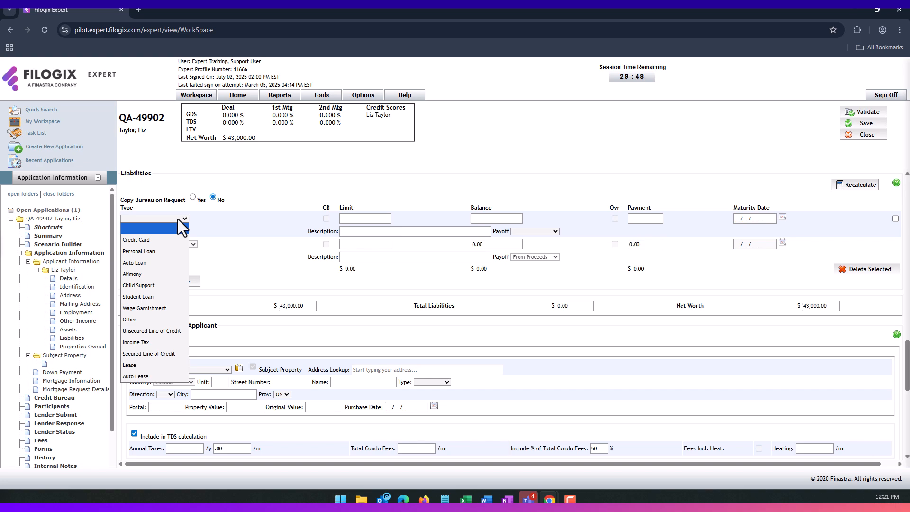
{"action": "left_click", "coordinate": [143, 241]}
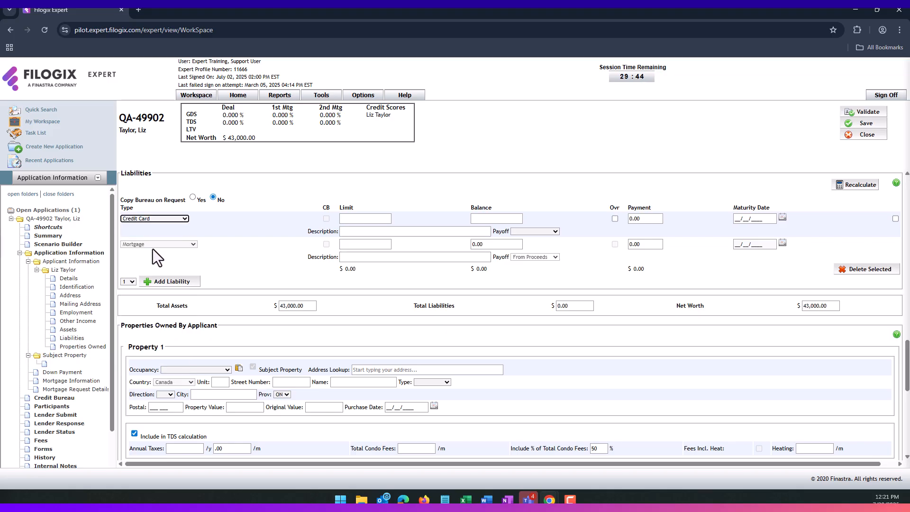
{"action": "left_click", "coordinate": [350, 218]}
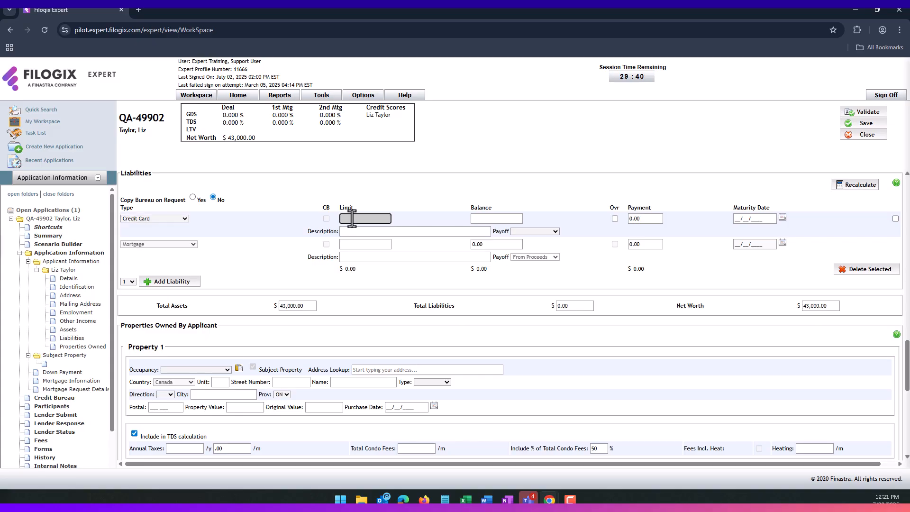
{"action": "type", "text": "15000"}
{"action": "key", "text": "Tab"}
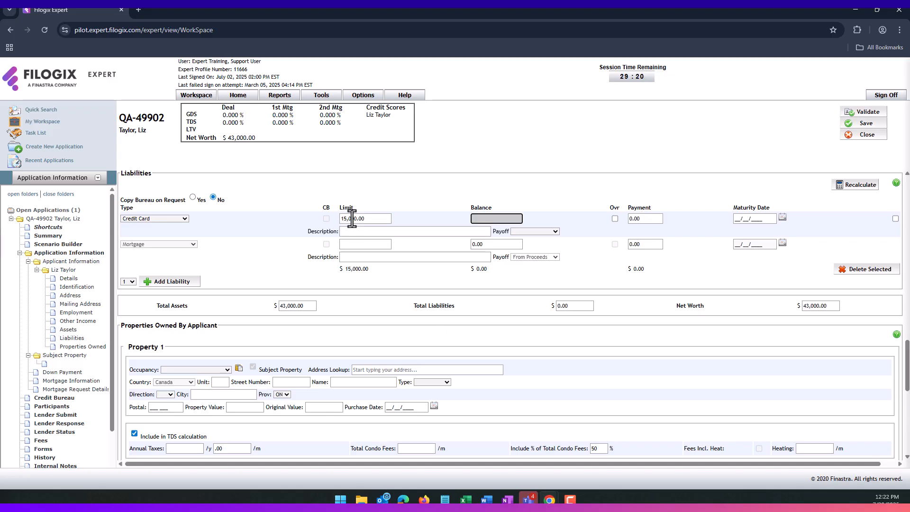
{"action": "type", "text": "3000"}
{"action": "key", "text": "Tab"}
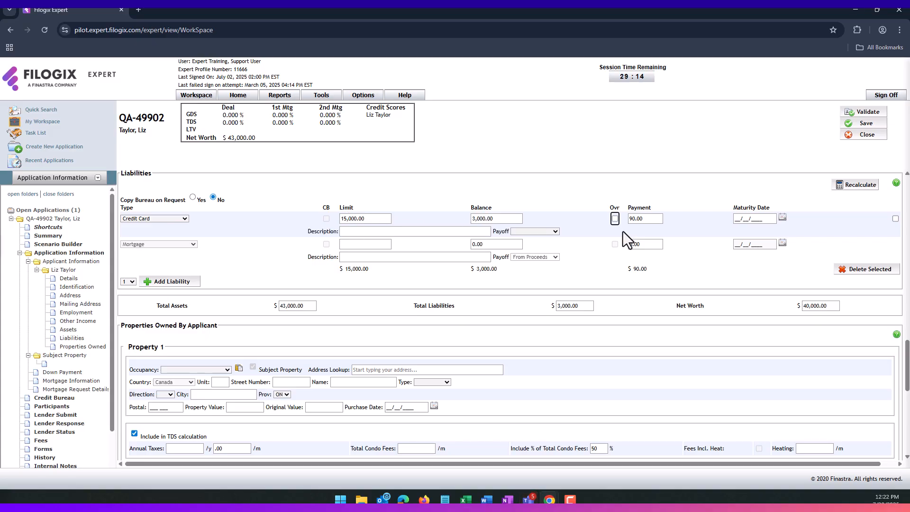
- Override the card's payment to 190.00 and describe it as CIBC Visa
{"action": "left_click", "coordinate": [650, 224]}
{"action": "left_click", "coordinate": [642, 221]}
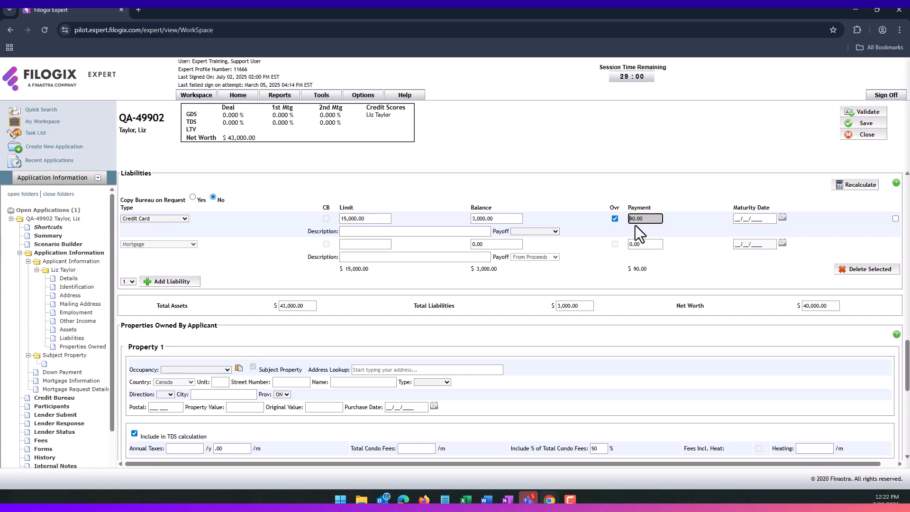
{"action": "type", "text": "1"}
{"action": "left_click", "coordinate": [627, 231]}
{"action": "left_click", "coordinate": [428, 232]}
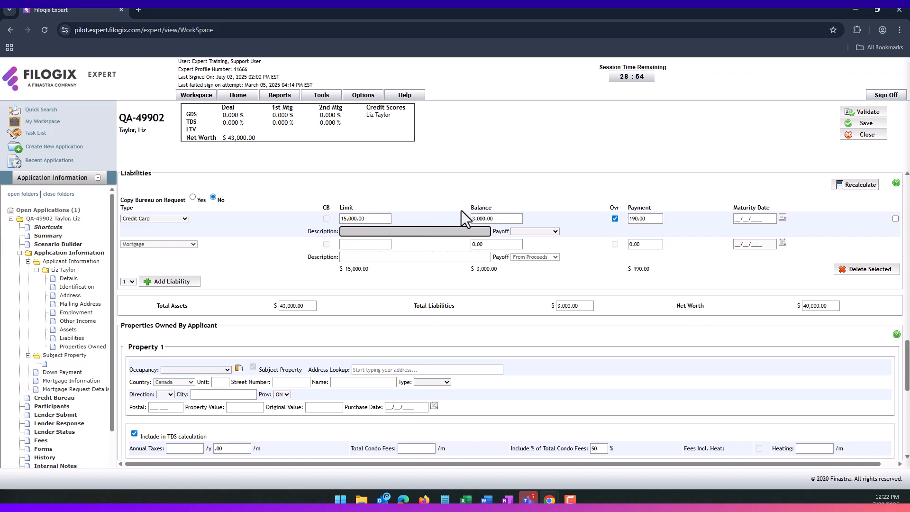
{"action": "type", "text": "TD Vis"}
{"action": "key", "text": "BackSpace"}
{"action": "key", "text": "ctrl+a"}
{"action": "type", "text": "CIBC Visa"}
{"action": "left_click", "coordinate": [594, 246]}
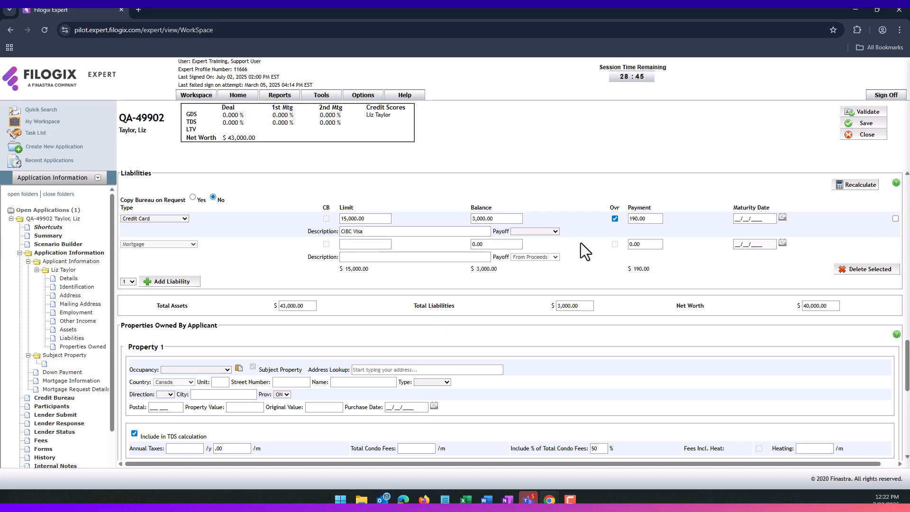
- Set the card's payoff to Prior to Advance, then clear it back to blank
{"action": "left_click", "coordinate": [553, 232]}
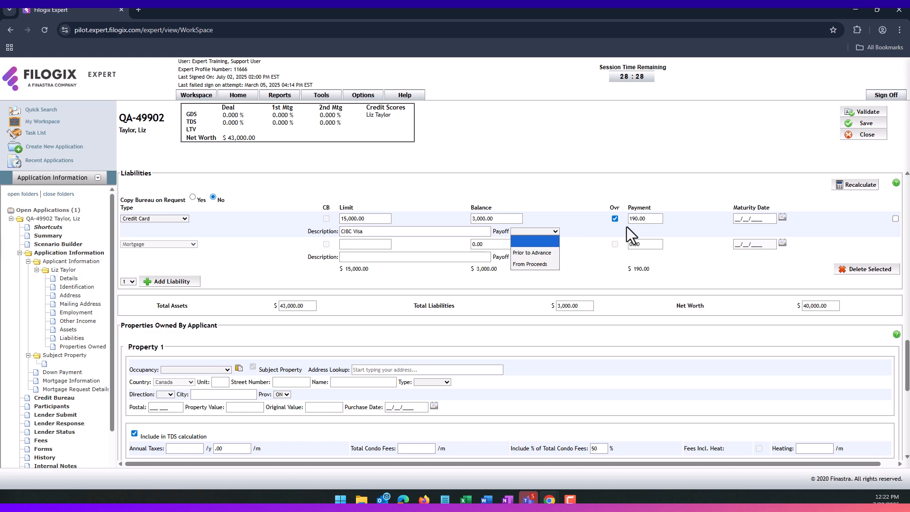
{"action": "left_click", "coordinate": [548, 254]}
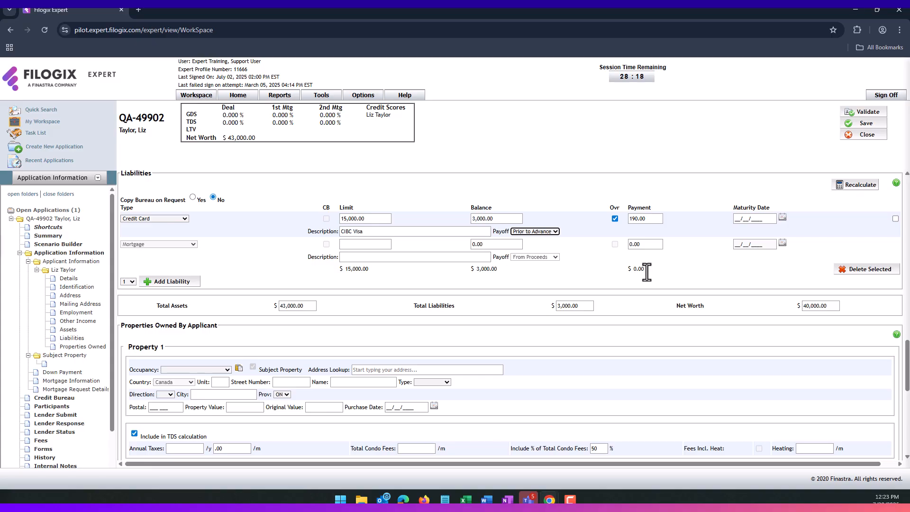
{"action": "left_click", "coordinate": [535, 231]}
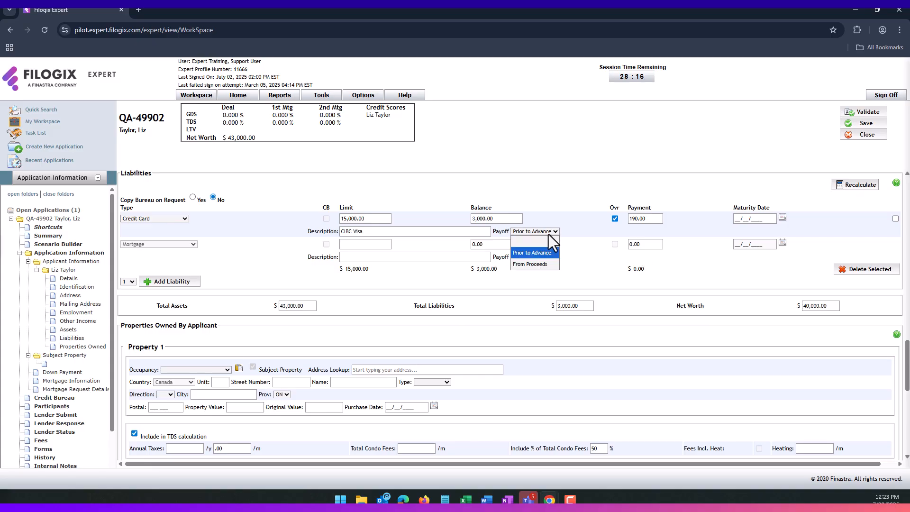
{"action": "left_click", "coordinate": [535, 238]}
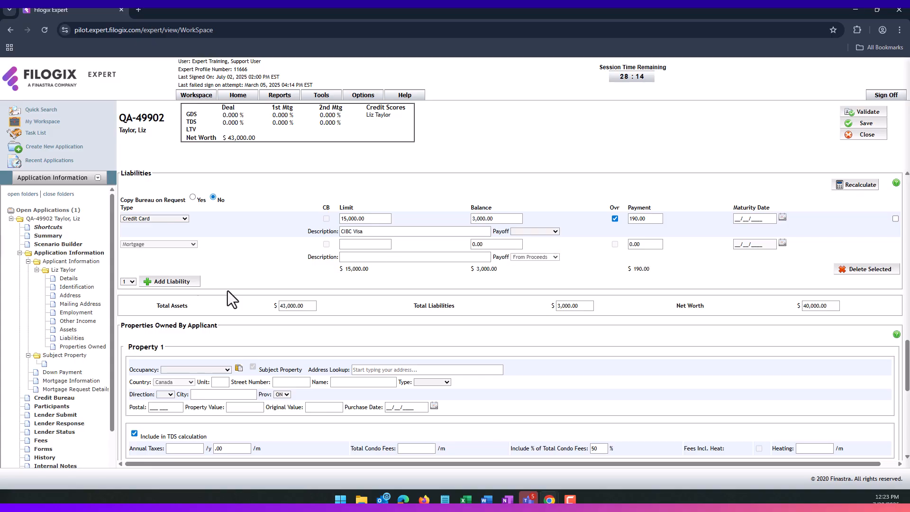
{"action": "left_click", "coordinate": [183, 283]}
- Make the new liability a Student Loan with a 26,000.00 limit
{"action": "left_click", "coordinate": [167, 244]}
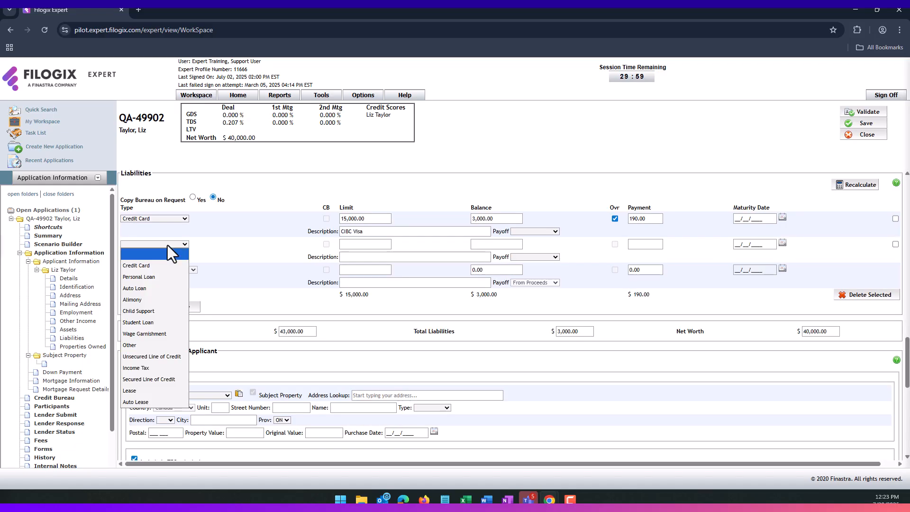
{"action": "left_click", "coordinate": [141, 322]}
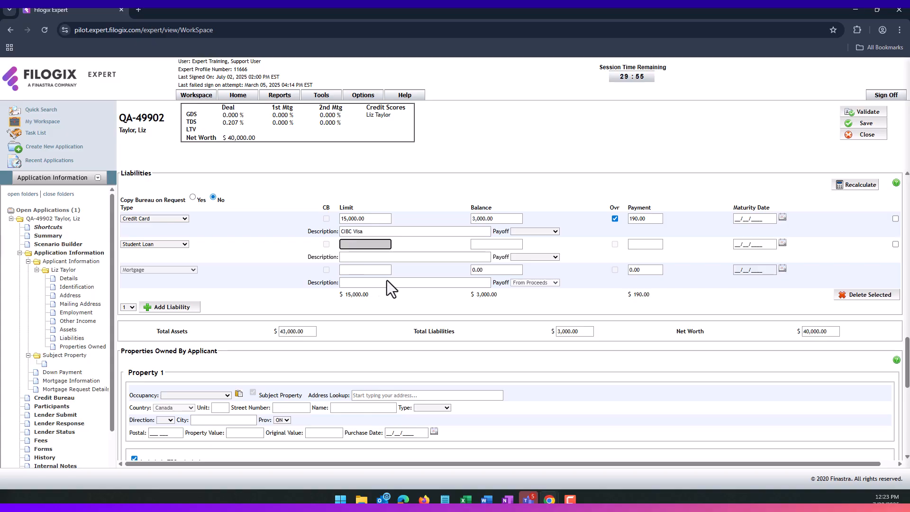
{"action": "type", "text": "120"}
{"action": "key", "text": "BackSpace"}
{"action": "key", "text": "BackSpace"}
{"action": "type", "text": "6000"}
{"action": "key", "text": "Tab"}
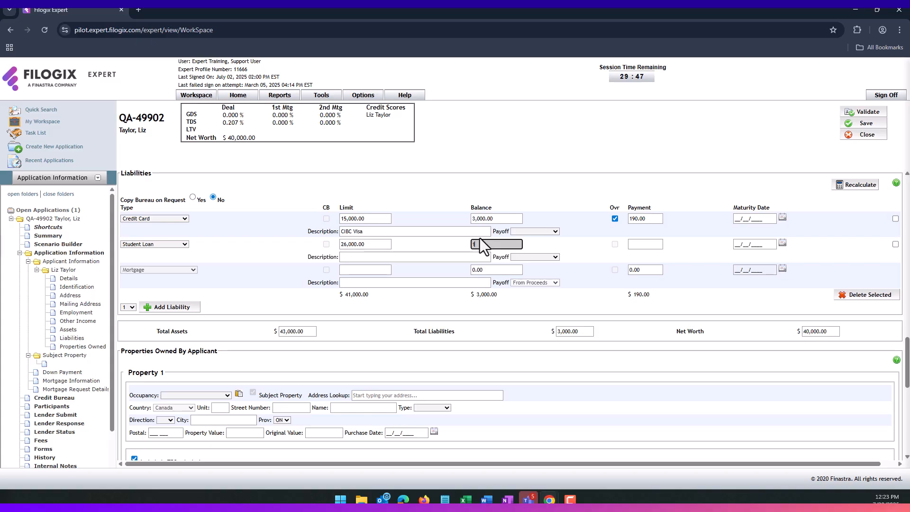
- Give the student loan a 1,200 balance, 250 payment and 'Student Loan' description
{"action": "type", "text": "1,200"}
{"action": "key", "text": "Tab"}
{"action": "type", "text": "250"}
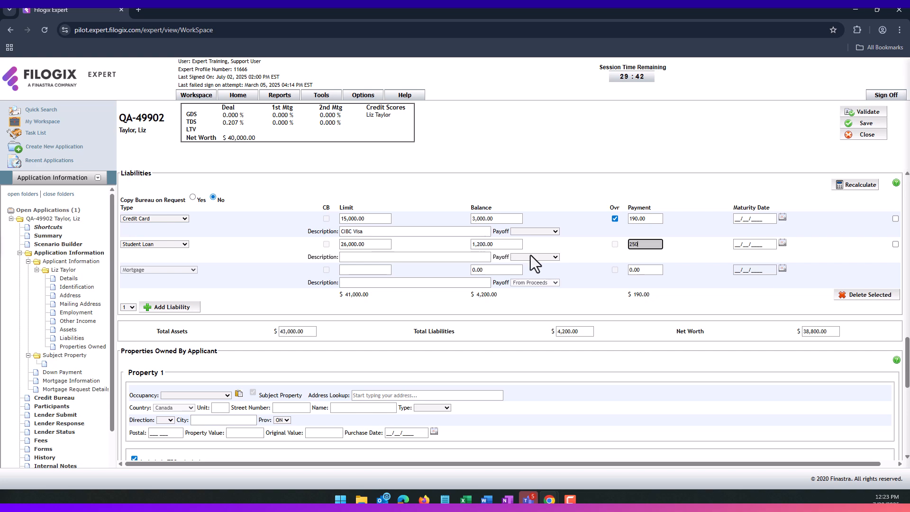
{"action": "left_click", "coordinate": [429, 258]}
{"action": "type", "text": "S"}
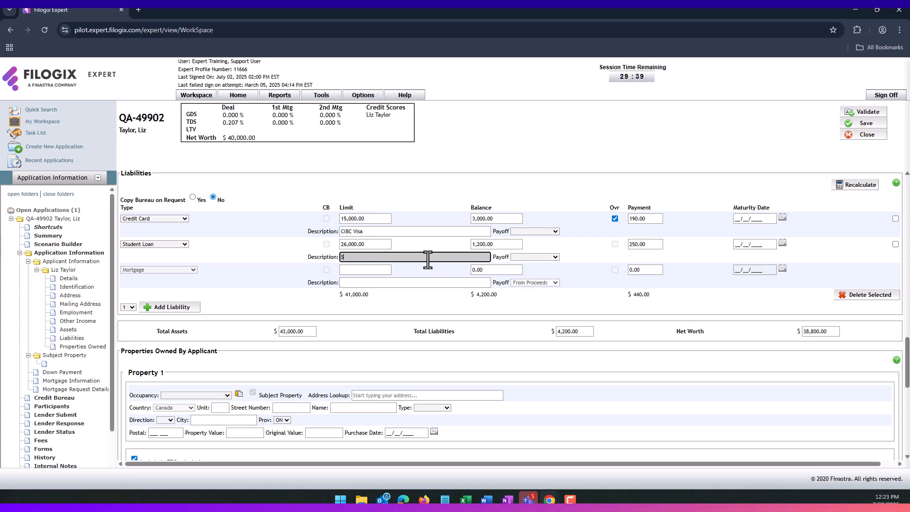
{"action": "type", "text": "tudent Loan"}
{"action": "left_click", "coordinate": [443, 304]}
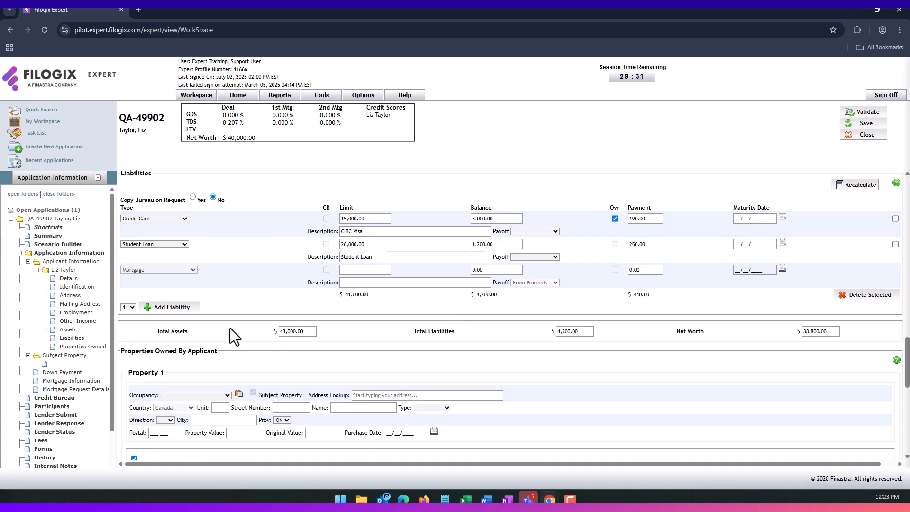
- Scroll through the Properties Owned By Applicant page to review the Property 1 form
{"action": "scroll", "coordinate": [386, 337], "scroll_direction": "down", "scroll_amount": 1}
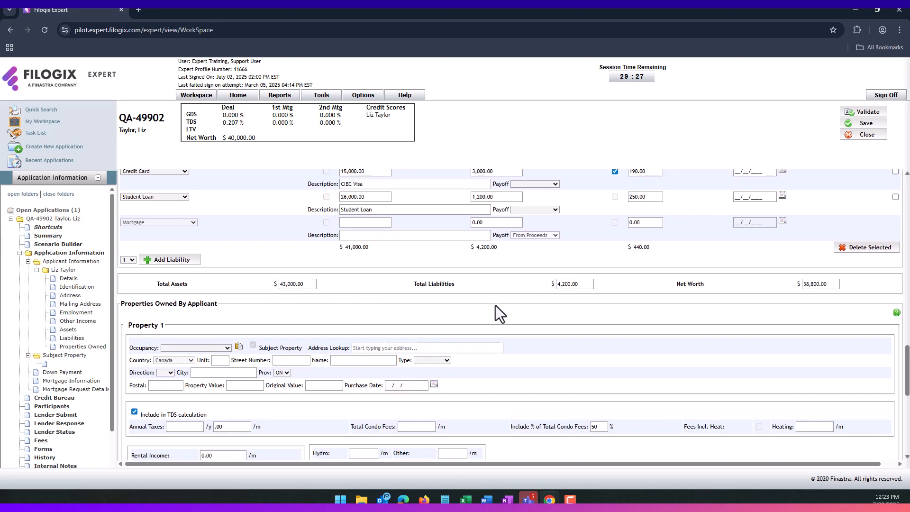
{"action": "scroll", "coordinate": [495, 306], "scroll_direction": "down", "scroll_amount": 2}
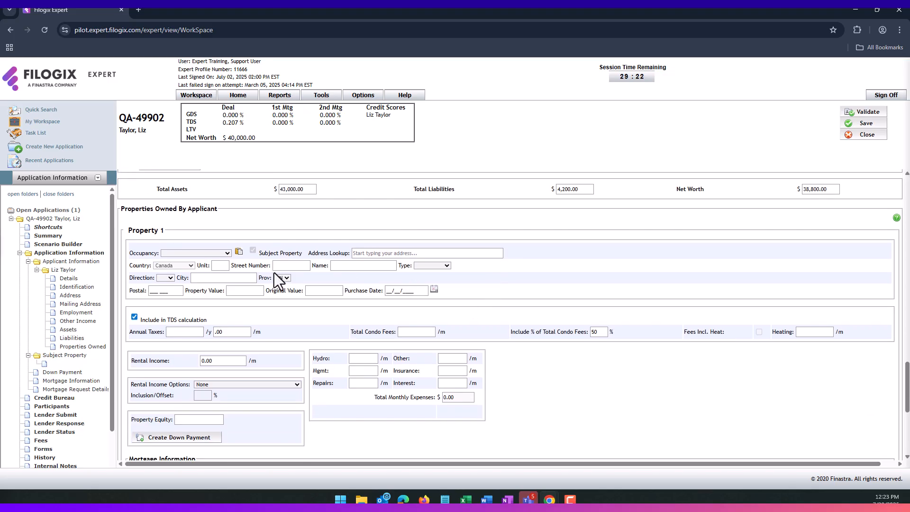
{"action": "scroll", "coordinate": [274, 280], "scroll_direction": "down", "scroll_amount": 1}
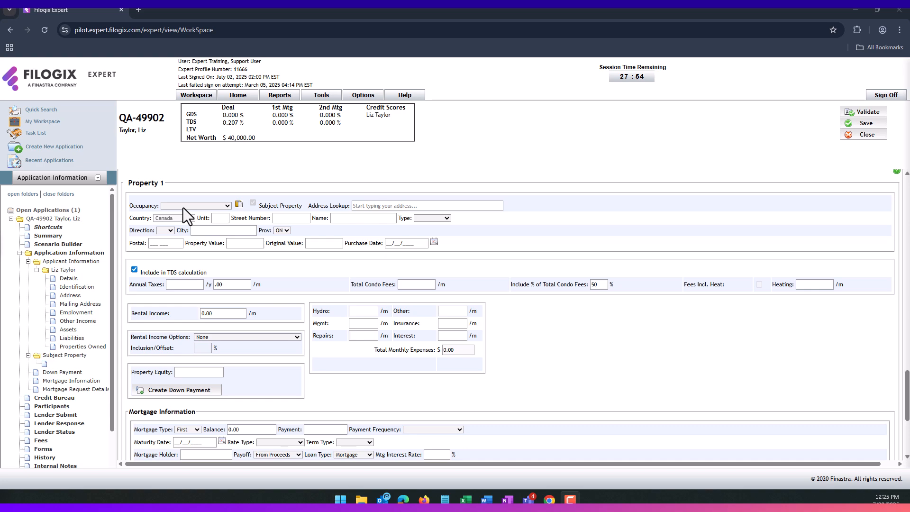
{"action": "scroll", "coordinate": [303, 270], "scroll_direction": "down", "scroll_amount": 4}
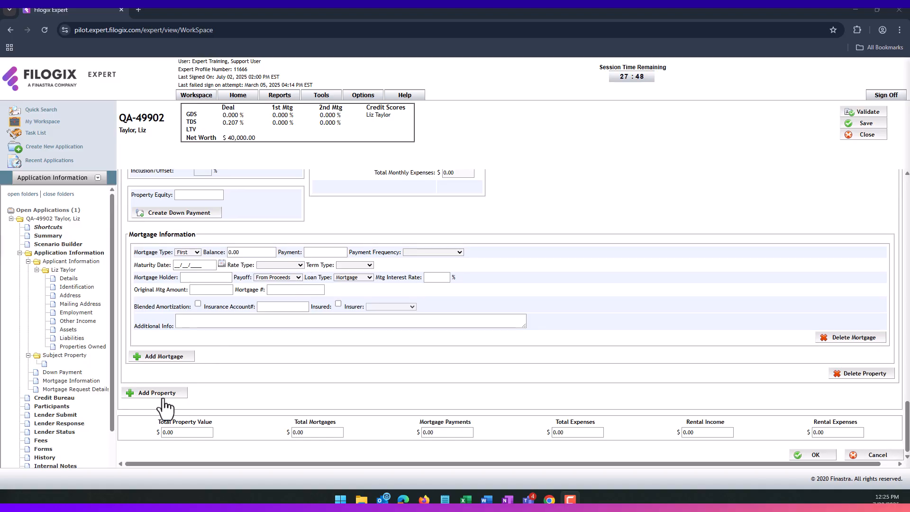
{"action": "scroll", "coordinate": [274, 369], "scroll_direction": "up", "scroll_amount": 4}
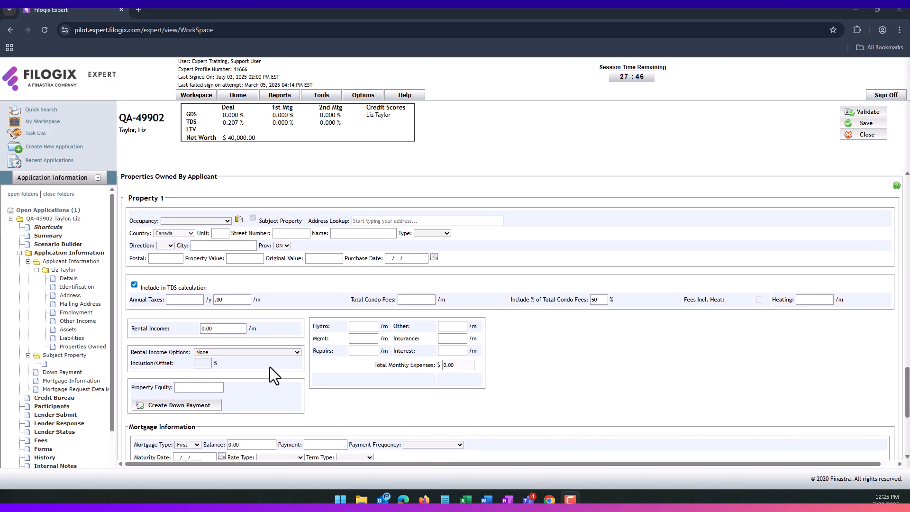
{"action": "scroll", "coordinate": [270, 367], "scroll_direction": "up", "scroll_amount": 1}
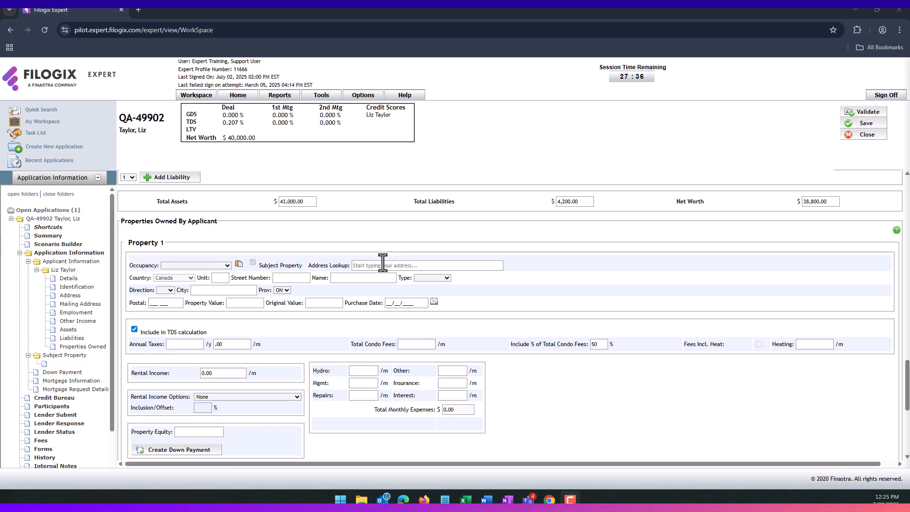
- Copy the applicant's address into Property 1, with 456,789 value and 234,567 original value
{"action": "left_click", "coordinate": [239, 266]}
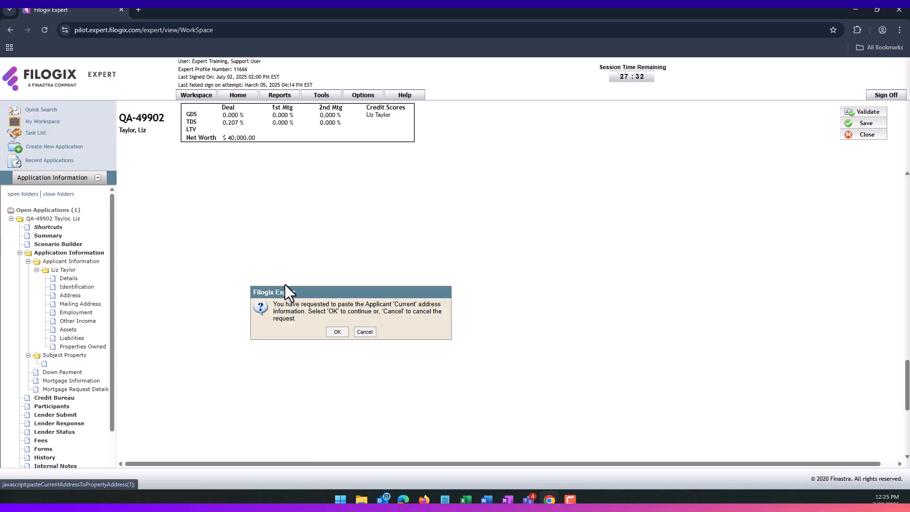
{"action": "left_click", "coordinate": [338, 332]}
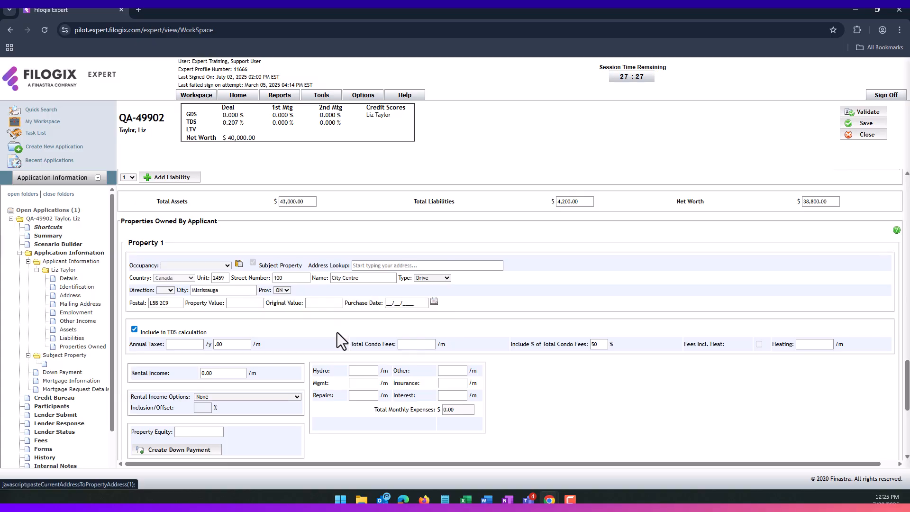
{"action": "left_click", "coordinate": [246, 306]}
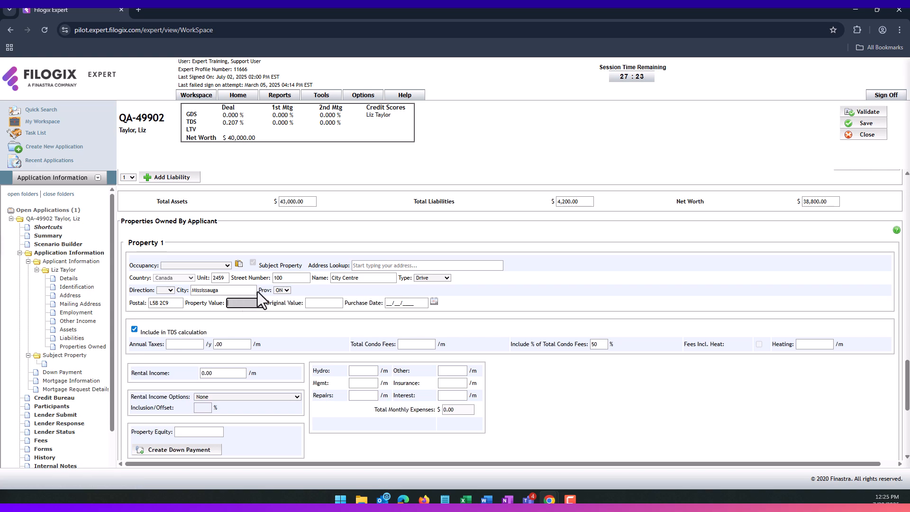
{"action": "type", "text": "456,789"}
{"action": "key", "text": "Tab"}
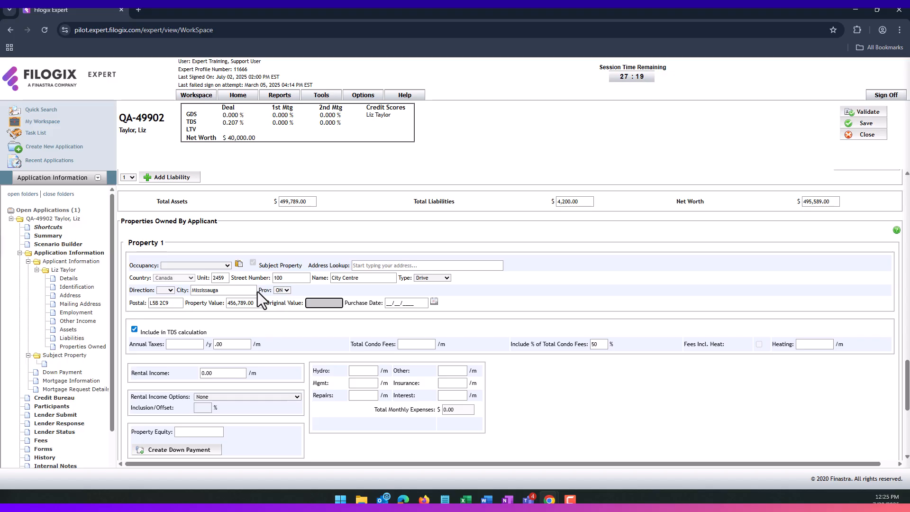
{"action": "type", "text": "234,567"}
{"action": "key", "text": "Tab"}
- Set Property 1's purchase date to JUL 02 2020
{"action": "left_click", "coordinate": [433, 302]}
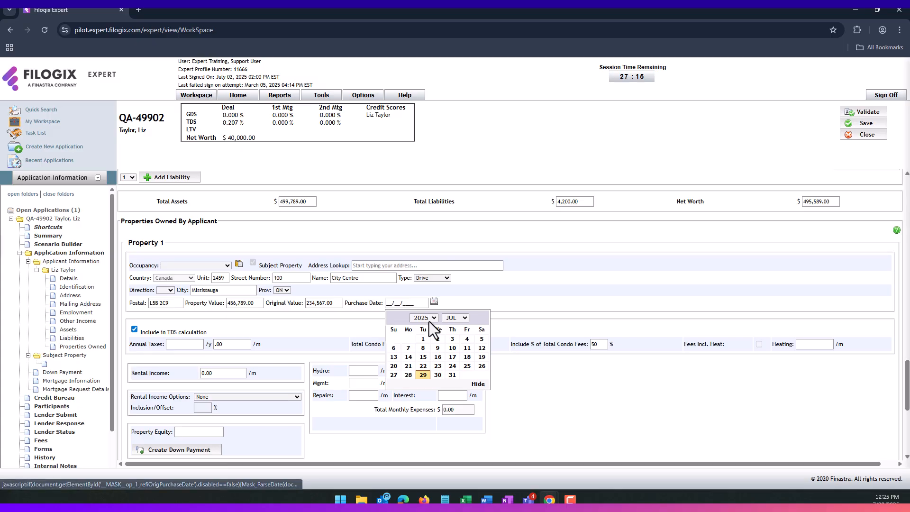
{"action": "left_click", "coordinate": [429, 317]}
{"action": "left_click", "coordinate": [427, 252]}
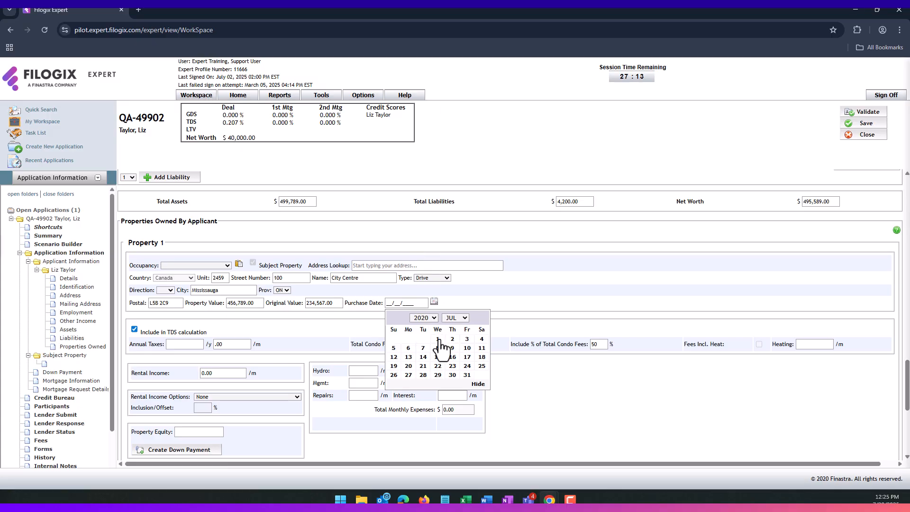
{"action": "left_click", "coordinate": [452, 339]}
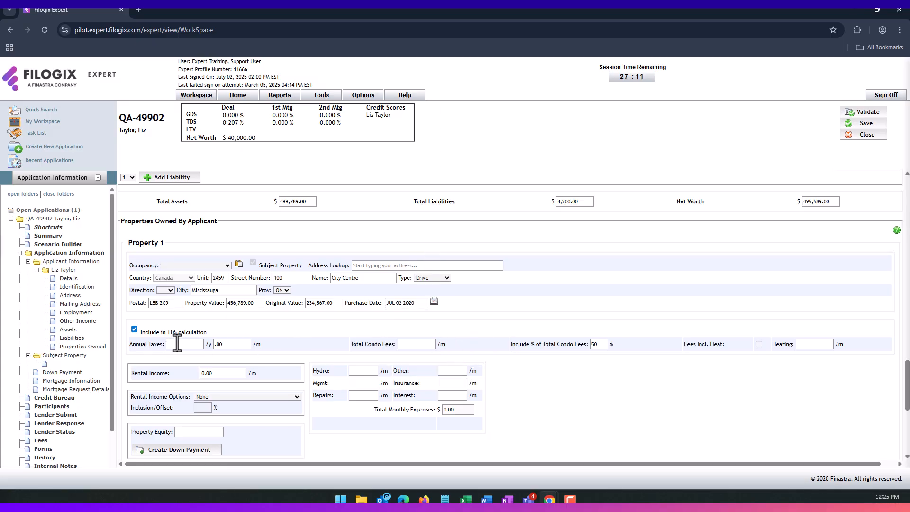
- Enter 1,567 annual taxes and 125 monthly heating for Property 1
{"action": "scroll", "coordinate": [176, 342], "scroll_direction": "down", "scroll_amount": 1}
{"action": "left_click", "coordinate": [184, 297]}
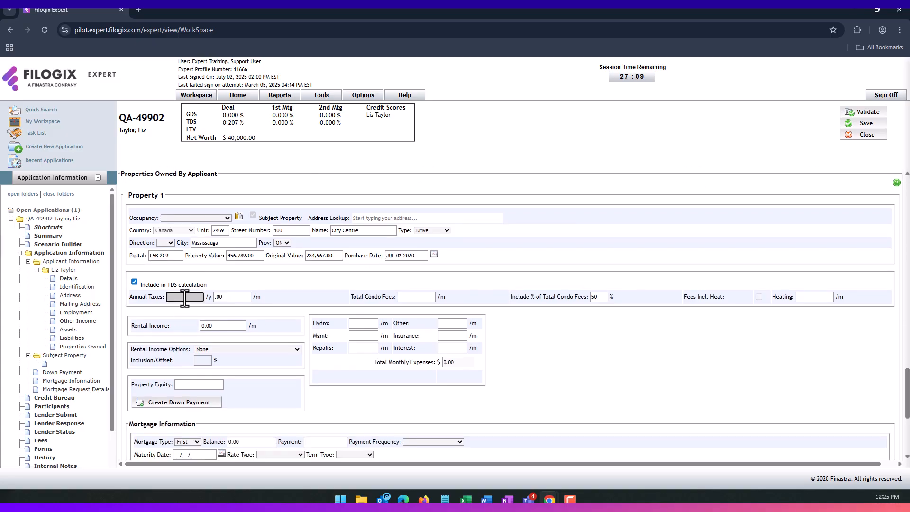
{"action": "type", "text": "1,"}
{"action": "type", "text": "567"}
{"action": "left_click", "coordinate": [318, 296]}
{"action": "left_click", "coordinate": [815, 296]}
{"action": "type", "text": "1"}
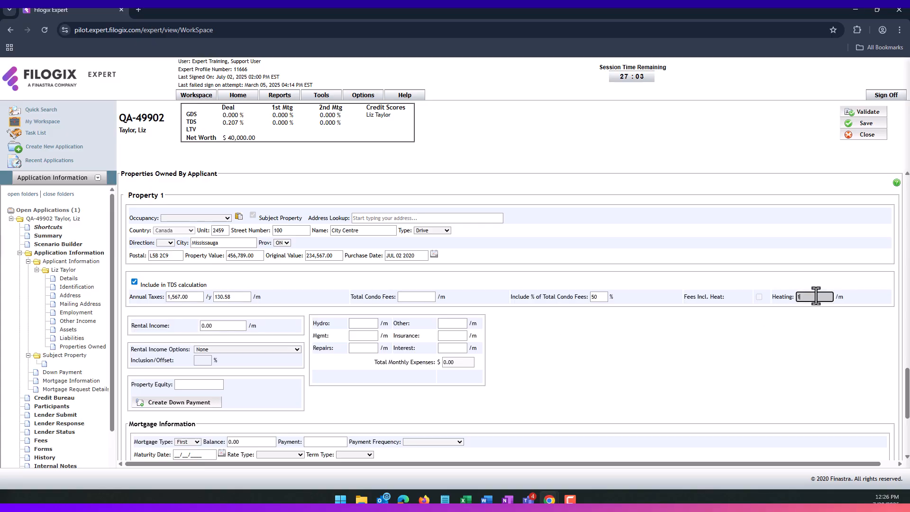
{"action": "type", "text": "25"}
{"action": "left_click", "coordinate": [235, 388]}
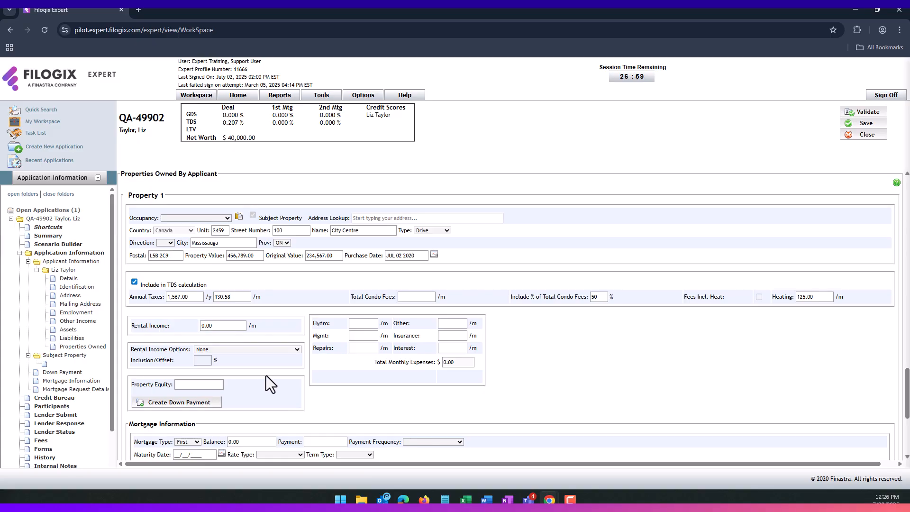
- Enter a 152,500 mortgage balance and a 1,236 payment
{"action": "scroll", "coordinate": [266, 375], "scroll_direction": "down", "scroll_amount": 1}
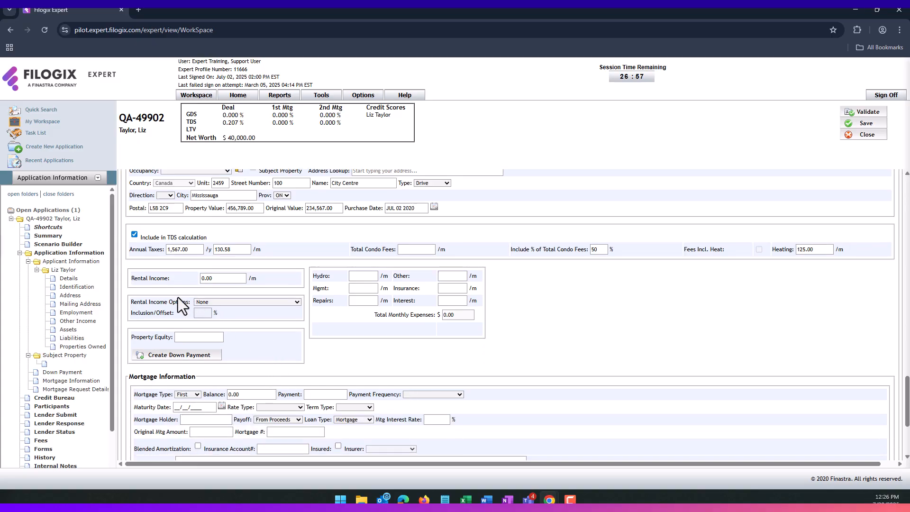
{"action": "scroll", "coordinate": [247, 306], "scroll_direction": "down", "scroll_amount": 1}
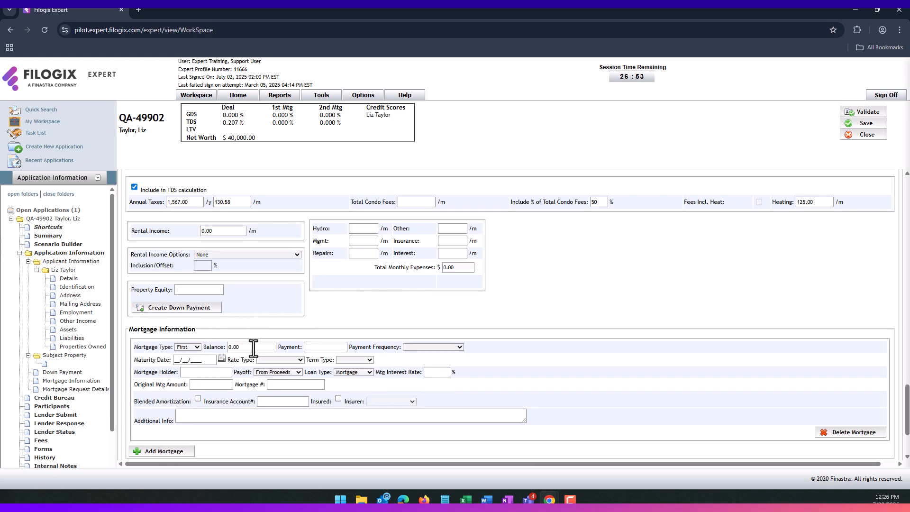
{"action": "left_click", "coordinate": [252, 348]}
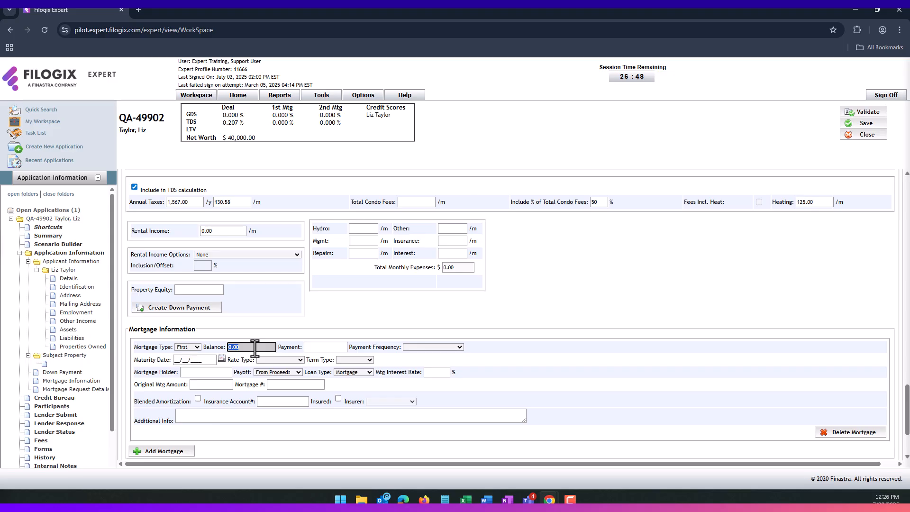
{"action": "type", "text": "1"}
{"action": "scroll", "coordinate": [243, 396], "scroll_direction": "up", "scroll_amount": 1}
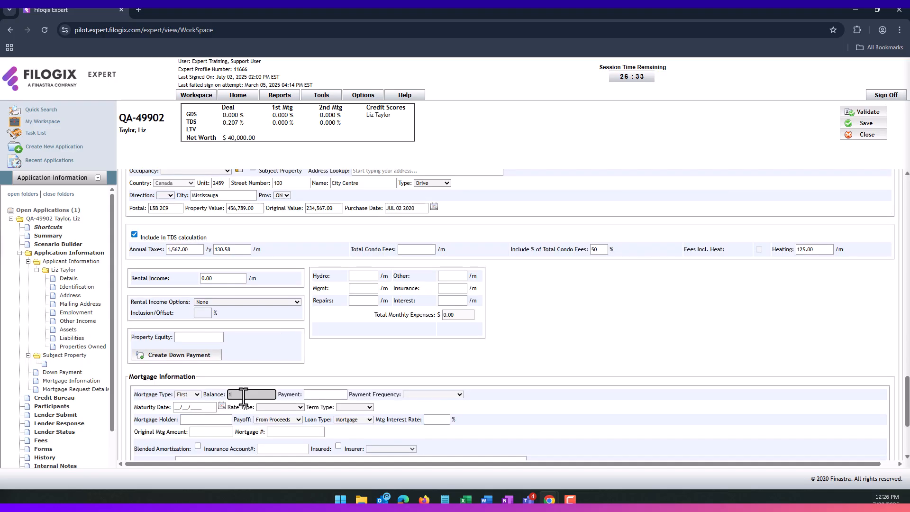
{"action": "type", "text": "82,500"}
{"action": "key", "text": "Tab"}
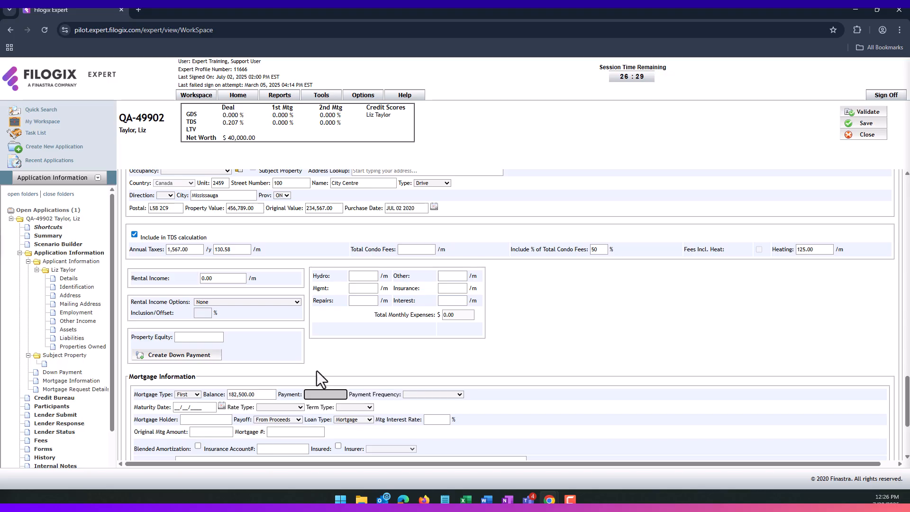
{"action": "scroll", "coordinate": [366, 357], "scroll_direction": "down", "scroll_amount": 1}
{"action": "type", "text": "123456"}
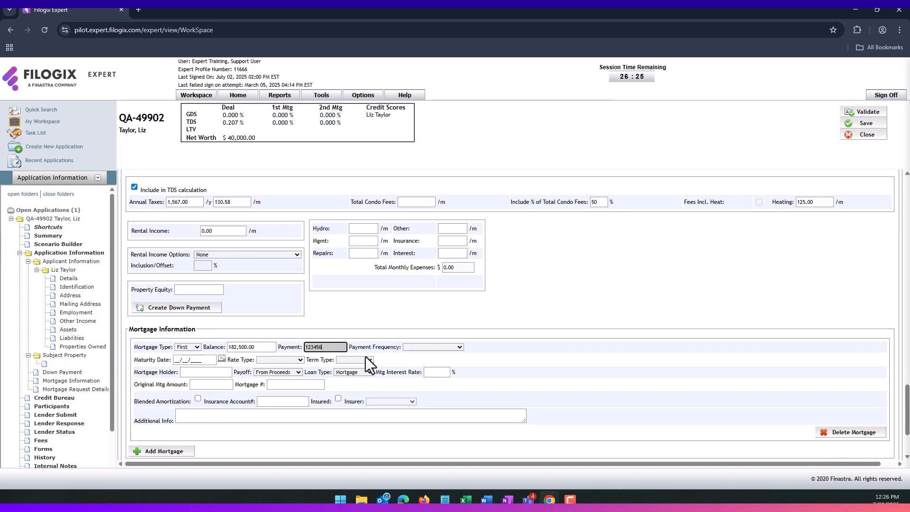
{"action": "key", "text": "Tab"}
{"action": "left_click_drag", "start_coordinate": [335, 347], "coordinate": [300, 346]}
{"action": "left_click", "coordinate": [318, 347]}
{"action": "key", "text": "BackSpace"}
{"action": "left_click", "coordinate": [363, 343]}
{"action": "left_click", "coordinate": [319, 348]}
{"action": "type", "text": "1236"}
- Set Monthly payment frequency, JUL 31 2025 maturity, and a Fixed, Closed mortgage
{"action": "left_click", "coordinate": [414, 348]}
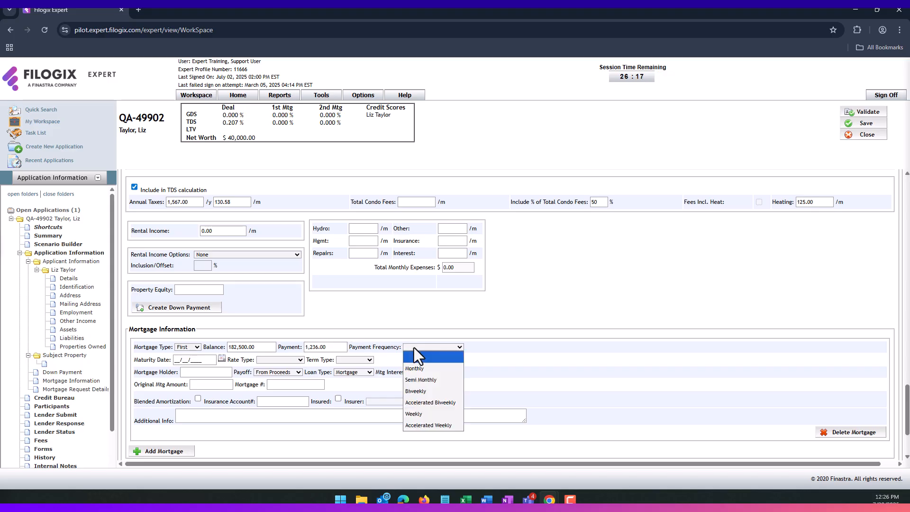
{"action": "left_click", "coordinate": [416, 391]}
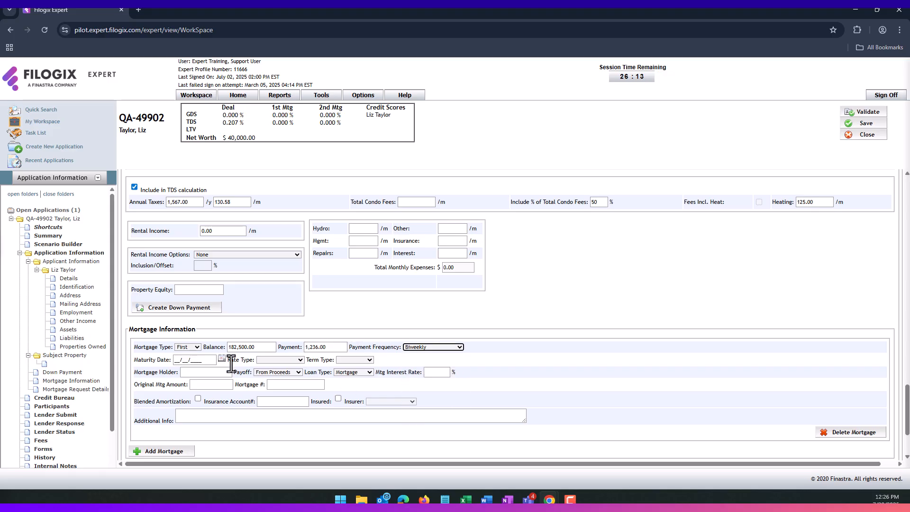
{"action": "scroll", "coordinate": [332, 389], "scroll_direction": "up", "scroll_amount": 1}
{"action": "left_click", "coordinate": [432, 394]}
{"action": "left_click", "coordinate": [425, 421]}
{"action": "scroll", "coordinate": [261, 374], "scroll_direction": "down", "scroll_amount": 1}
{"action": "left_click", "coordinate": [221, 359]}
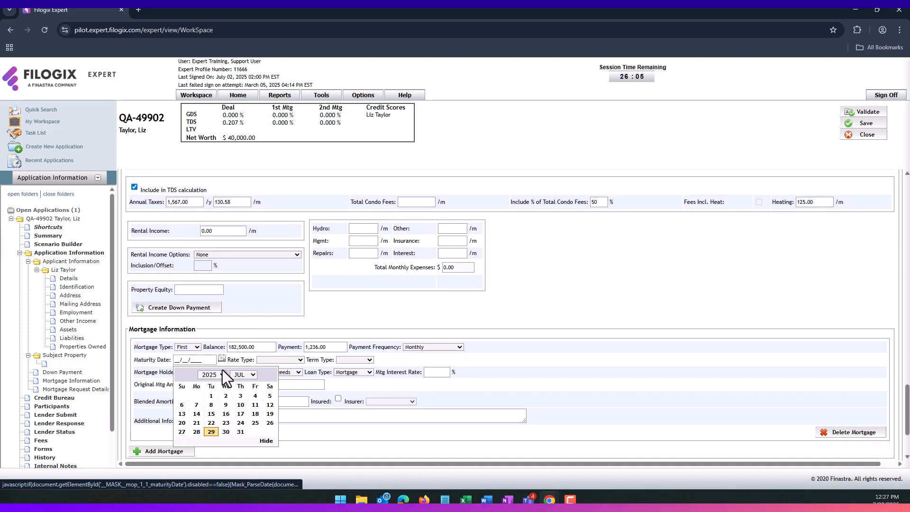
{"action": "left_click", "coordinate": [240, 431]}
{"action": "left_click", "coordinate": [297, 359]}
{"action": "left_click", "coordinate": [273, 373]}
{"action": "left_click", "coordinate": [355, 359]}
{"action": "left_click", "coordinate": [346, 372]}
- Enter FC Lending as holder, 4.340% rate and 210,000 original amount
{"action": "left_click", "coordinate": [197, 373]}
{"action": "type", "text": "FC Lending"}
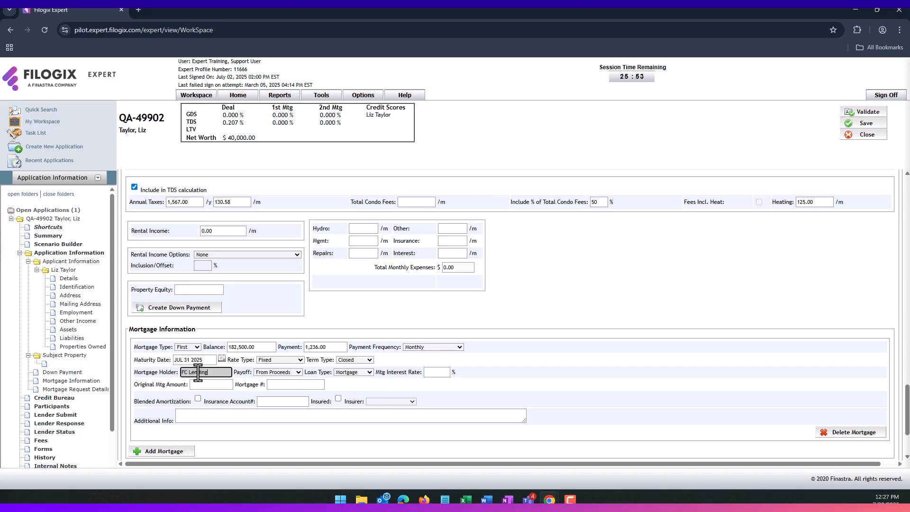
{"action": "left_click", "coordinate": [436, 373]}
{"action": "type", "text": "4.340"}
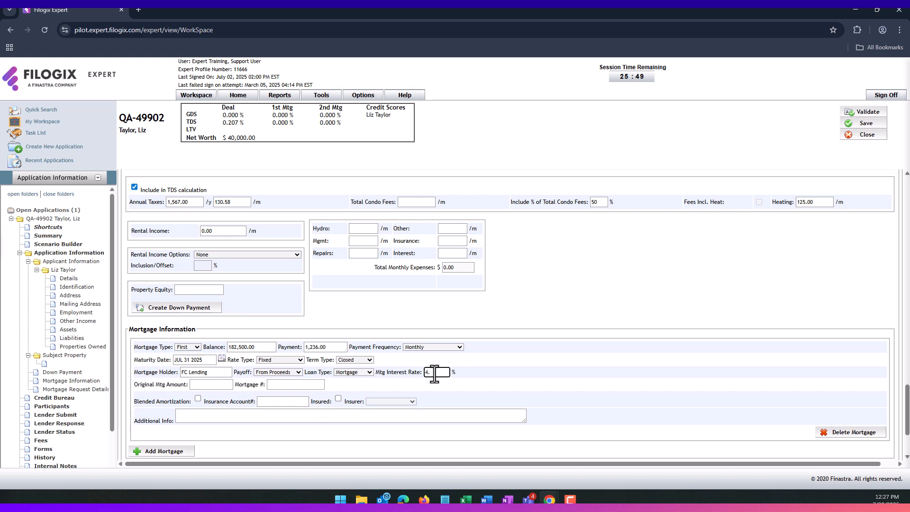
{"action": "left_click", "coordinate": [213, 386]}
{"action": "type", "text": "2"}
{"action": "left_click", "coordinate": [231, 346]}
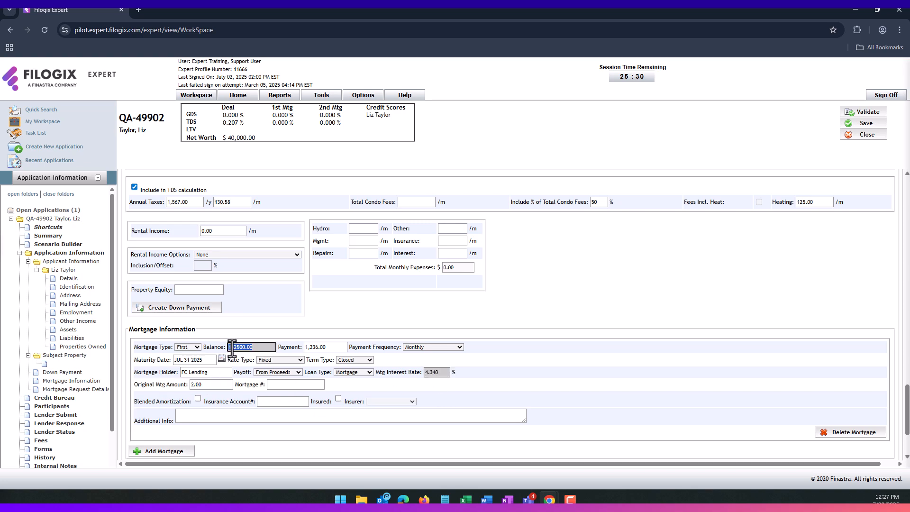
{"action": "left_click", "coordinate": [202, 385]}
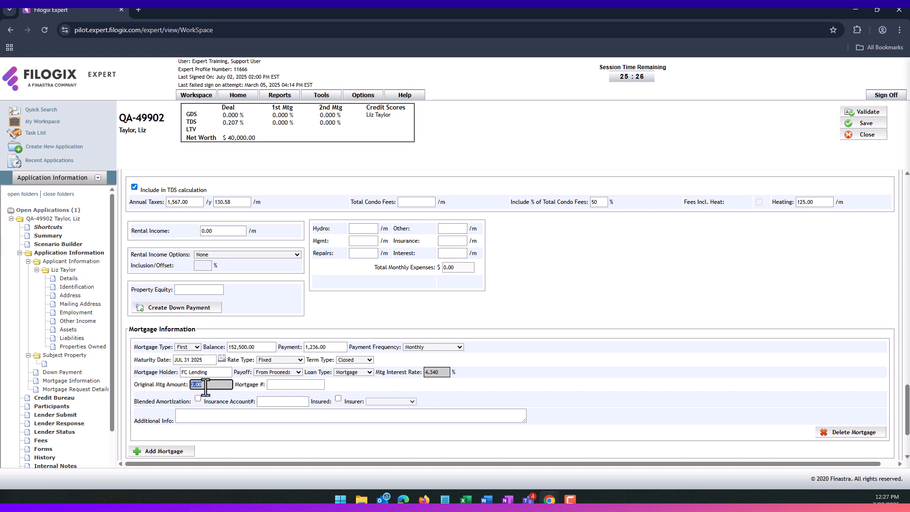
{"action": "type", "text": "10,0"}
{"action": "type", "text": "00"}
{"action": "left_click", "coordinate": [228, 400]}
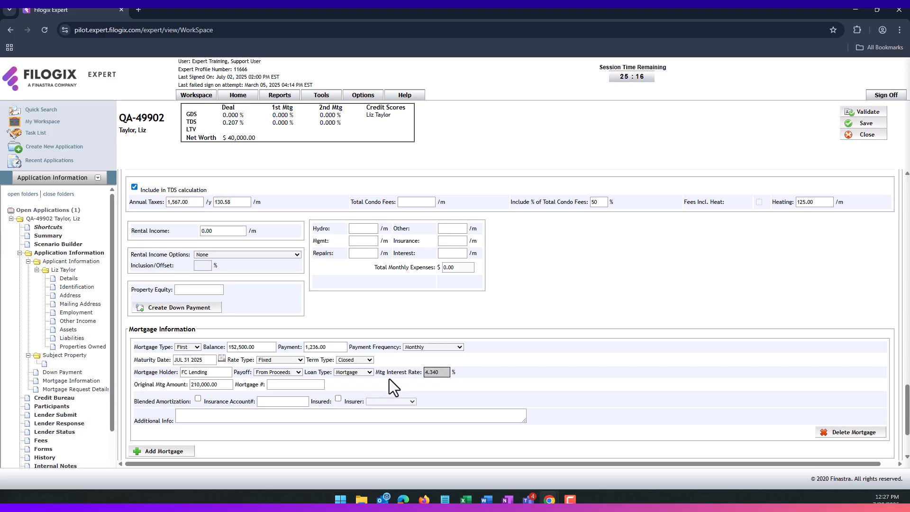
{"action": "scroll", "coordinate": [389, 378], "scroll_direction": "up", "scroll_amount": 2}
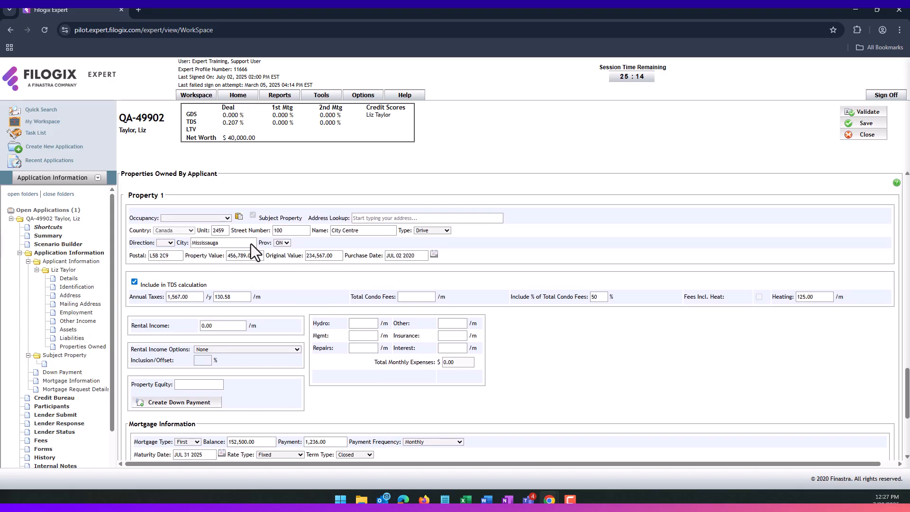
- Set Property 1's occupancy to Owner-Occupied & Rental with 2,300.00 rental income
{"action": "left_click", "coordinate": [209, 217]}
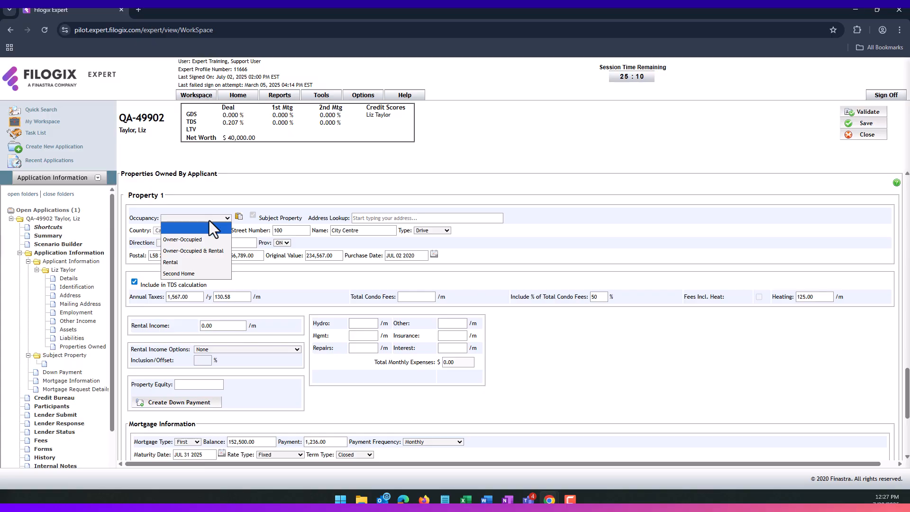
{"action": "left_click", "coordinate": [204, 252]}
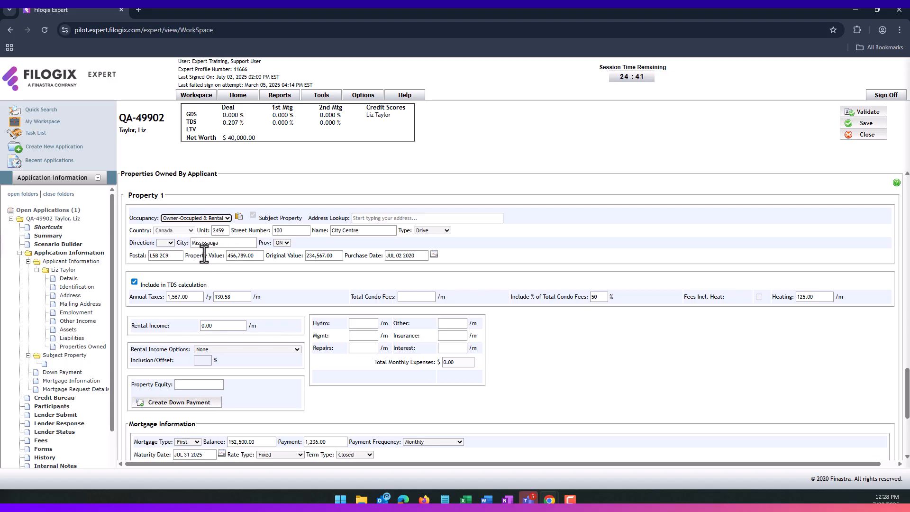
{"action": "left_click", "coordinate": [212, 325]}
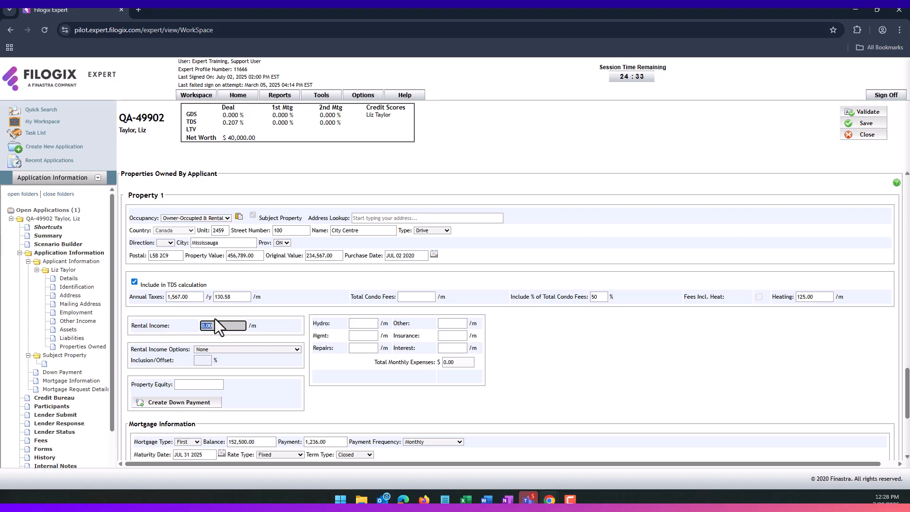
{"action": "type", "text": "235"}
{"action": "key", "text": "BackSpace"}
{"action": "type", "text": "0"}
{"action": "left_click", "coordinate": [306, 331]}
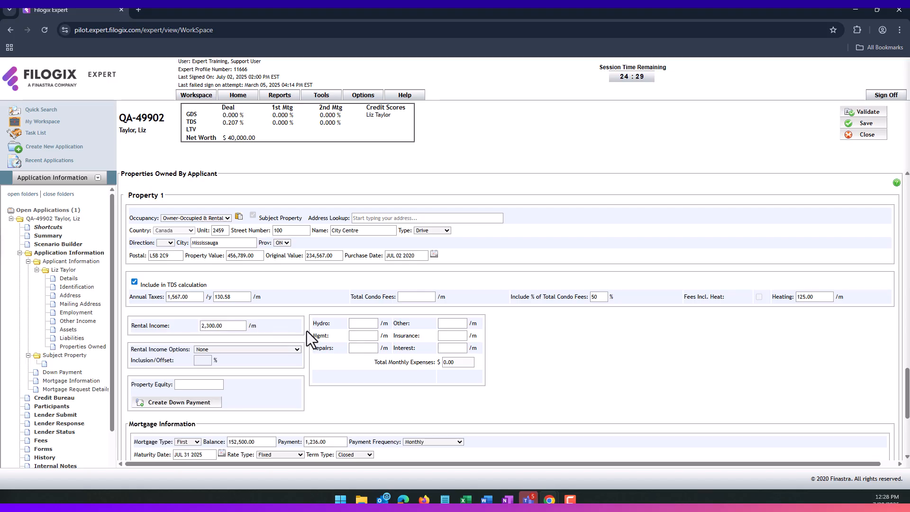
{"action": "left_click", "coordinate": [249, 349]}
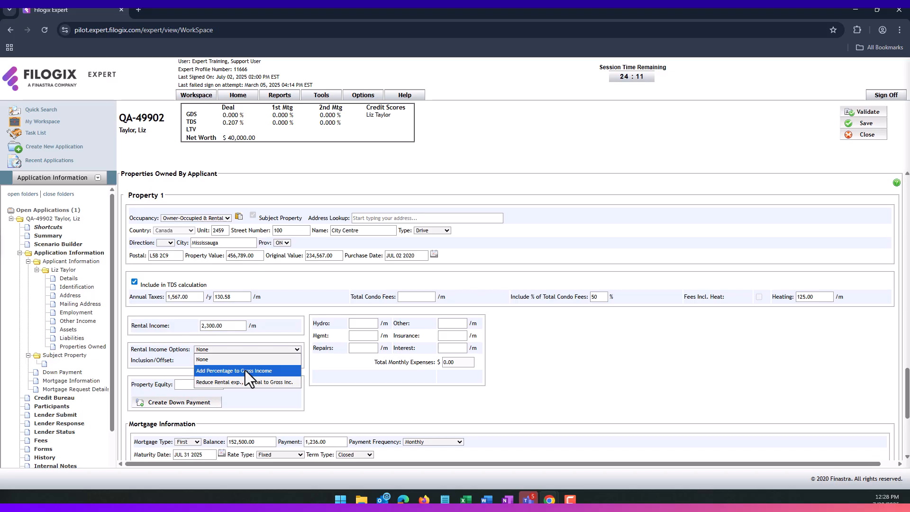
- Enter an 80% inclusion and choose Reduce Rental exp., add bal to Gross Inc
{"action": "left_click", "coordinate": [245, 370]}
{"action": "left_click", "coordinate": [203, 361]}
{"action": "type", "text": "80"}
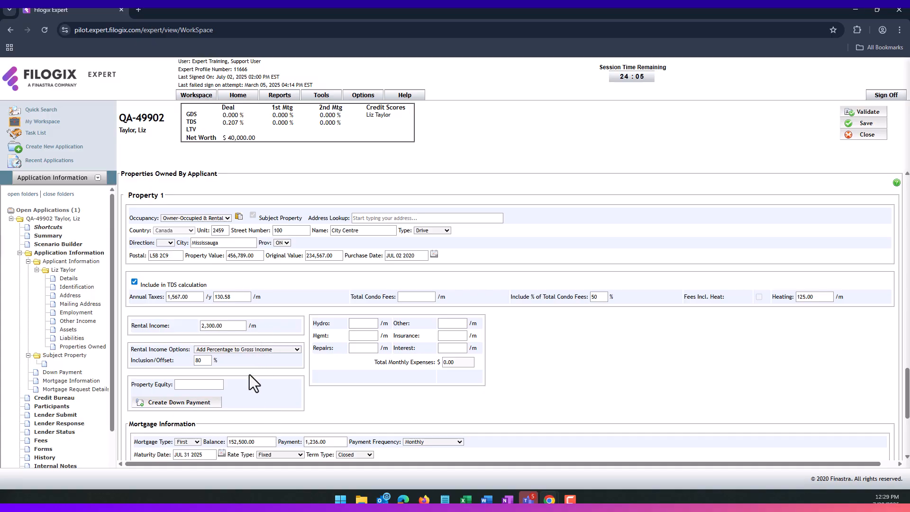
{"action": "left_click", "coordinate": [240, 351]}
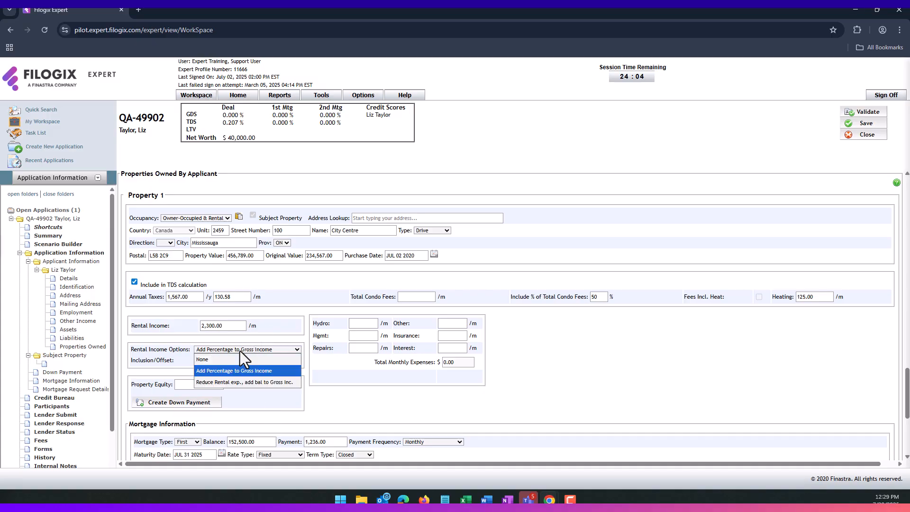
{"action": "left_click", "coordinate": [244, 383]}
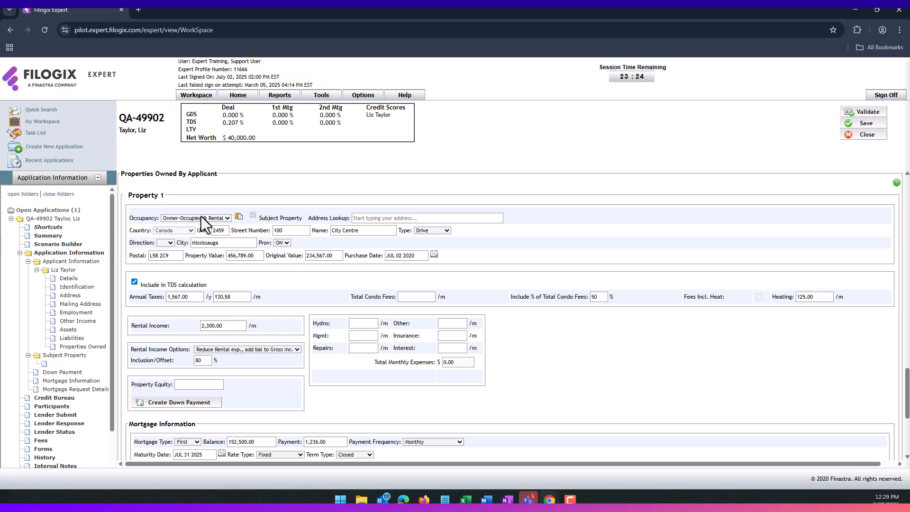
- Change Property 1 back to Owner-Occupied, clearing its rental income data
{"action": "left_click", "coordinate": [201, 217]}
{"action": "left_click", "coordinate": [192, 239]}
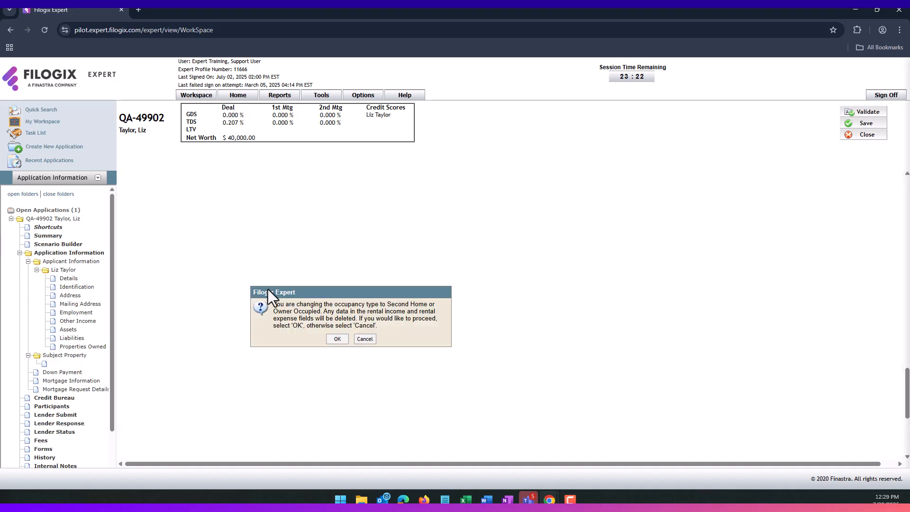
{"action": "left_click", "coordinate": [337, 338]}
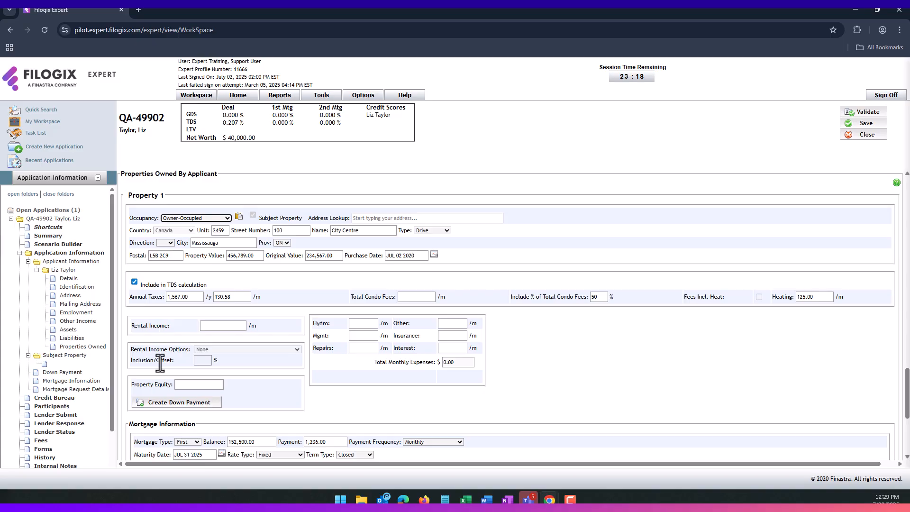
- Enter the 80,000 property equity and turn it into a down payment record
{"action": "left_click", "coordinate": [180, 384]}
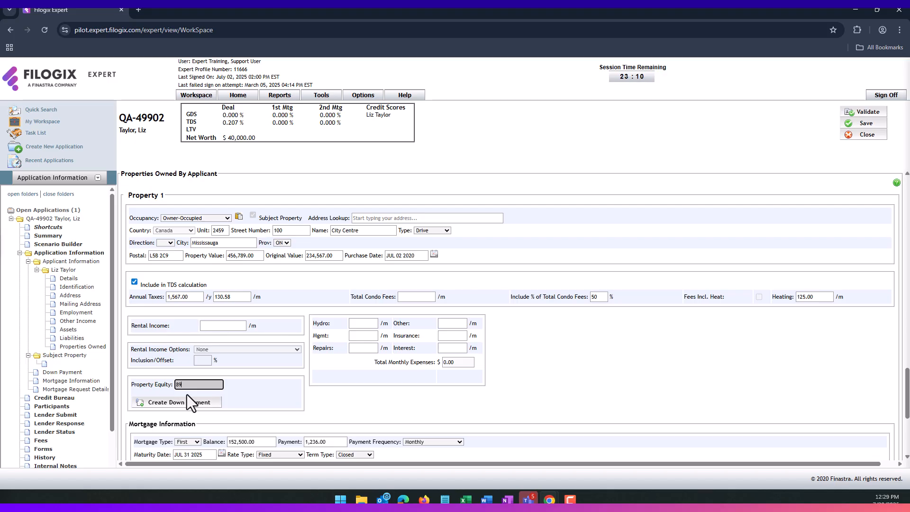
{"action": "key", "text": "BackSpace"}
{"action": "left_click", "coordinate": [288, 409]}
{"action": "left_click", "coordinate": [170, 412]}
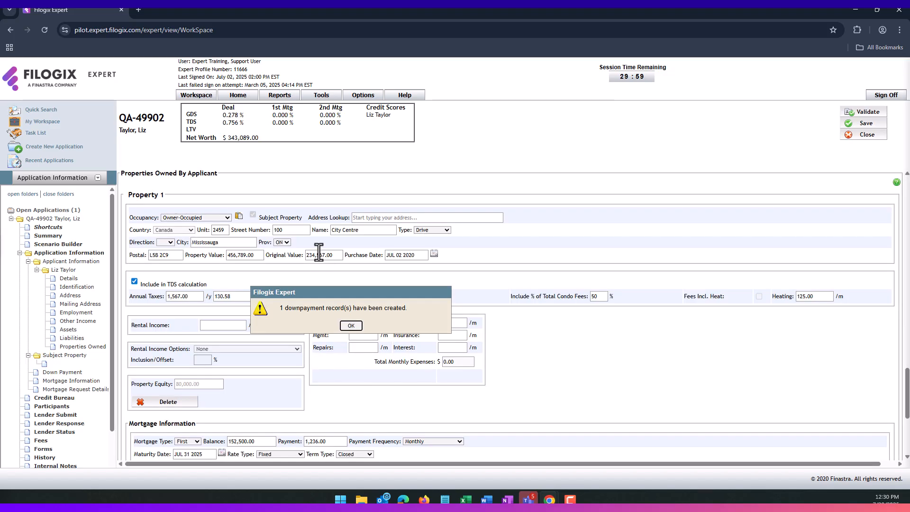
{"action": "left_click", "coordinate": [351, 325]}
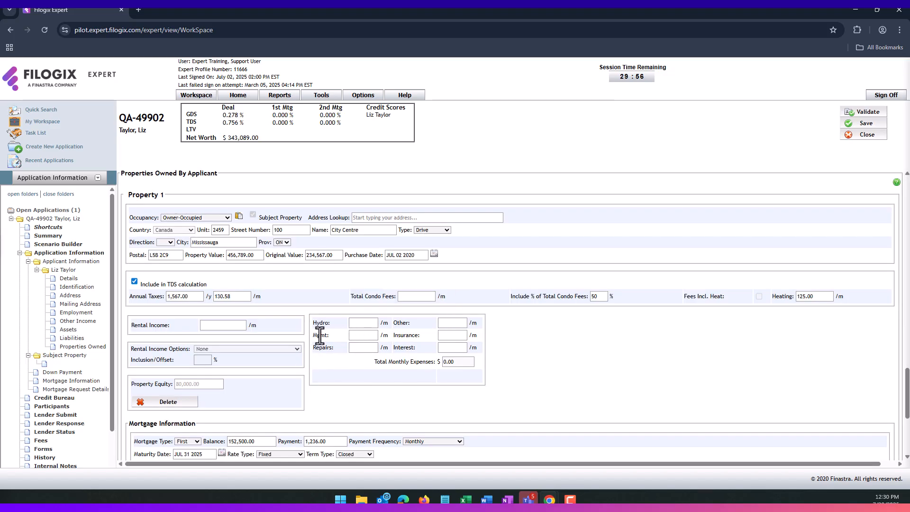
{"action": "scroll", "coordinate": [320, 335], "scroll_direction": "down", "scroll_amount": 3}
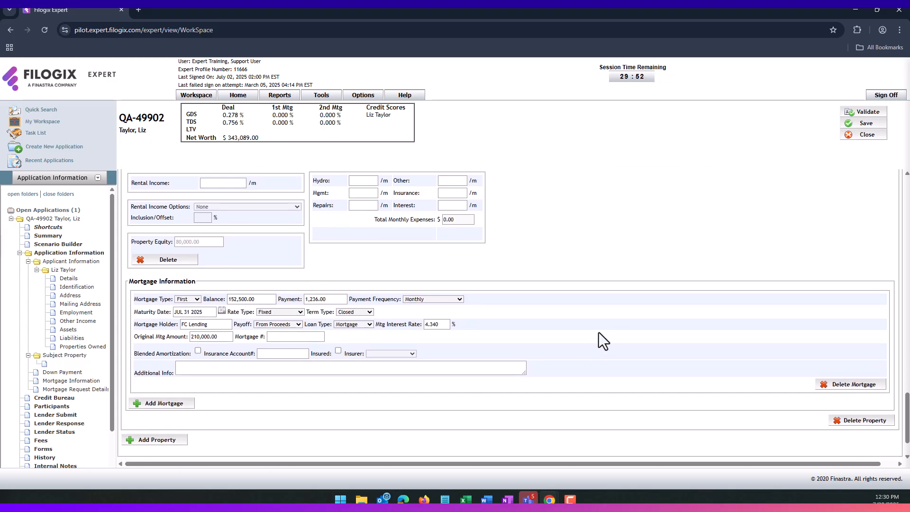
- Save the Properties Owned page with OK to run validation
{"action": "scroll", "coordinate": [602, 414], "scroll_direction": "down", "scroll_amount": 1}
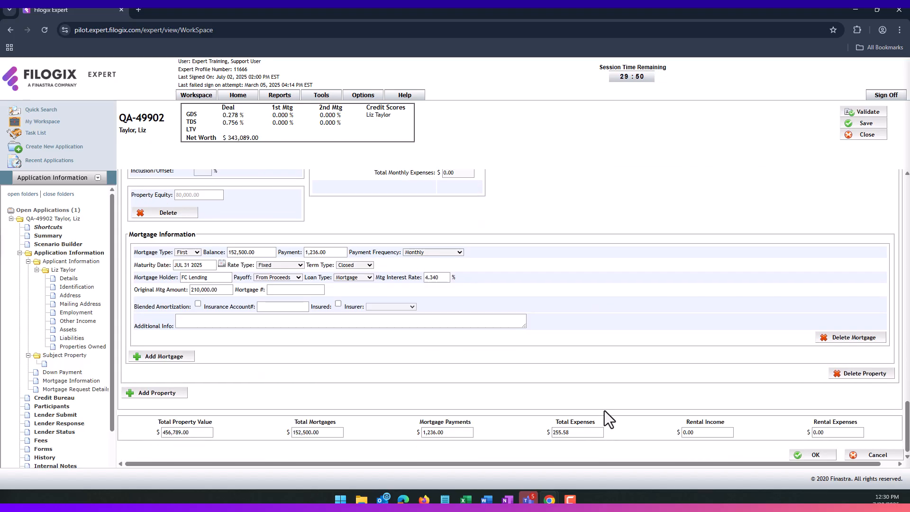
{"action": "left_click", "coordinate": [802, 455]}
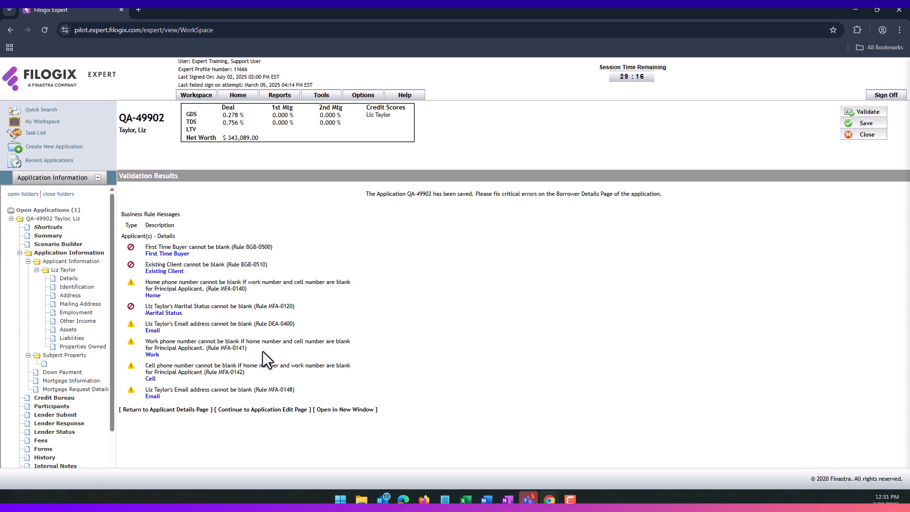
- Open the validation messages in their own window and jump to First Time Buyer
{"action": "left_click", "coordinate": [338, 410]}
{"action": "left_click_drag", "start_coordinate": [170, 14], "coordinate": [345, 82]}
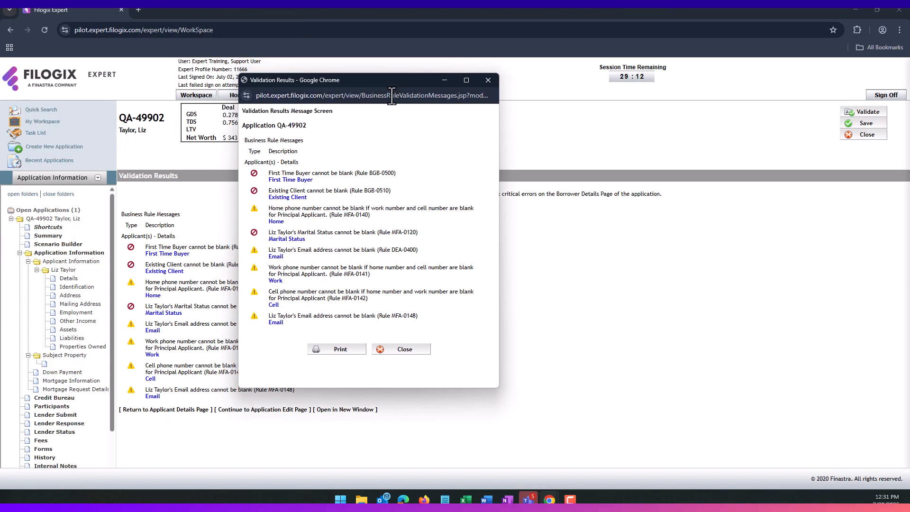
{"action": "left_click", "coordinate": [300, 181]}
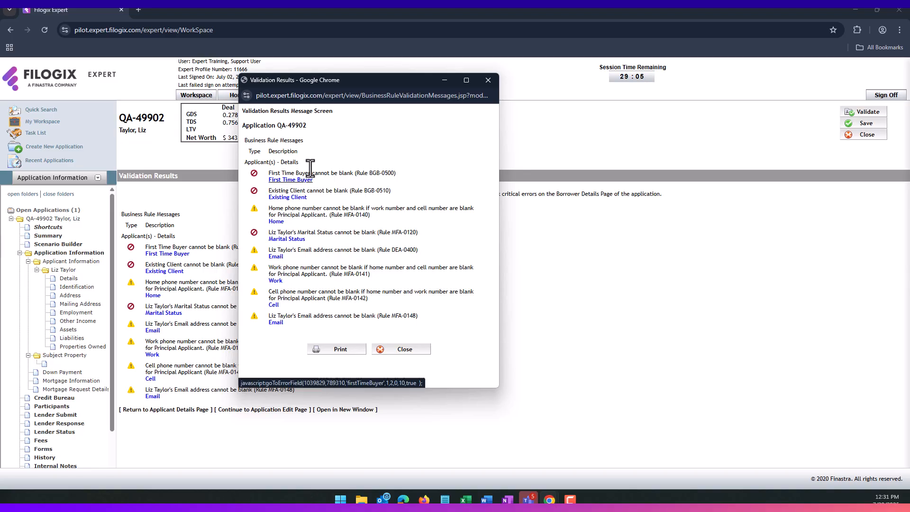
{"action": "left_click_drag", "start_coordinate": [348, 79], "coordinate": [0, 160]}
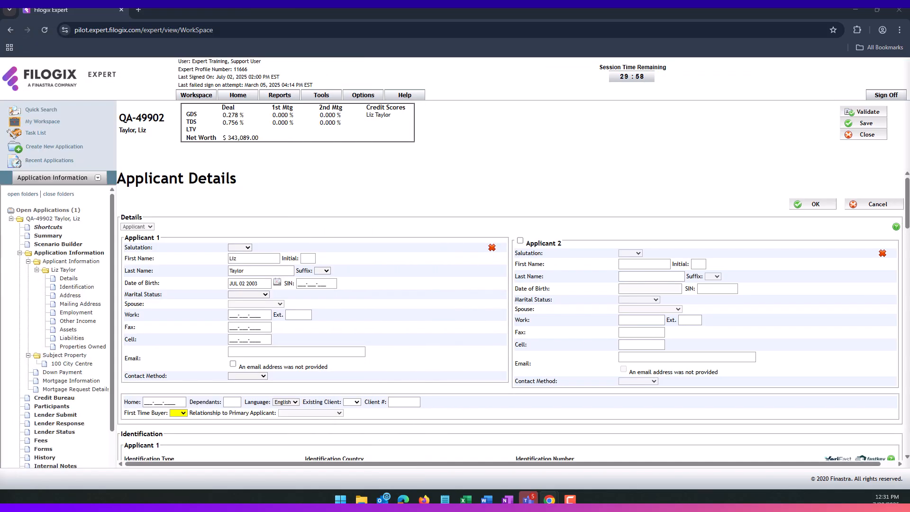
- Set First Time Buyer No, Existing Client Yes, Marital Status Single, and save
{"action": "left_click", "coordinate": [184, 414]}
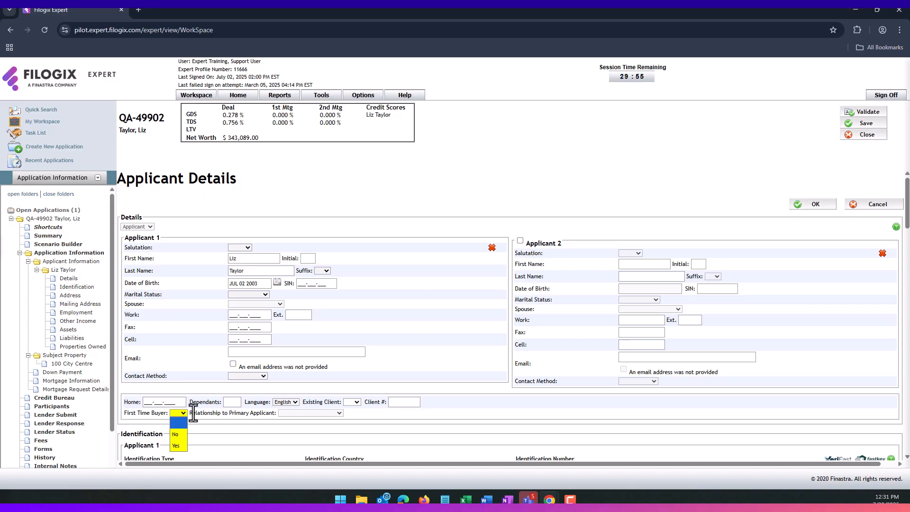
{"action": "left_click", "coordinate": [176, 434]}
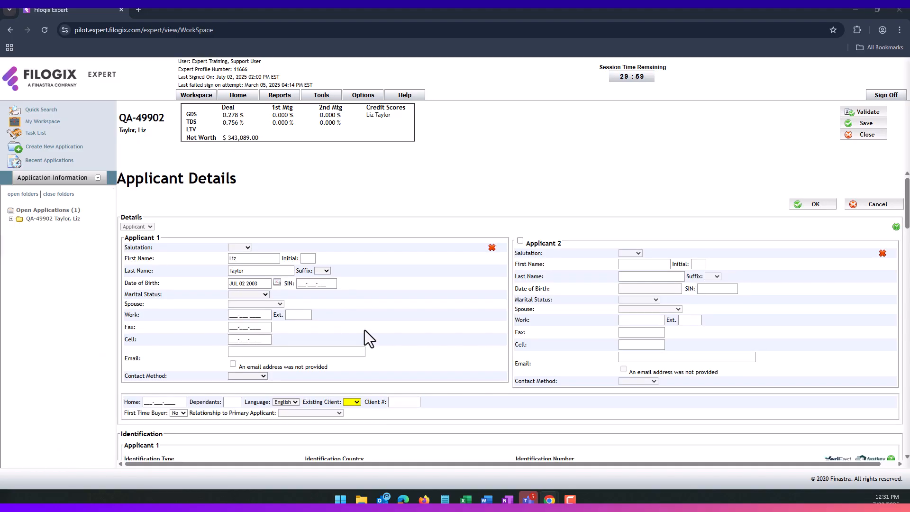
{"action": "left_click", "coordinate": [348, 403]}
{"action": "left_click", "coordinate": [348, 435]}
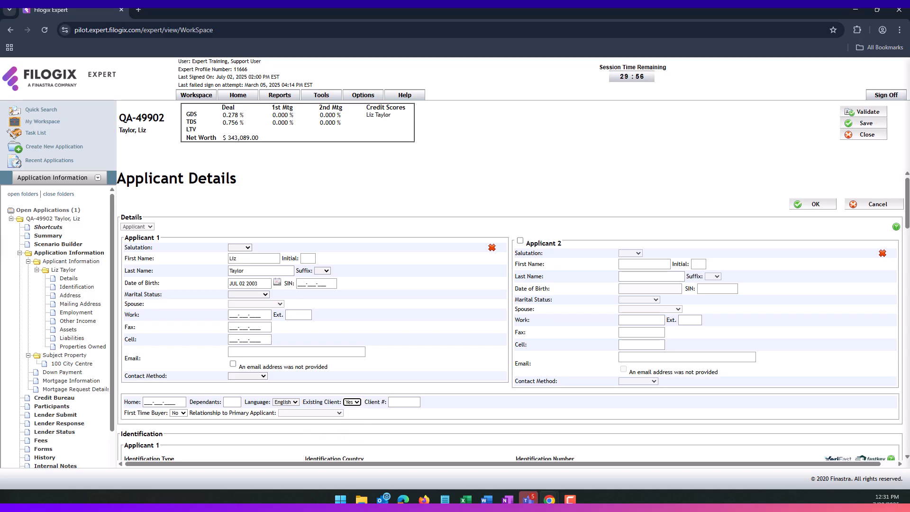
{"action": "left_click", "coordinate": [245, 294]}
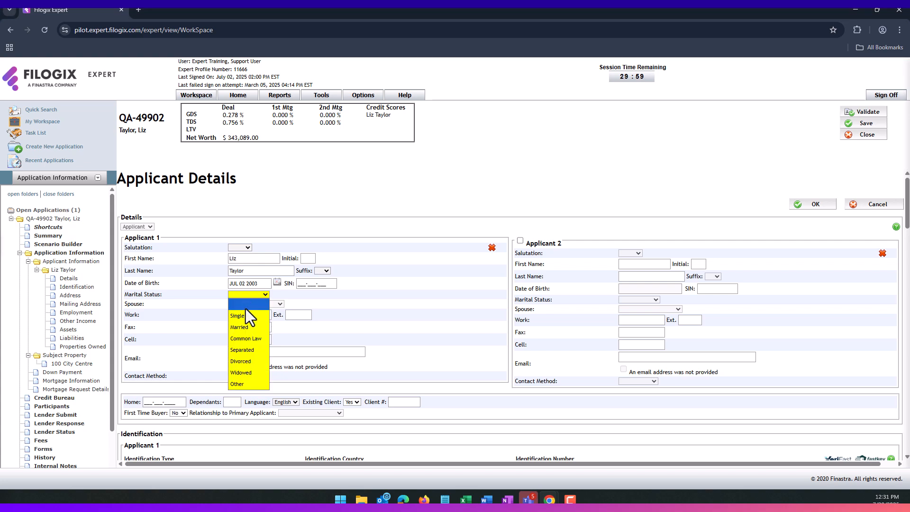
{"action": "left_click", "coordinate": [244, 316]}
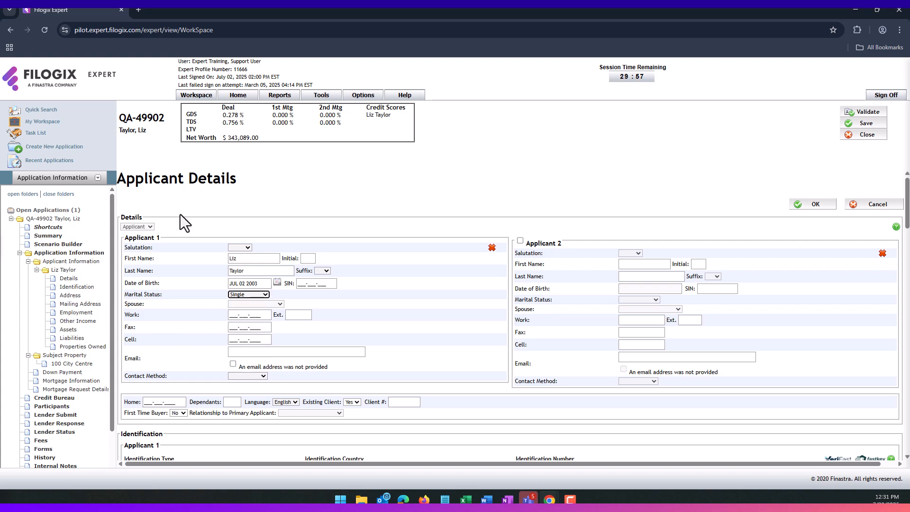
{"action": "left_click", "coordinate": [812, 205]}
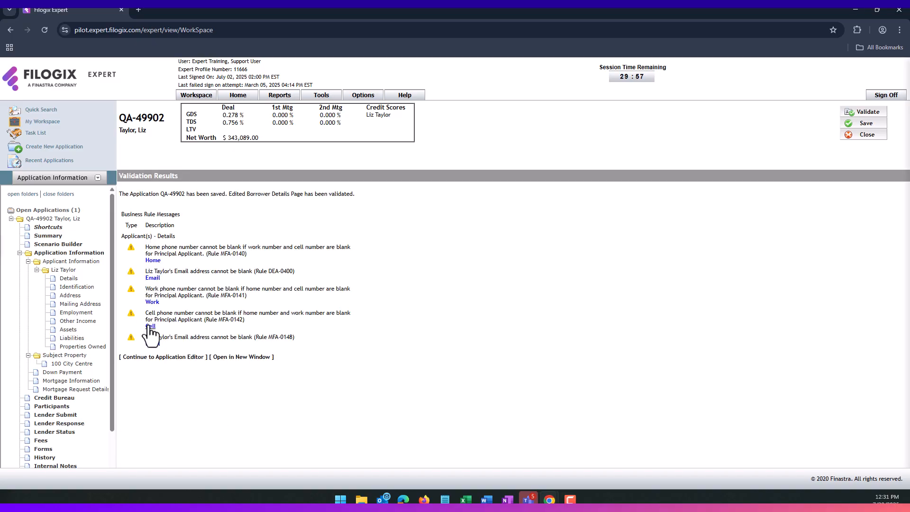
- Leave Validation Results for the Application Information page showing income, net worth and property details
{"action": "left_click", "coordinate": [182, 360]}
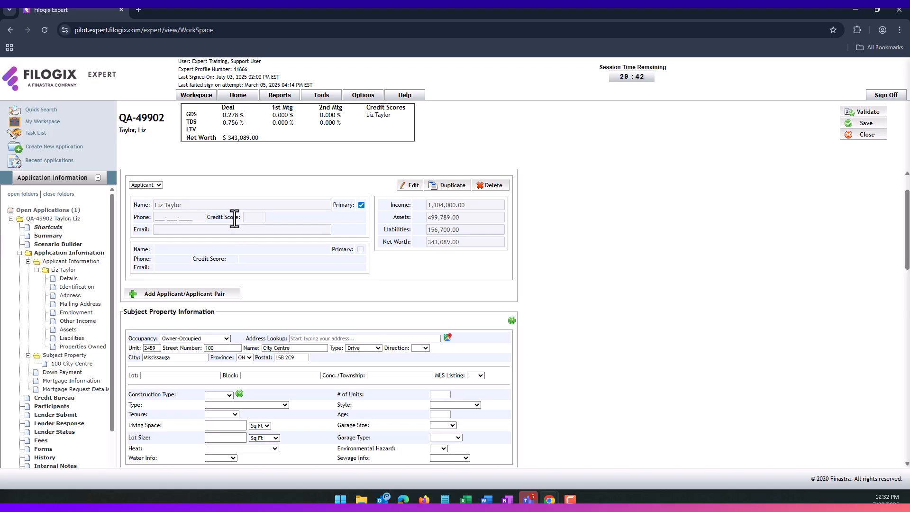
- Add an applicant pair with first name 'Second', last name 'Applicant', typed as Guarantor
{"action": "left_click", "coordinate": [147, 302]}
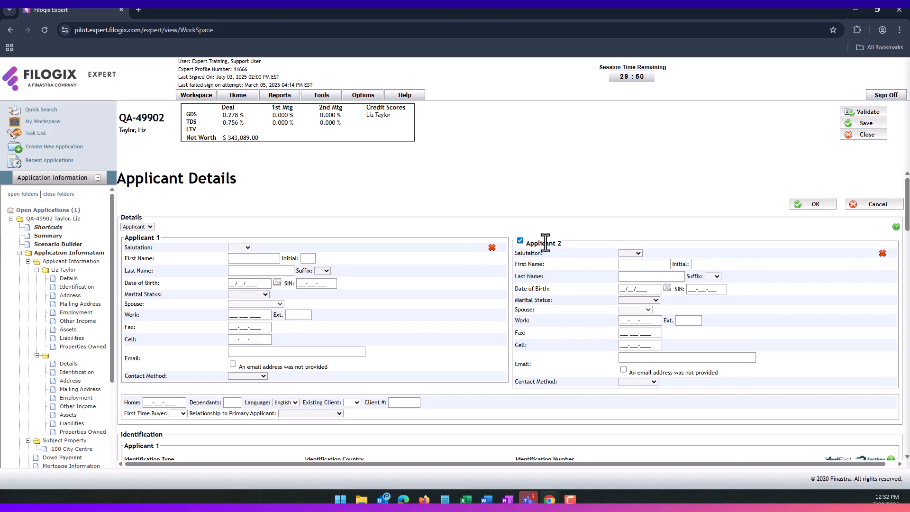
{"action": "left_click", "coordinate": [257, 260]}
{"action": "type", "text": "Second"}
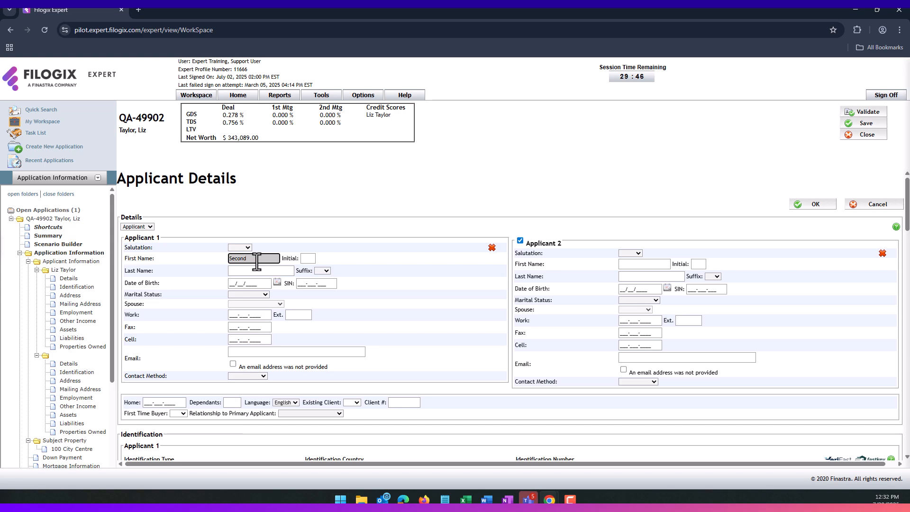
{"action": "key", "text": "Tab"}
{"action": "type", "text": "Applican"}
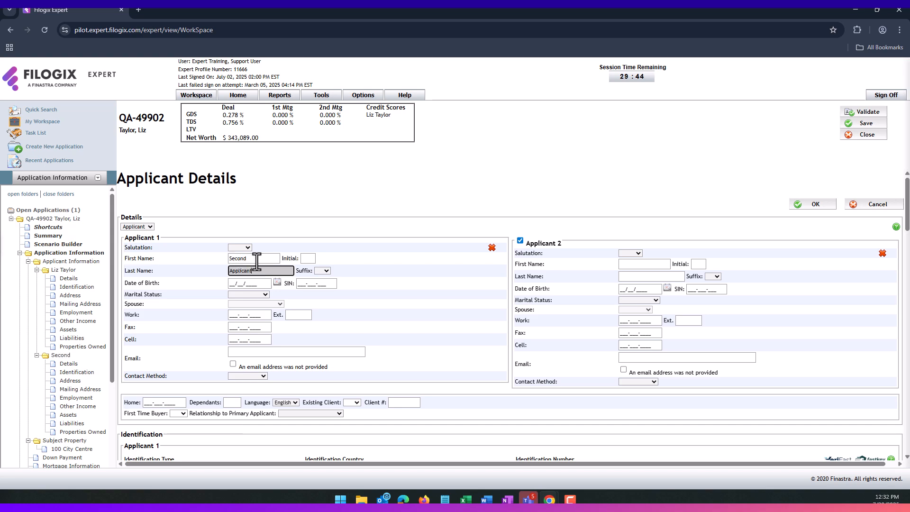
{"action": "left_click", "coordinate": [317, 243]}
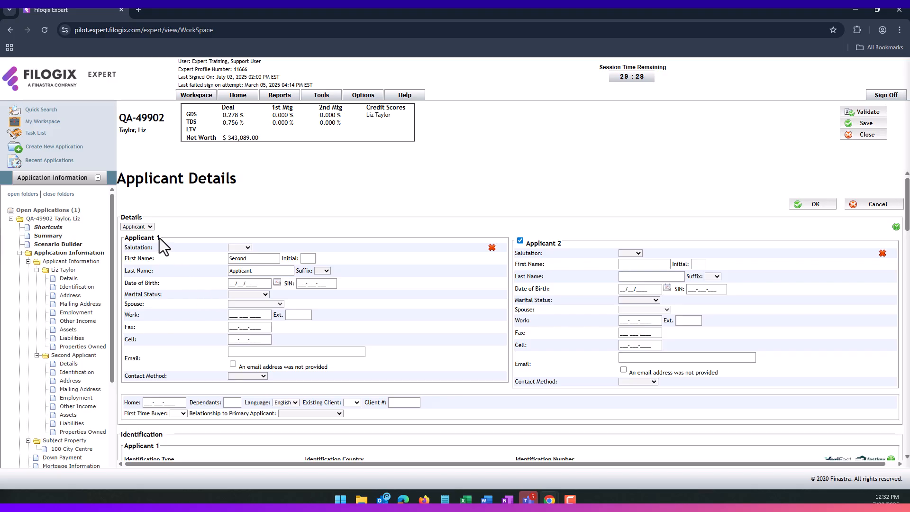
{"action": "left_click", "coordinate": [150, 227]}
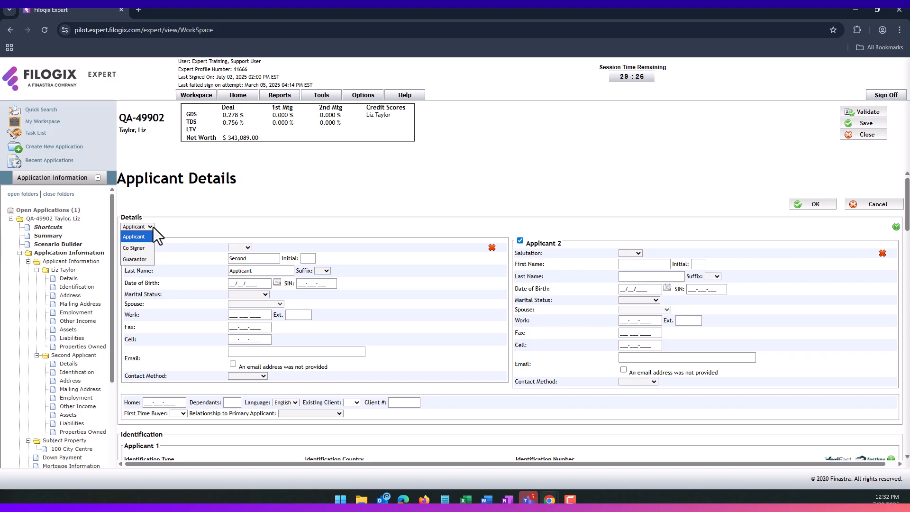
{"action": "left_click", "coordinate": [143, 260]}
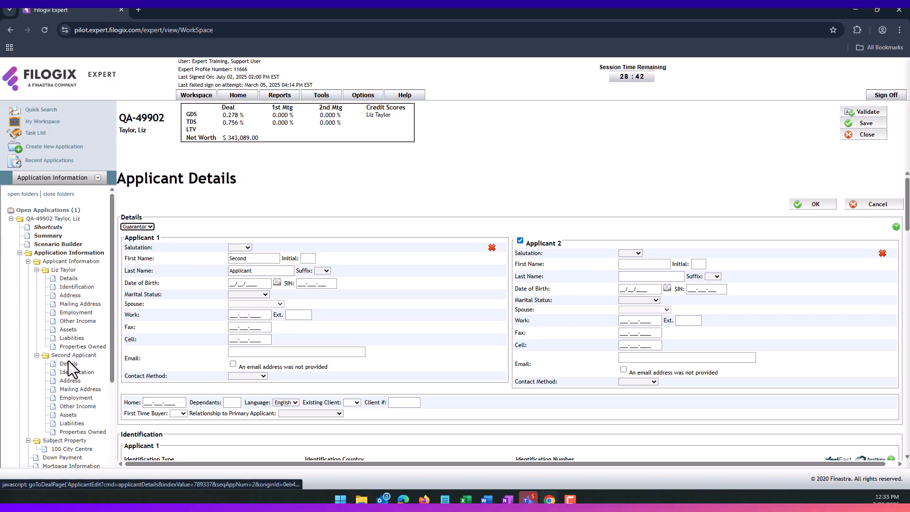
- On Application Information, change the second applicant's role from Guarantor to Applicant
{"action": "left_click", "coordinate": [74, 255]}
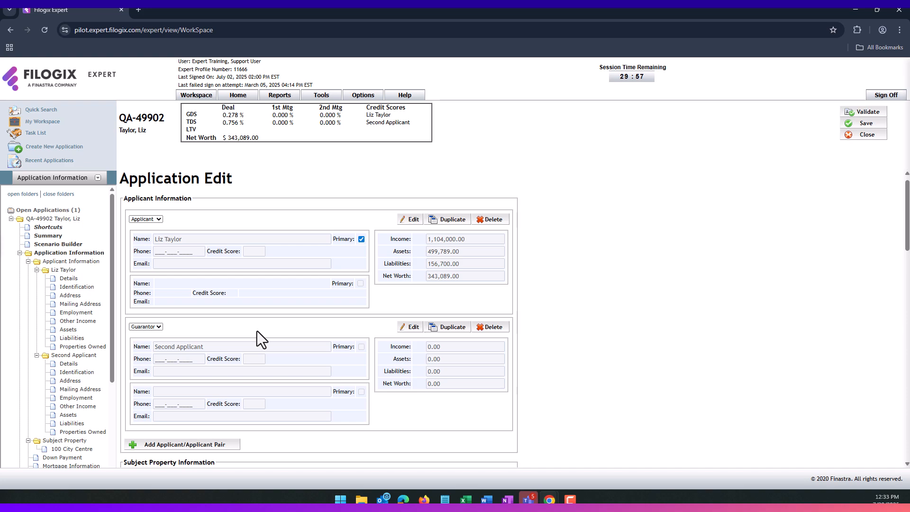
{"action": "left_click", "coordinate": [153, 327]}
{"action": "left_click", "coordinate": [150, 334]}
- Uncheck Assigned to Mortgage for the guarantor
{"action": "scroll", "coordinate": [328, 325], "scroll_direction": "down", "scroll_amount": 12}
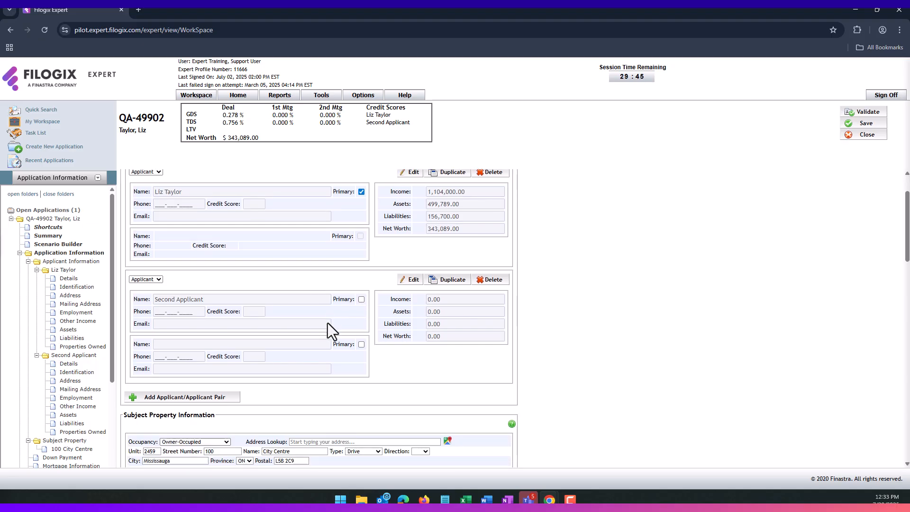
{"action": "scroll", "coordinate": [328, 322], "scroll_direction": "down", "scroll_amount": 5}
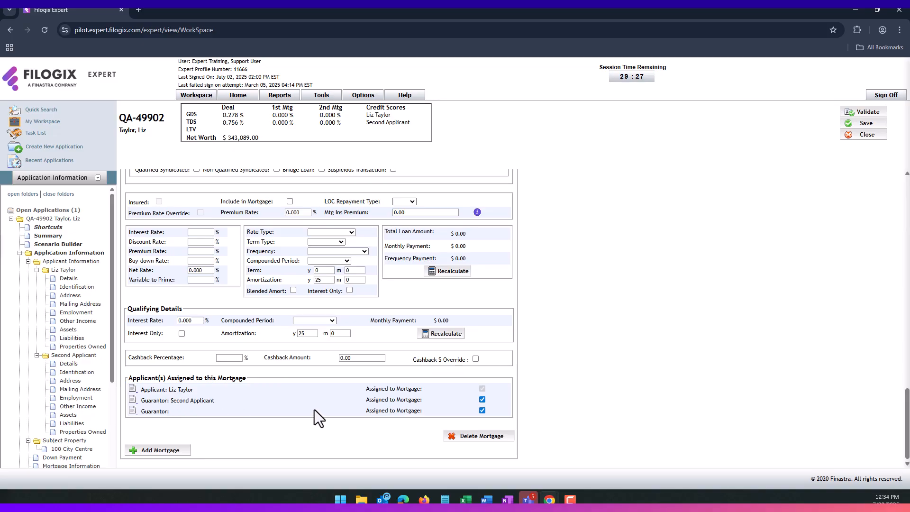
{"action": "left_click", "coordinate": [482, 400]}
{"action": "scroll", "coordinate": [380, 405], "scroll_direction": "up", "scroll_amount": 15}
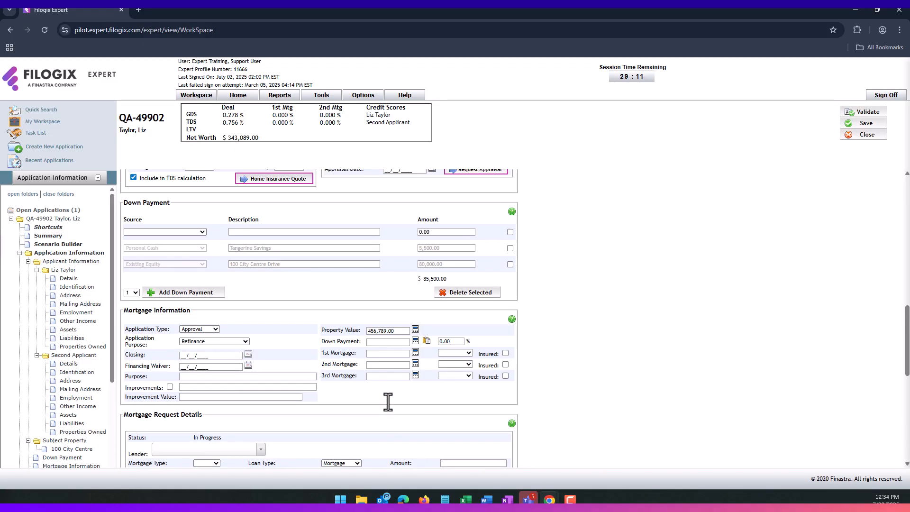
{"action": "scroll", "coordinate": [388, 401], "scroll_direction": "up", "scroll_amount": 4}
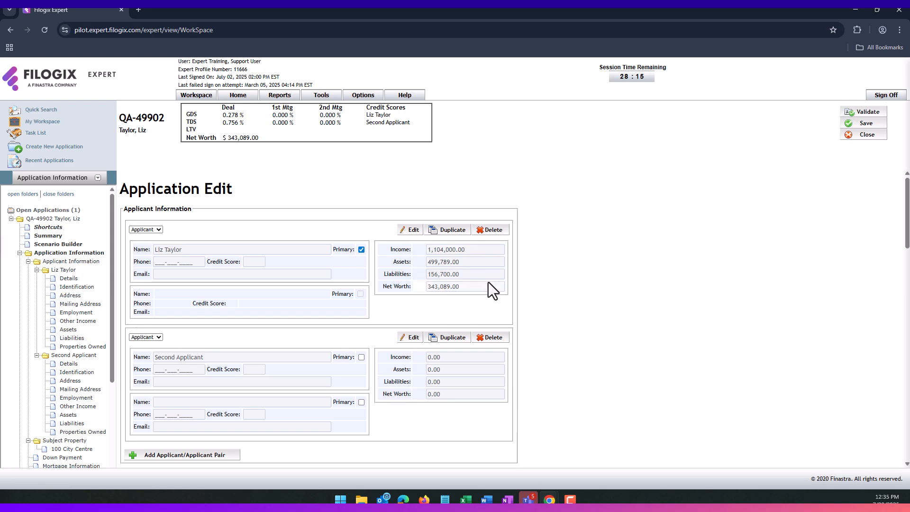
- Delete the Second Applicant's pair and confirm with OK
{"action": "left_click", "coordinate": [484, 339]}
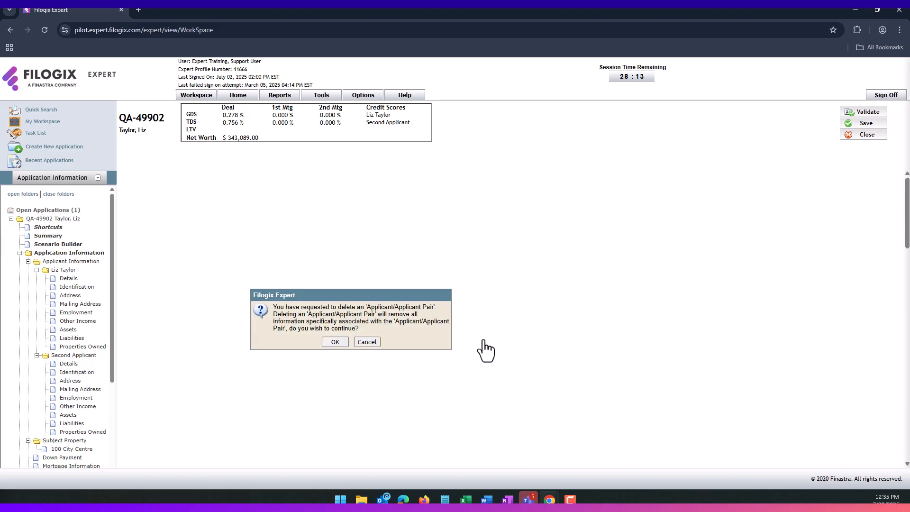
{"action": "left_click", "coordinate": [336, 342]}
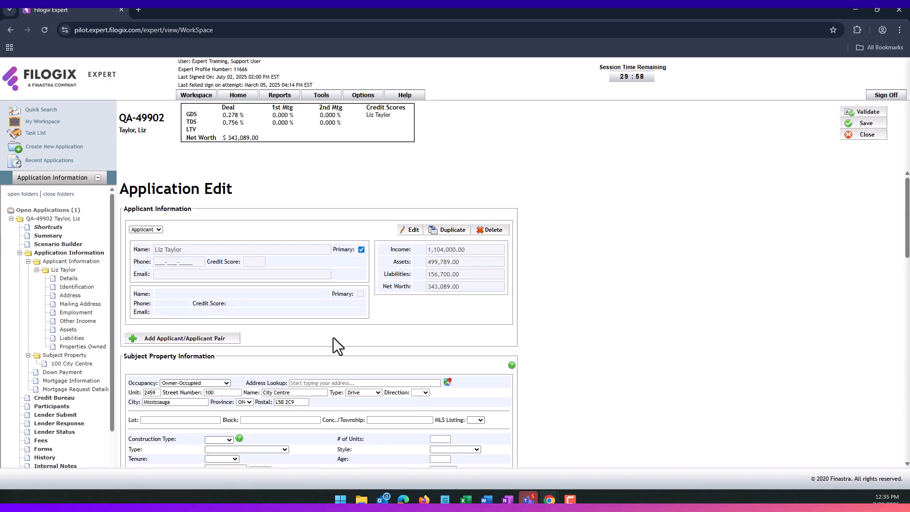
- Mark the property not MLS listed, with Existing construction, Detached type and FreeHold tenure
{"action": "scroll", "coordinate": [342, 300], "scroll_direction": "down", "scroll_amount": 4}
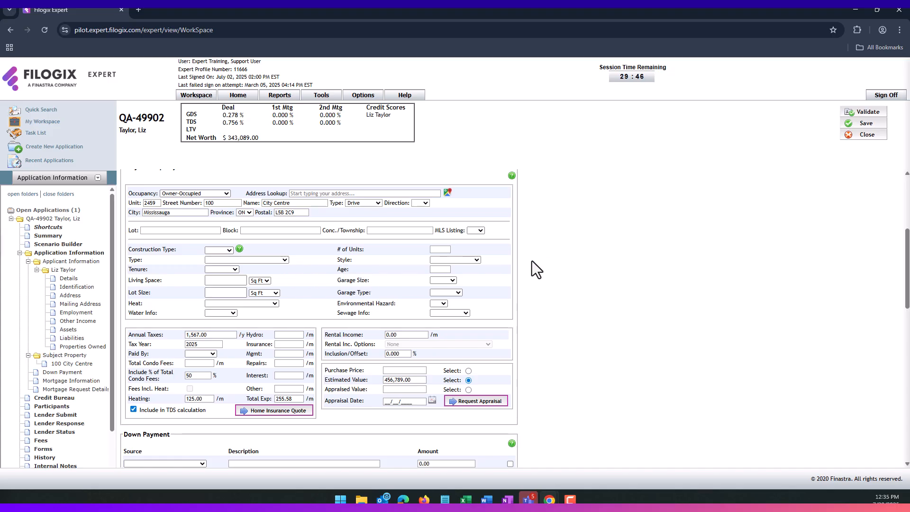
{"action": "left_click", "coordinate": [482, 230]}
{"action": "left_click", "coordinate": [476, 262]}
{"action": "left_click", "coordinate": [220, 250]}
{"action": "left_click", "coordinate": [212, 272]}
{"action": "left_click", "coordinate": [223, 261]}
{"action": "left_click", "coordinate": [221, 284]}
{"action": "left_click", "coordinate": [221, 269]}
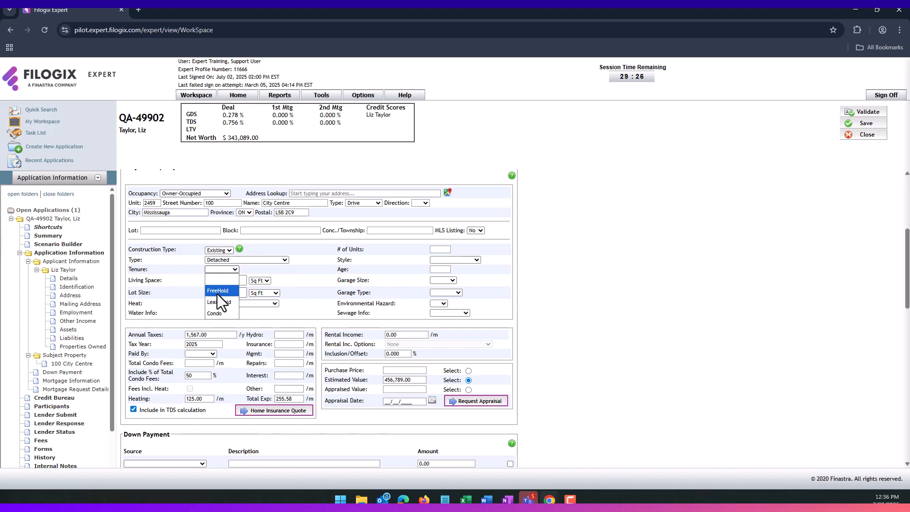
{"action": "left_click", "coordinate": [225, 291]}
- Enter 1,895 living space and 2,245 lot size, Electric Baseboard heating, Municipal water
{"action": "left_click", "coordinate": [219, 292]}
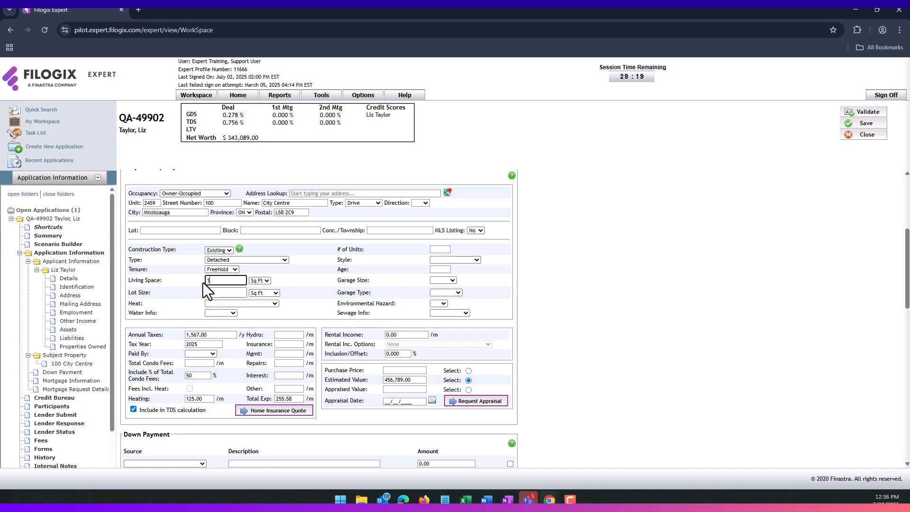
{"action": "left_click", "coordinate": [209, 283]}
{"action": "type", "text": "1,895"}
{"action": "left_click", "coordinate": [214, 292]}
{"action": "type", "text": "2,245"}
{"action": "left_click", "coordinate": [301, 286]}
{"action": "left_click", "coordinate": [266, 304]}
{"action": "left_click", "coordinate": [238, 323]}
{"action": "left_click", "coordinate": [216, 313]}
{"action": "left_click", "coordinate": [222, 334]}
- Set 1 unit, Two Storey style, age 24, single attached garage, no hazard, Municipal sewage
{"action": "left_click", "coordinate": [440, 249]}
{"action": "type", "text": "1"}
{"action": "left_click", "coordinate": [474, 260]}
{"action": "left_click", "coordinate": [442, 295]}
{"action": "left_click", "coordinate": [440, 269]}
{"action": "type", "text": "24"}
{"action": "left_click", "coordinate": [438, 303]}
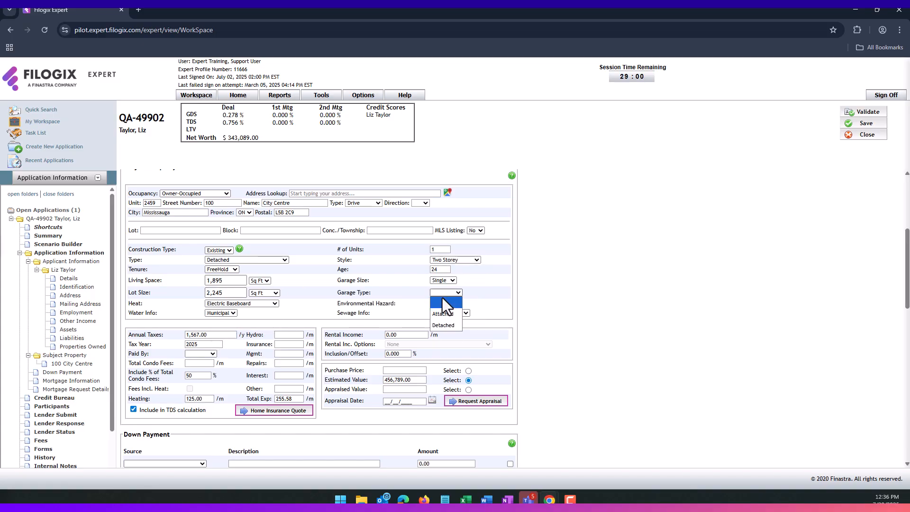
{"action": "left_click", "coordinate": [436, 322]}
{"action": "left_click", "coordinate": [450, 313]}
{"action": "left_click", "coordinate": [436, 334]}
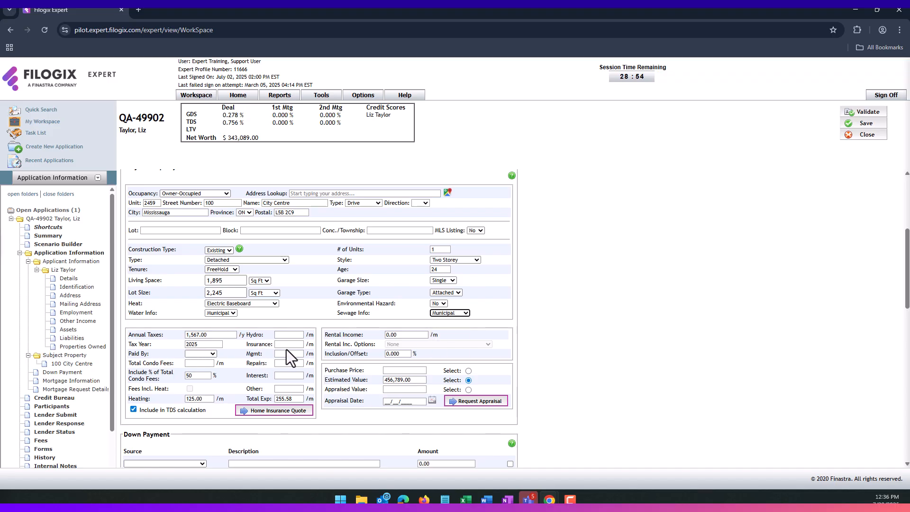
- Set property taxes as paid by Borrower
{"action": "left_click", "coordinate": [207, 356]}
{"action": "left_click", "coordinate": [199, 368]}
{"action": "left_click", "coordinate": [246, 359]}
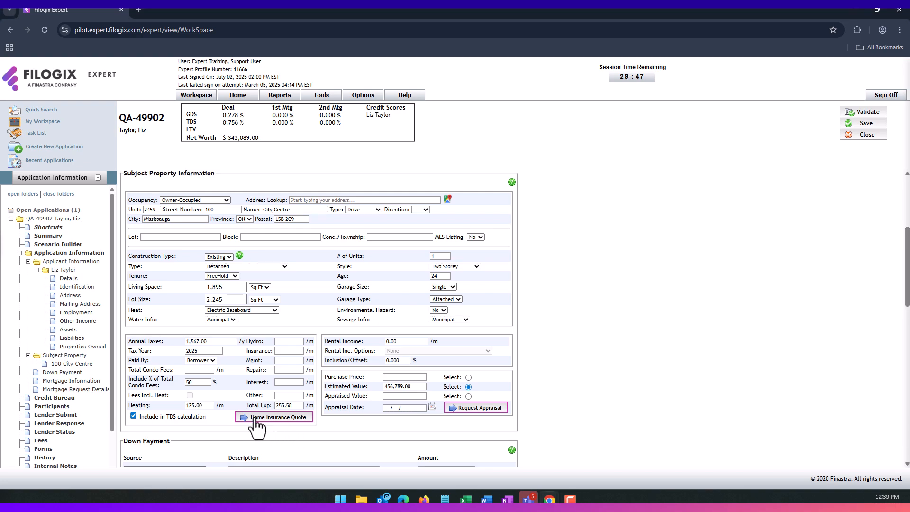
- Close the Surex home insurance request without submitting, then open the appraisal request
{"action": "left_click", "coordinate": [254, 418]}
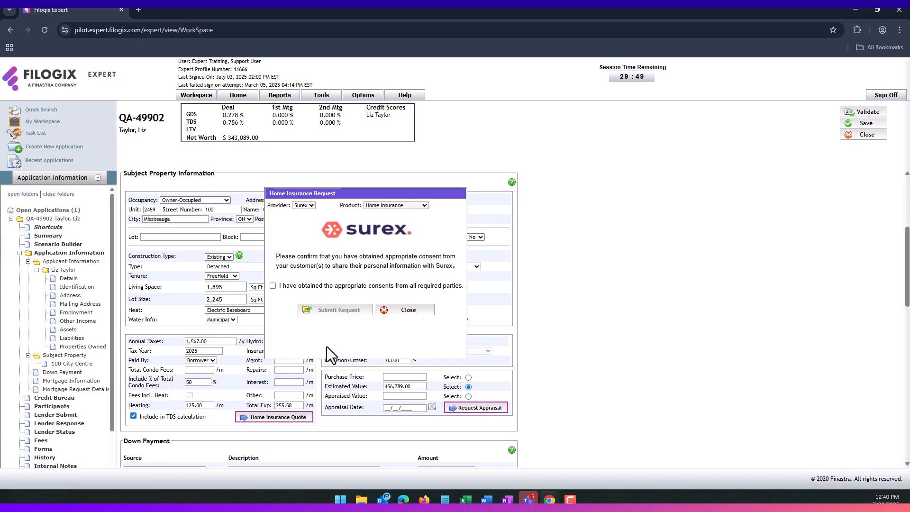
{"action": "left_click", "coordinate": [409, 314]}
{"action": "scroll", "coordinate": [417, 327], "scroll_direction": "down", "scroll_amount": 1}
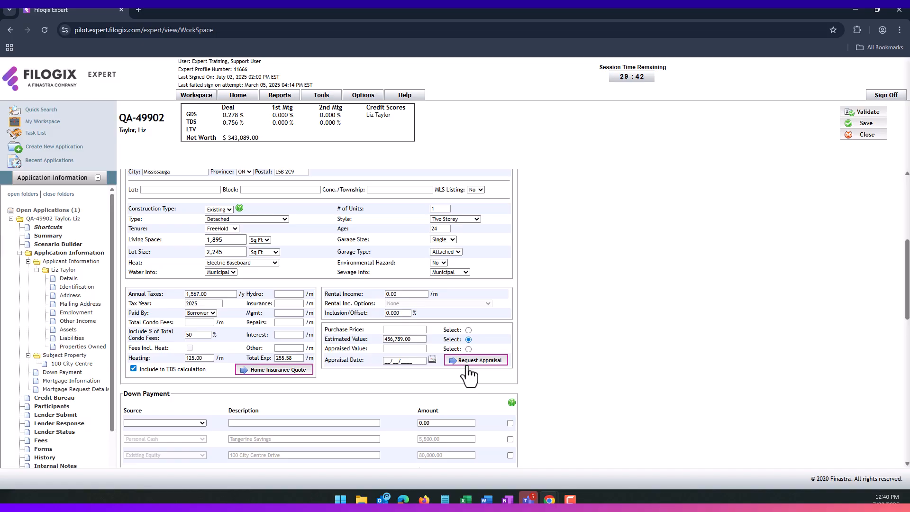
{"action": "left_click", "coordinate": [471, 365]}
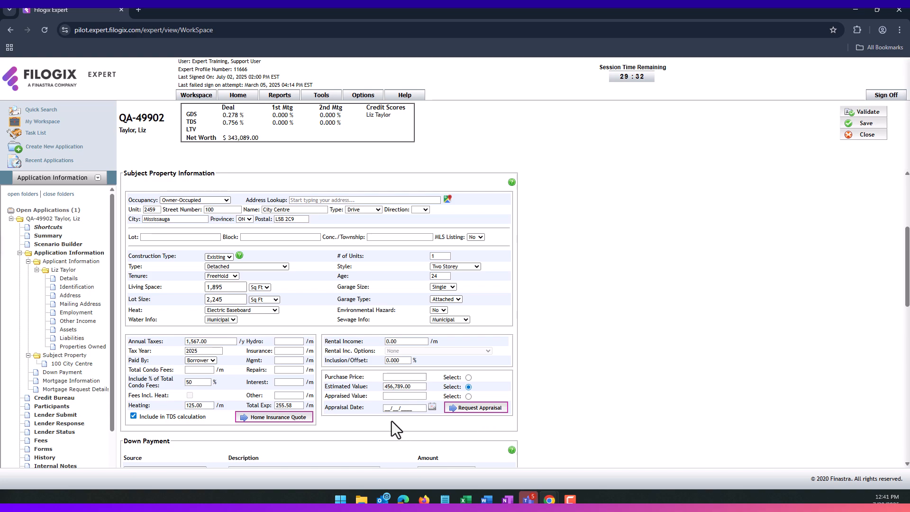
- Delete the checked blank down payment row and confirm, leaving 85,500.00 total
{"action": "scroll", "coordinate": [391, 421], "scroll_direction": "down", "scroll_amount": 4}
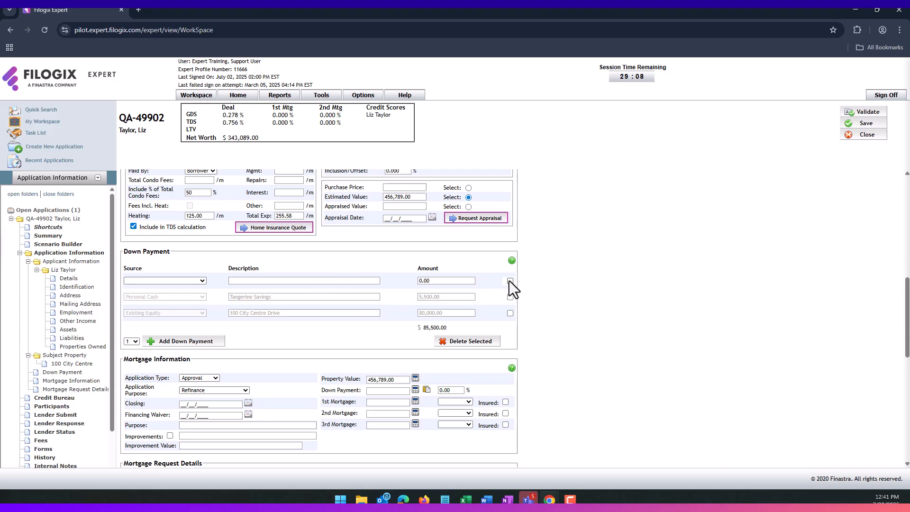
{"action": "left_click", "coordinate": [453, 342]}
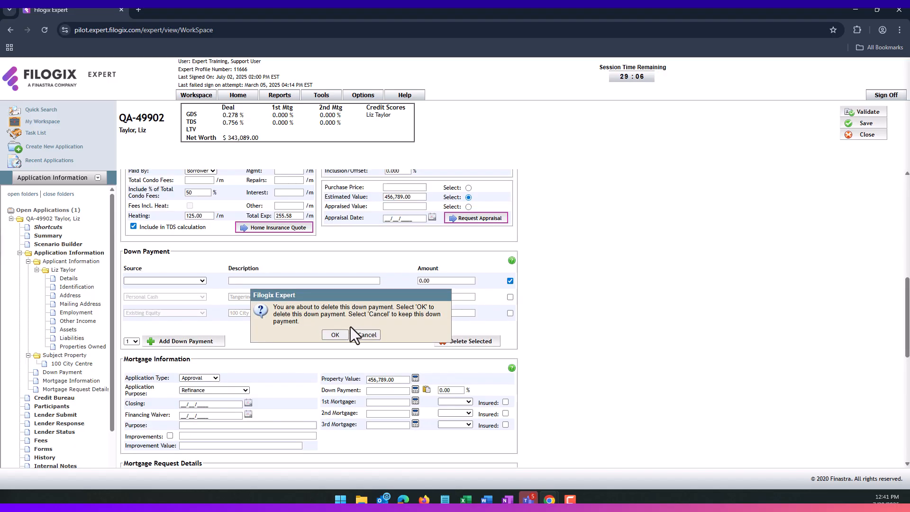
{"action": "left_click", "coordinate": [340, 334]}
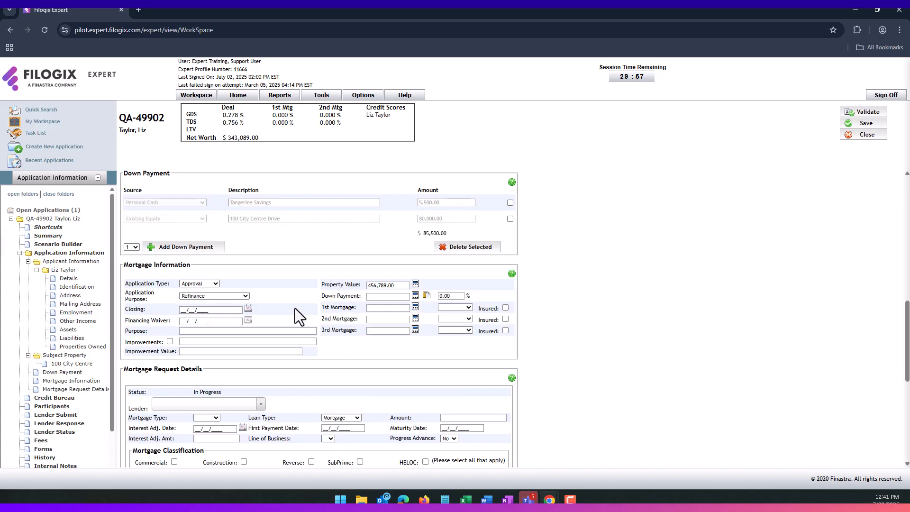
- Set the closing date to August 14, 2025 and the purpose to Refinance
{"action": "left_click", "coordinate": [248, 309]}
{"action": "left_click", "coordinate": [247, 325]}
{"action": "left_click", "coordinate": [246, 413]}
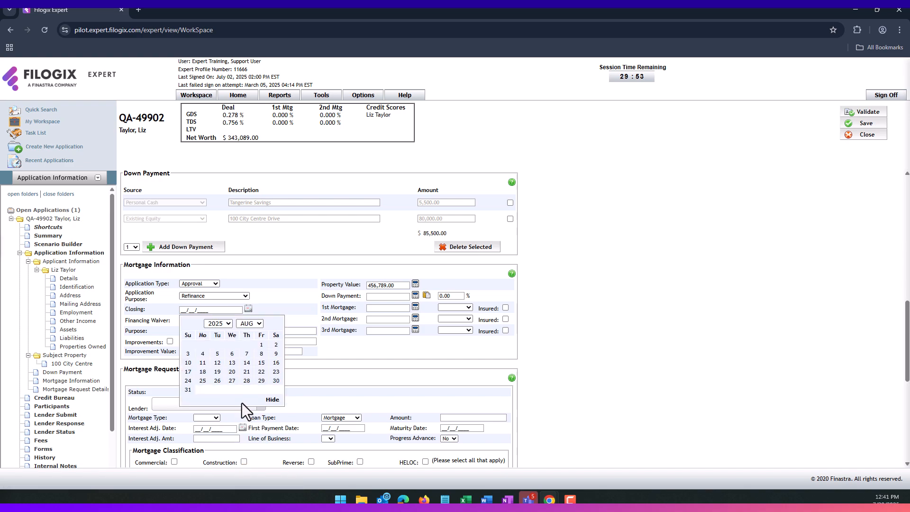
{"action": "left_click", "coordinate": [246, 362]}
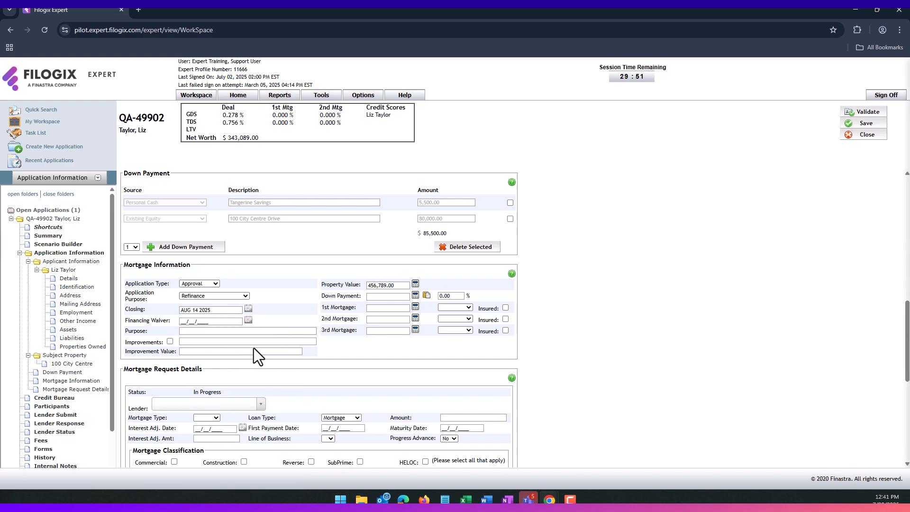
{"action": "left_click", "coordinate": [215, 331]}
{"action": "type", "text": "Refinance"}
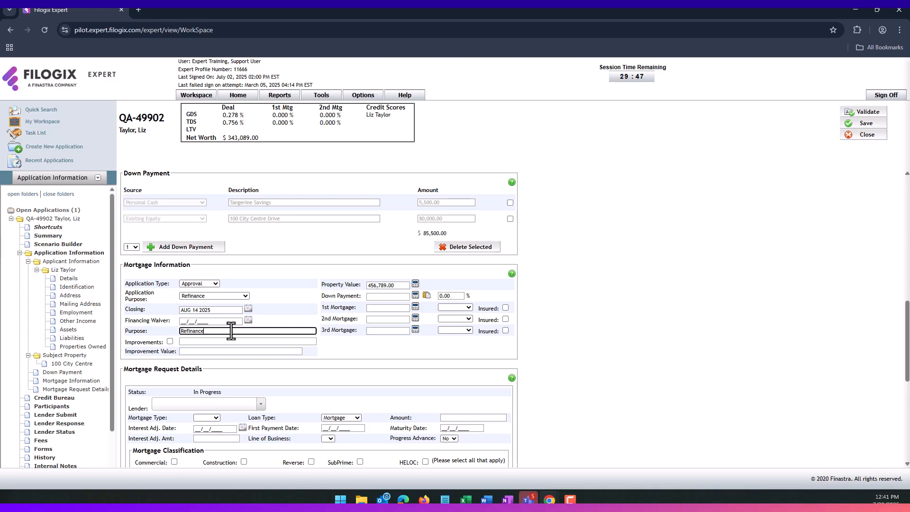
{"action": "left_click", "coordinate": [301, 303]}
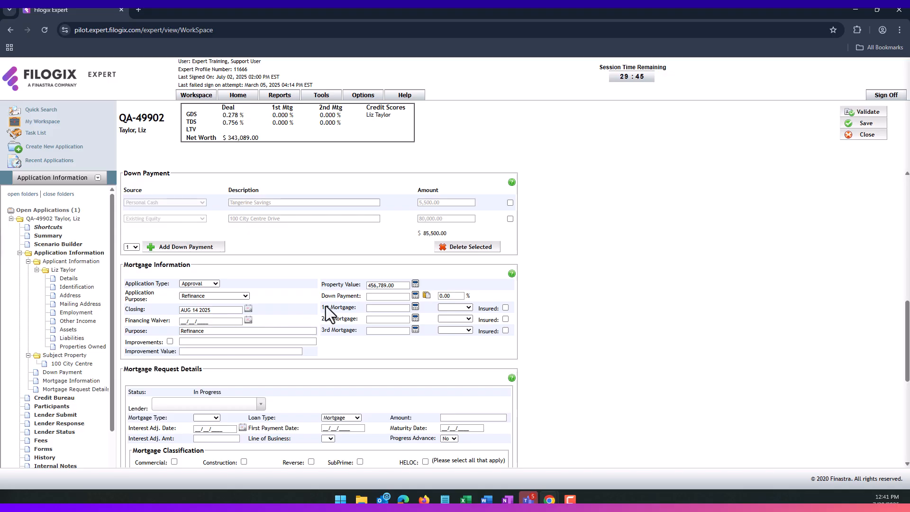
- Fill the 85,500.00 down payment, calculate the 371,289.00 1st mortgage, and mark it Requested
{"action": "left_click", "coordinate": [426, 295]}
{"action": "double_click", "coordinate": [451, 295]}
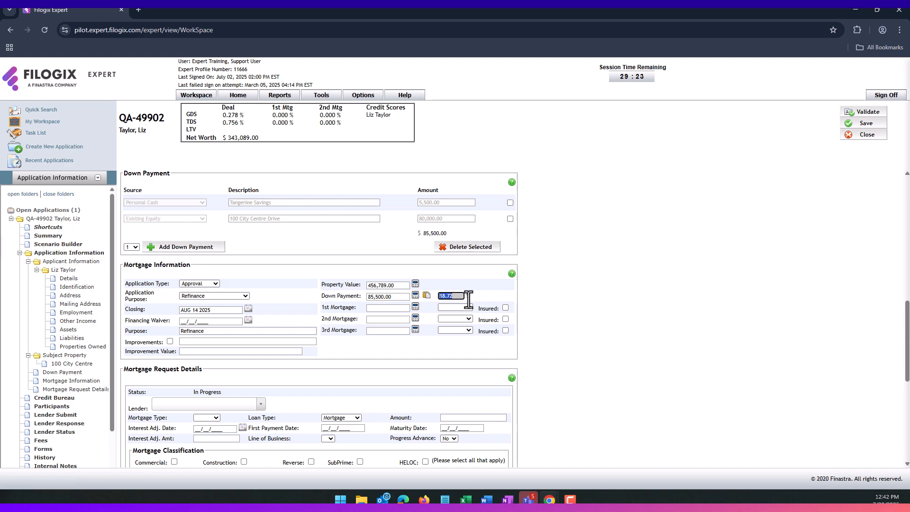
{"action": "type", "text": "5"}
{"action": "key", "text": "Tab"}
{"action": "left_click", "coordinate": [427, 295]}
{"action": "left_click", "coordinate": [415, 308]}
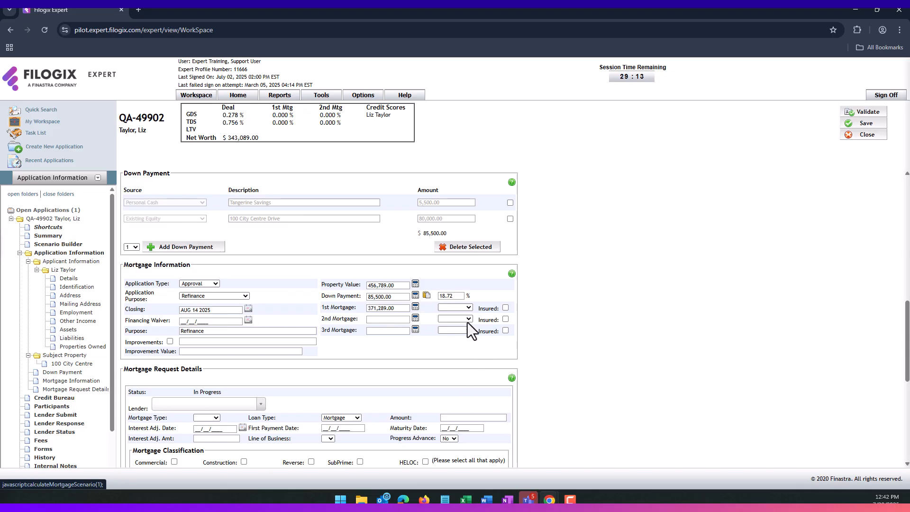
{"action": "left_click", "coordinate": [461, 308]}
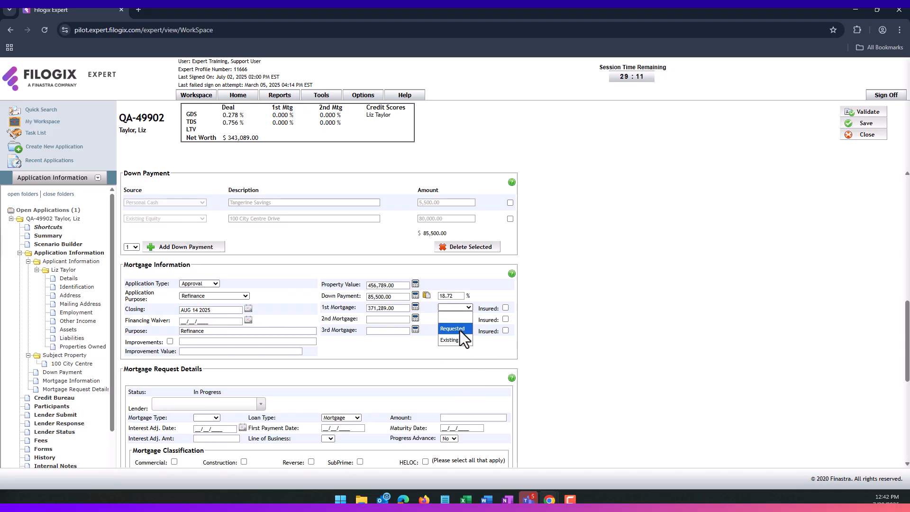
{"action": "left_click", "coordinate": [456, 329]}
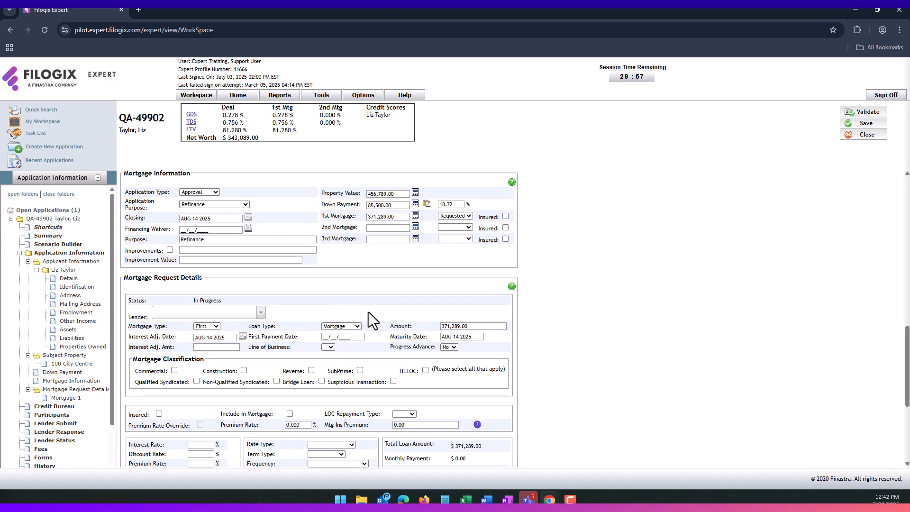
- Classify the mortgage as SubPrime, dismissing the FINTRAC warning so Suspicious Transaction stays unflagged
{"action": "scroll", "coordinate": [363, 302], "scroll_direction": "down", "scroll_amount": 2}
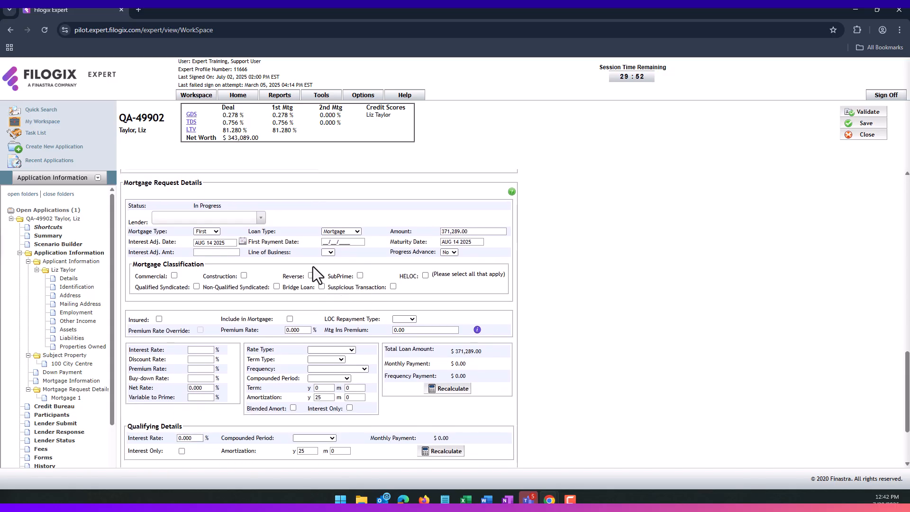
{"action": "left_click", "coordinate": [261, 219]}
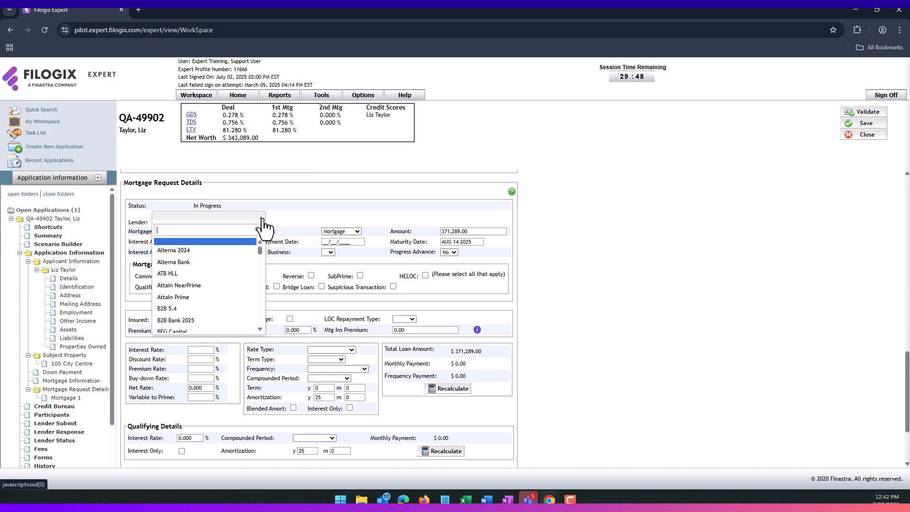
{"action": "left_click", "coordinate": [289, 211]}
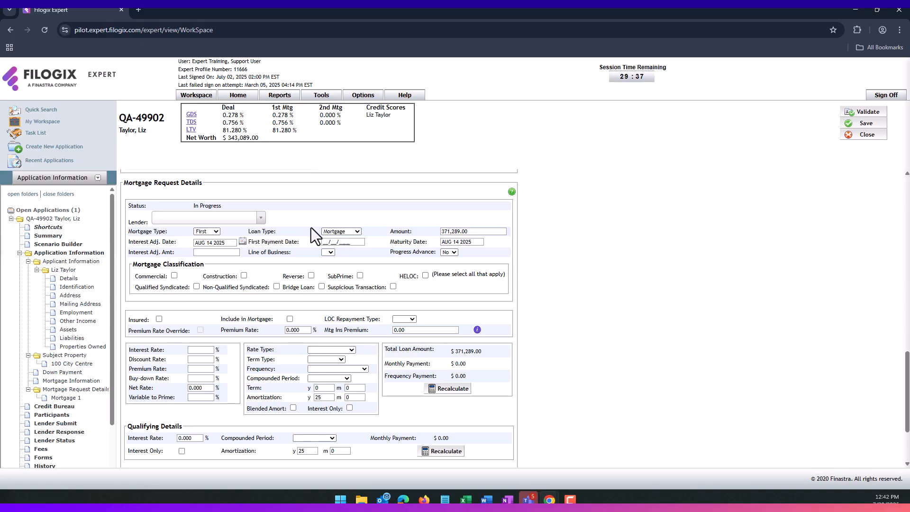
{"action": "scroll", "coordinate": [220, 231], "scroll_direction": "down", "scroll_amount": 1}
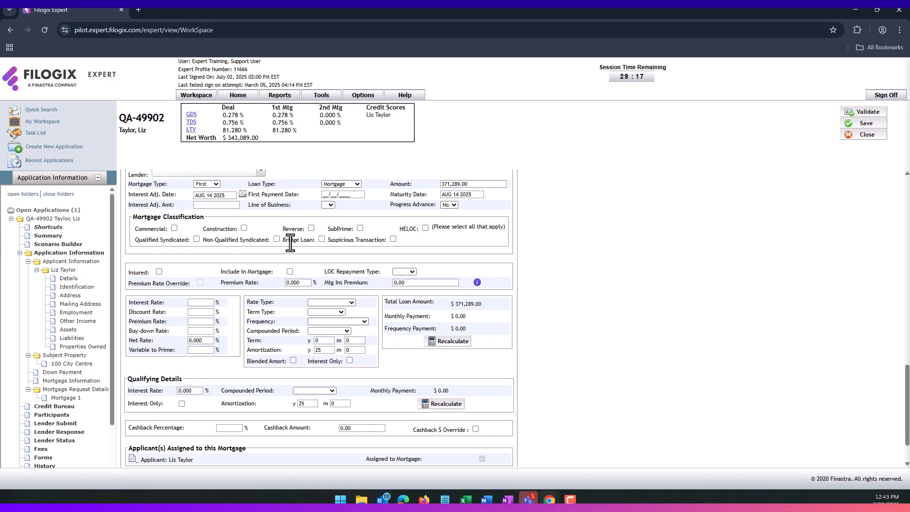
{"action": "left_click", "coordinate": [359, 228]}
{"action": "left_click", "coordinate": [393, 239]}
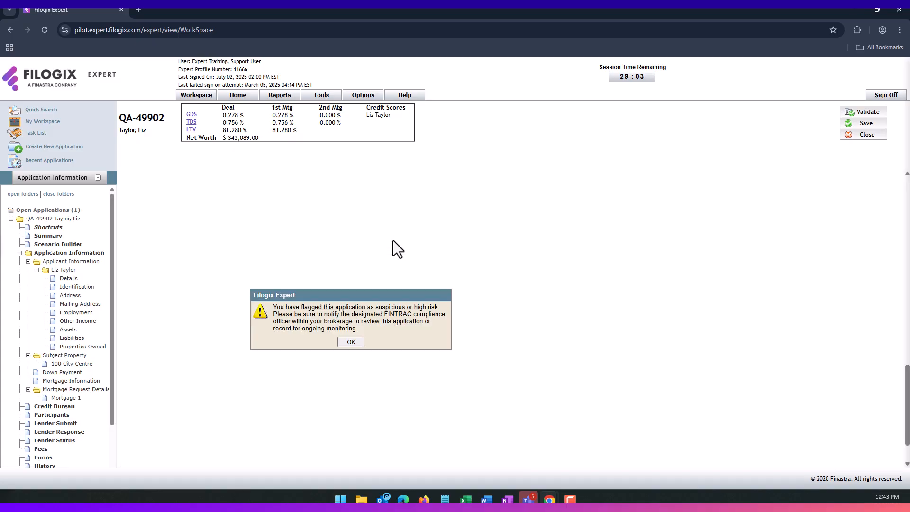
{"action": "right_click", "coordinate": [351, 349]}
{"action": "left_click", "coordinate": [340, 341]}
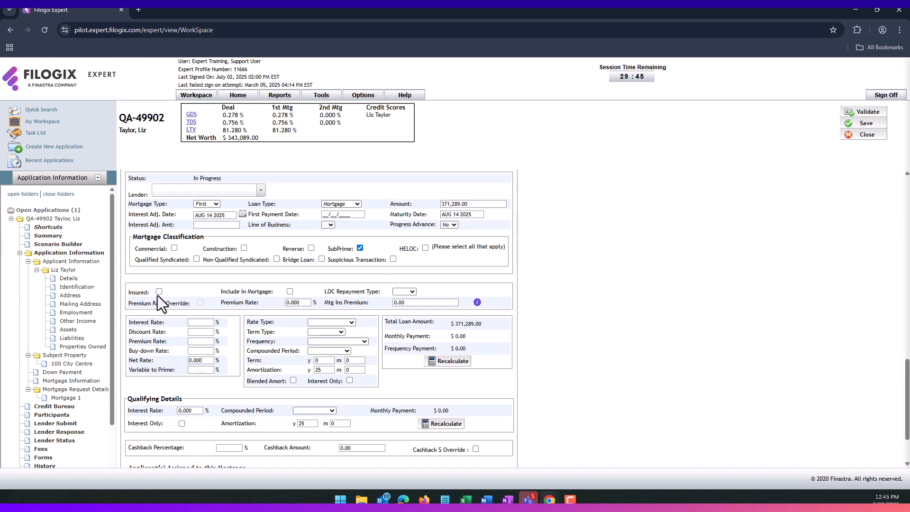
- Mark the mortgage Insured, recalculate, and turn off premium rate and loan-inclusion overrides
{"action": "left_click", "coordinate": [159, 292]}
{"action": "left_click", "coordinate": [459, 361]}
{"action": "left_click", "coordinate": [201, 302]}
{"action": "left_click", "coordinate": [450, 362]}
- Set a 5% closed, biweekly, semi-annually compounded 5-year term and recalculate to 2,159.44 monthly
{"action": "left_click", "coordinate": [198, 325]}
{"action": "type", "text": "5"}
{"action": "left_click", "coordinate": [326, 332]}
{"action": "left_click", "coordinate": [317, 353]}
{"action": "left_click", "coordinate": [325, 341]}
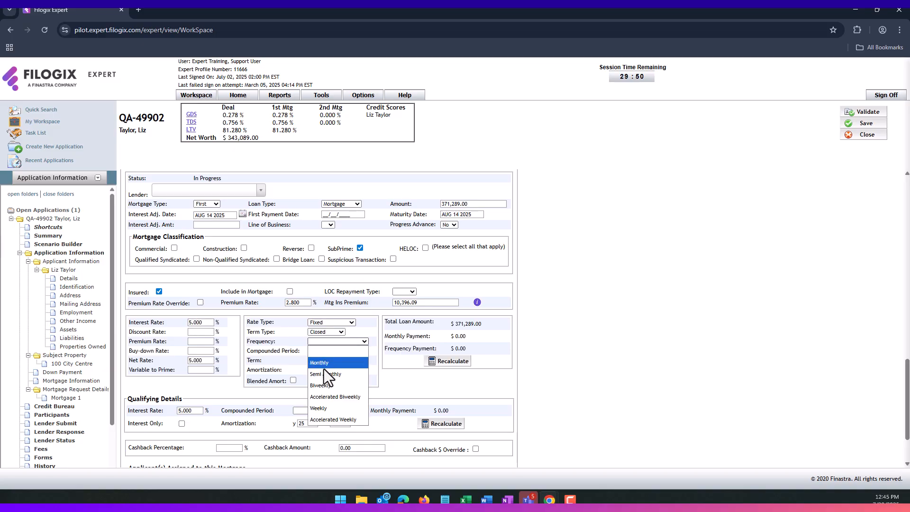
{"action": "left_click", "coordinate": [327, 378]}
{"action": "left_click", "coordinate": [332, 351]}
{"action": "left_click", "coordinate": [322, 366]}
{"action": "double_click", "coordinate": [322, 361]}
{"action": "type", "text": "5"}
{"action": "left_click", "coordinate": [317, 410]}
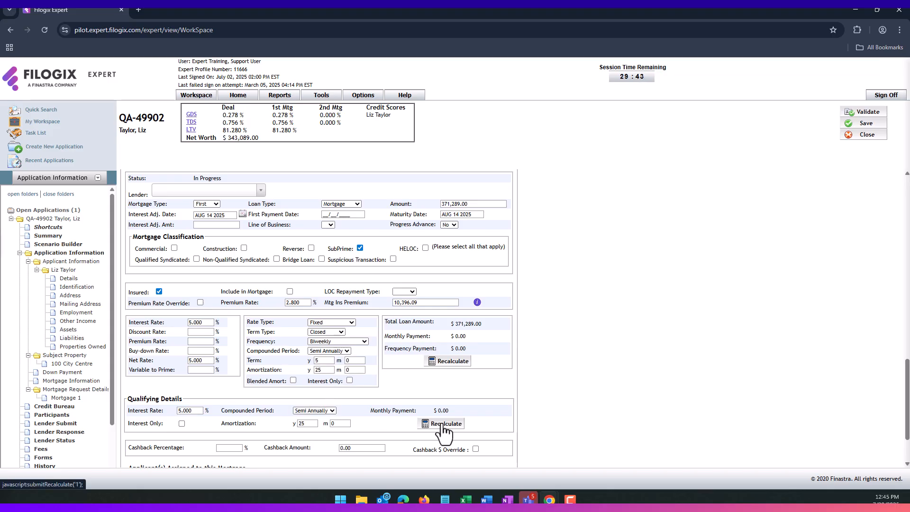
{"action": "left_click", "coordinate": [442, 425]}
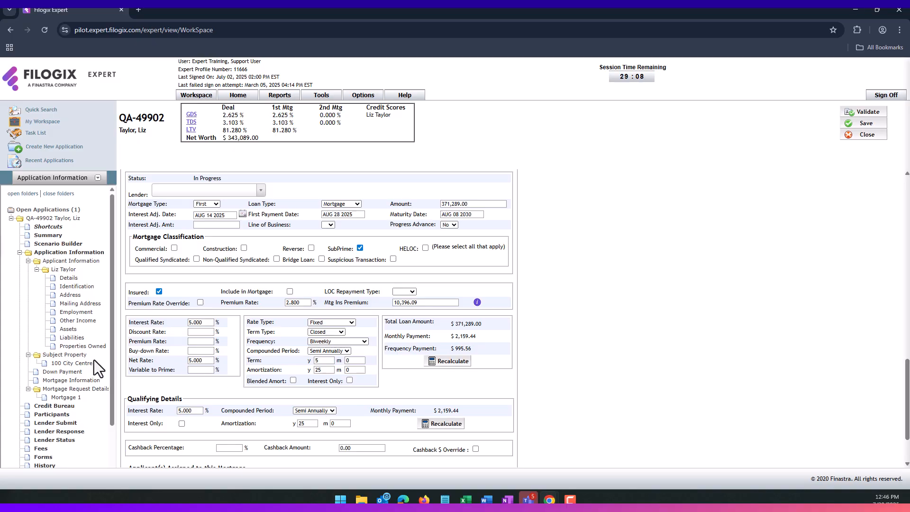
{"action": "scroll", "coordinate": [94, 360], "scroll_direction": "down", "scroll_amount": 2}
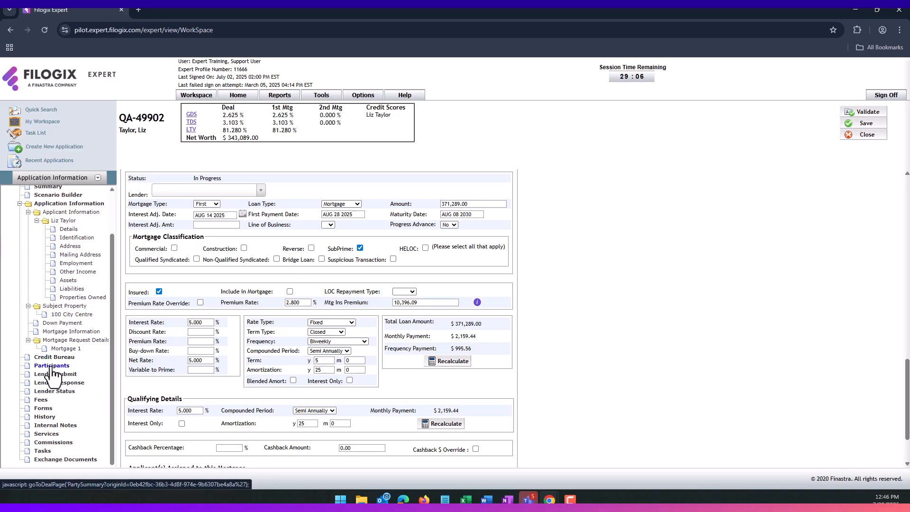
- From the application's Participants list, start selecting a Private Lender
{"action": "left_click", "coordinate": [52, 366]}
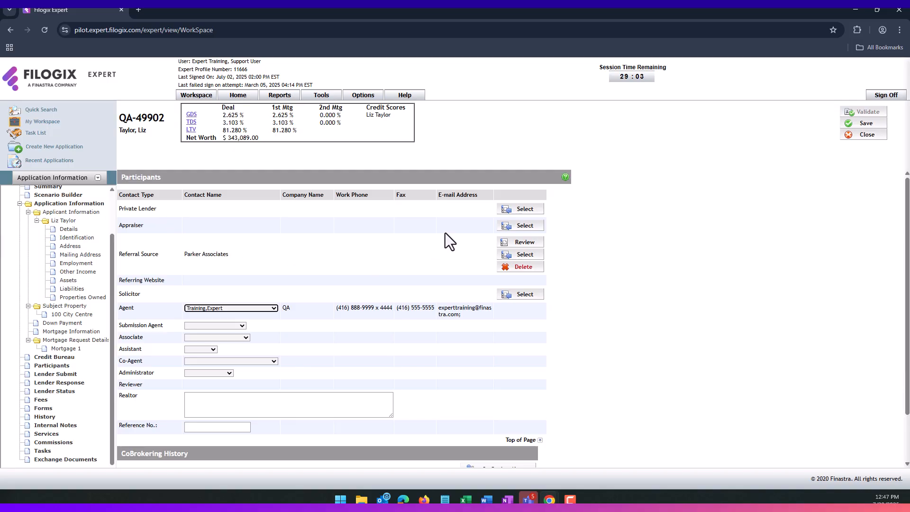
{"action": "left_click", "coordinate": [525, 209]}
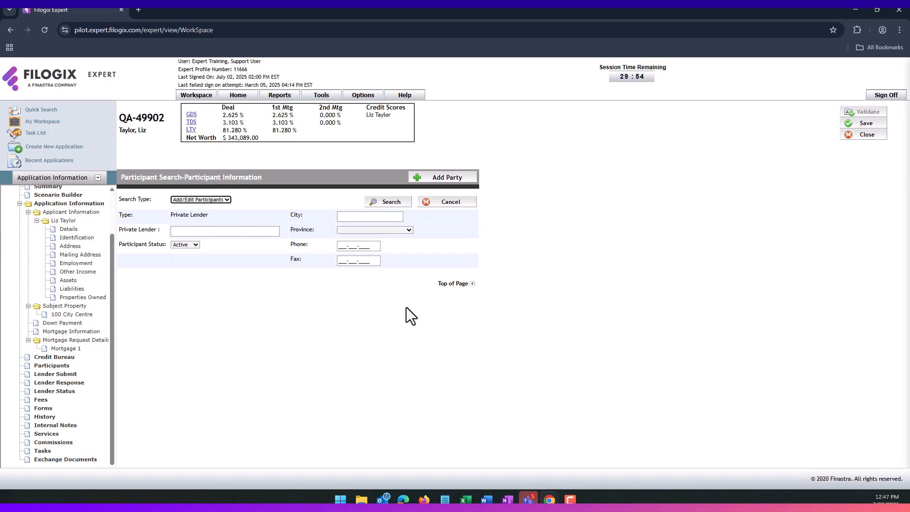
- Add FC Lending as a new User-level private lender, then return to the Participants list
{"action": "left_click", "coordinate": [440, 184]}
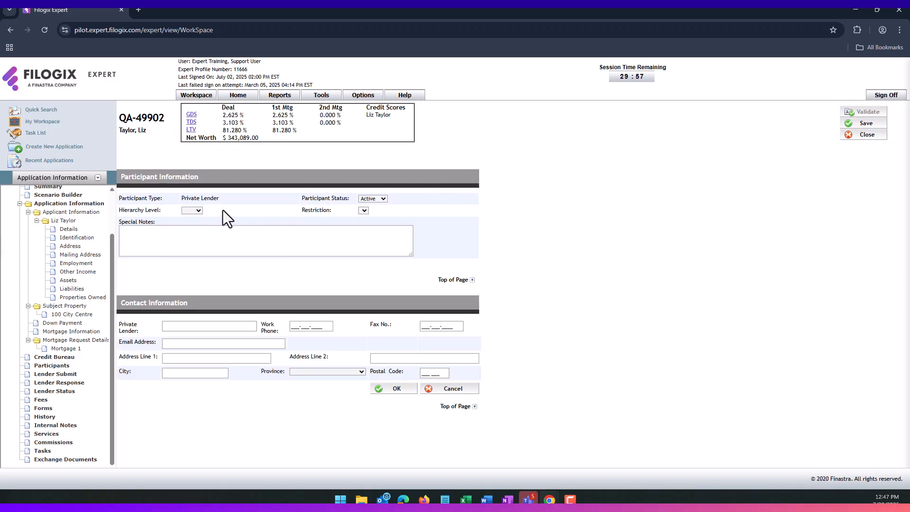
{"action": "left_click", "coordinate": [198, 211]}
{"action": "left_click", "coordinate": [194, 231]}
{"action": "left_click", "coordinate": [218, 325]}
{"action": "type", "text": "FC LEnd"}
{"action": "type", "text": "ending"}
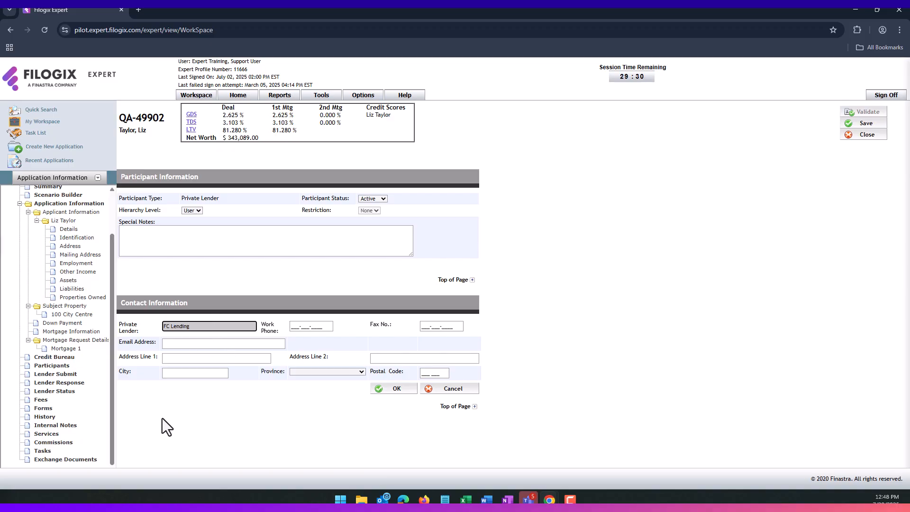
{"action": "left_click", "coordinate": [221, 415]}
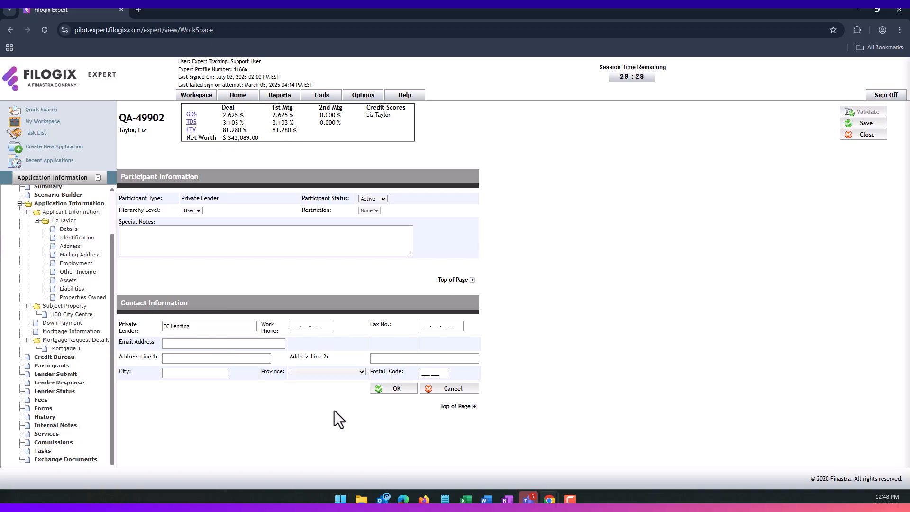
{"action": "left_click", "coordinate": [398, 389]}
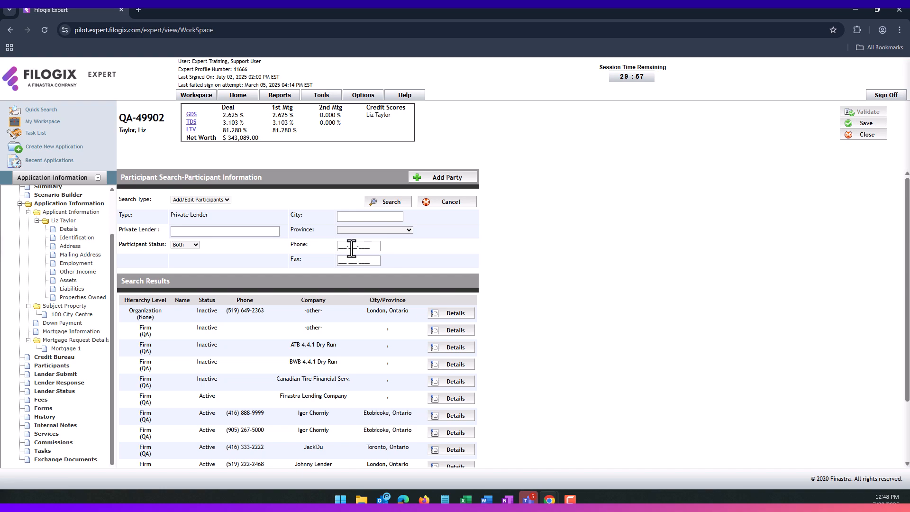
{"action": "left_click", "coordinate": [451, 202]}
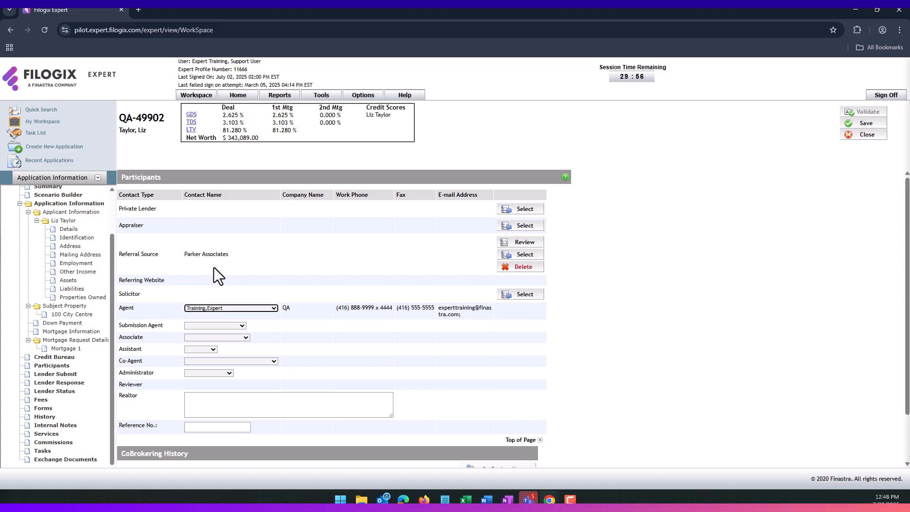
- Right-click and drag across a field on the Participants page
{"action": "right_click", "coordinate": [212, 266]}
{"action": "left_click_drag", "start_coordinate": [199, 264], "coordinate": [195, 264]}
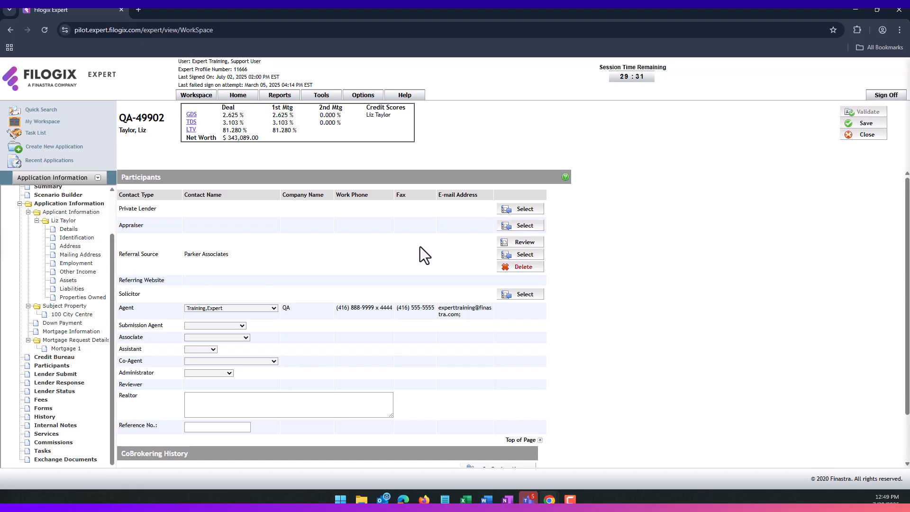
- In the appraiser search, switch Search Type to Add/Edit Participants and add a new party
{"action": "left_click", "coordinate": [521, 227]}
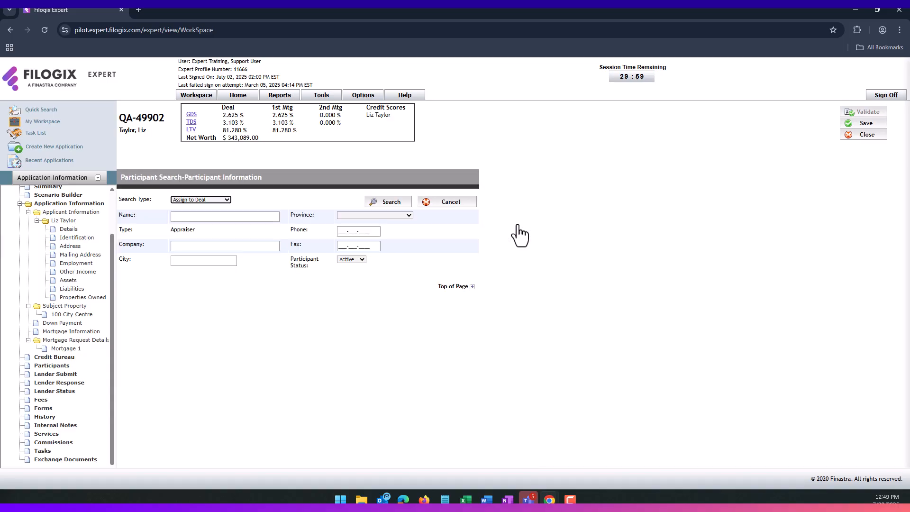
{"action": "left_click", "coordinate": [179, 199]}
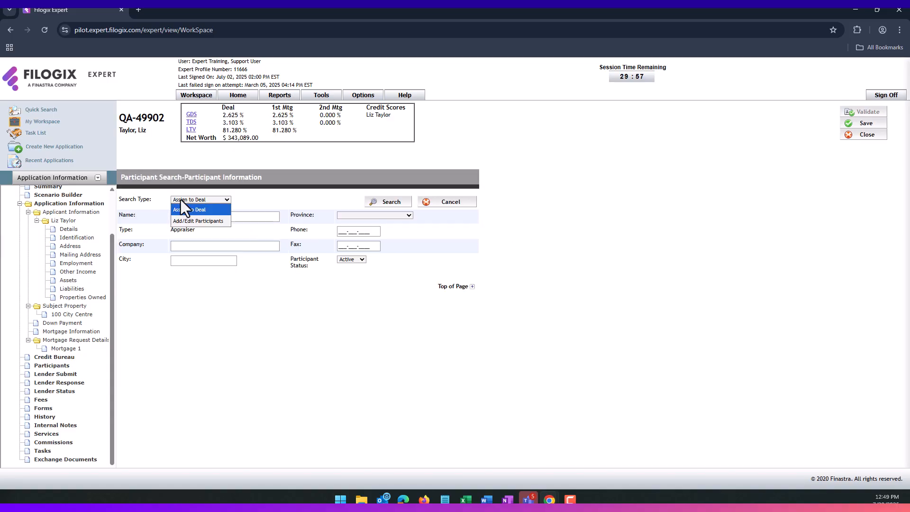
{"action": "left_click", "coordinate": [189, 220]}
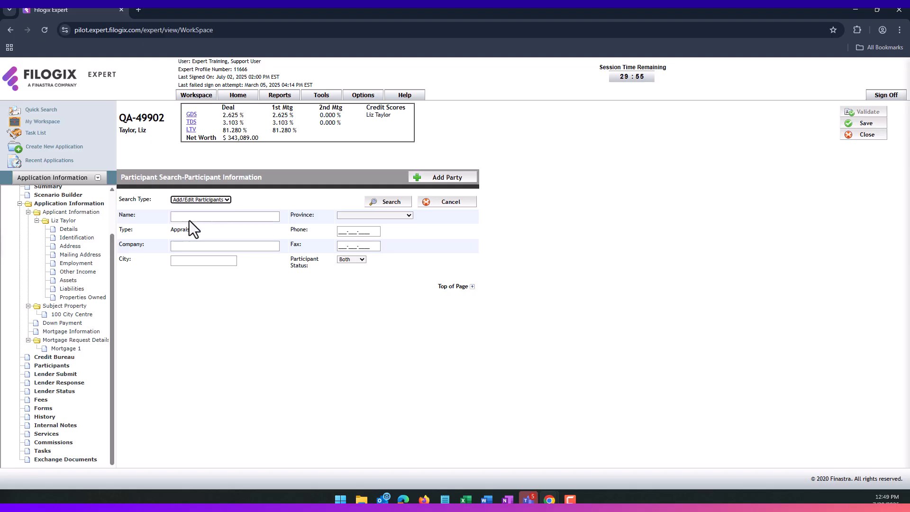
{"action": "left_click", "coordinate": [452, 180]}
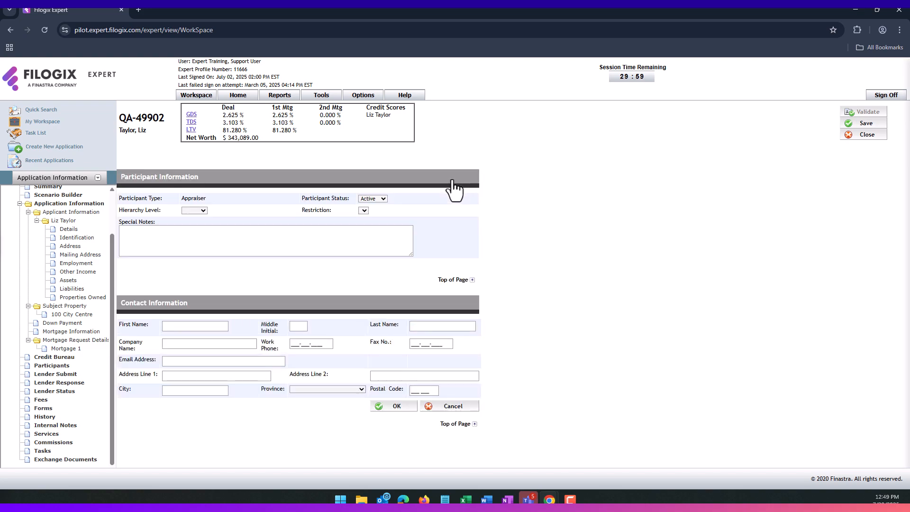
- Save a User-level appraiser with the contact's first and last name and company July Appraisals
{"action": "left_click", "coordinate": [195, 211]}
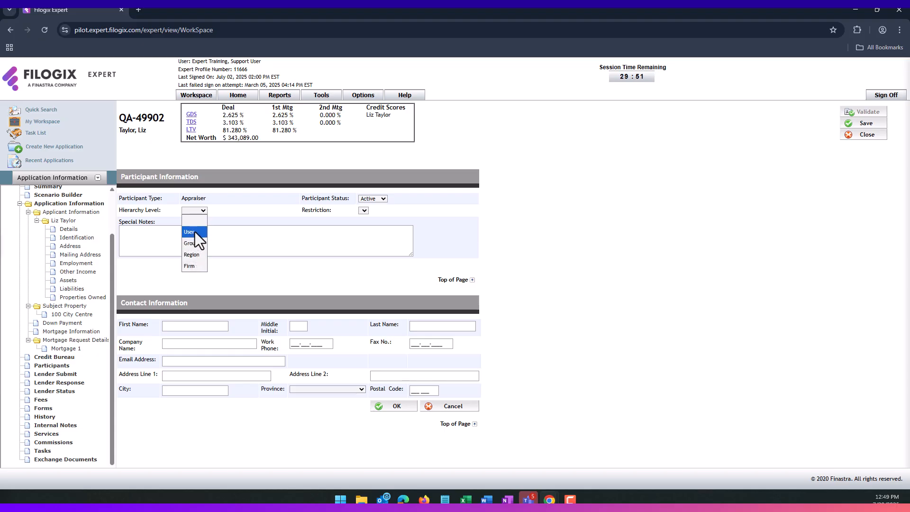
{"action": "left_click", "coordinate": [192, 232]}
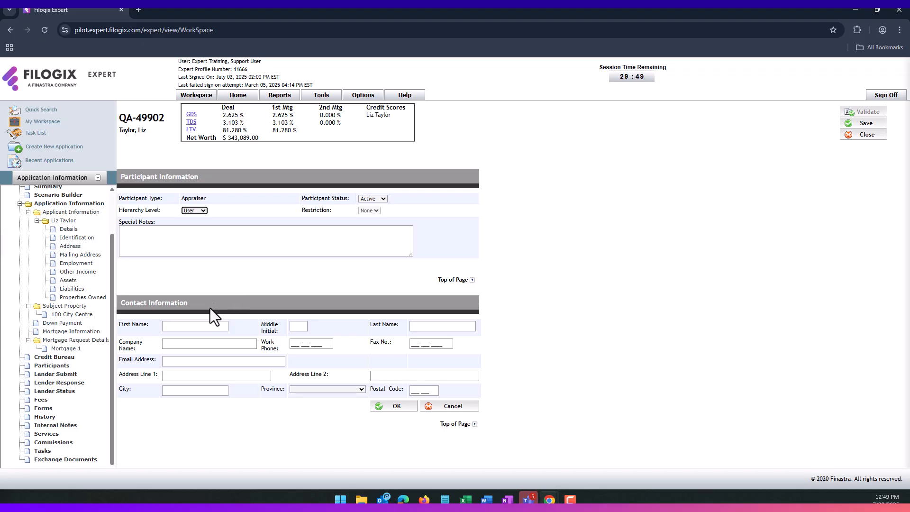
{"action": "left_click", "coordinate": [193, 325]}
{"action": "type", "text": "June"}
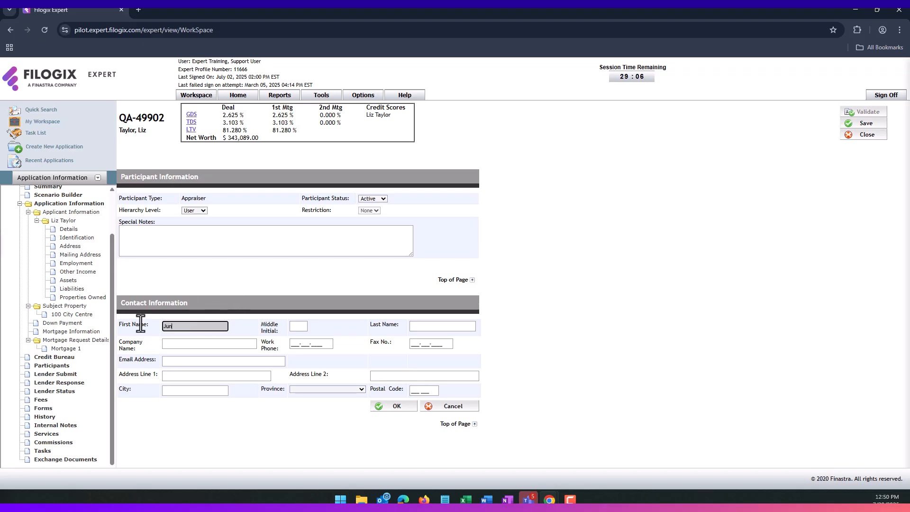
{"action": "key", "text": "Tab"}
{"action": "key", "text": "Tab"}
{"action": "type", "text": "Aug"}
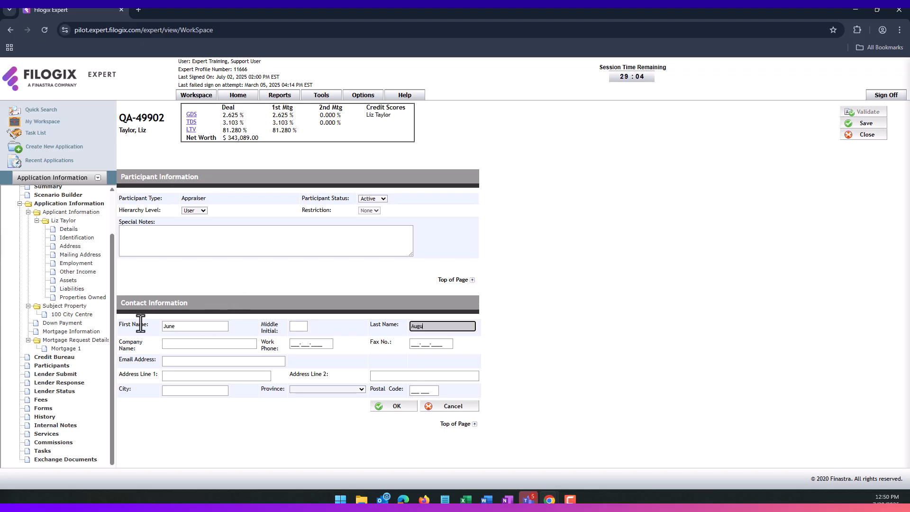
{"action": "key", "text": "Tab"}
{"action": "type", "text": "July Appra"}
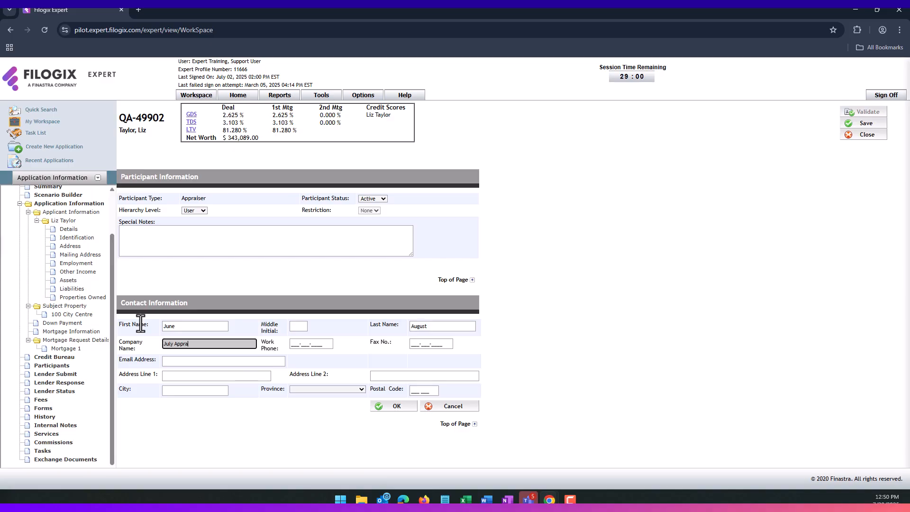
{"action": "type", "text": "isals"}
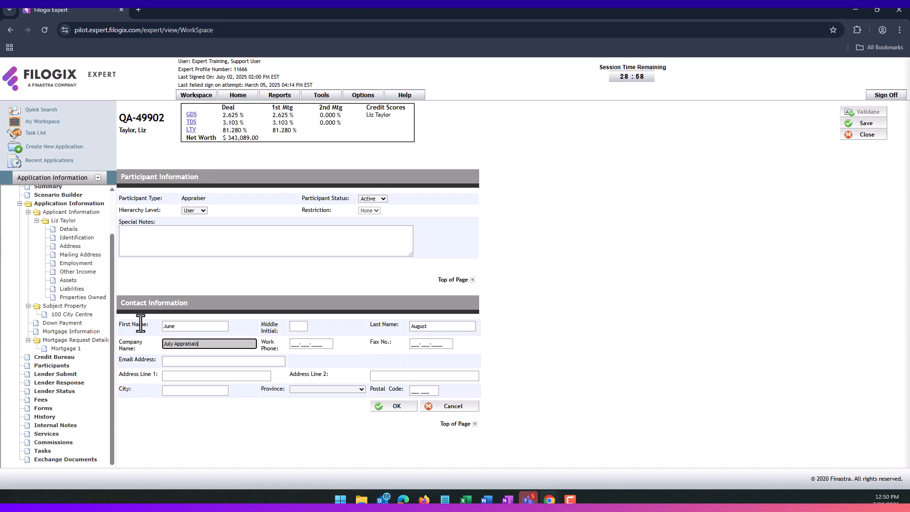
{"action": "left_click", "coordinate": [393, 409]}
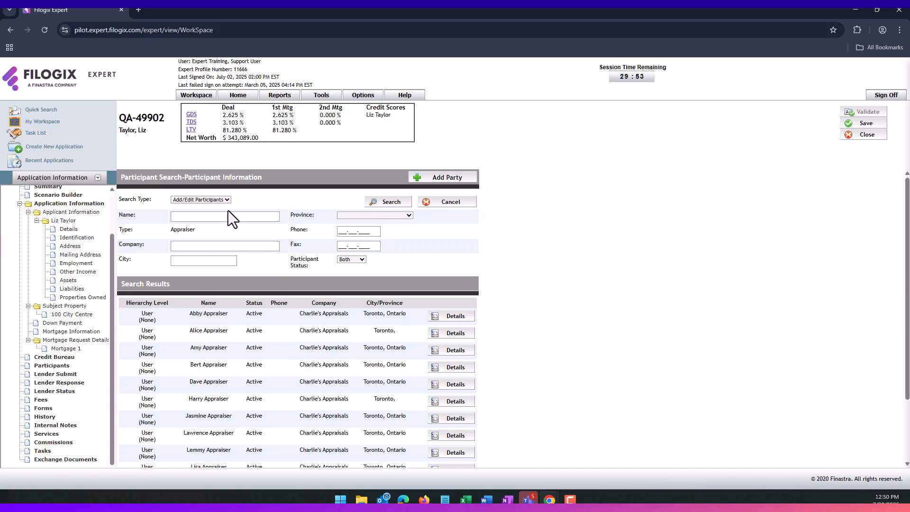
- With Search Type Assign to Deal, find the appraiser by first name and assign them
{"action": "left_click", "coordinate": [207, 199]}
{"action": "left_click", "coordinate": [198, 209]}
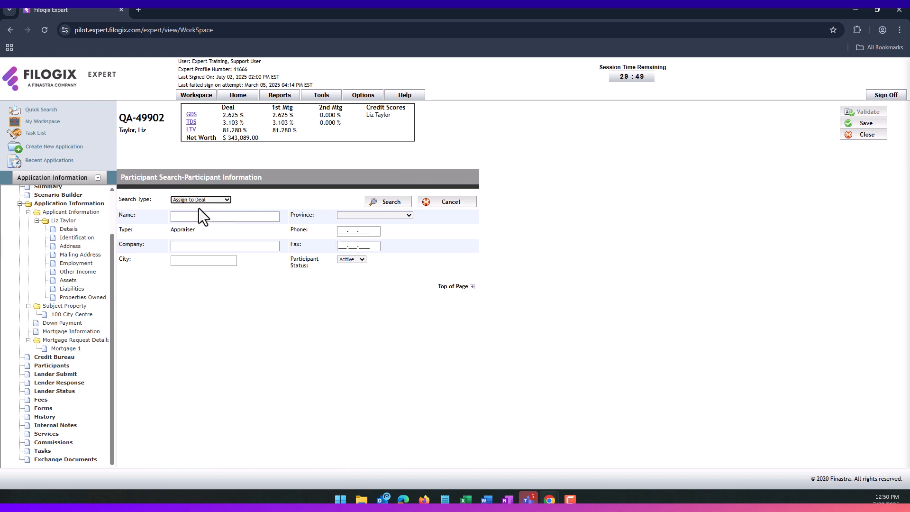
{"action": "left_click", "coordinate": [203, 217]}
{"action": "type", "text": "June"}
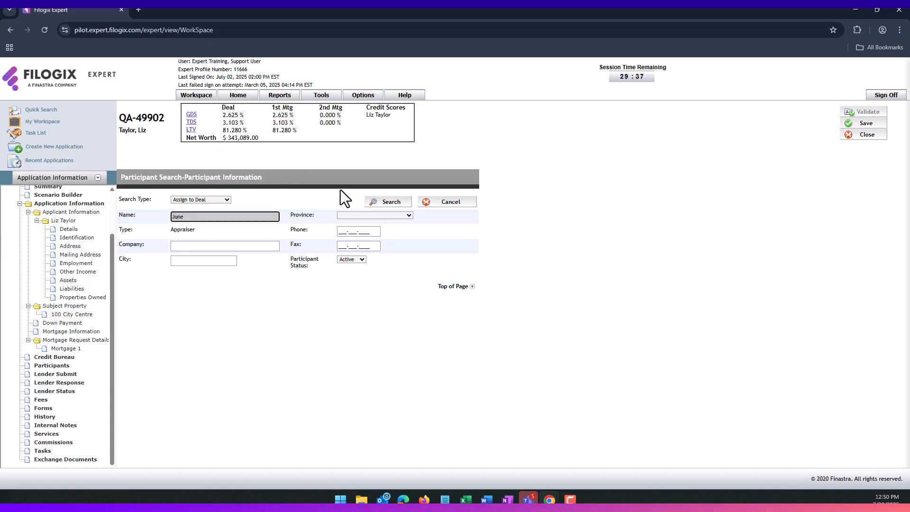
{"action": "left_click", "coordinate": [387, 202]}
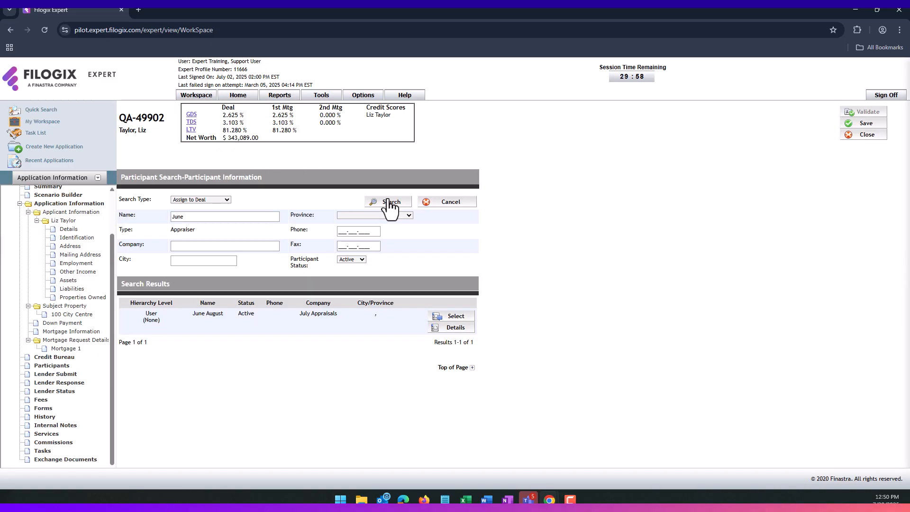
{"action": "left_click", "coordinate": [456, 317]}
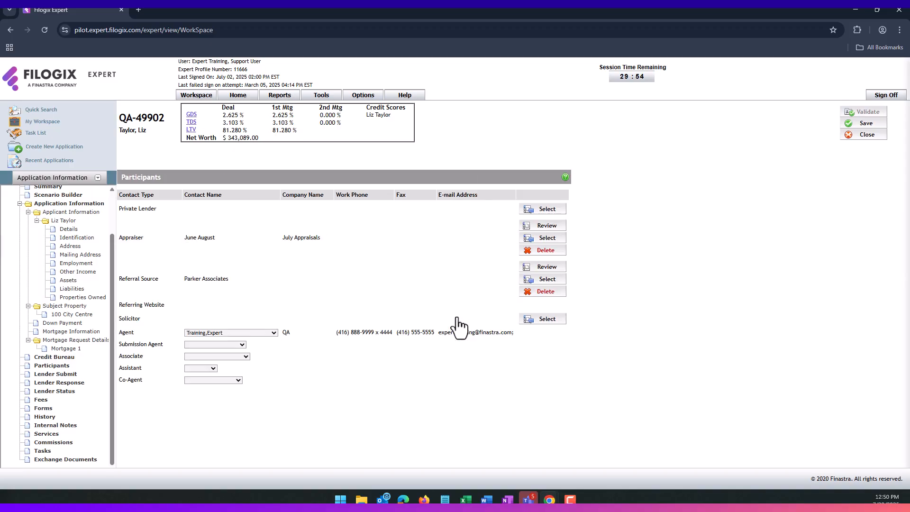
{"action": "left_click_drag", "start_coordinate": [311, 238], "coordinate": [199, 238]}
{"action": "left_click", "coordinate": [232, 258]}
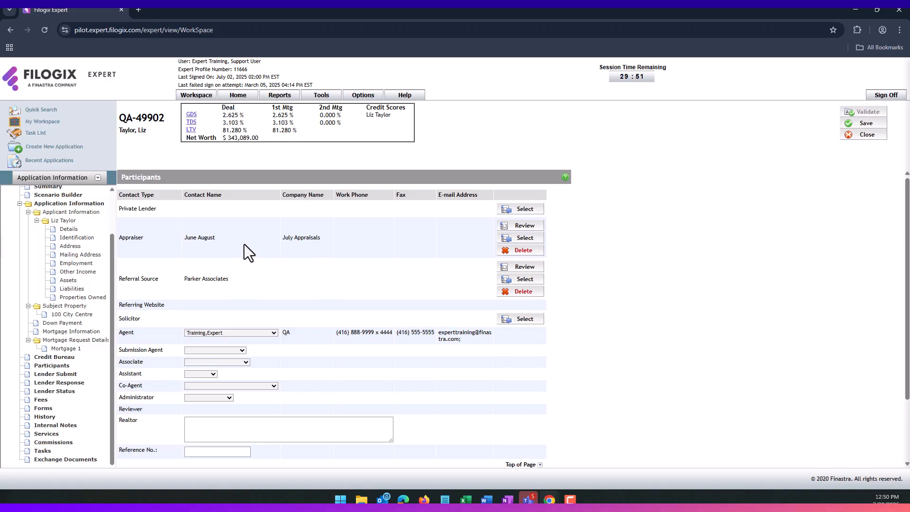
{"action": "scroll", "coordinate": [244, 243], "scroll_direction": "down", "scroll_amount": 2}
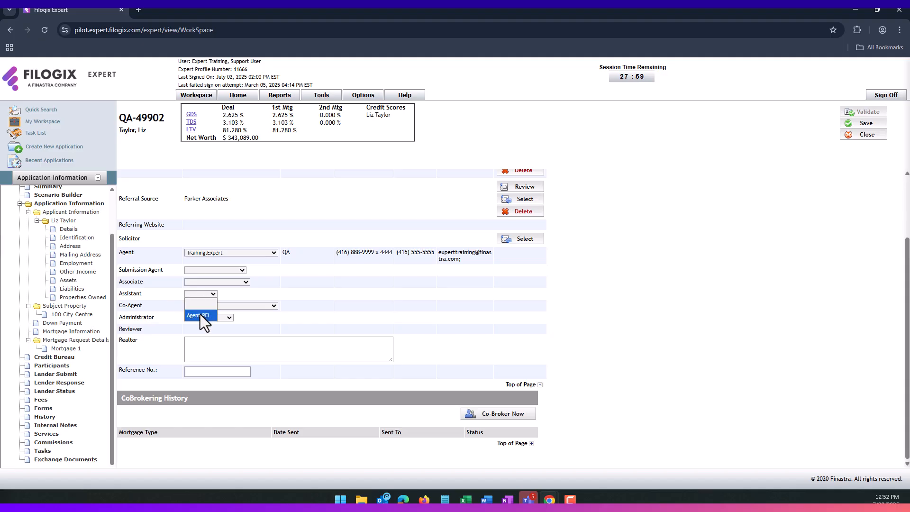
{"action": "left_click", "coordinate": [170, 309]}
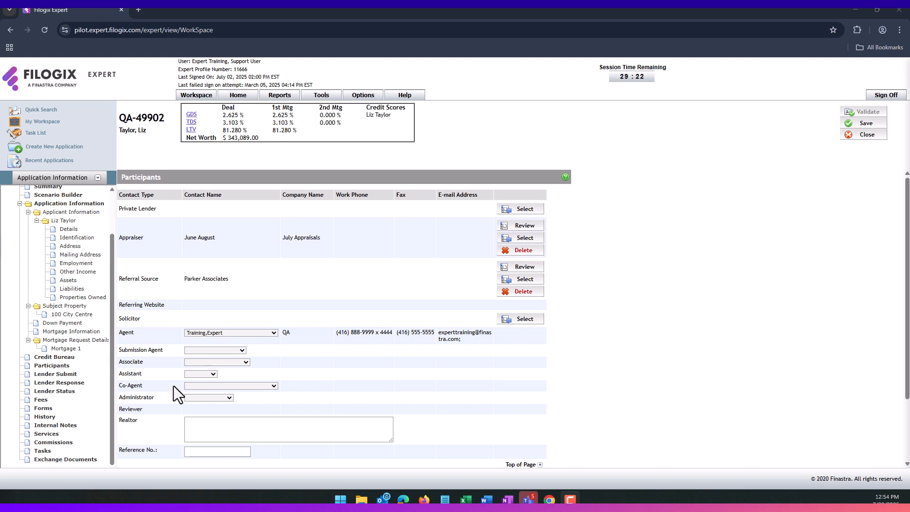
{"action": "left_click", "coordinate": [222, 387]}
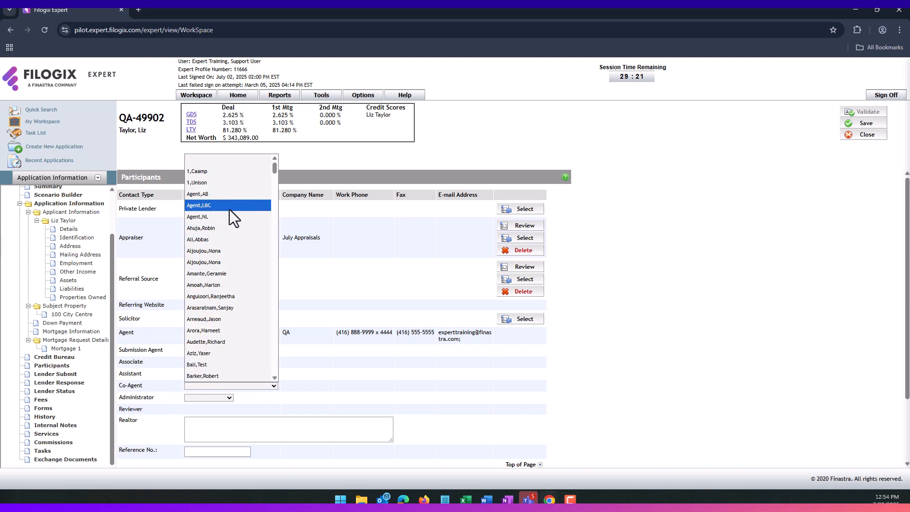
{"action": "left_click", "coordinate": [223, 194]}
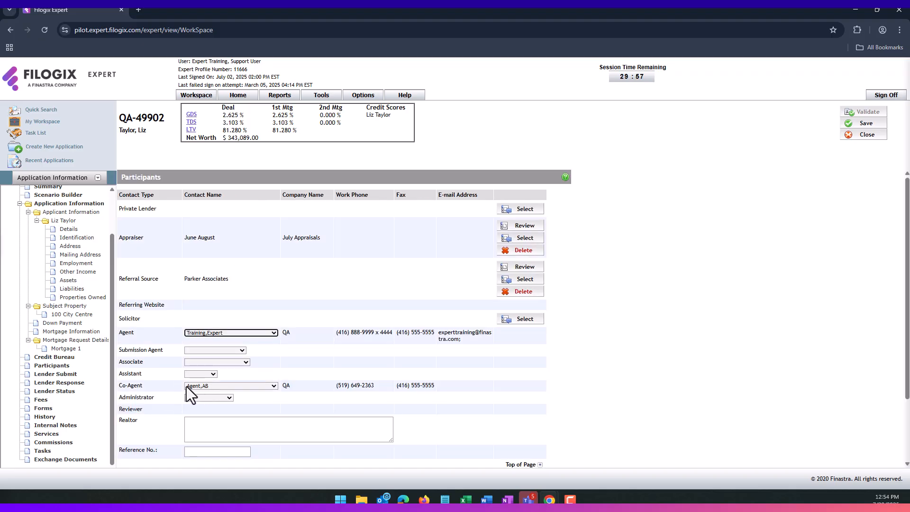
{"action": "left_click", "coordinate": [216, 388]}
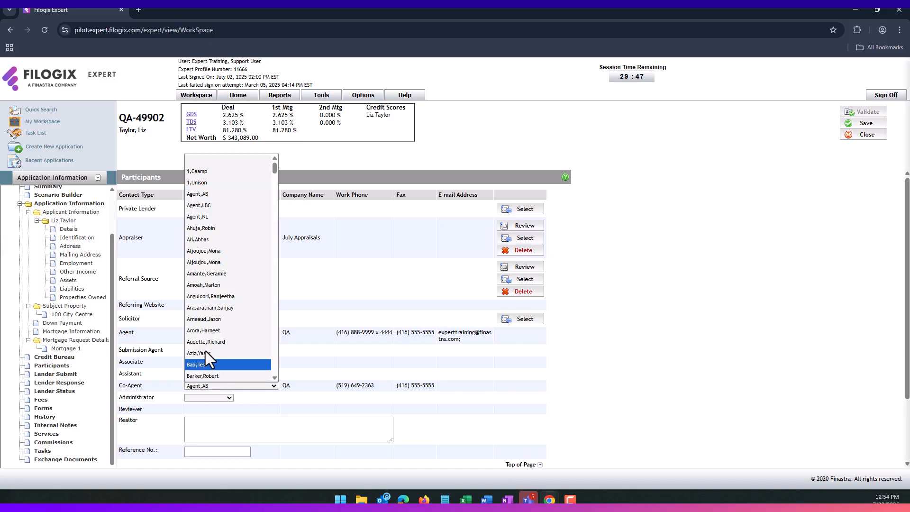
{"action": "left_click", "coordinate": [222, 160]}
{"action": "scroll", "coordinate": [161, 326], "scroll_direction": "down", "scroll_amount": 3}
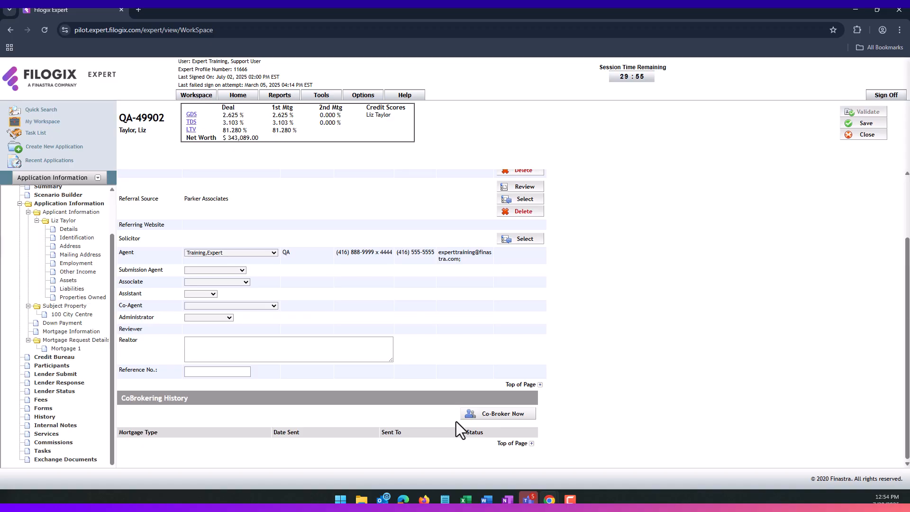
- Choose Co-Broker Now and confirm saving changes to continue
{"action": "left_click", "coordinate": [493, 416]}
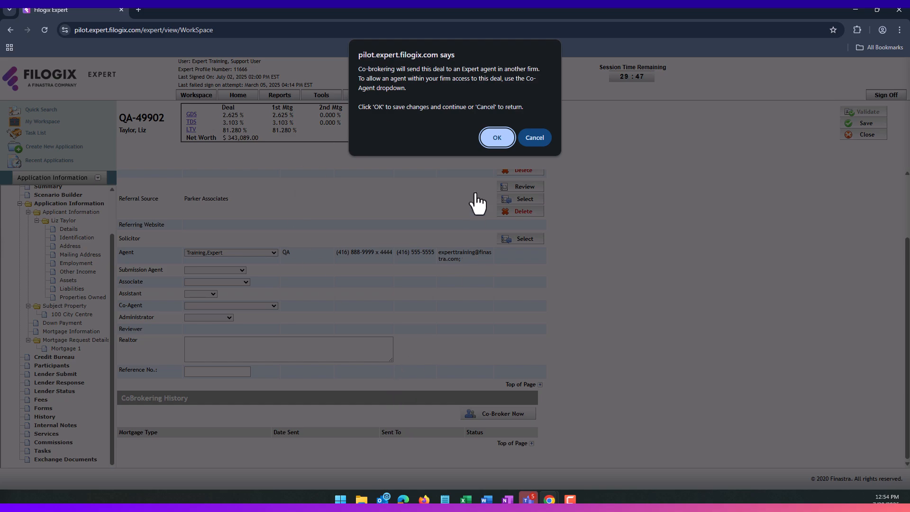
{"action": "left_click", "coordinate": [495, 138]}
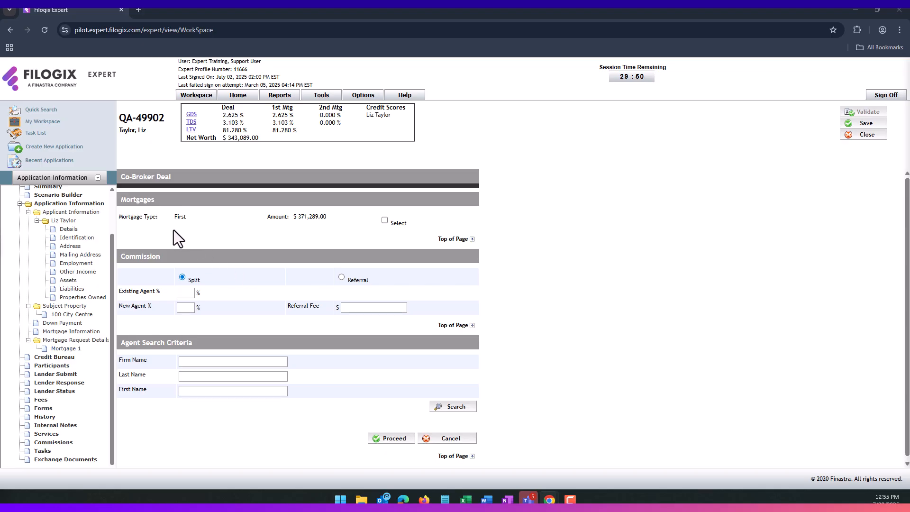
- Include the first mortgage in the co-broker deal with a 50/50 commission split
{"action": "left_click", "coordinate": [384, 221]}
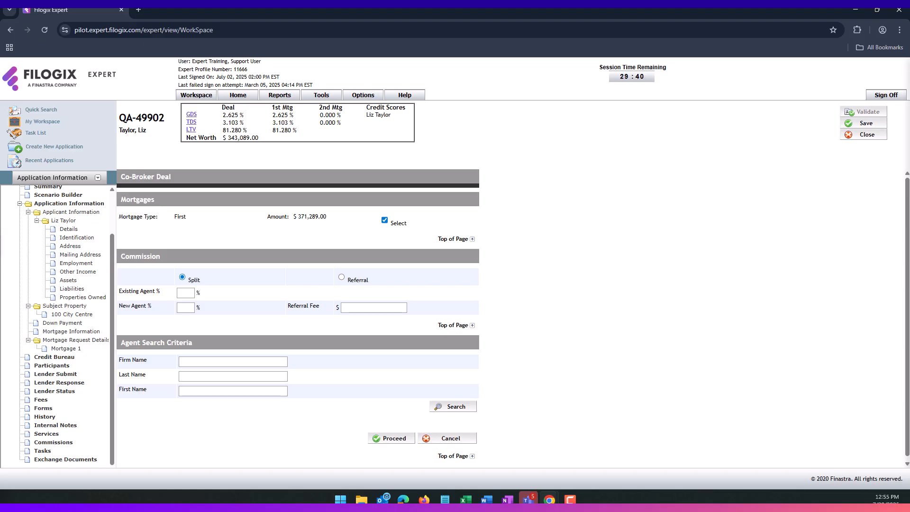
{"action": "left_click", "coordinate": [182, 293]}
{"action": "type", "text": "50"}
{"action": "left_click", "coordinate": [181, 308]}
{"action": "left_click", "coordinate": [225, 308]}
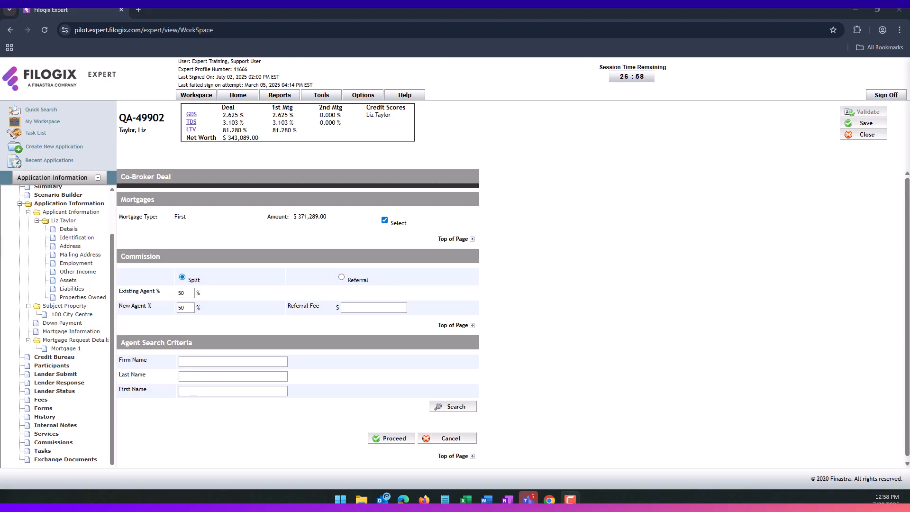
- Search for the co-broker agent by last and first name and view the result
{"action": "left_click", "coordinate": [236, 376]}
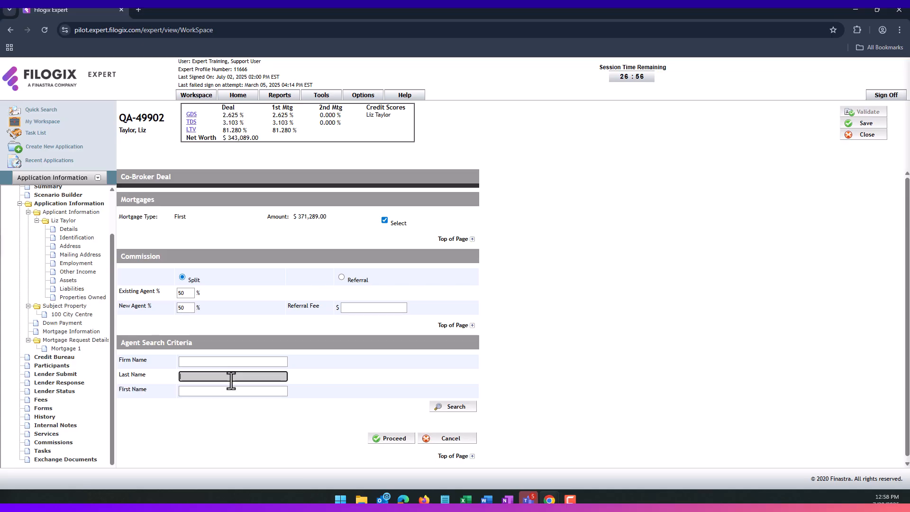
{"action": "left_click", "coordinate": [204, 391]}
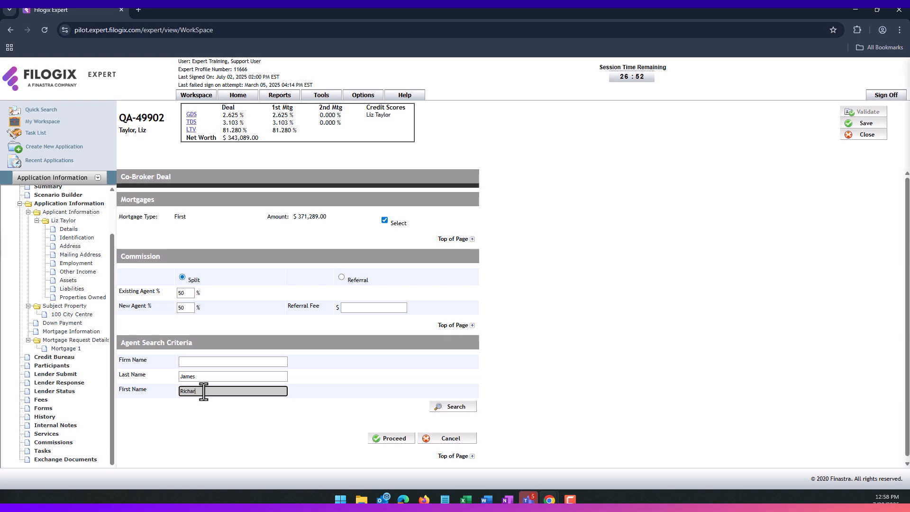
{"action": "left_click", "coordinate": [447, 409]}
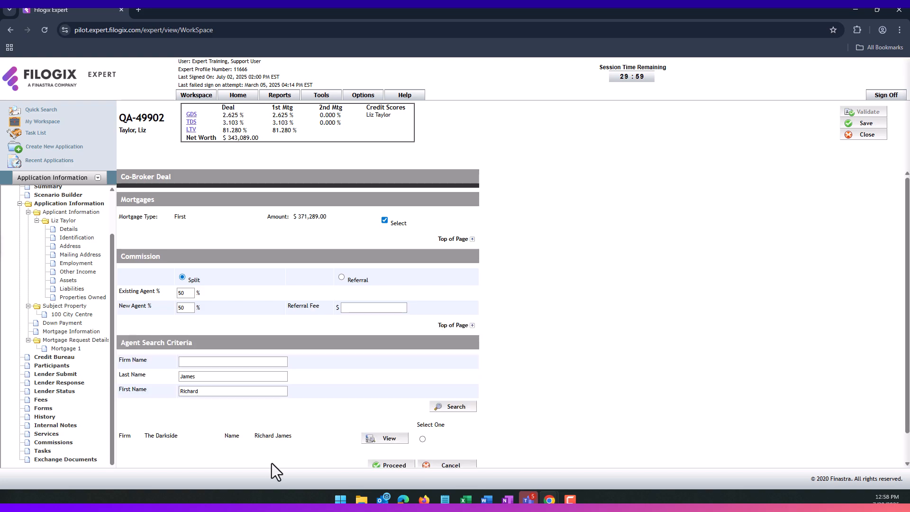
{"action": "scroll", "coordinate": [218, 408], "scroll_direction": "down", "scroll_amount": 1}
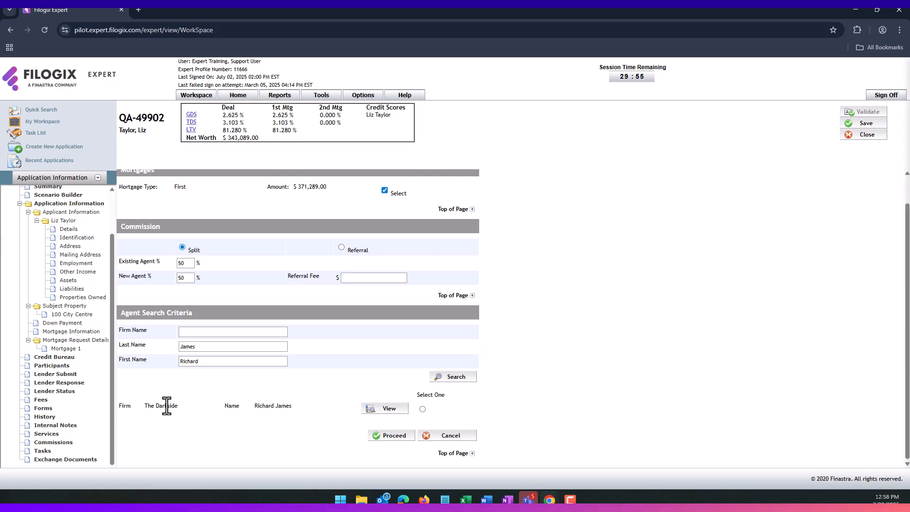
- Review the found agent's details, select them, and co-broker the first mortgage to them
{"action": "left_click", "coordinate": [385, 408]}
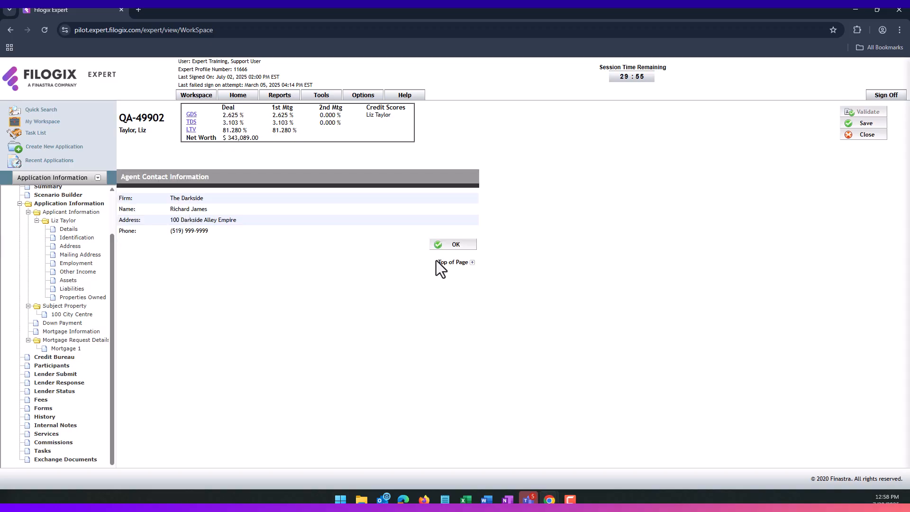
{"action": "left_click", "coordinate": [446, 244]}
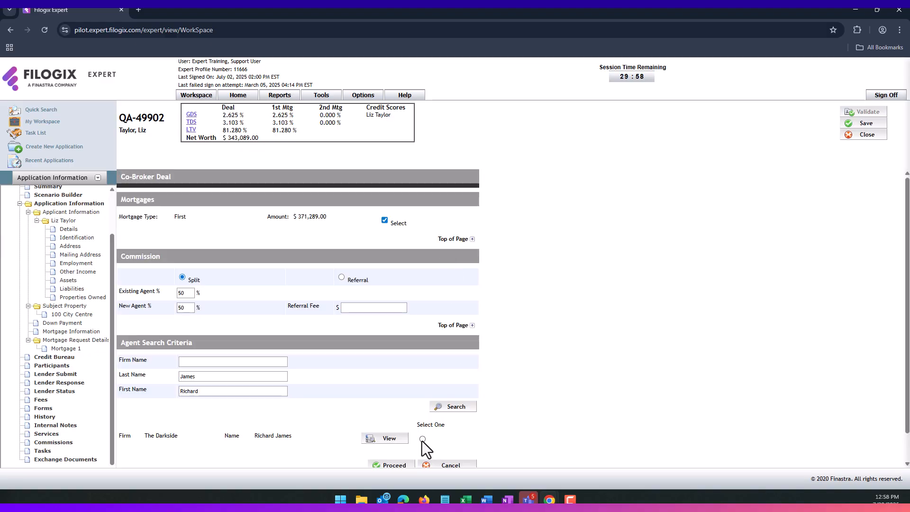
{"action": "left_click", "coordinate": [422, 439]}
{"action": "scroll", "coordinate": [369, 357], "scroll_direction": "down", "scroll_amount": 1}
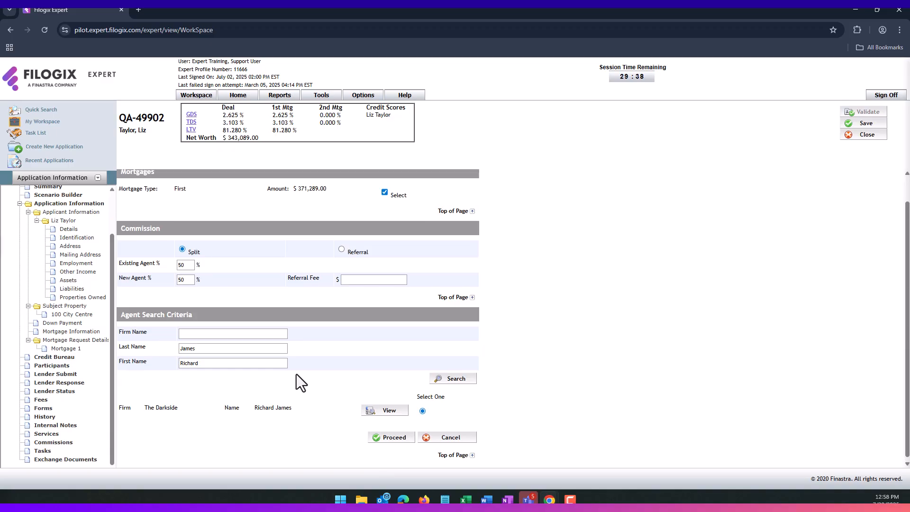
{"action": "scroll", "coordinate": [296, 374], "scroll_direction": "up", "scroll_amount": 1}
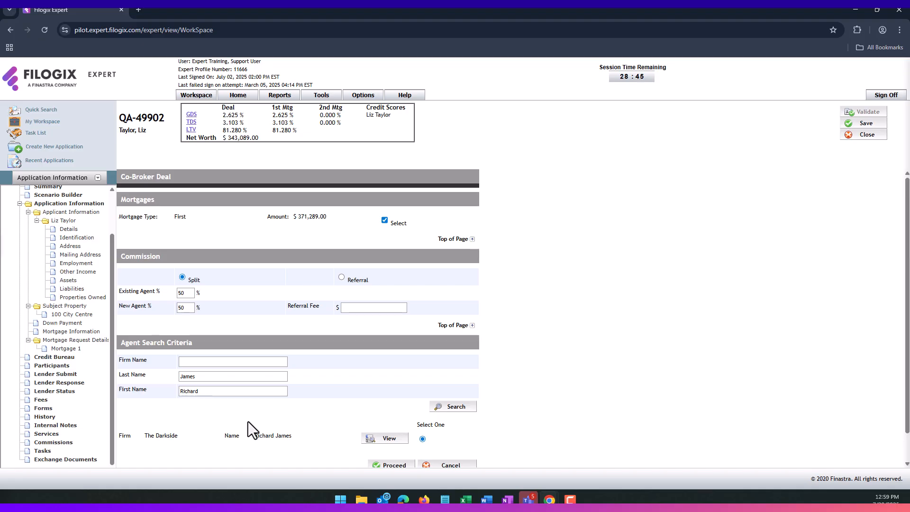
{"action": "scroll", "coordinate": [303, 413], "scroll_direction": "down", "scroll_amount": 1}
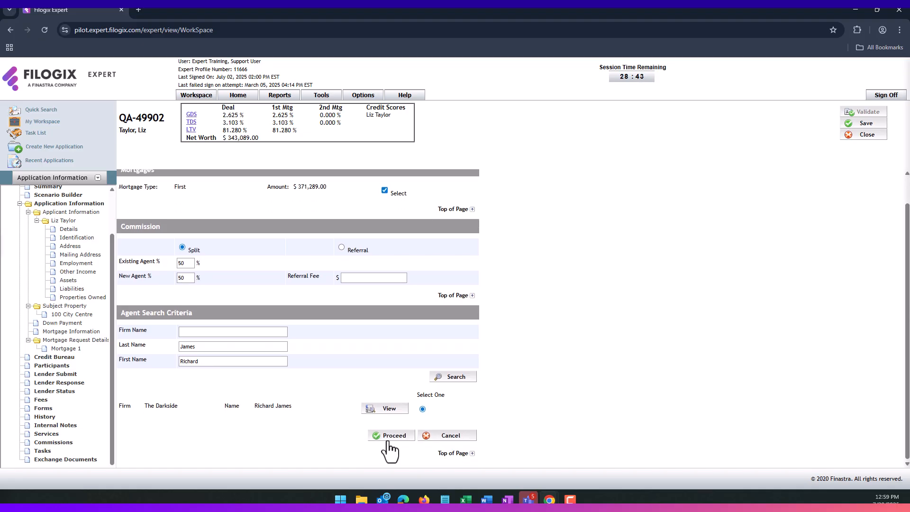
{"action": "left_click", "coordinate": [390, 437]}
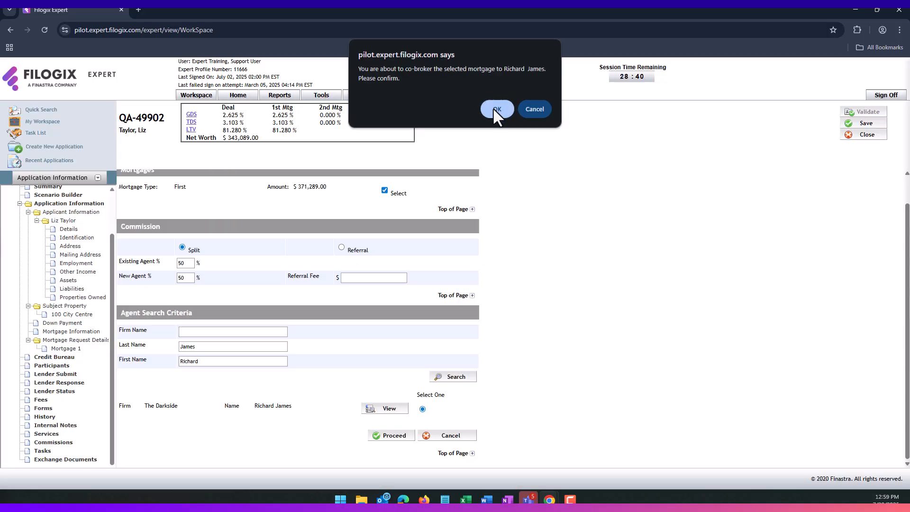
{"action": "left_click", "coordinate": [495, 109]}
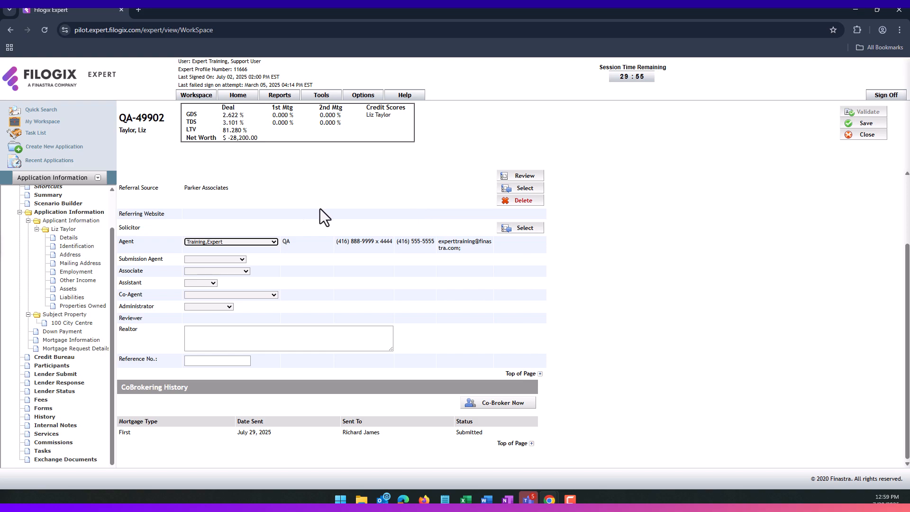
- In Mortgage Request Details, delete the other existing mortgage
{"action": "left_click", "coordinate": [72, 350]}
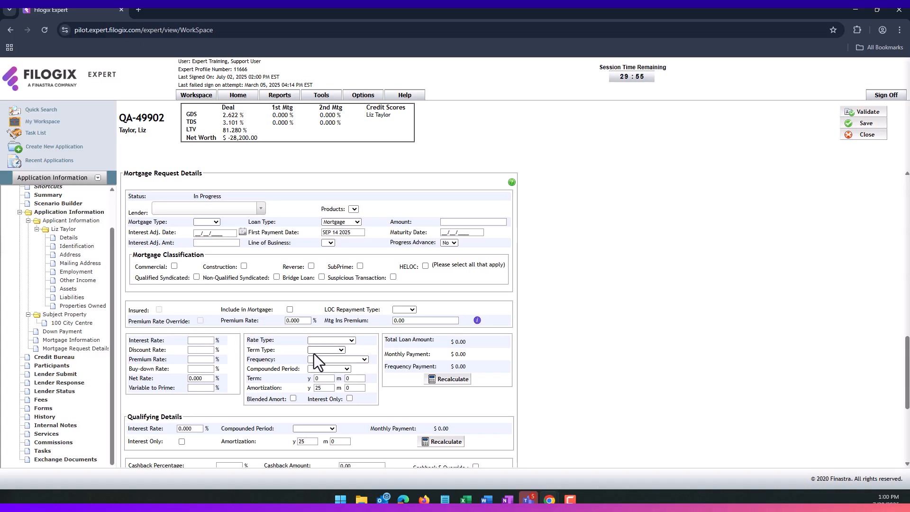
{"action": "scroll", "coordinate": [314, 358], "scroll_direction": "down", "scroll_amount": 3}
{"action": "scroll", "coordinate": [314, 353], "scroll_direction": "down", "scroll_amount": 3}
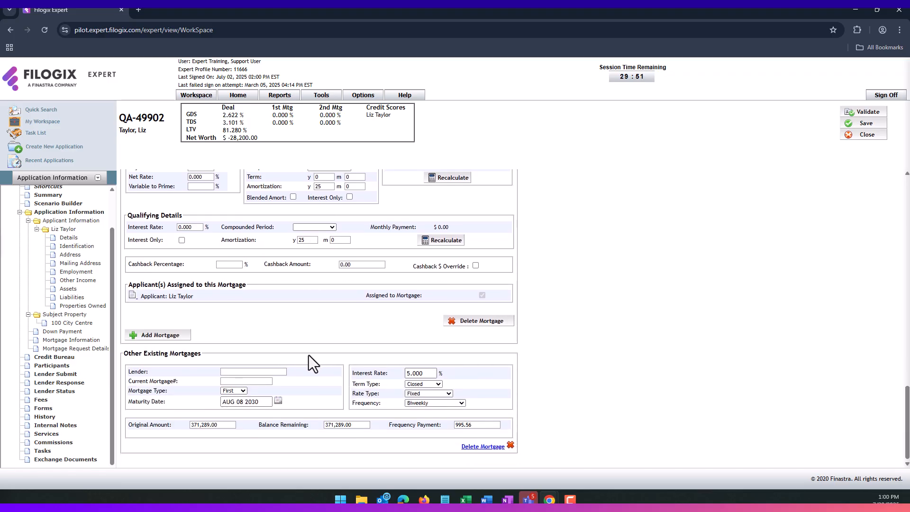
{"action": "left_click", "coordinate": [473, 448]}
{"action": "left_click", "coordinate": [335, 343]}
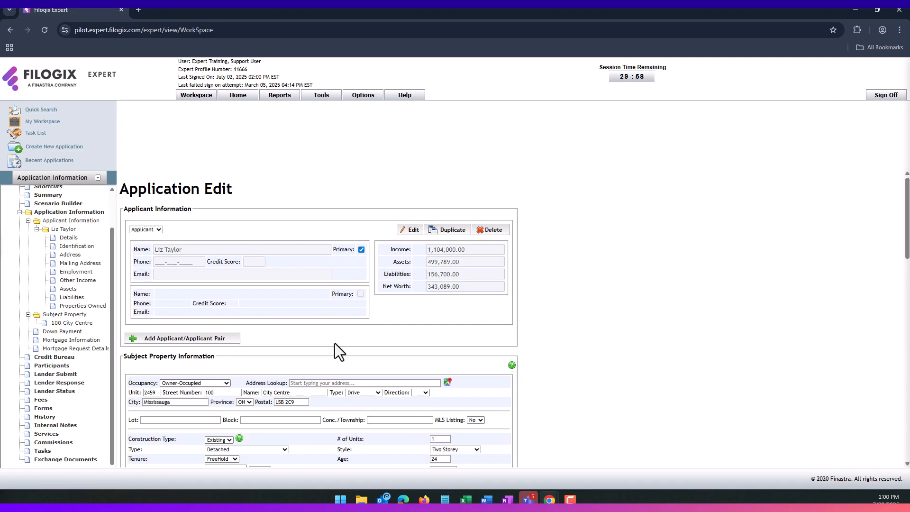
- Calculate the 371,289.00 first mortgage, mark it Requested, and flag it SubPrime and Insured
{"action": "scroll", "coordinate": [339, 342], "scroll_direction": "down", "scroll_amount": 10}
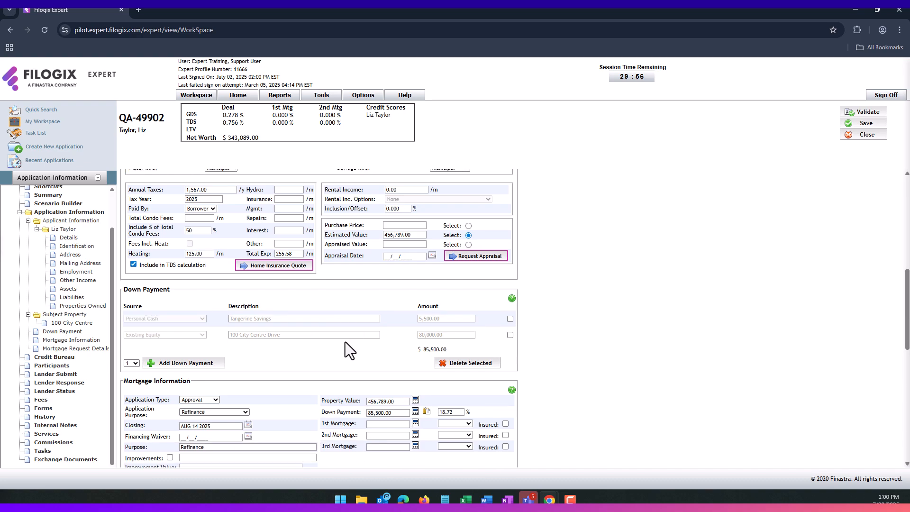
{"action": "left_click", "coordinate": [415, 283]}
{"action": "left_click", "coordinate": [448, 304]}
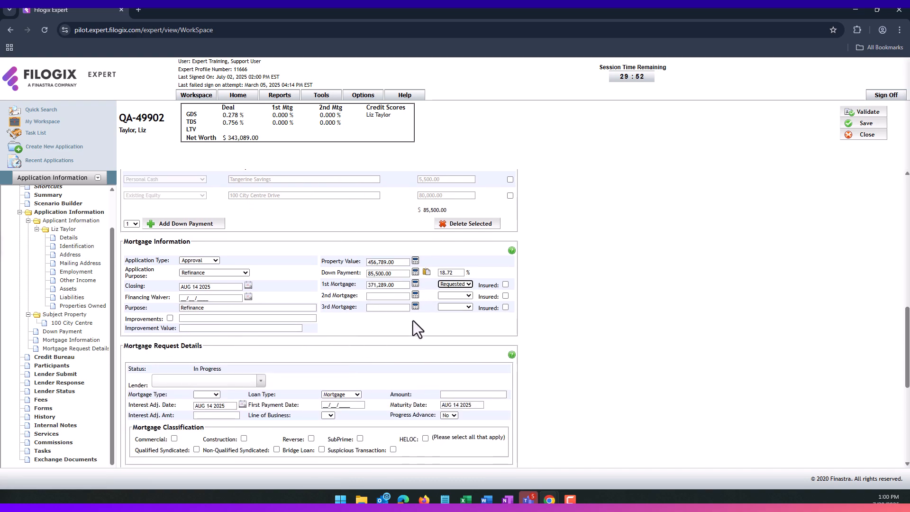
{"action": "scroll", "coordinate": [412, 320], "scroll_direction": "down", "scroll_amount": 3}
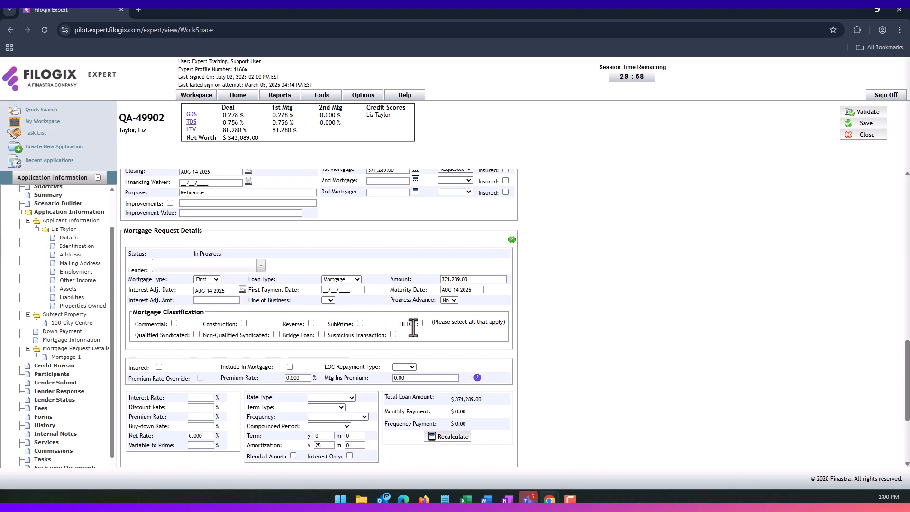
{"action": "left_click", "coordinate": [360, 229]}
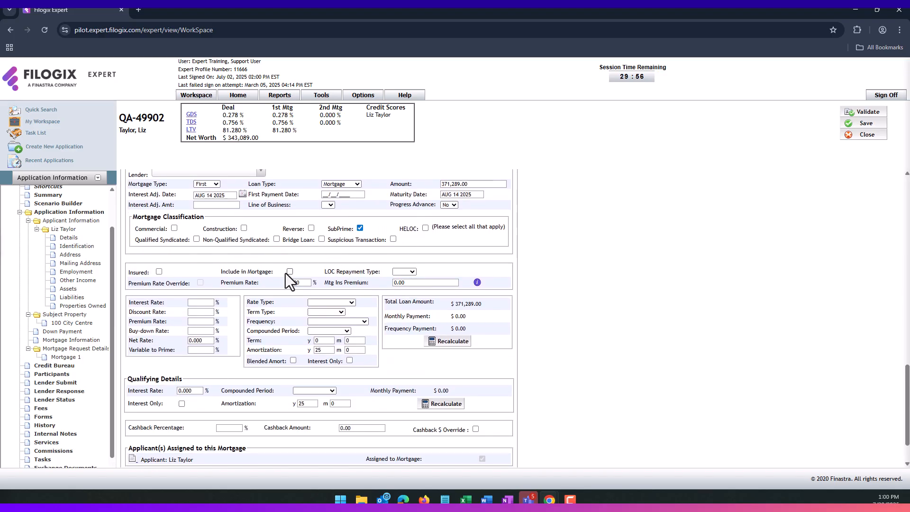
{"action": "left_click", "coordinate": [161, 271]}
- Set the first mortgage to a Fixed 5% rate with a Closed term
{"action": "left_click", "coordinate": [334, 303]}
{"action": "left_click", "coordinate": [317, 323]}
{"action": "left_click", "coordinate": [194, 303]}
{"action": "type", "text": "5"}
{"action": "left_click", "coordinate": [318, 312]}
{"action": "left_click", "coordinate": [313, 335]}
- Set Biweekly payments and Semi Annually compounding, then open the qualifying compounding choices
{"action": "left_click", "coordinate": [325, 322]}
{"action": "left_click", "coordinate": [323, 342]}
{"action": "left_click", "coordinate": [329, 321]}
{"action": "left_click", "coordinate": [318, 366]}
{"action": "left_click", "coordinate": [329, 331]}
{"action": "left_click", "coordinate": [319, 351]}
{"action": "left_click", "coordinate": [316, 341]}
{"action": "left_click", "coordinate": [321, 390]}
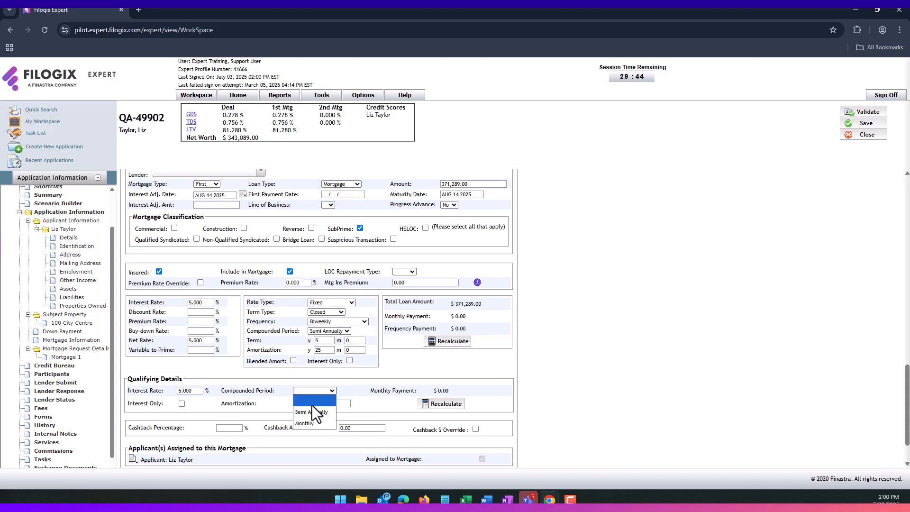
- Open the Lender Submit page, keeping Financial Institution as the lender type
{"action": "left_click", "coordinate": [60, 386]}
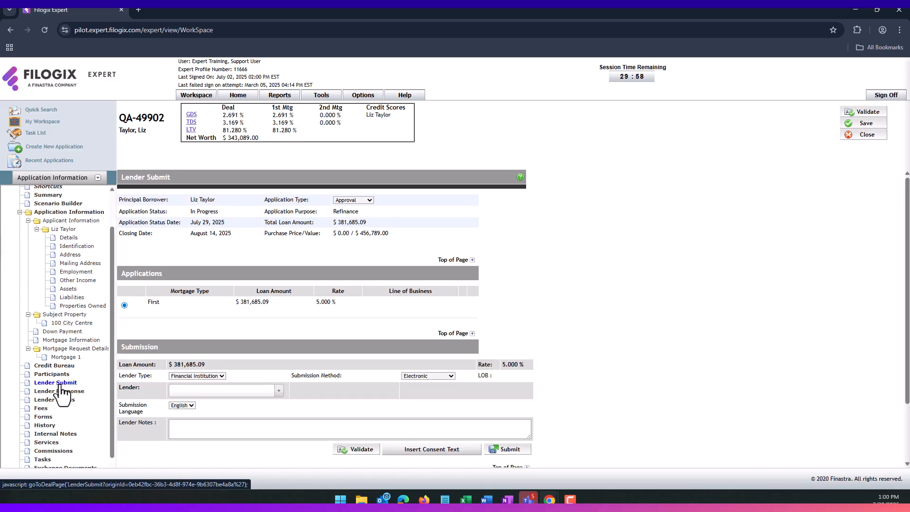
{"action": "scroll", "coordinate": [325, 328], "scroll_direction": "down", "scroll_amount": 1}
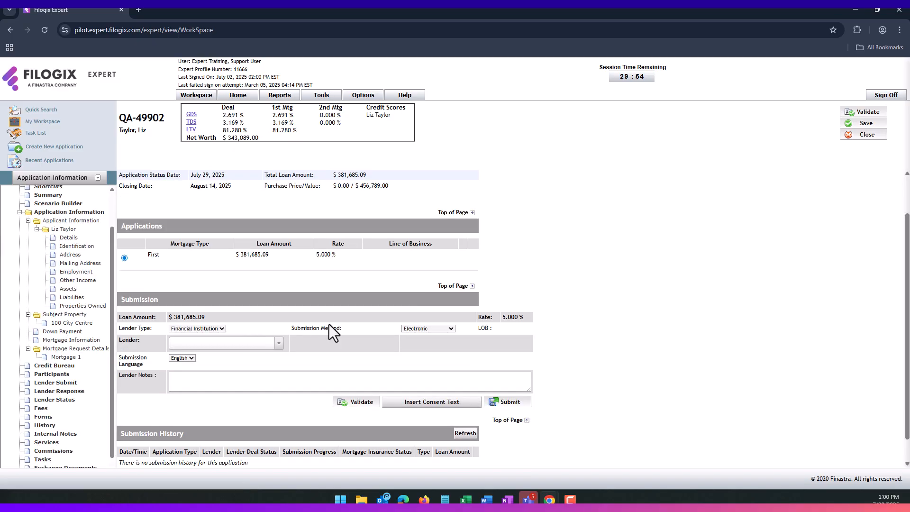
{"action": "left_click", "coordinate": [209, 329]}
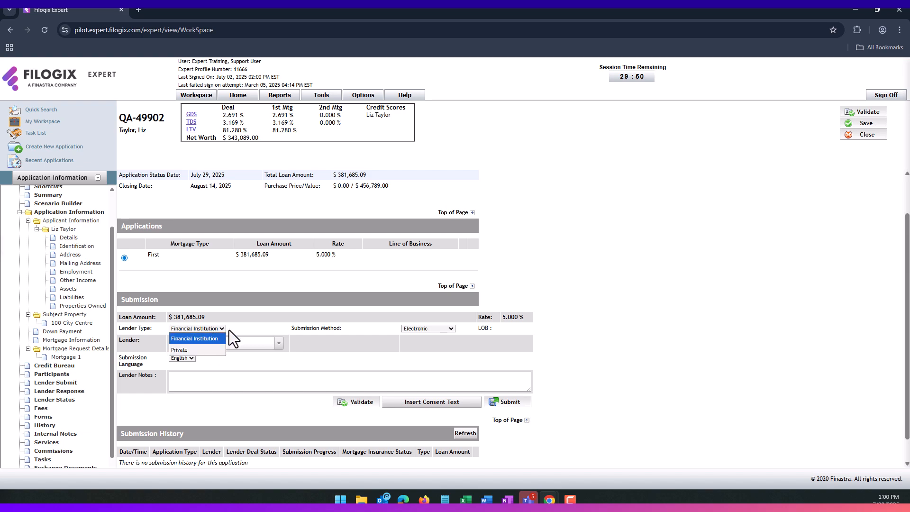
{"action": "left_click", "coordinate": [229, 331]}
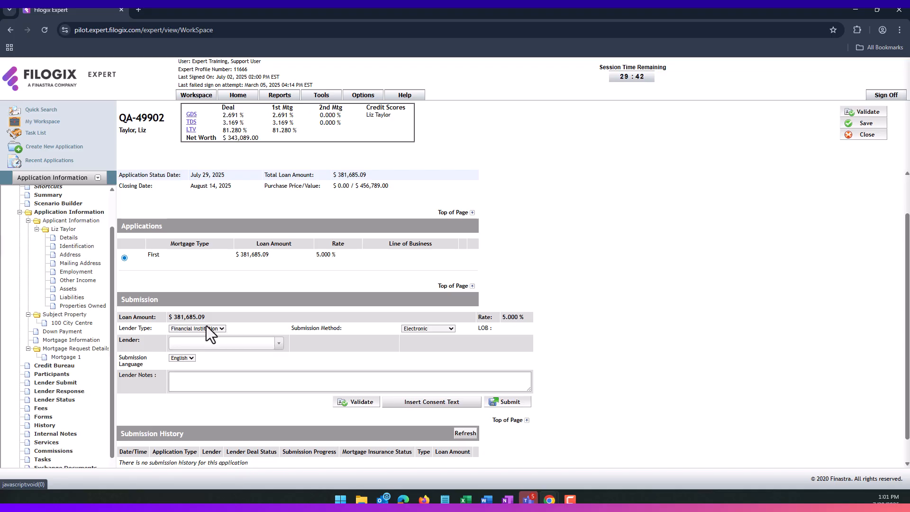
- Search 'coast' in the lender list and choose Coast Capital 5.4
{"action": "left_click", "coordinate": [232, 344]}
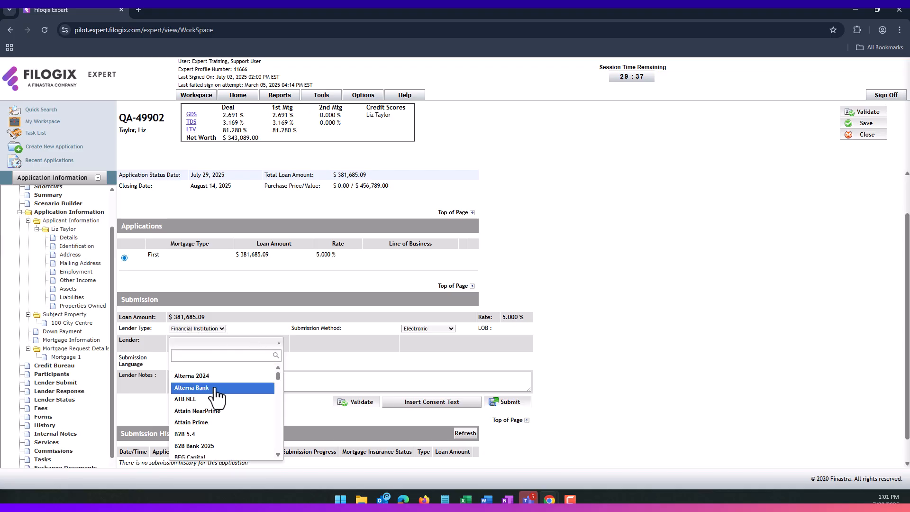
{"action": "scroll", "coordinate": [218, 398], "scroll_direction": "down", "scroll_amount": 1}
{"action": "type", "text": "coast"}
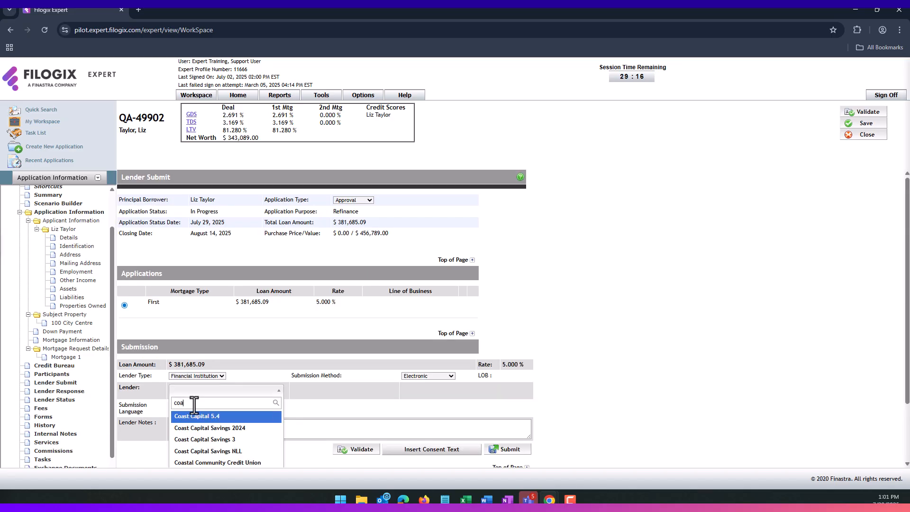
{"action": "left_click", "coordinate": [195, 416]}
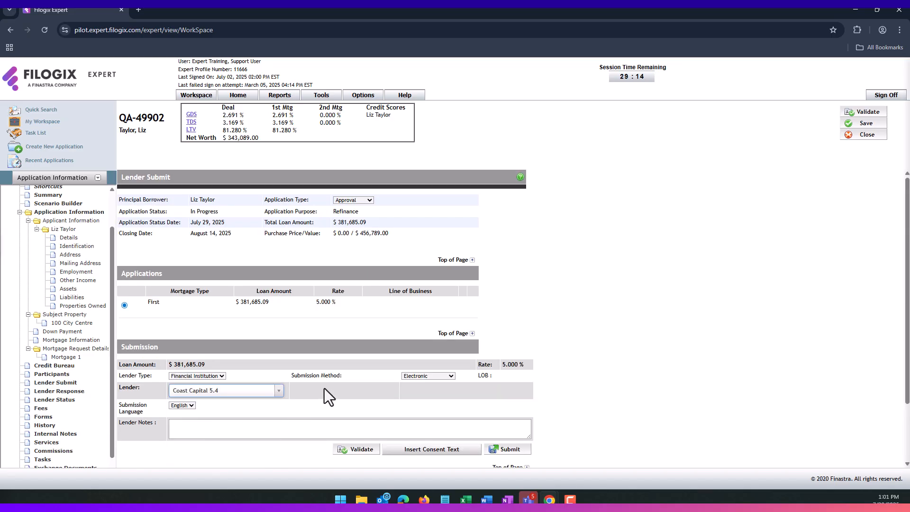
{"action": "scroll", "coordinate": [324, 389], "scroll_direction": "down", "scroll_amount": 2}
{"action": "left_click", "coordinate": [235, 358]}
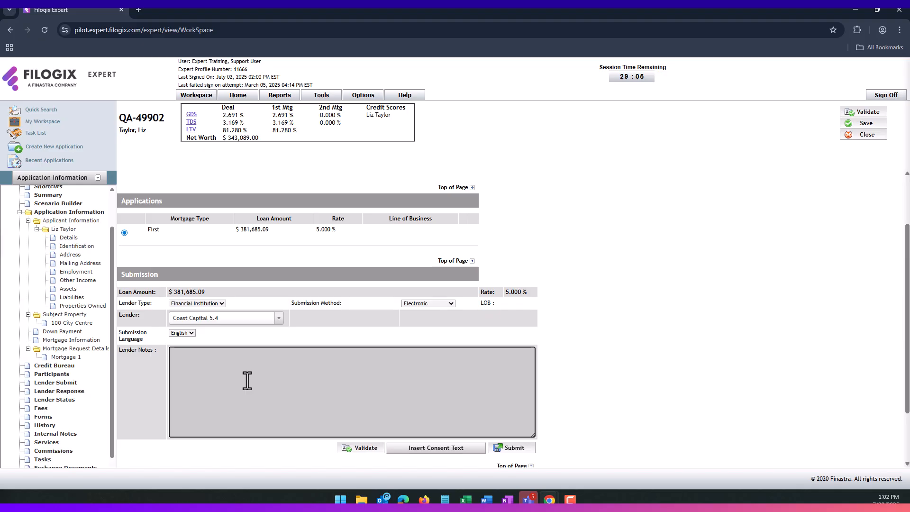
- Enter lender notes on stable tech employment, solid credit and down payment meeting minimum
{"action": "type", "text": "Applicant has tab"}
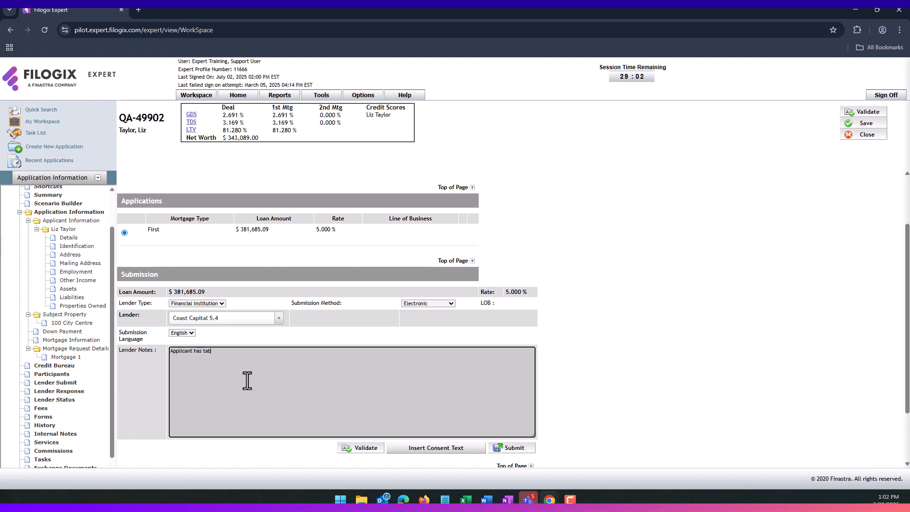
{"action": "key", "text": "BackSpace"}
{"action": "key", "text": "BackSpace"}
{"action": "key", "text": "BackSpace"}
{"action": "type", "text": "stable employment in tech sector"}
{"action": "key", "text": "Return"}
{"action": "type", "text": "Responsible fir"}
{"action": "type", "text": "ancial behaviour and s"}
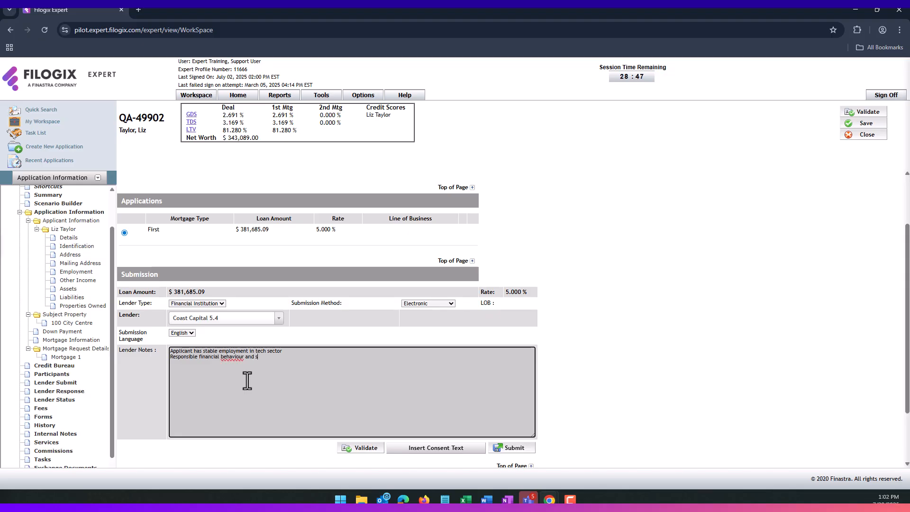
{"action": "type", "text": "olid credit score"}
{"action": "key", "text": "Return"}
{"action": "type", "text": "down payment meets minum"}
{"action": "right_click", "coordinate": [233, 363]}
{"action": "left_click", "coordinate": [254, 186]}
- Add a contact line with the phone number, then submit and confirm to Coast Capital 5.4
{"action": "key", "text": "Return"}
{"action": "key", "text": "Return"}
{"action": "type", "text": "Alease contact if any questions e36"}
{"action": "key", "text": "BackSpace"}
{"action": "key", "text": "BackSpace"}
{"action": "key", "text": "BackSpace"}
{"action": "type", "text": "64272462"}
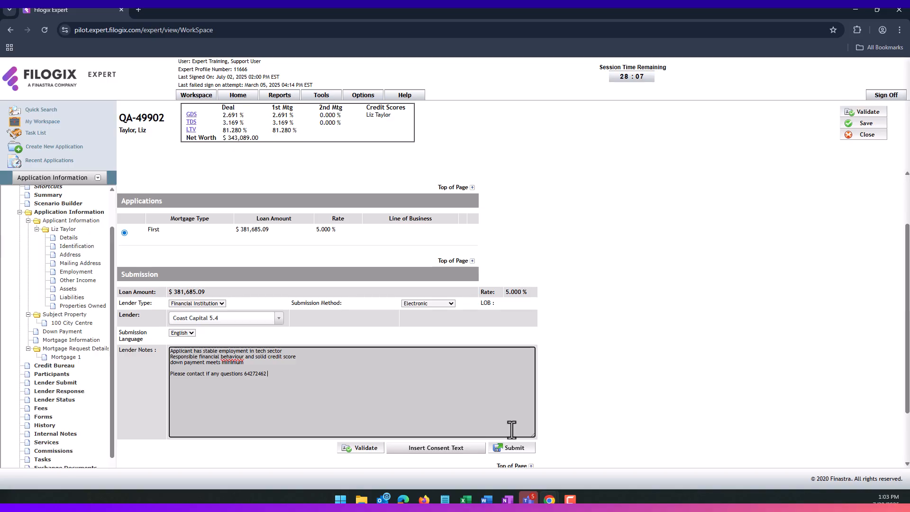
{"action": "left_click", "coordinate": [513, 448]}
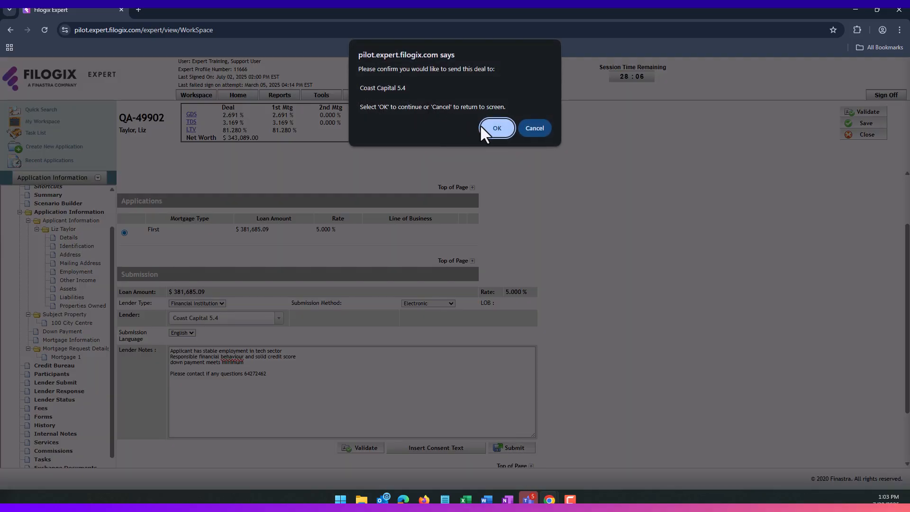
{"action": "left_click", "coordinate": [496, 128]}
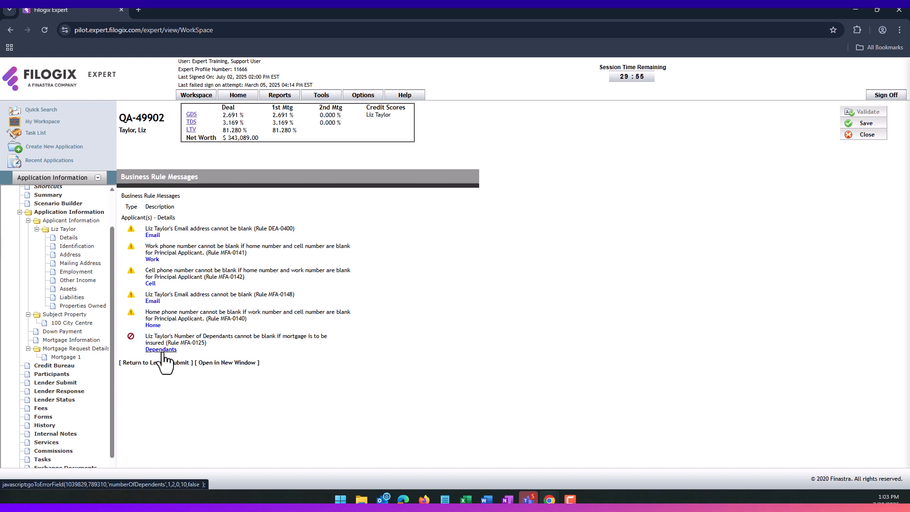
- Check the missing Dependants field, then reselect Coast Capital 5.4 by searching 'coas'
{"action": "left_click", "coordinate": [184, 351]}
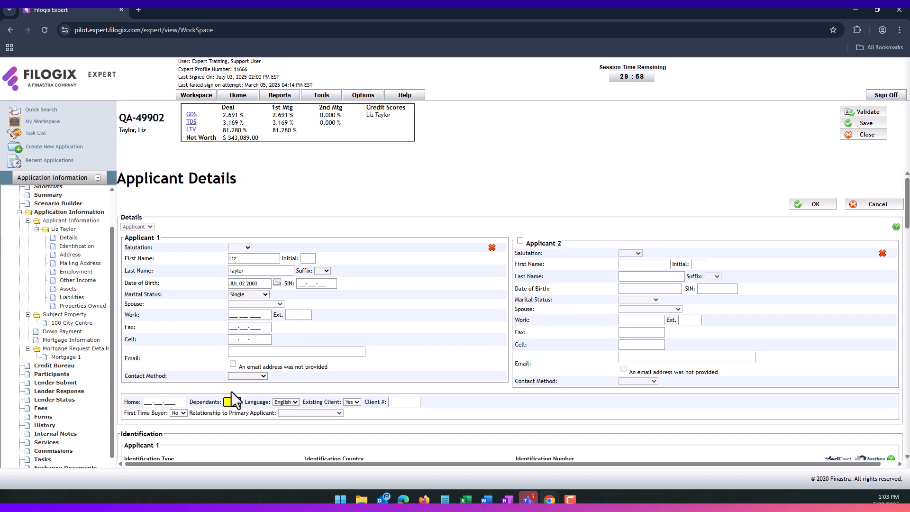
{"action": "left_click", "coordinate": [56, 383]}
{"action": "scroll", "coordinate": [364, 344], "scroll_direction": "down", "scroll_amount": 2}
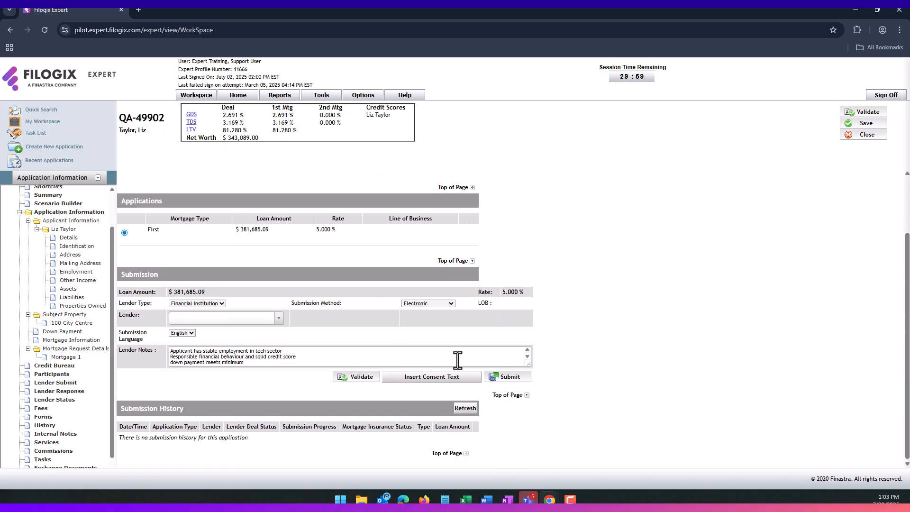
{"action": "left_click", "coordinate": [268, 318]}
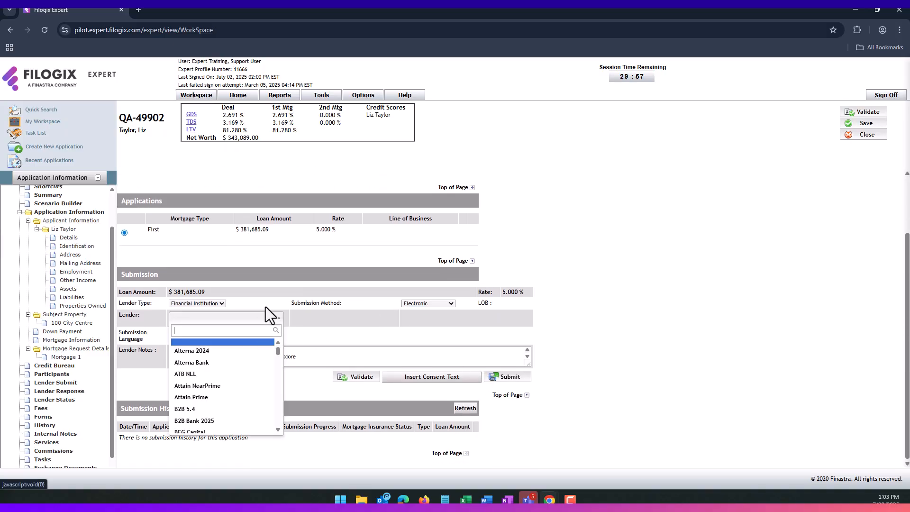
{"action": "type", "text": "coast"}
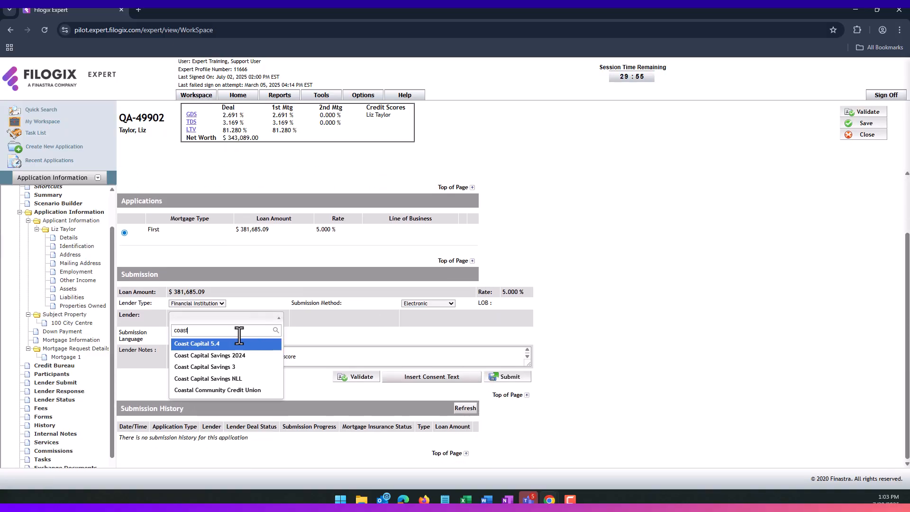
{"action": "left_click", "coordinate": [232, 345]}
- Submit to Coast Capital 5.4, confirming and proceeding past the business rule warnings
{"action": "left_click", "coordinate": [515, 378]}
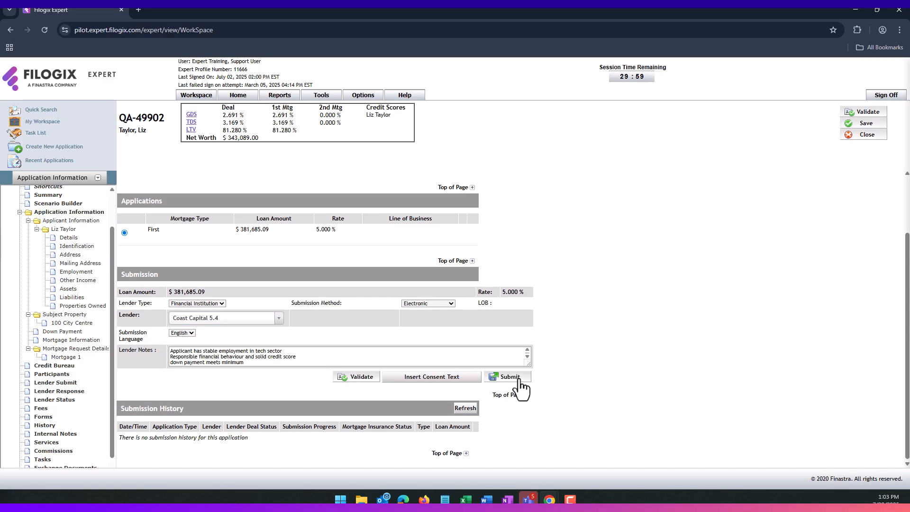
{"action": "left_click", "coordinate": [496, 132]}
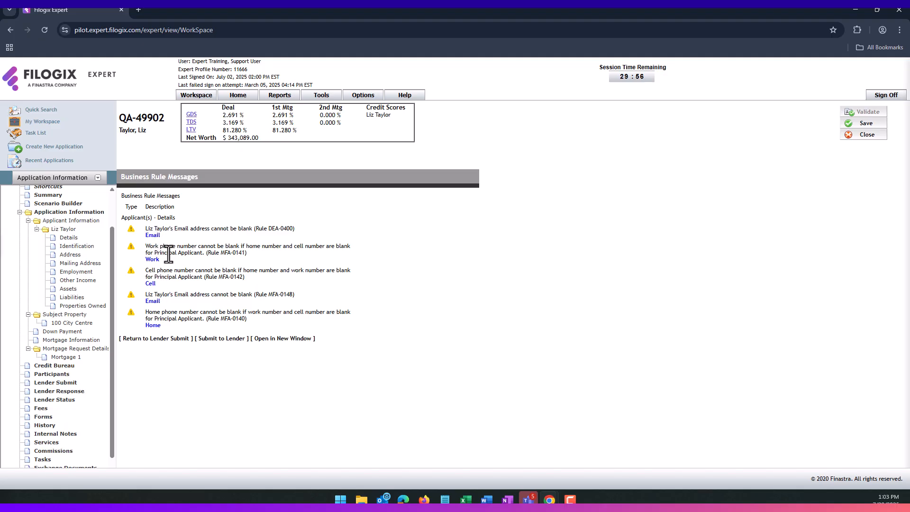
{"action": "left_click", "coordinate": [219, 340]}
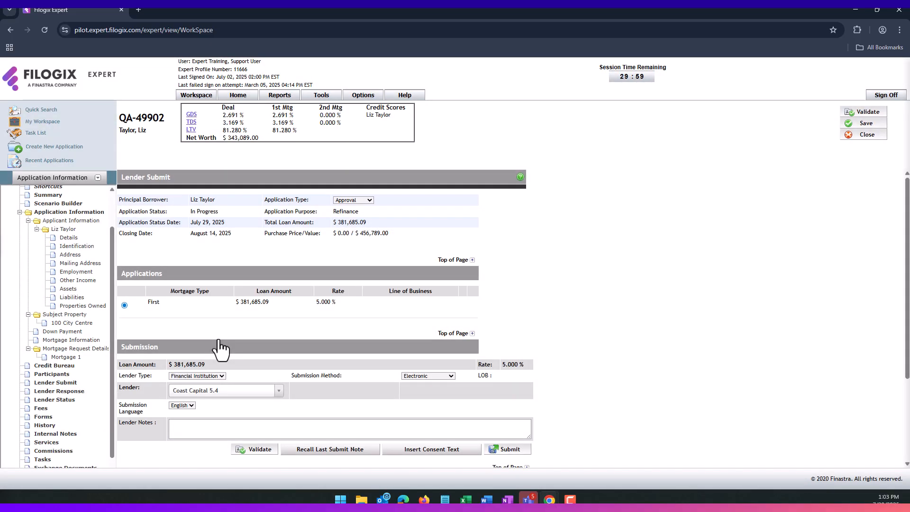
{"action": "scroll", "coordinate": [297, 275], "scroll_direction": "down", "scroll_amount": 3}
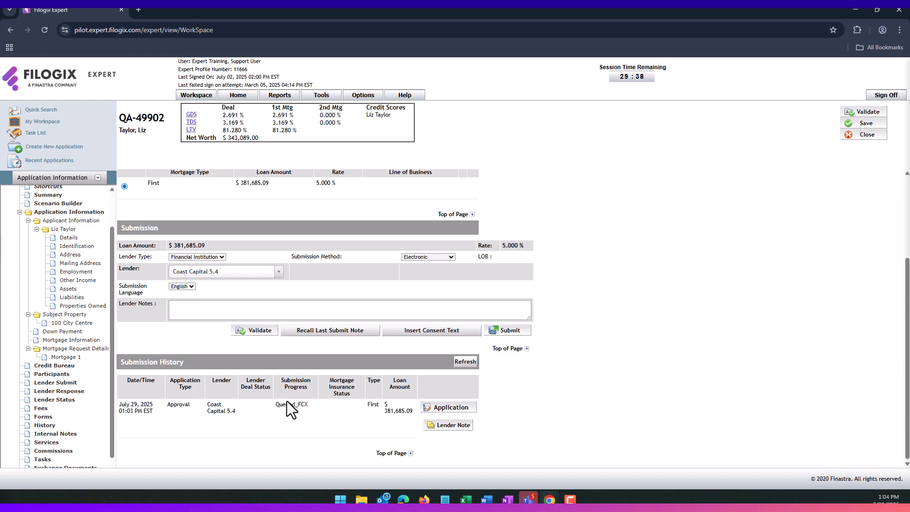
- Set lender type Private, submission method Manual Submission, and choose FC Lending
{"action": "left_click", "coordinate": [216, 258]}
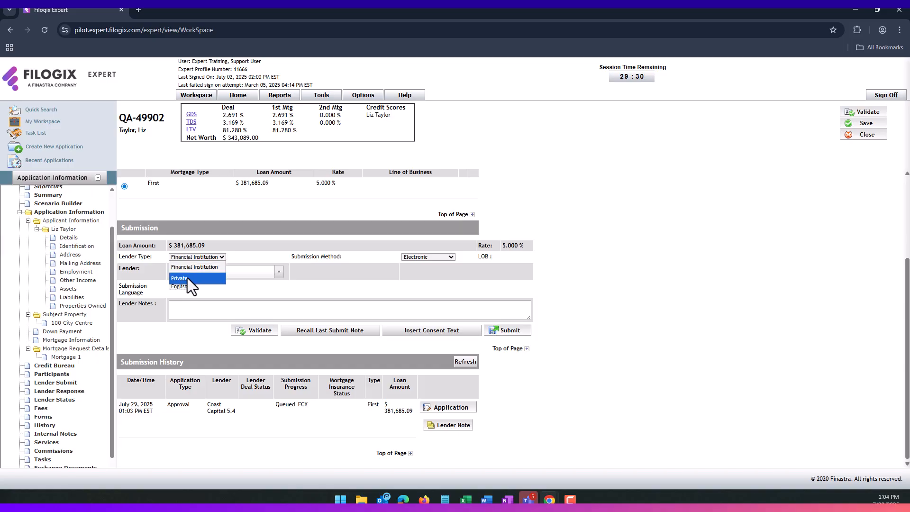
{"action": "left_click", "coordinate": [187, 278]}
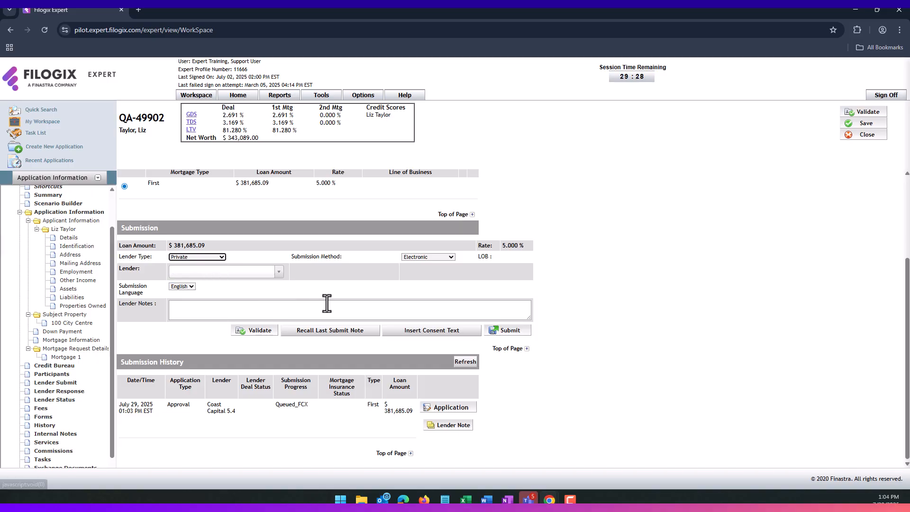
{"action": "left_click", "coordinate": [421, 257]}
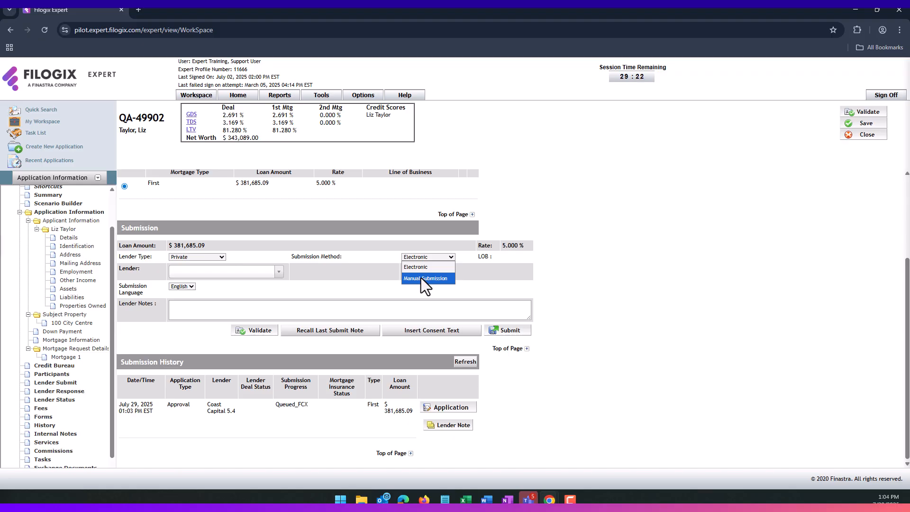
{"action": "left_click", "coordinate": [421, 278]}
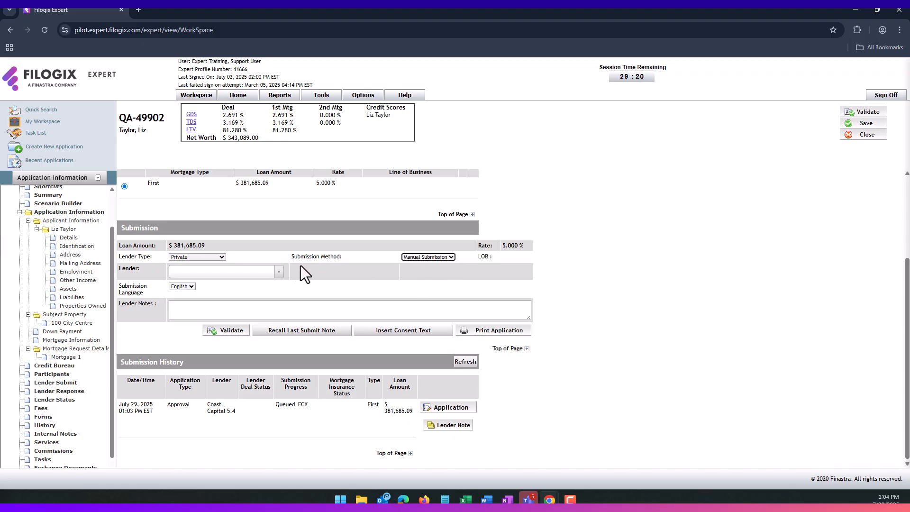
{"action": "left_click", "coordinate": [277, 273]}
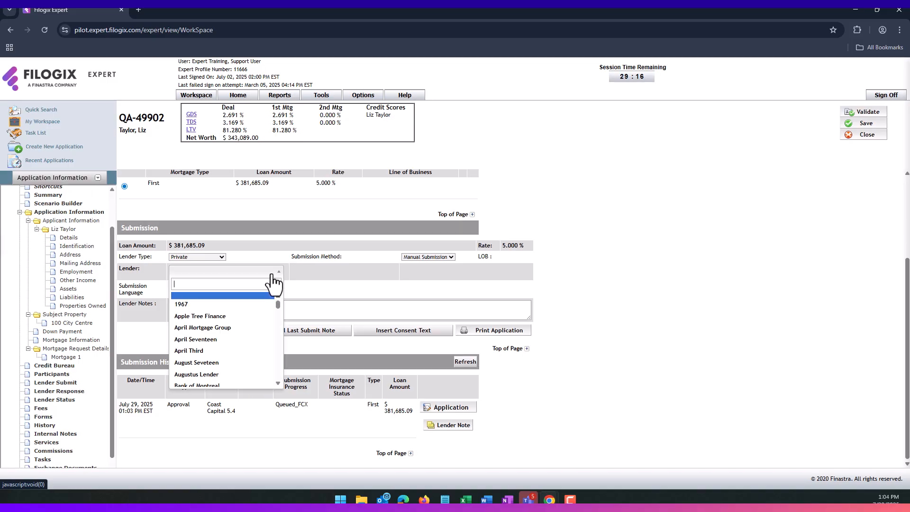
{"action": "type", "text": "fc"}
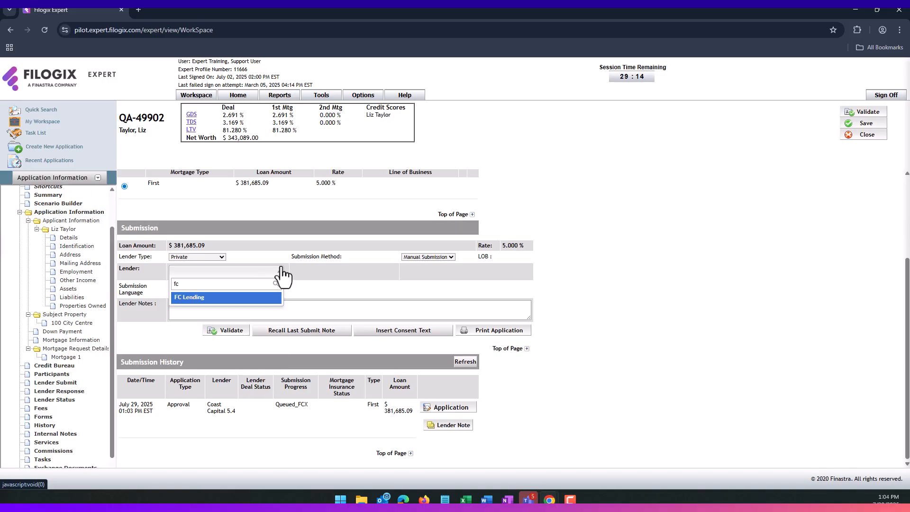
{"action": "left_click", "coordinate": [225, 297]}
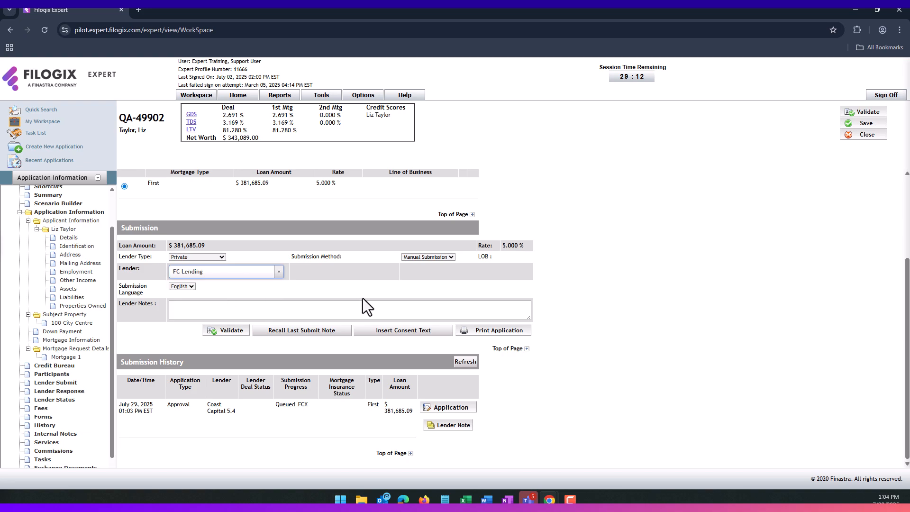
- Recall the last submit note into the lender notes and print the application
{"action": "left_click", "coordinate": [306, 332]}
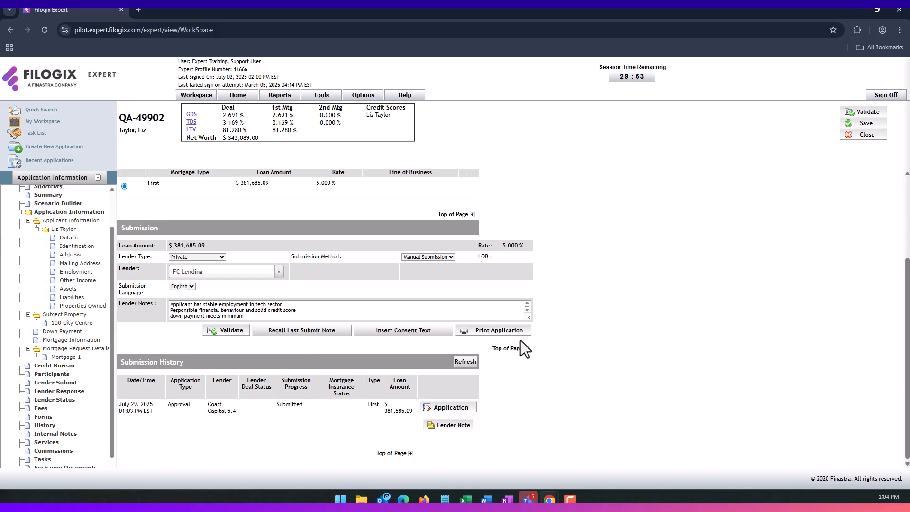
{"action": "left_click_drag", "start_coordinate": [531, 320], "coordinate": [528, 339]}
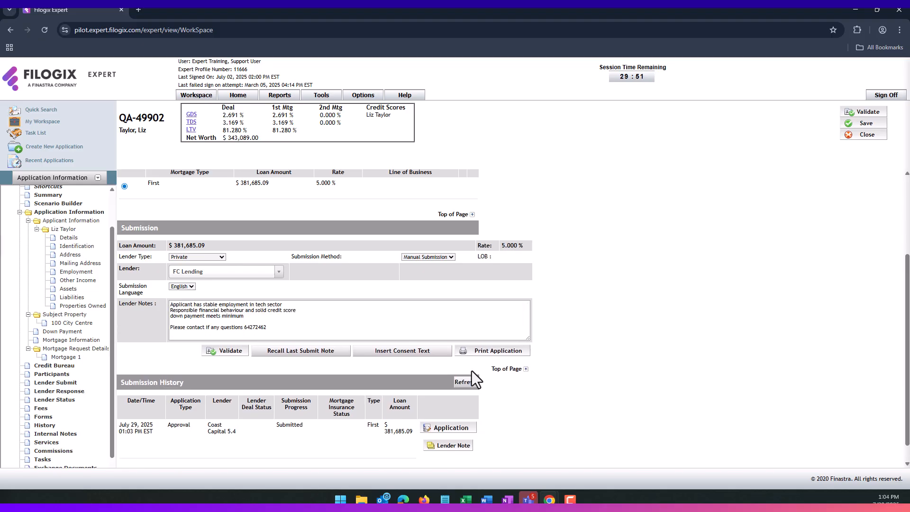
{"action": "left_click", "coordinate": [498, 353]}
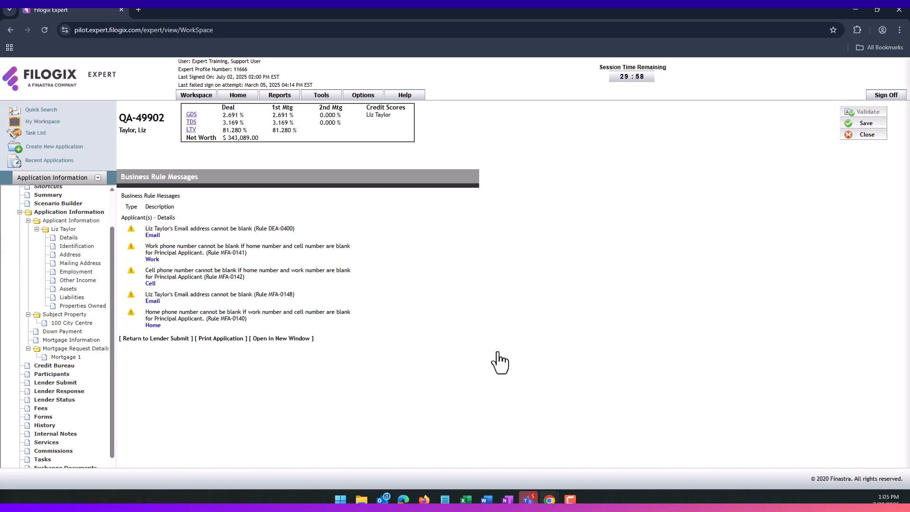
{"action": "left_click", "coordinate": [226, 340]}
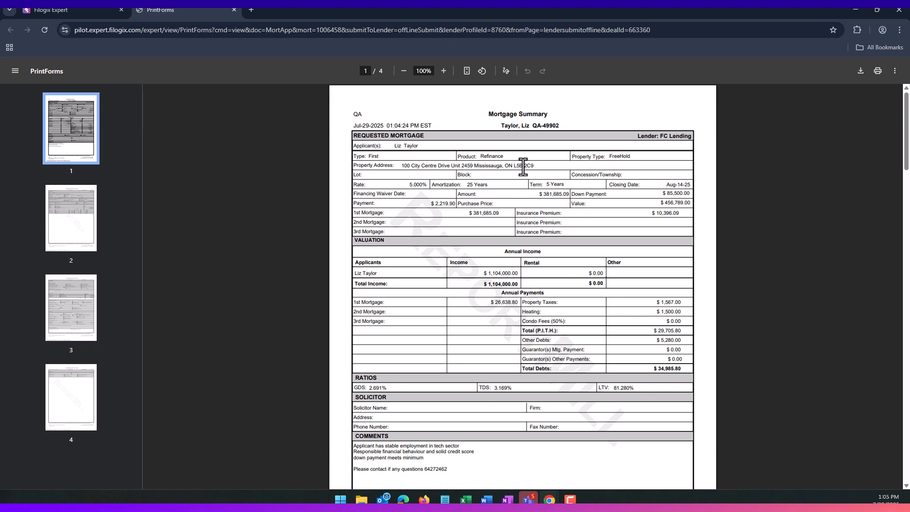
- Review the FC Lending summary header and FreeHold property type, then read through to property details
{"action": "left_click_drag", "start_coordinate": [645, 137], "coordinate": [689, 137]}
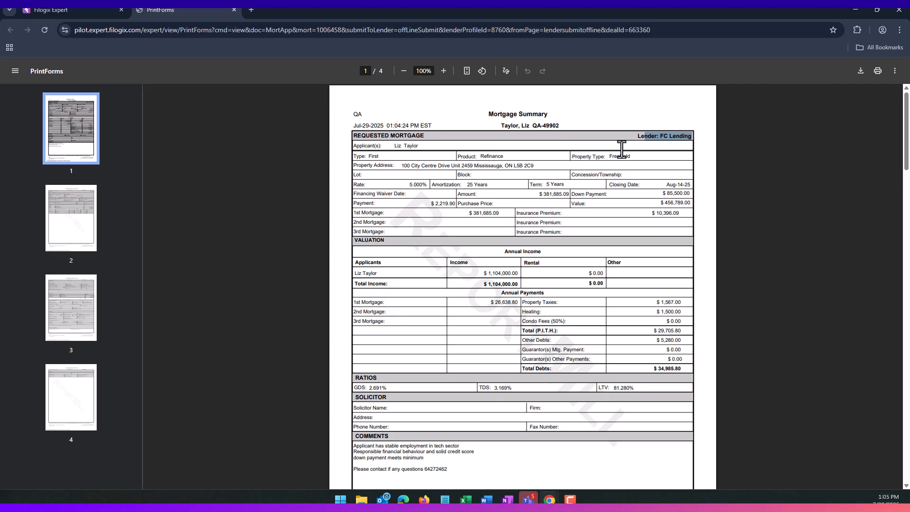
{"action": "left_click_drag", "start_coordinate": [620, 156], "coordinate": [624, 156]}
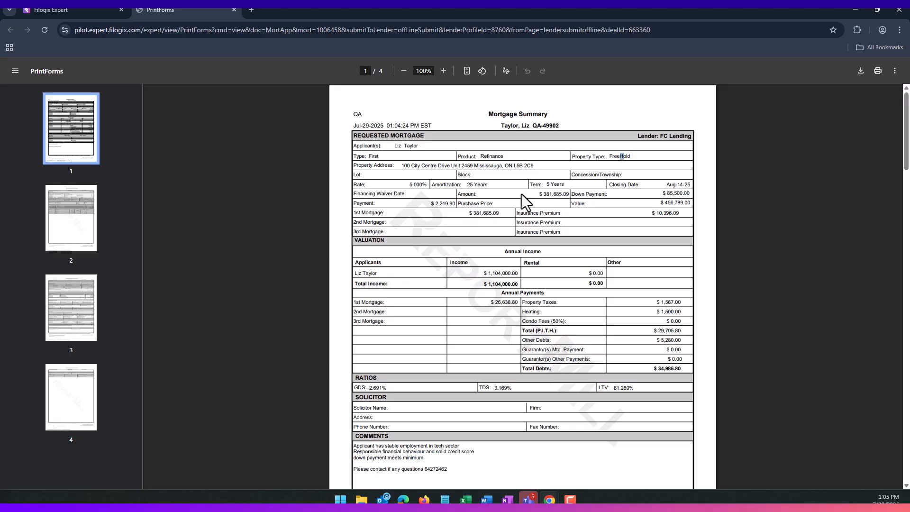
{"action": "scroll", "coordinate": [518, 198], "scroll_direction": "down", "scroll_amount": 2}
{"action": "scroll", "coordinate": [519, 199], "scroll_direction": "down", "scroll_amount": 3}
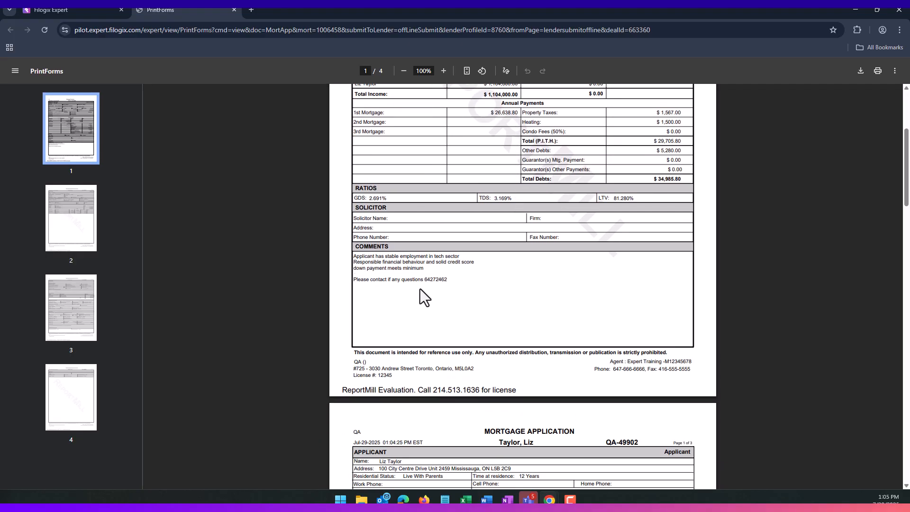
{"action": "scroll", "coordinate": [421, 289], "scroll_direction": "down", "scroll_amount": 10}
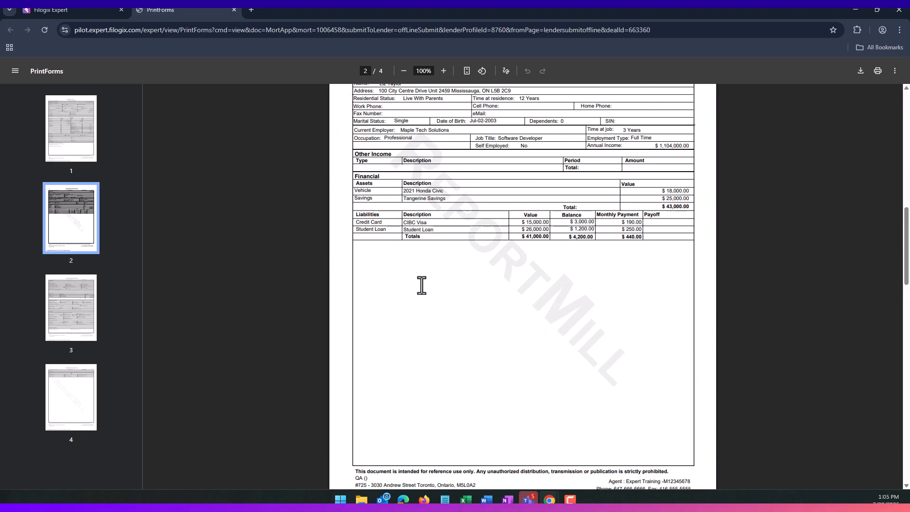
{"action": "scroll", "coordinate": [422, 285], "scroll_direction": "up", "scroll_amount": 4}
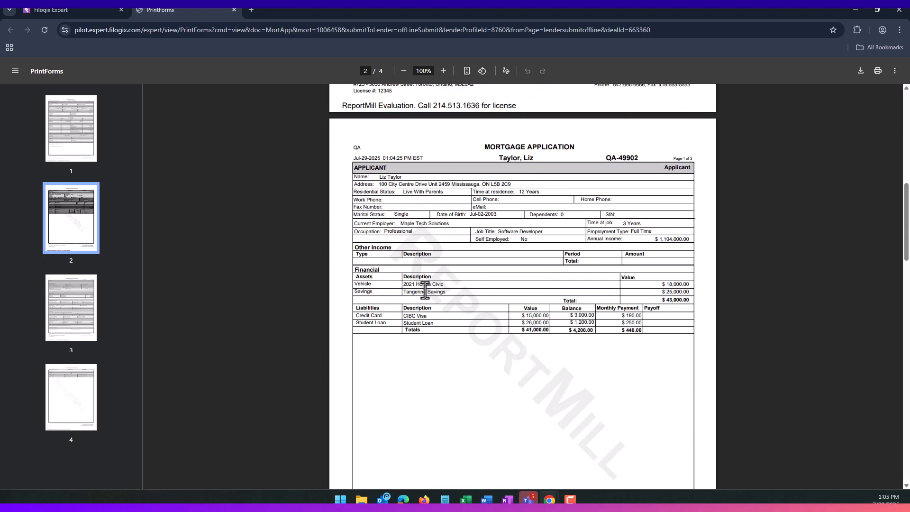
{"action": "scroll", "coordinate": [424, 284], "scroll_direction": "down", "scroll_amount": 9}
{"action": "scroll", "coordinate": [425, 286], "scroll_direction": "down", "scroll_amount": 8}
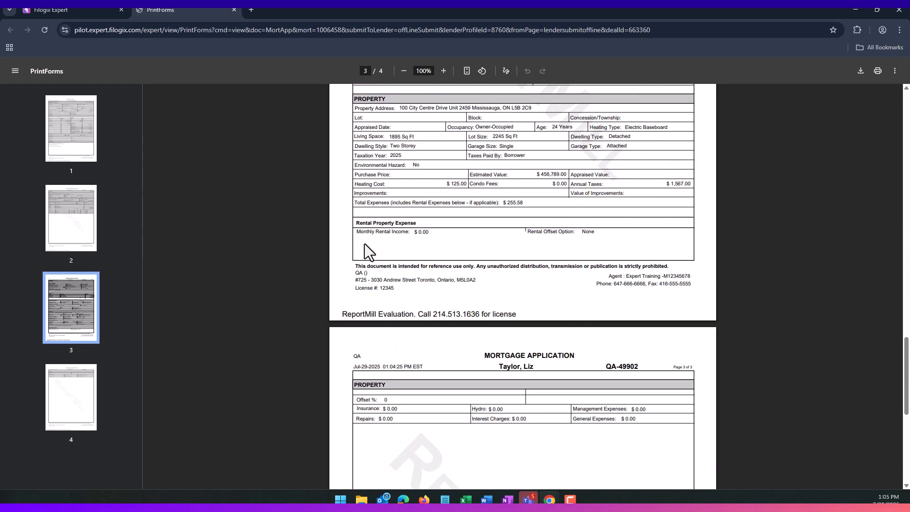
- Close the PrintForms tab, check the Submission History, and go to Lender Response
{"action": "left_click", "coordinate": [234, 10]}
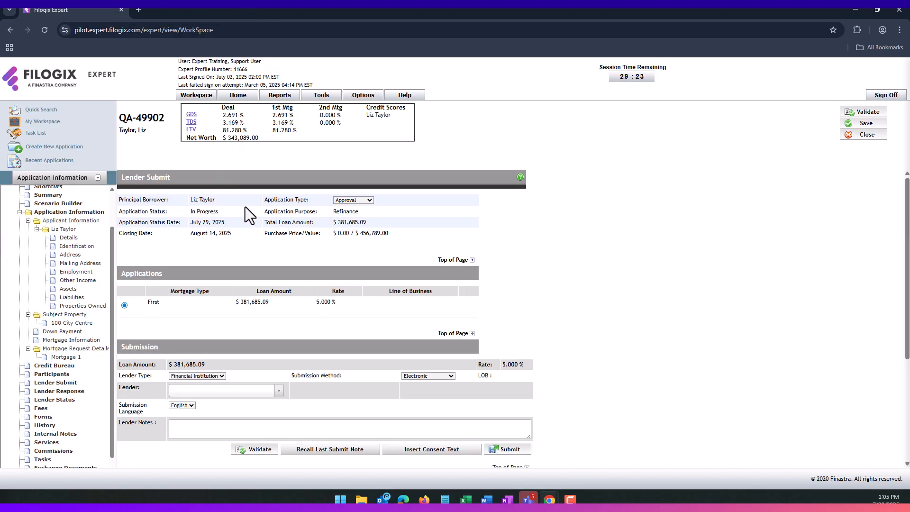
{"action": "scroll", "coordinate": [256, 214], "scroll_direction": "down", "scroll_amount": 3}
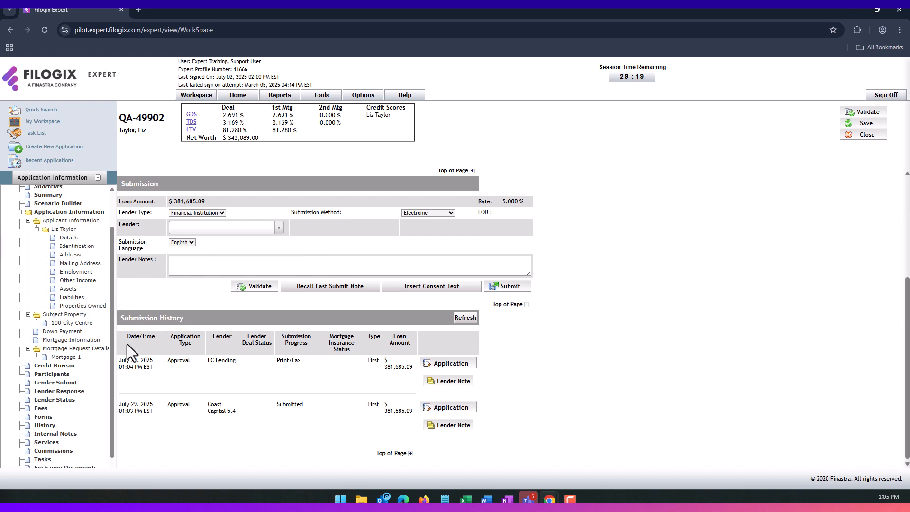
{"action": "left_click", "coordinate": [61, 392]}
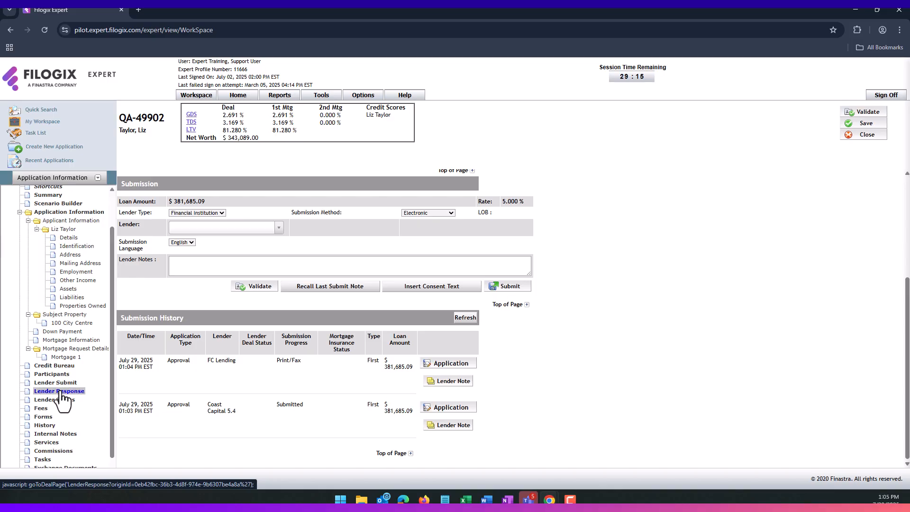
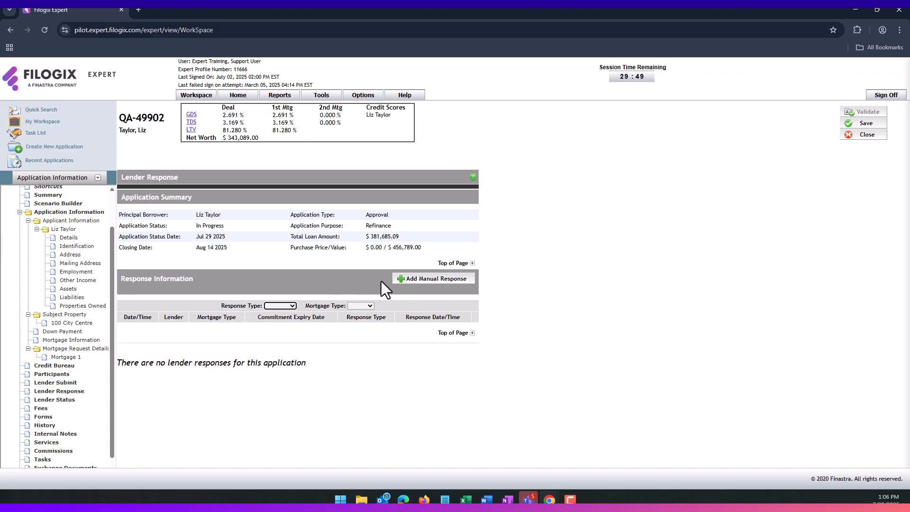
- Add a manual Approved response for the FC Lending submission
{"action": "left_click", "coordinate": [423, 285]}
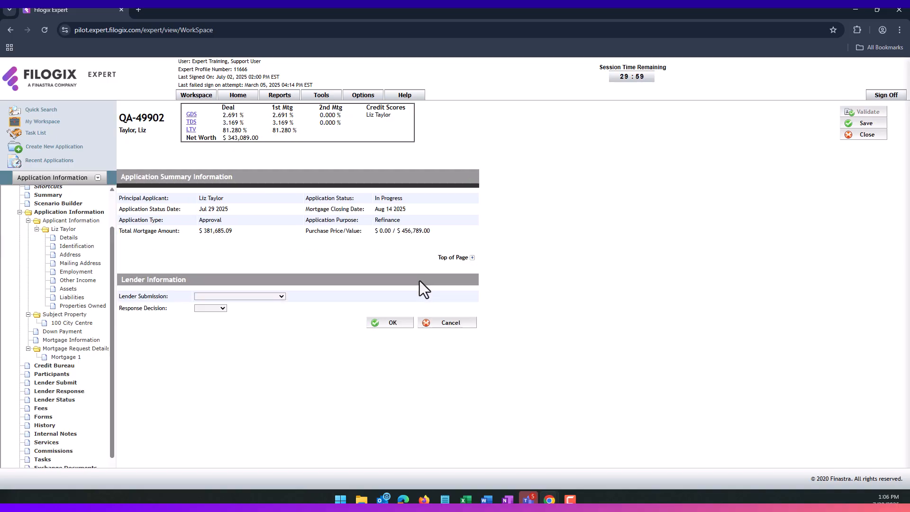
{"action": "left_click", "coordinate": [276, 297]}
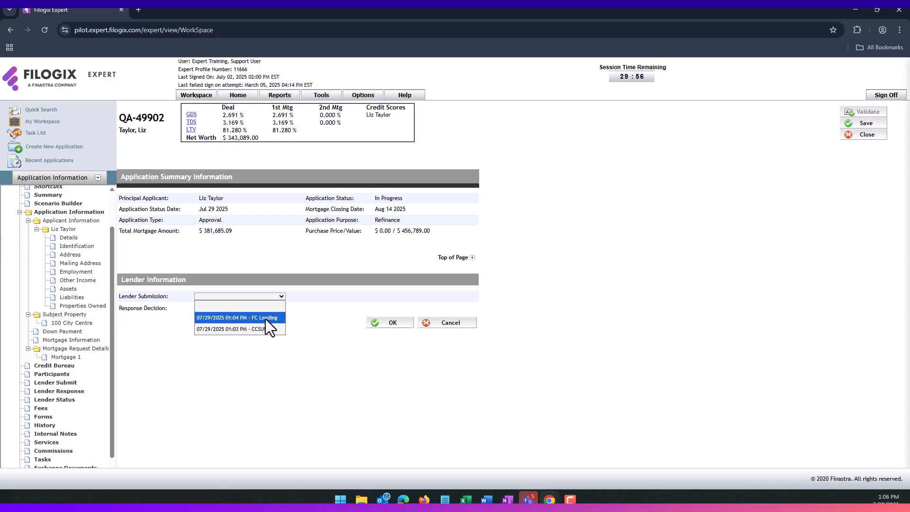
{"action": "left_click", "coordinate": [265, 318]}
{"action": "left_click", "coordinate": [217, 308]}
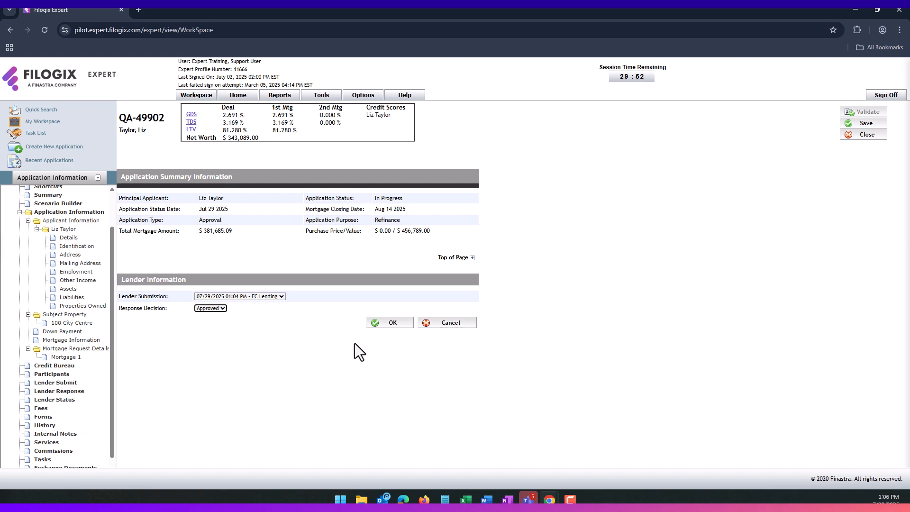
{"action": "left_click", "coordinate": [383, 326]}
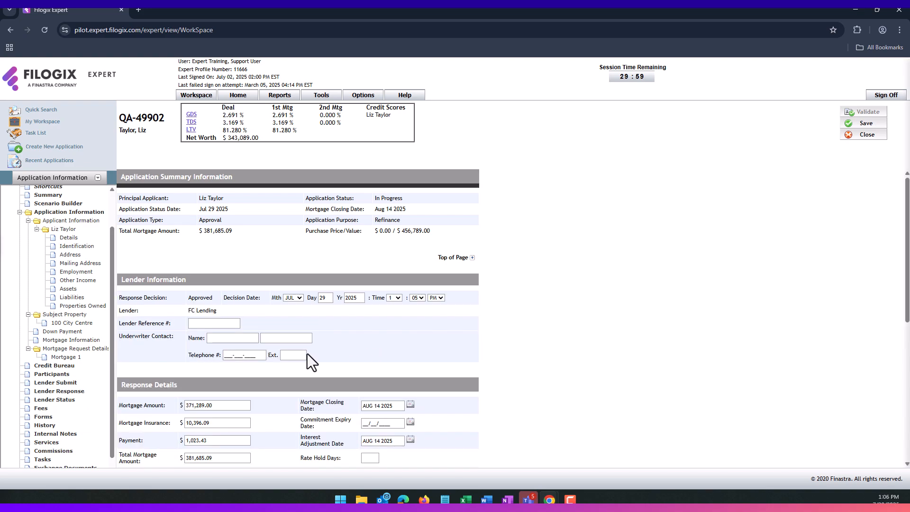
- Change the response rate to 5.250% and the payment to 1,123.43
{"action": "scroll", "coordinate": [313, 324], "scroll_direction": "down", "scroll_amount": 1}
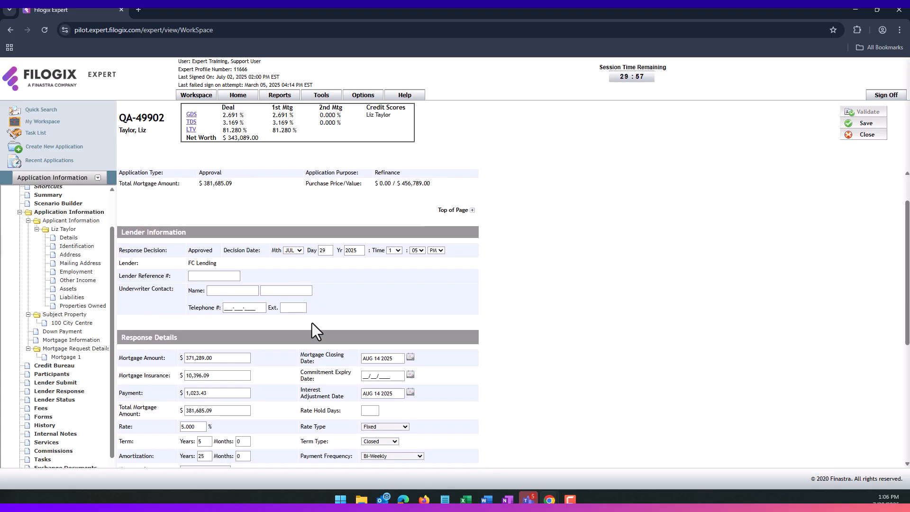
{"action": "scroll", "coordinate": [256, 328], "scroll_direction": "down", "scroll_amount": 1}
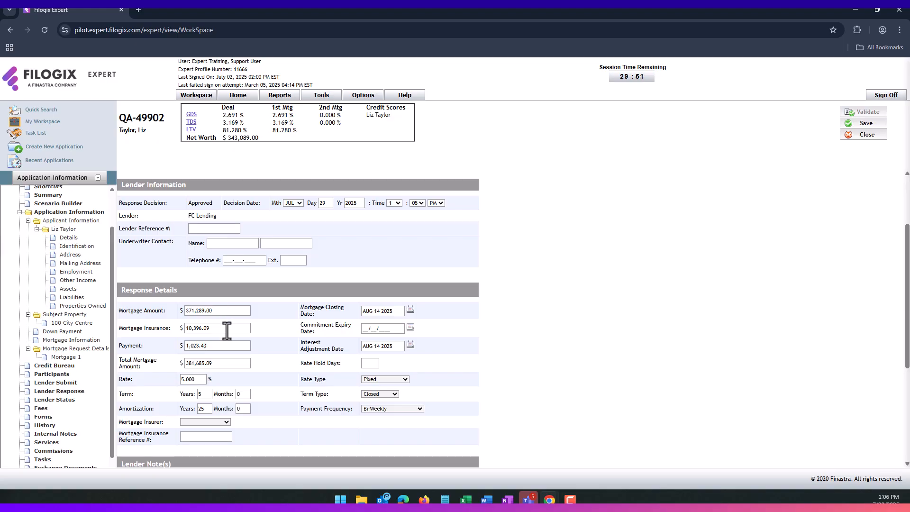
{"action": "double_click", "coordinate": [188, 379]}
{"action": "left_click", "coordinate": [195, 379]}
{"action": "type", "text": "25"}
{"action": "double_click", "coordinate": [206, 346]}
{"action": "left_click", "coordinate": [191, 347]}
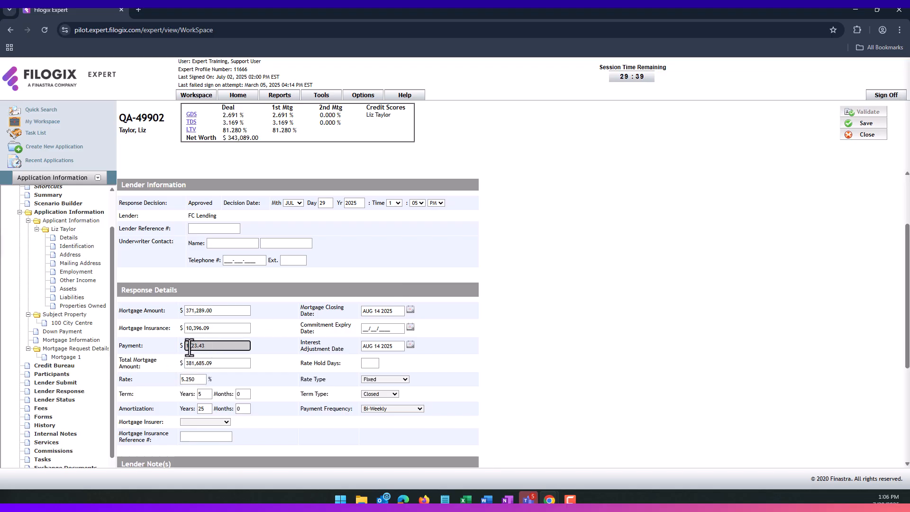
{"action": "left_click_drag", "start_coordinate": [189, 348], "coordinate": [199, 349]}
{"action": "type", "text": "1"}
{"action": "left_click", "coordinate": [291, 382]}
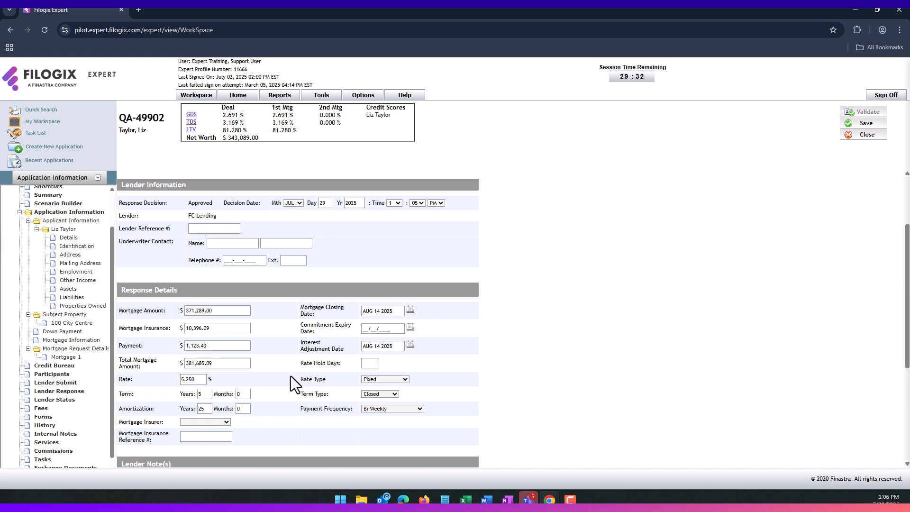
- Save the FC Lending response changes
{"action": "scroll", "coordinate": [292, 355], "scroll_direction": "down", "scroll_amount": 1}
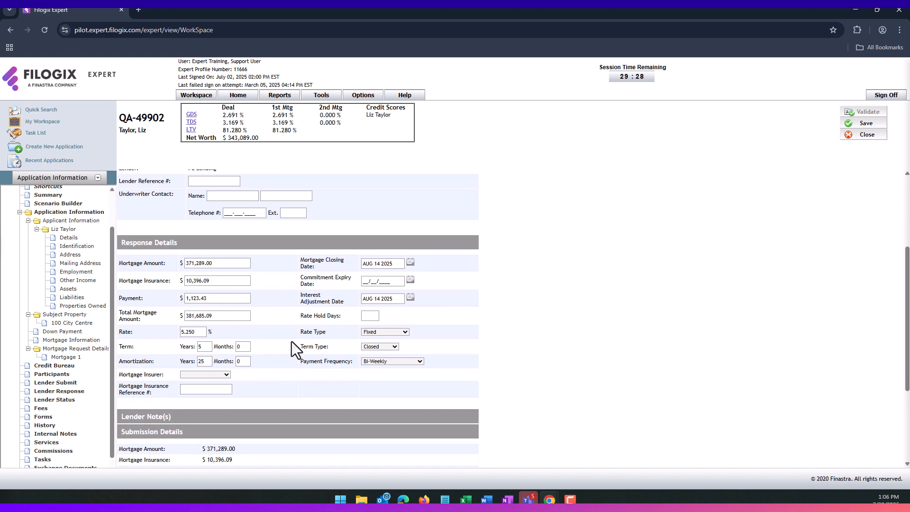
{"action": "scroll", "coordinate": [297, 345], "scroll_direction": "down", "scroll_amount": 1}
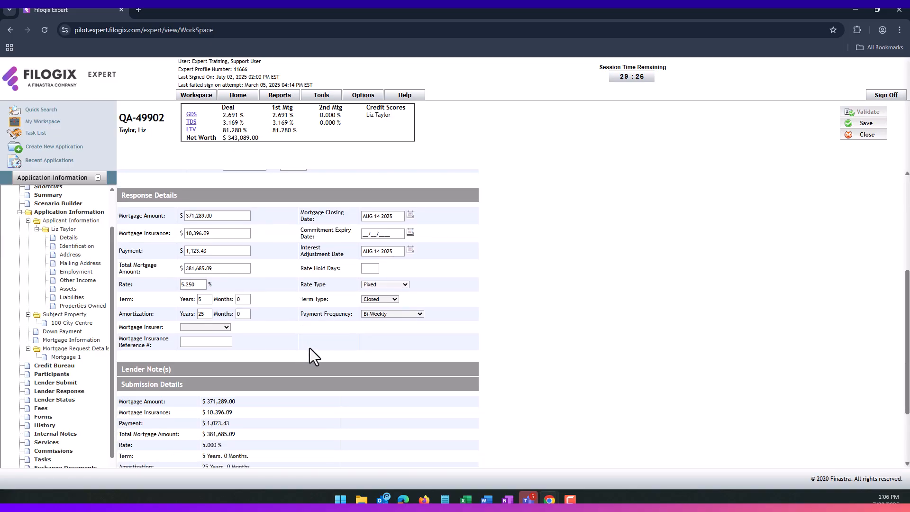
{"action": "scroll", "coordinate": [336, 358], "scroll_direction": "down", "scroll_amount": 1}
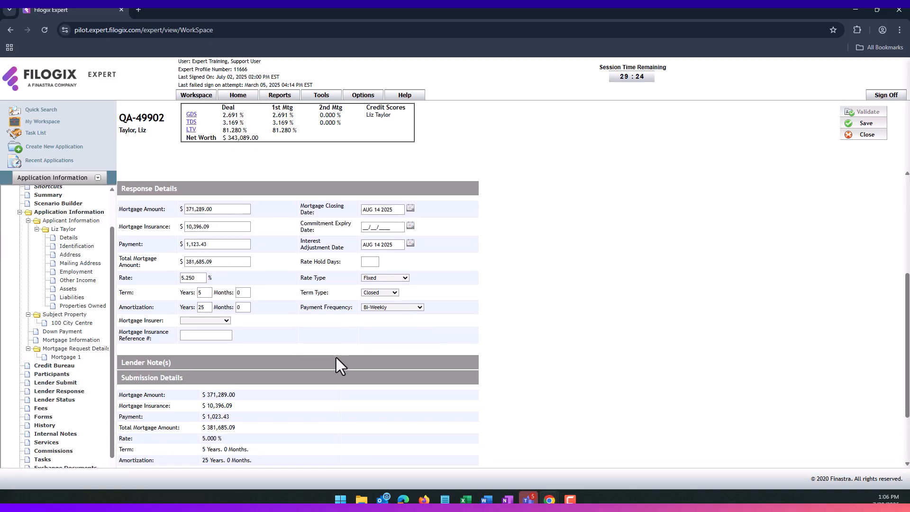
{"action": "scroll", "coordinate": [337, 357], "scroll_direction": "down", "scroll_amount": 1}
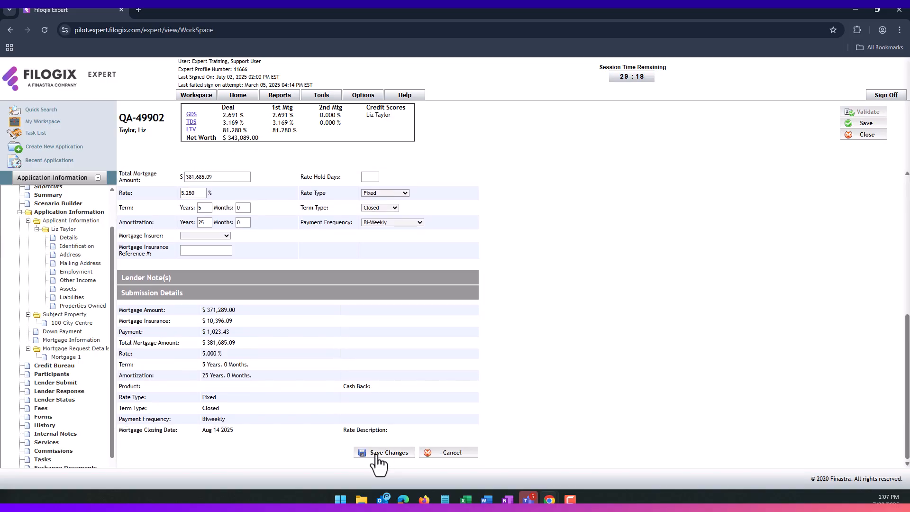
{"action": "left_click", "coordinate": [376, 454]}
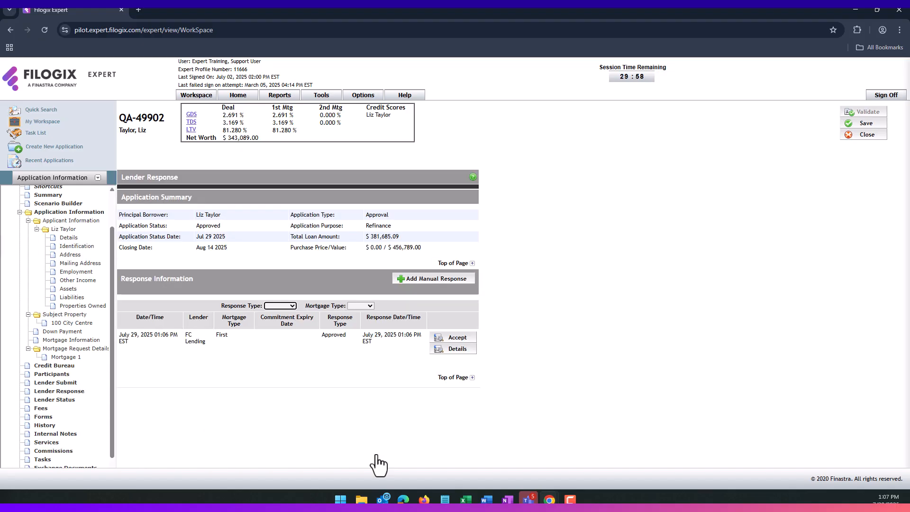
- Accept the FC Lending commitment and open Mortgage 1, showing 5.250% and $1,123.43 biweekly
{"action": "left_click", "coordinate": [451, 339]}
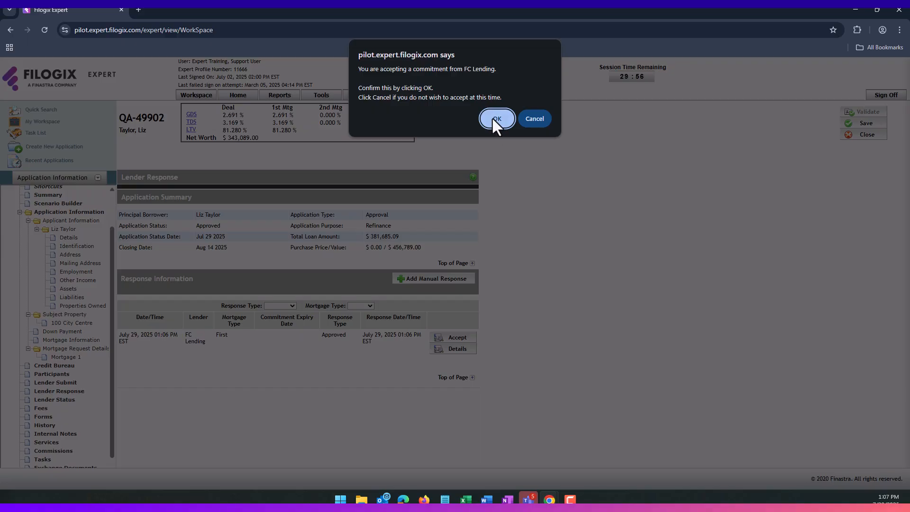
{"action": "left_click", "coordinate": [496, 118]}
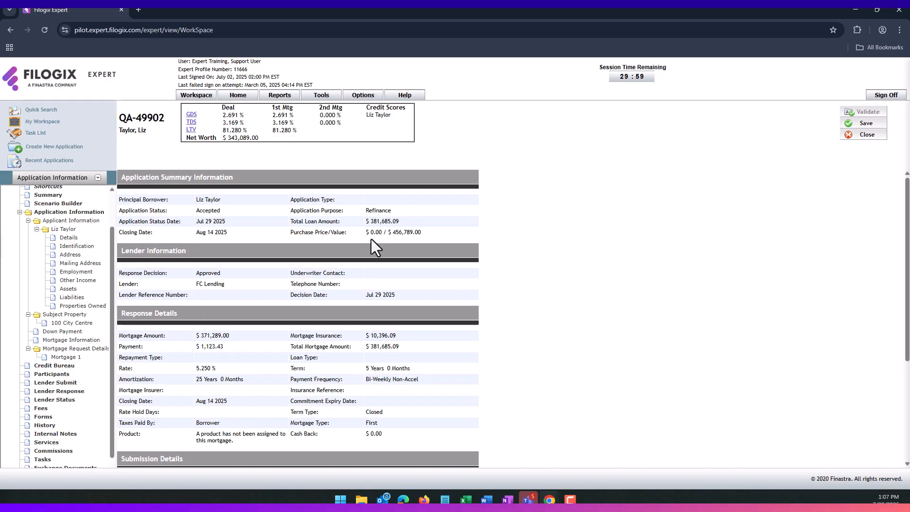
{"action": "scroll", "coordinate": [330, 260], "scroll_direction": "down", "scroll_amount": 3}
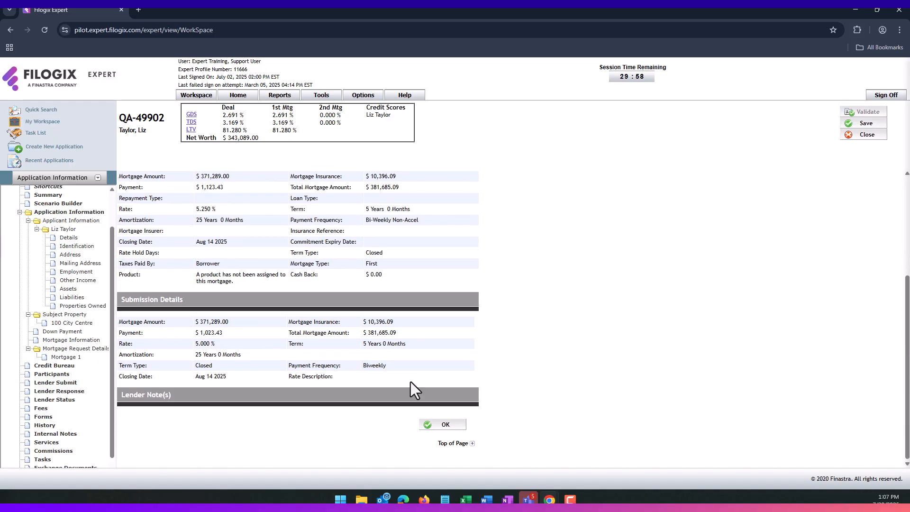
{"action": "left_click", "coordinate": [434, 426]}
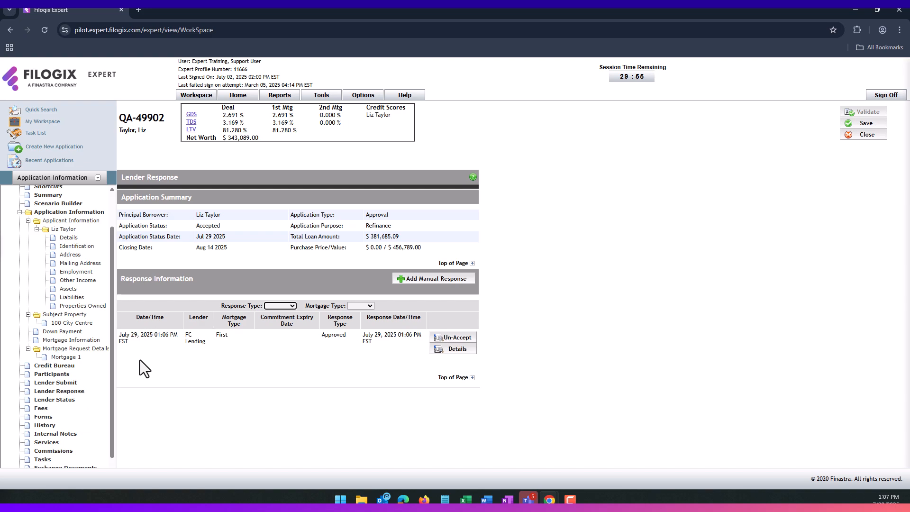
{"action": "left_click", "coordinate": [66, 357]}
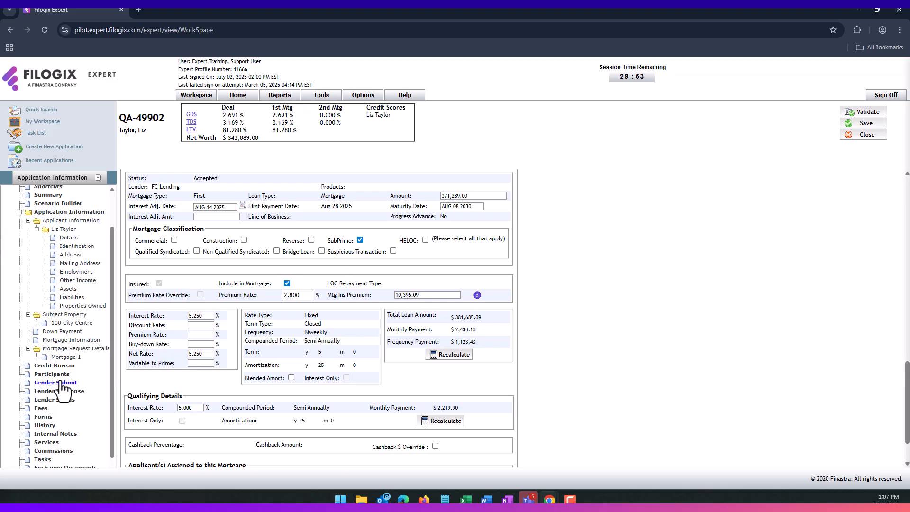
- Enter a 430.00 Appraisal fee and a 950.00 Brokerage Fee under Fees
{"action": "left_click", "coordinate": [41, 409]}
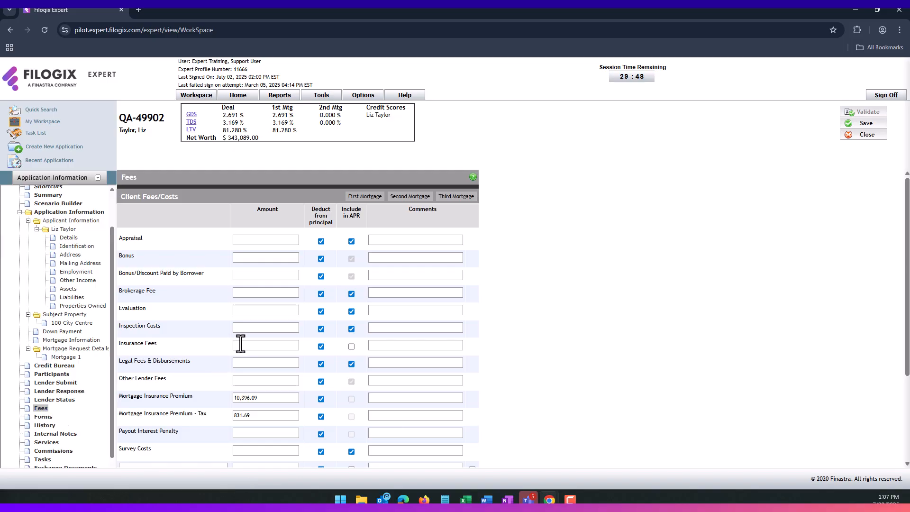
{"action": "left_click", "coordinate": [261, 241]}
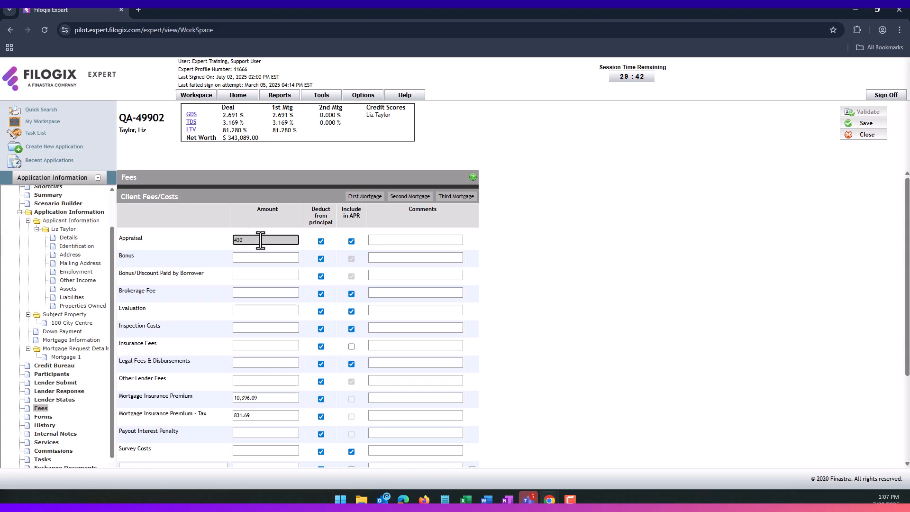
{"action": "left_click", "coordinate": [167, 329]}
{"action": "scroll", "coordinate": [204, 328], "scroll_direction": "down", "scroll_amount": 1}
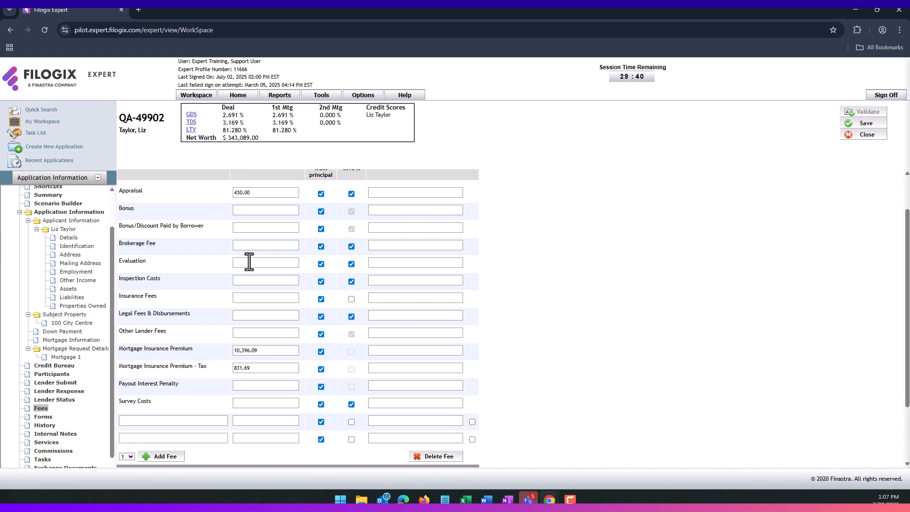
{"action": "left_click", "coordinate": [262, 245]}
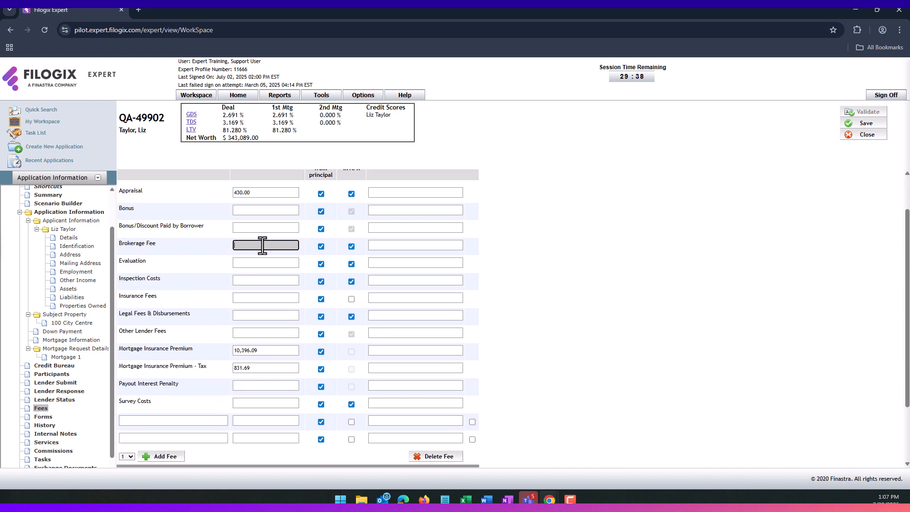
{"action": "type", "text": "950"}
{"action": "left_click", "coordinate": [213, 307]}
{"action": "scroll", "coordinate": [191, 352], "scroll_direction": "down", "scroll_amount": 1}
{"action": "scroll", "coordinate": [192, 351], "scroll_direction": "down", "scroll_amount": 1}
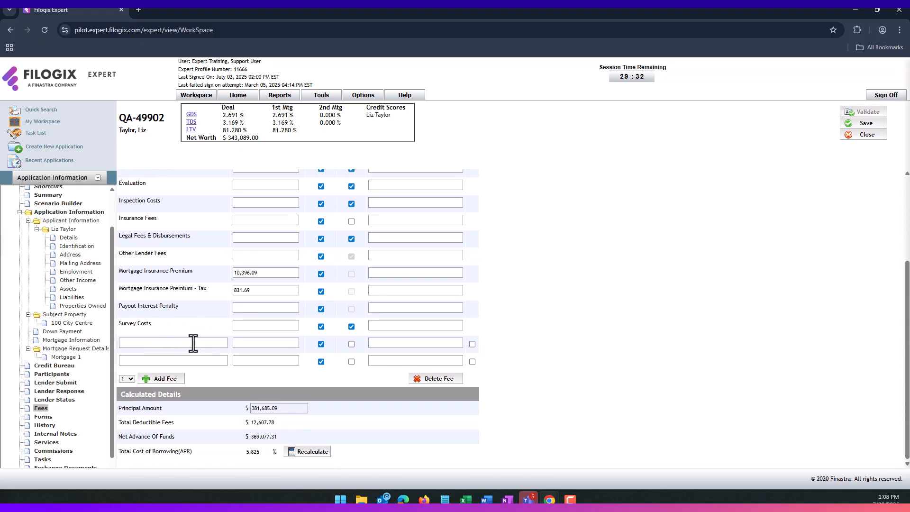
{"action": "scroll", "coordinate": [193, 342], "scroll_direction": "up", "scroll_amount": 1}
{"action": "scroll", "coordinate": [194, 349], "scroll_direction": "down", "scroll_amount": 1}
- Tick Mortgage Application, Mortgage Summary, Letter of Direction and Mortgage Commitment, then print them as one document
{"action": "left_click", "coordinate": [44, 417]}
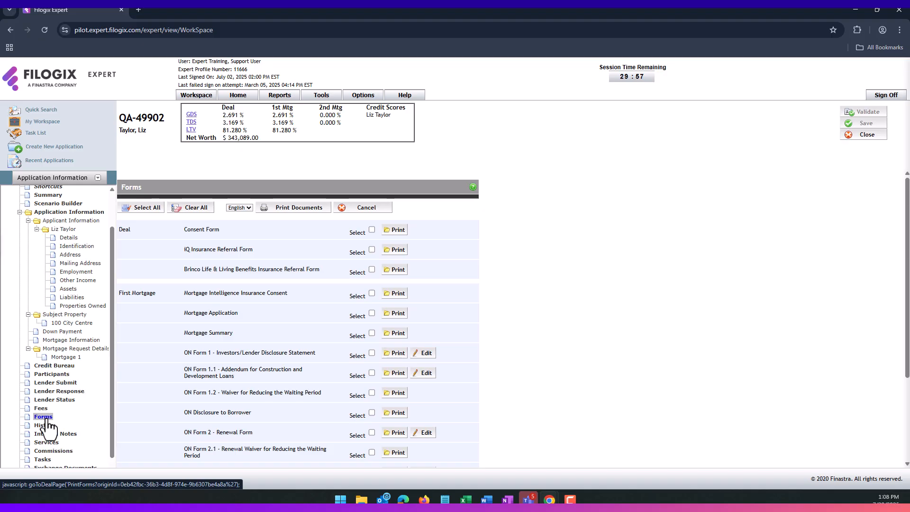
{"action": "scroll", "coordinate": [239, 322], "scroll_direction": "down", "scroll_amount": 1}
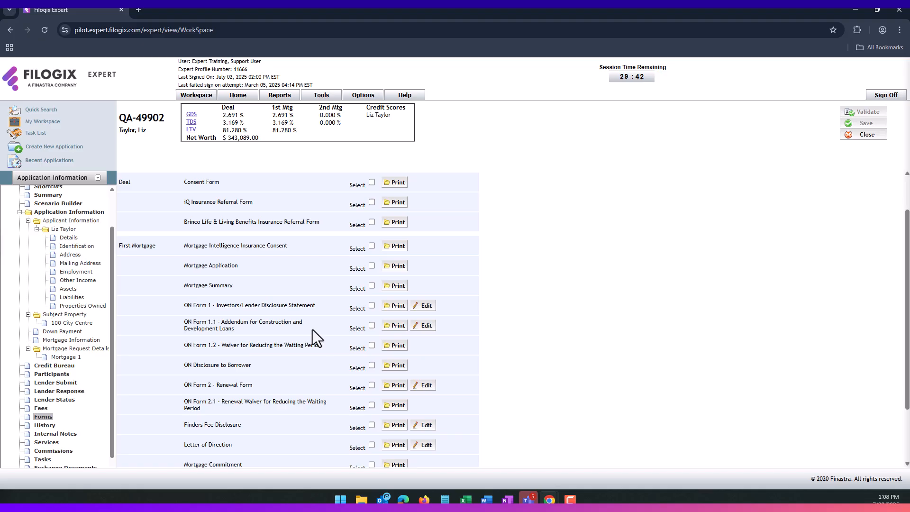
{"action": "scroll", "coordinate": [312, 330], "scroll_direction": "up", "scroll_amount": 1}
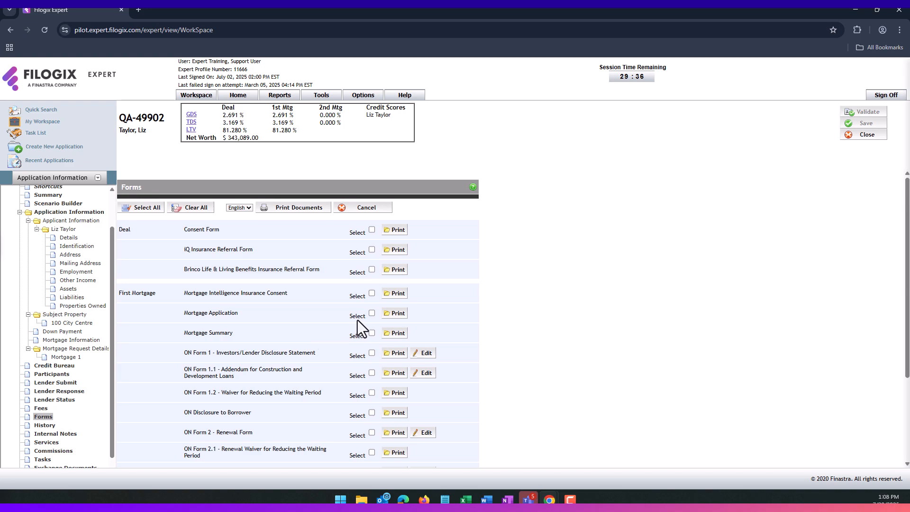
{"action": "left_click", "coordinate": [370, 314]}
{"action": "left_click", "coordinate": [372, 333]}
{"action": "scroll", "coordinate": [307, 382], "scroll_direction": "down", "scroll_amount": 1}
{"action": "scroll", "coordinate": [316, 381], "scroll_direction": "down", "scroll_amount": 1}
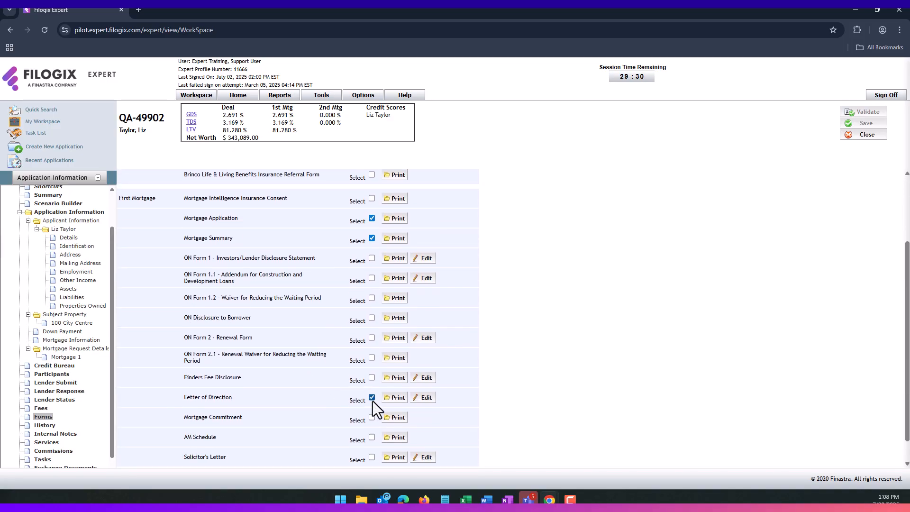
{"action": "scroll", "coordinate": [371, 399], "scroll_direction": "down", "scroll_amount": 1}
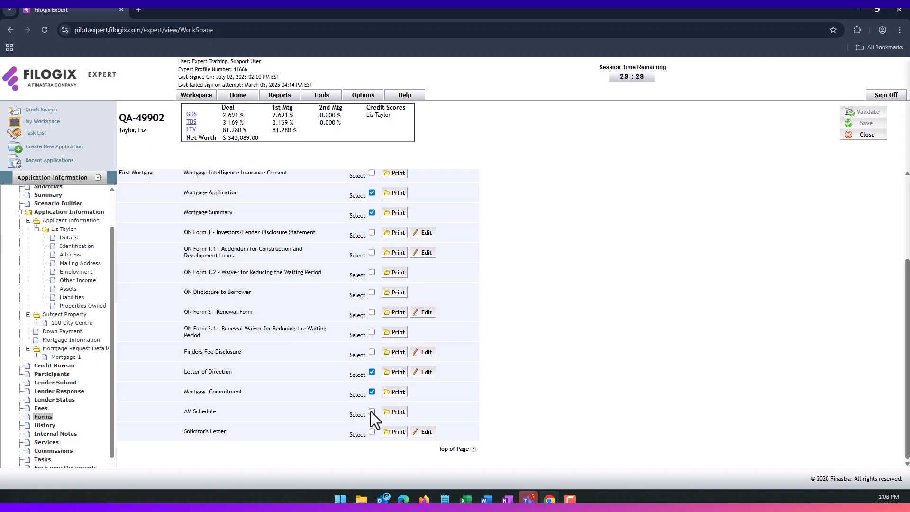
{"action": "scroll", "coordinate": [473, 374], "scroll_direction": "up", "scroll_amount": 3}
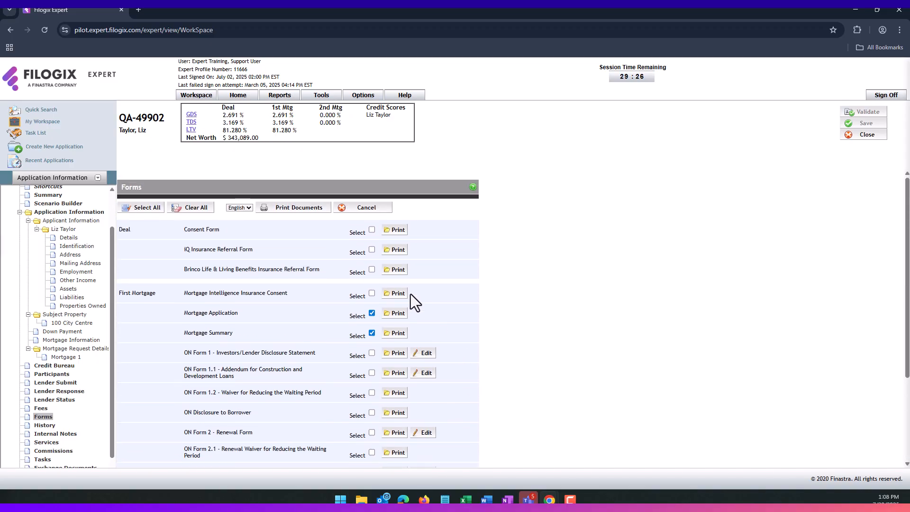
{"action": "left_click", "coordinate": [298, 209]}
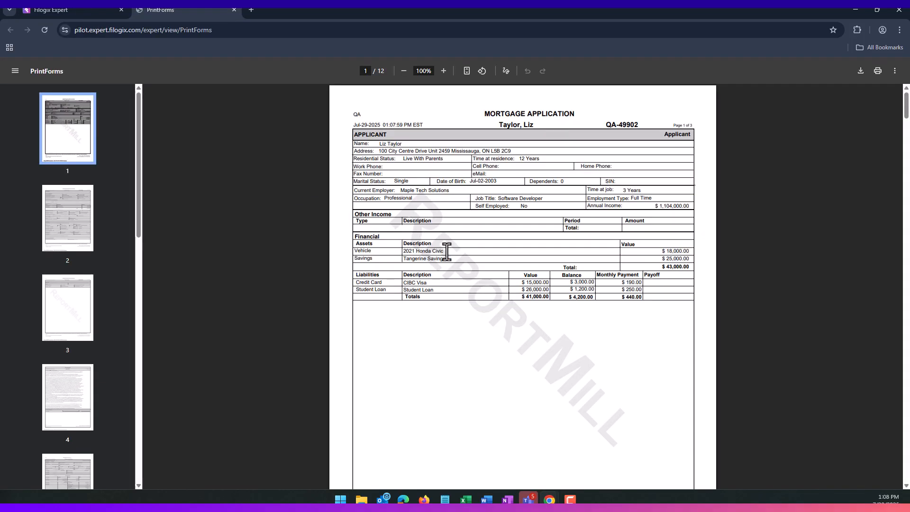
- Scroll through the 12-page PrintForms PDF down to the amortization schedule on page 10
{"action": "scroll", "coordinate": [526, 250], "scroll_direction": "down", "scroll_amount": 14}
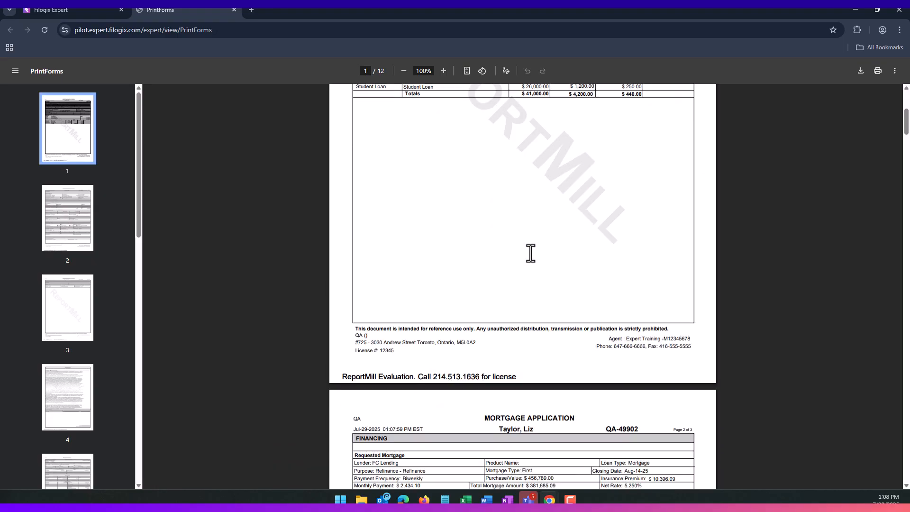
{"action": "scroll", "coordinate": [538, 251], "scroll_direction": "down", "scroll_amount": 20}
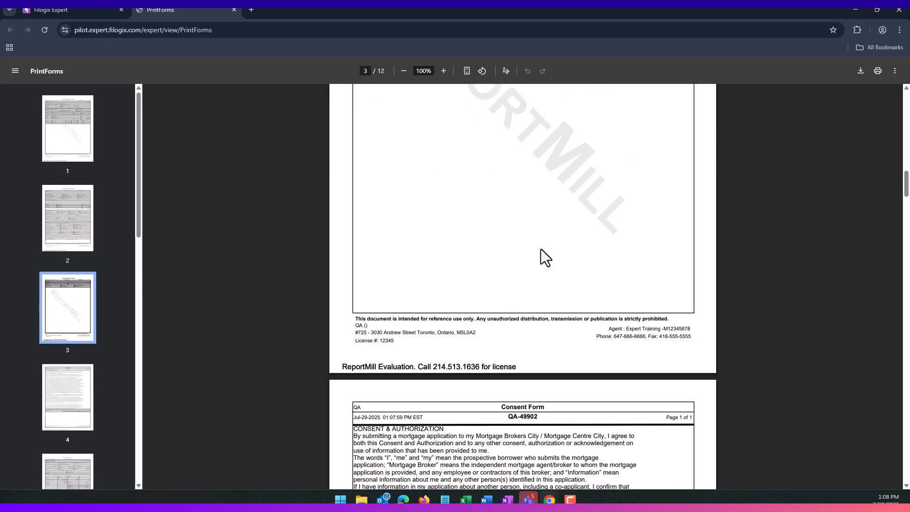
{"action": "scroll", "coordinate": [540, 248], "scroll_direction": "down", "scroll_amount": 20}
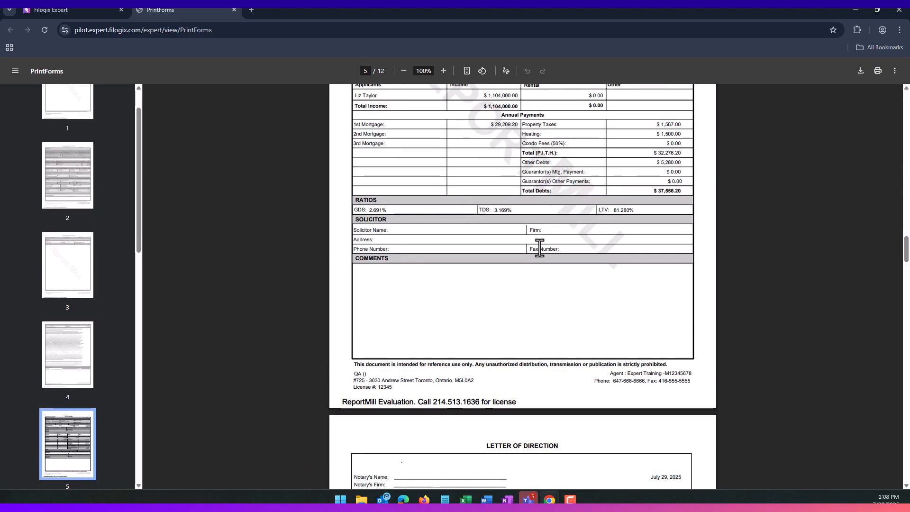
{"action": "scroll", "coordinate": [538, 247], "scroll_direction": "down", "scroll_amount": 20}
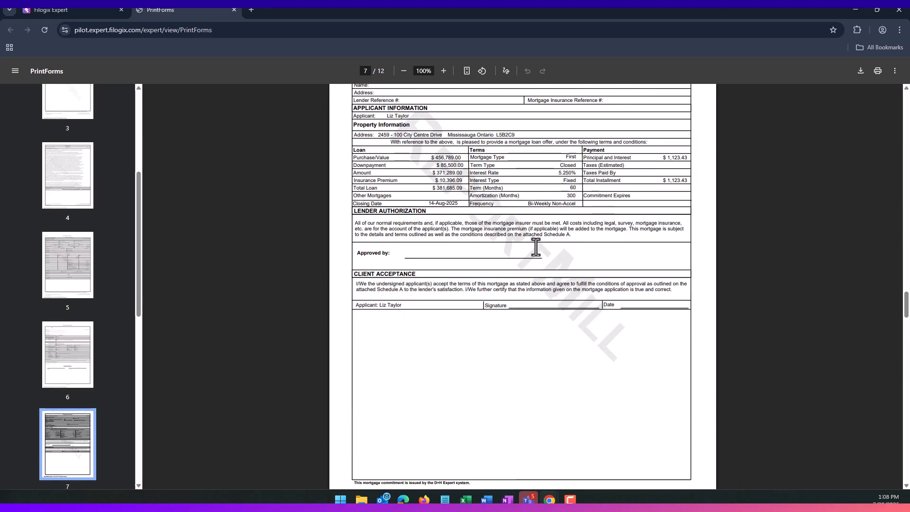
{"action": "scroll", "coordinate": [534, 246], "scroll_direction": "down", "scroll_amount": 20}
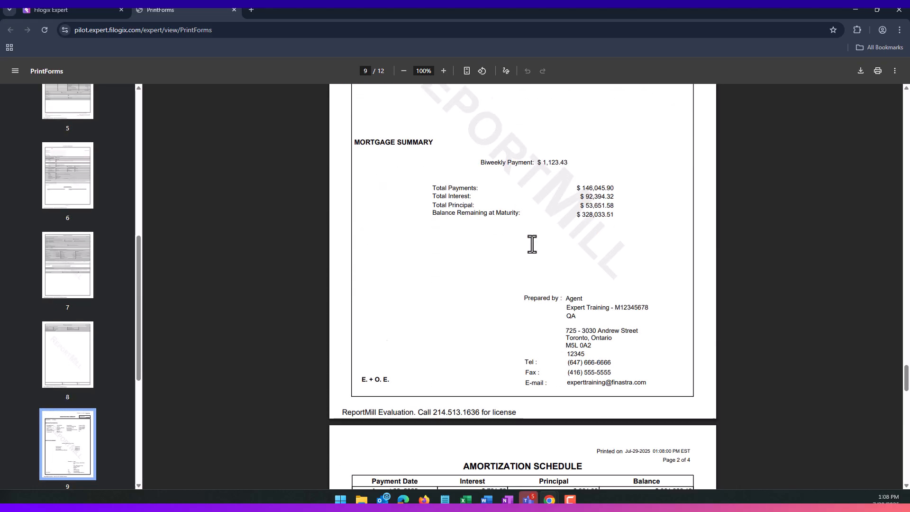
{"action": "scroll", "coordinate": [533, 244], "scroll_direction": "down", "scroll_amount": 3}
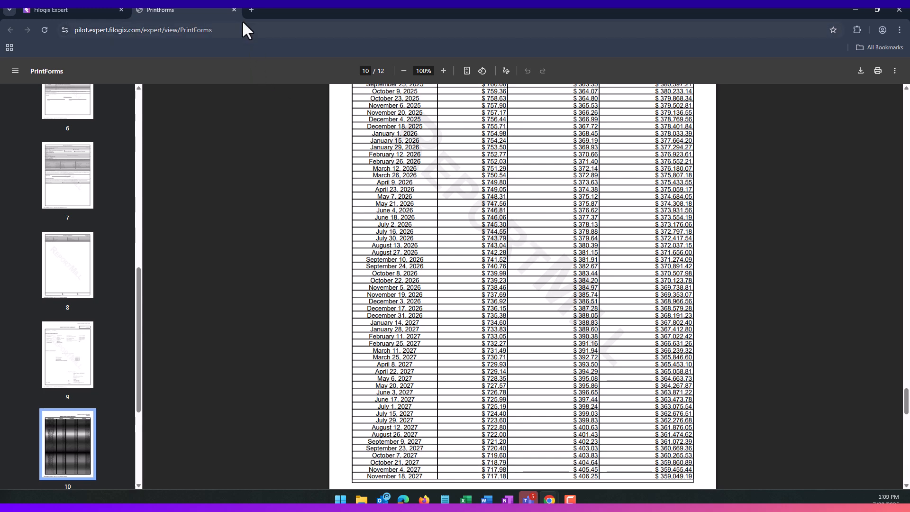
- Close the printout and open ON Form 1 for editing
{"action": "left_click", "coordinate": [235, 8]}
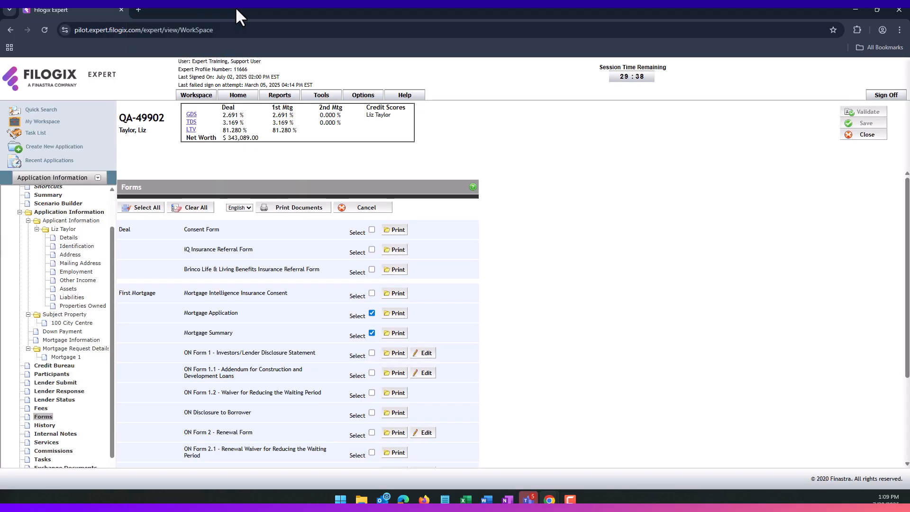
{"action": "scroll", "coordinate": [341, 285], "scroll_direction": "down", "scroll_amount": 1}
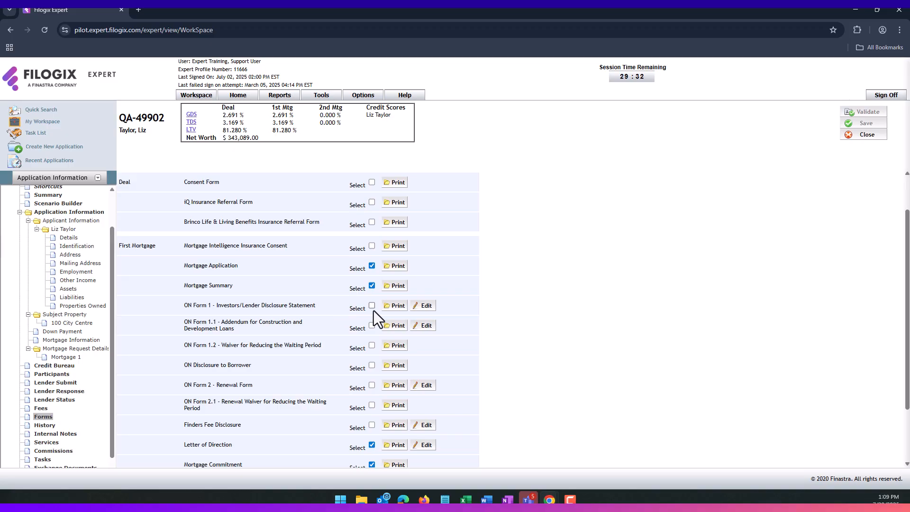
{"action": "left_click", "coordinate": [425, 306]}
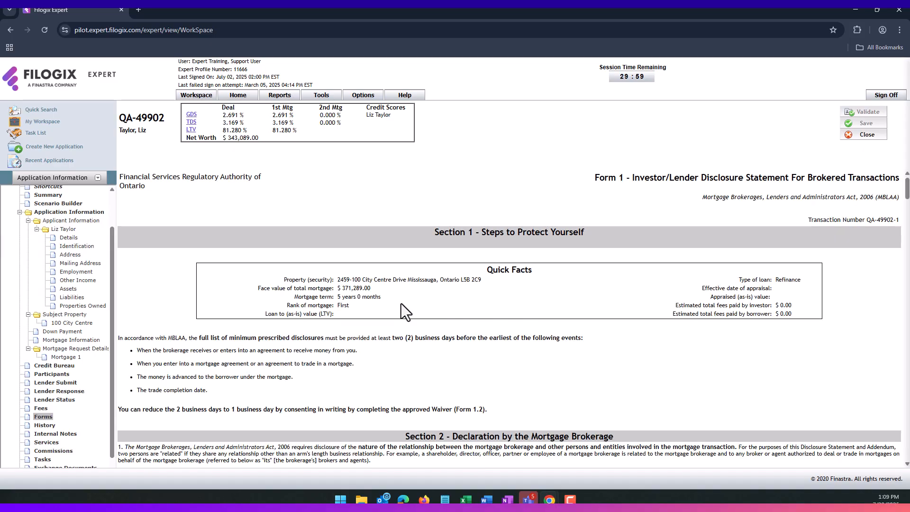
- Answer Yes to question 2 with a short explanation and scroll to the form's end
{"action": "scroll", "coordinate": [401, 303], "scroll_direction": "down", "scroll_amount": 5}
{"action": "scroll", "coordinate": [404, 310], "scroll_direction": "down", "scroll_amount": 1}
{"action": "left_click", "coordinate": [143, 233]}
{"action": "left_click", "coordinate": [151, 256]}
{"action": "type", "text": "Make me"}
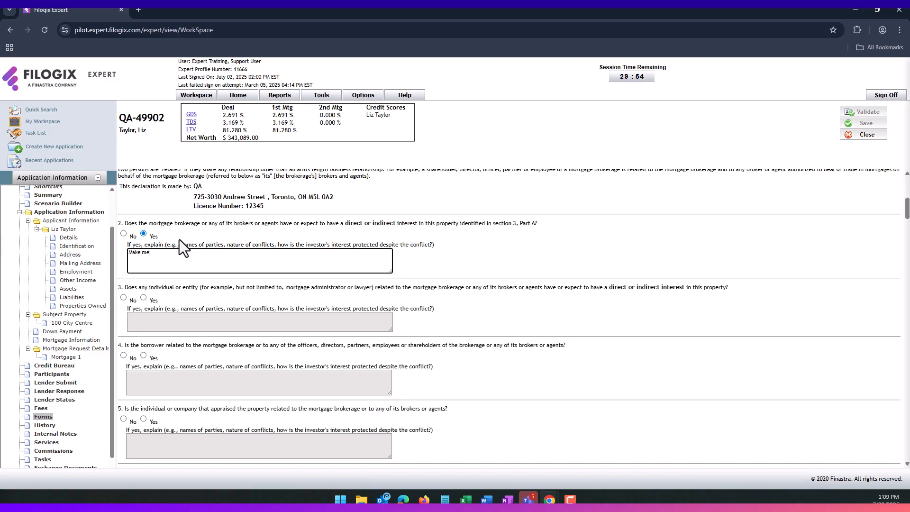
{"action": "key", "text": "BackSpace"}
{"action": "type", "text": "y edits"}
{"action": "left_click_drag", "start_coordinate": [906, 208], "coordinate": [903, 437]}
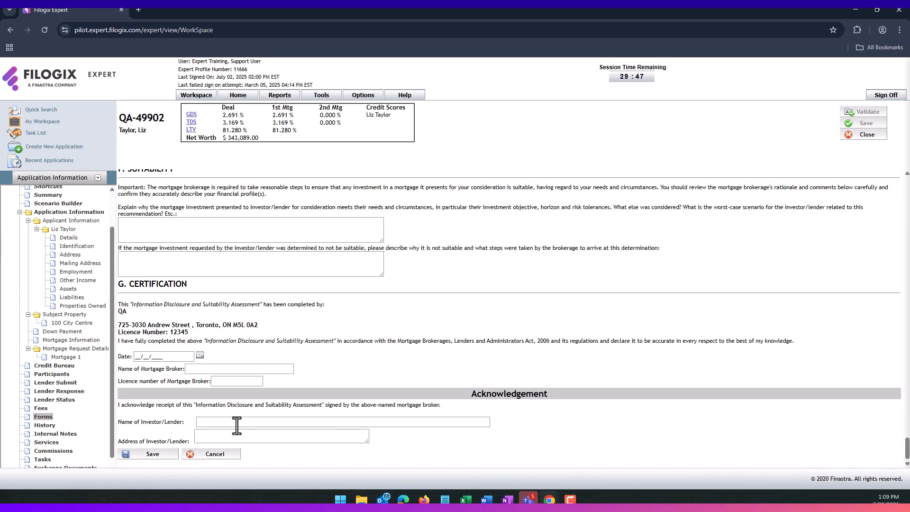
{"action": "scroll", "coordinate": [309, 371], "scroll_direction": "down", "scroll_amount": 1}
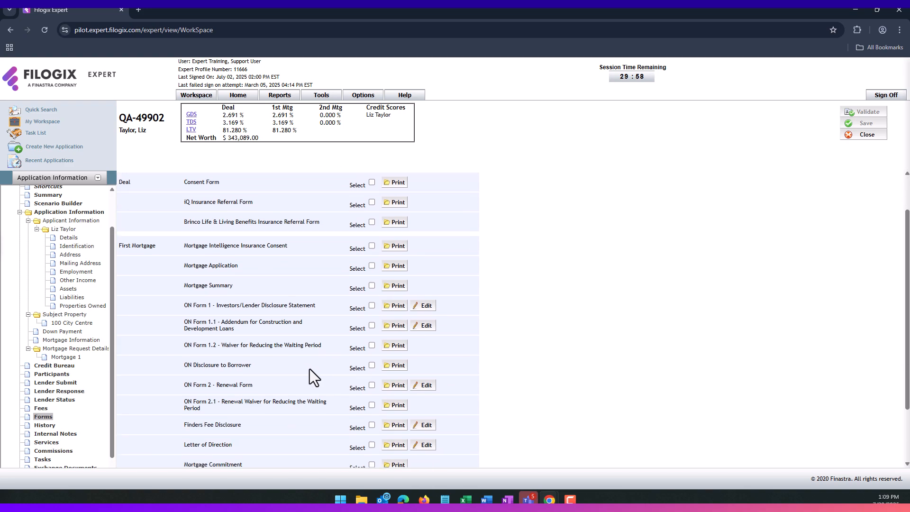
- Expand Cost of Borrowing and Conflict of Interest on ON Disclosure to Borrower, then view History
{"action": "left_click", "coordinate": [398, 369]}
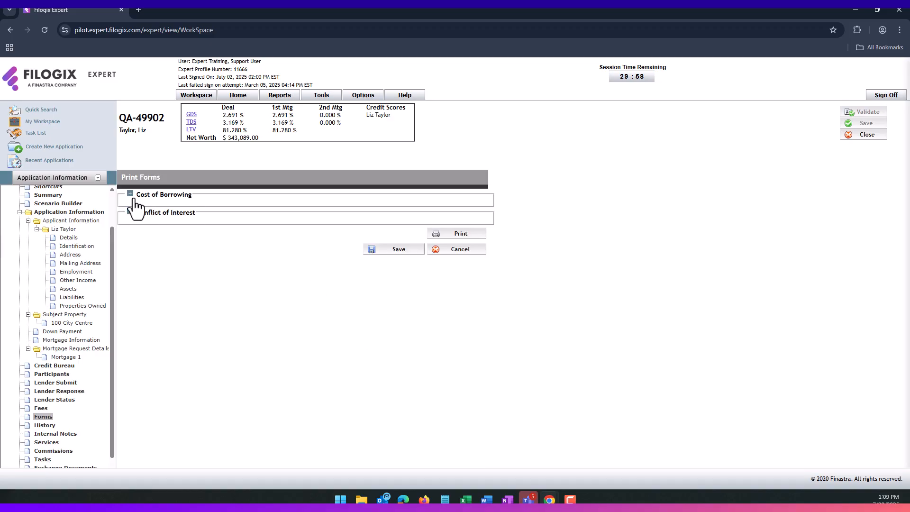
{"action": "left_click", "coordinate": [131, 196]}
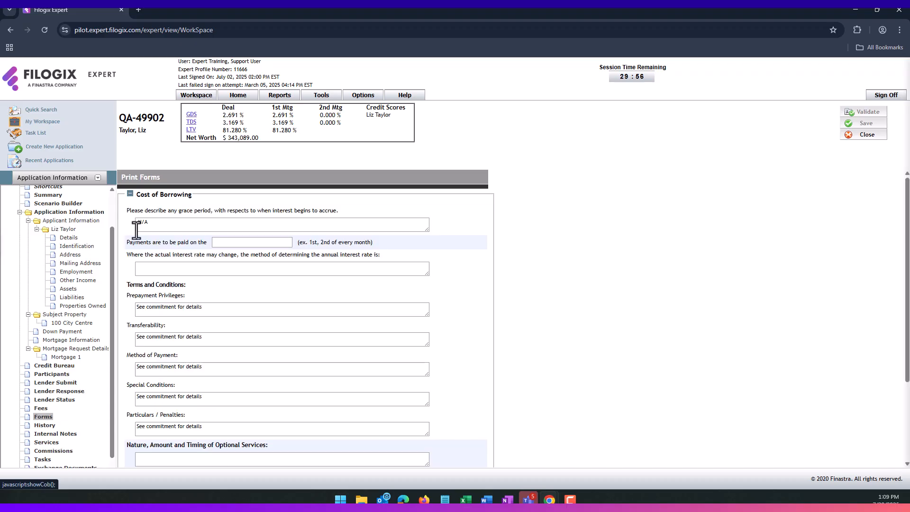
{"action": "scroll", "coordinate": [150, 282], "scroll_direction": "down", "scroll_amount": 3}
{"action": "scroll", "coordinate": [151, 287], "scroll_direction": "down", "scroll_amount": 2}
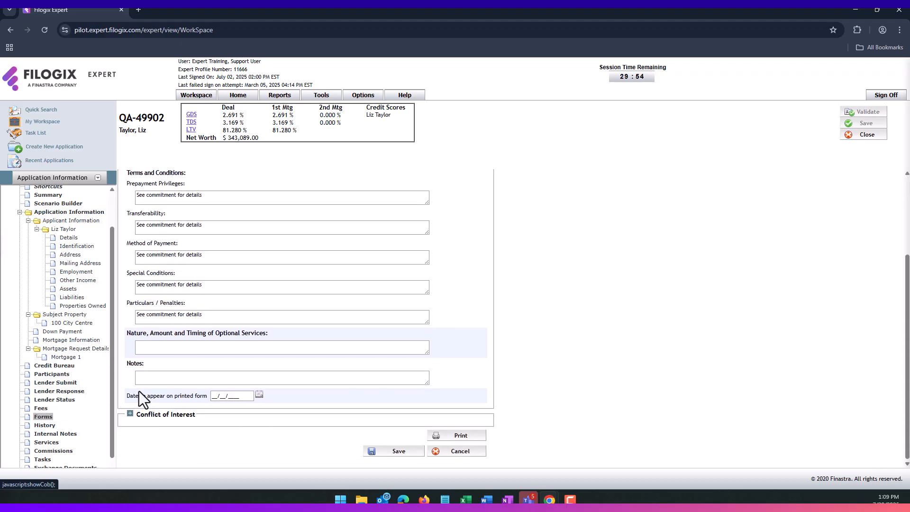
{"action": "left_click", "coordinate": [130, 413]}
{"action": "scroll", "coordinate": [134, 410], "scroll_direction": "down", "scroll_amount": 6}
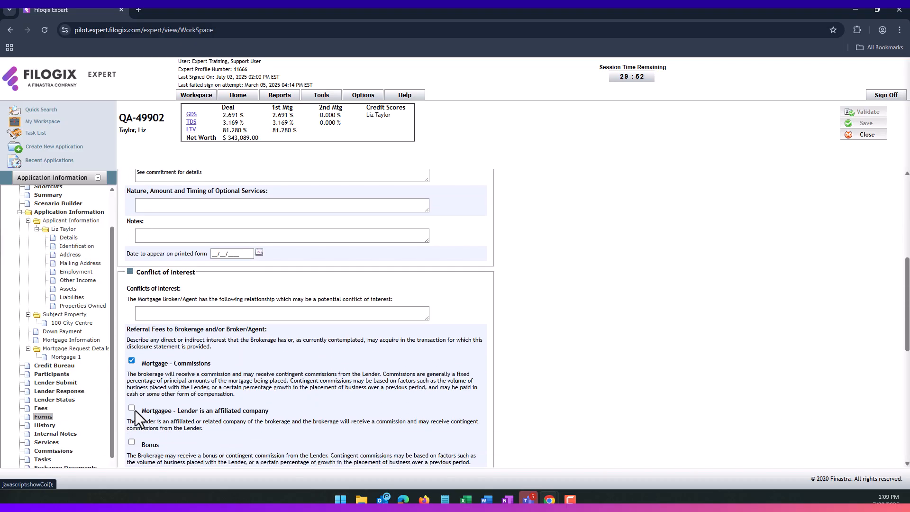
{"action": "scroll", "coordinate": [135, 411], "scroll_direction": "down", "scroll_amount": 4}
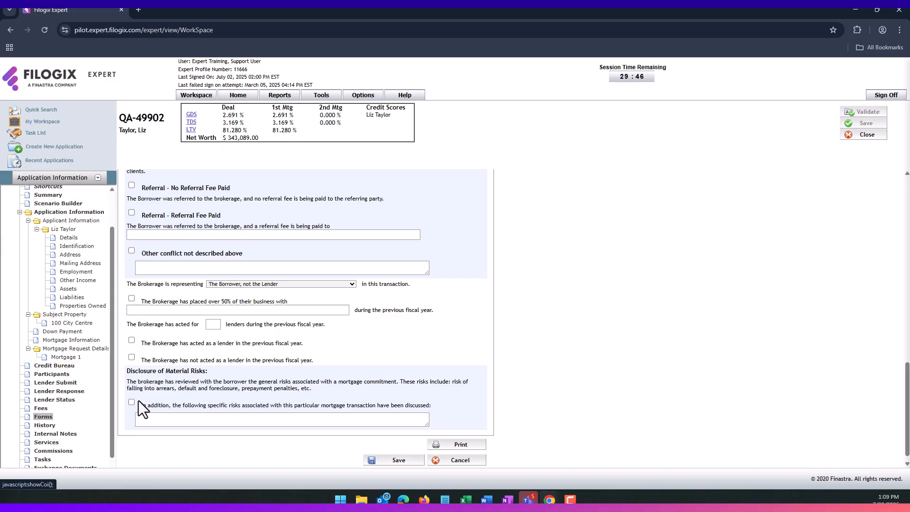
{"action": "left_click", "coordinate": [57, 425]}
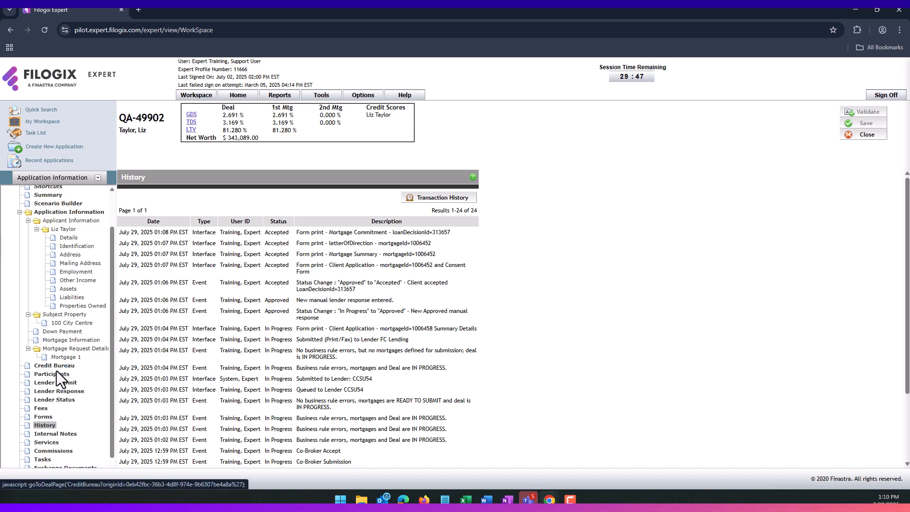
- Save a Follow Up internal note saying the client was contacted about the lender decision
{"action": "left_click", "coordinate": [47, 434]}
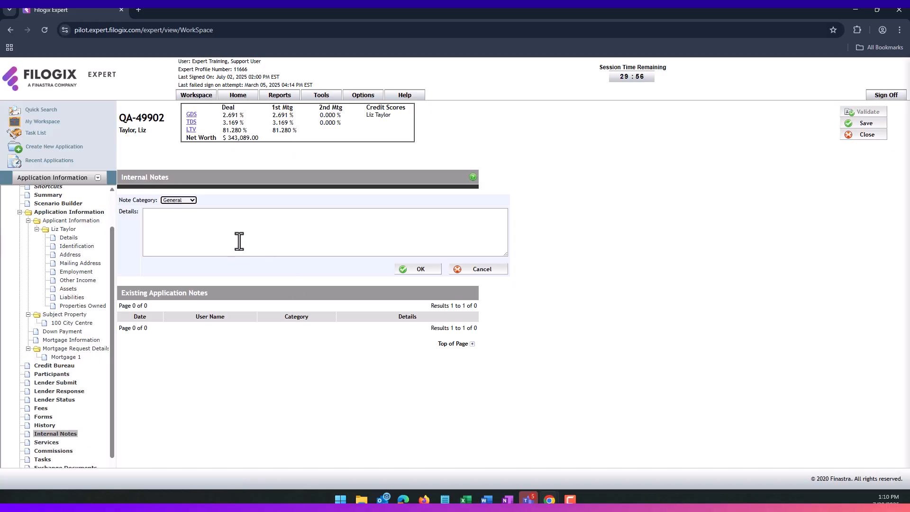
{"action": "left_click", "coordinate": [181, 200]}
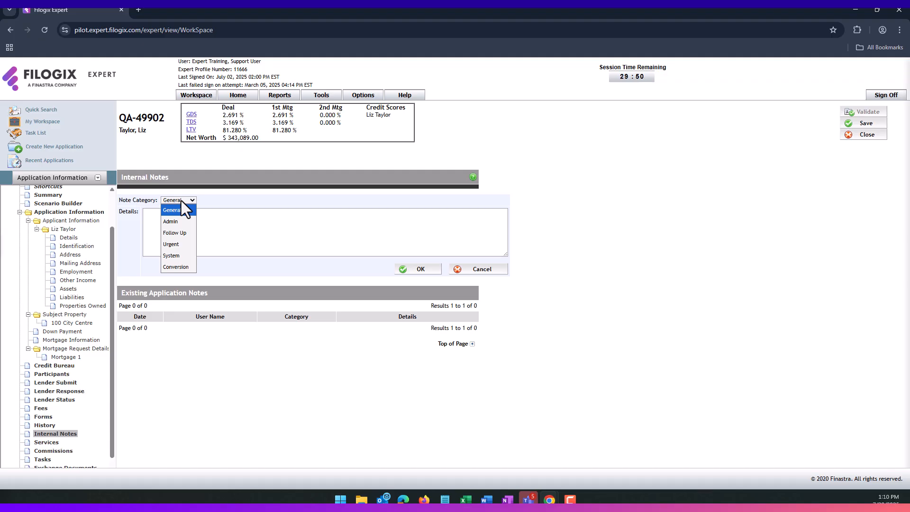
{"action": "left_click", "coordinate": [184, 235]}
{"action": "left_click", "coordinate": [185, 233]}
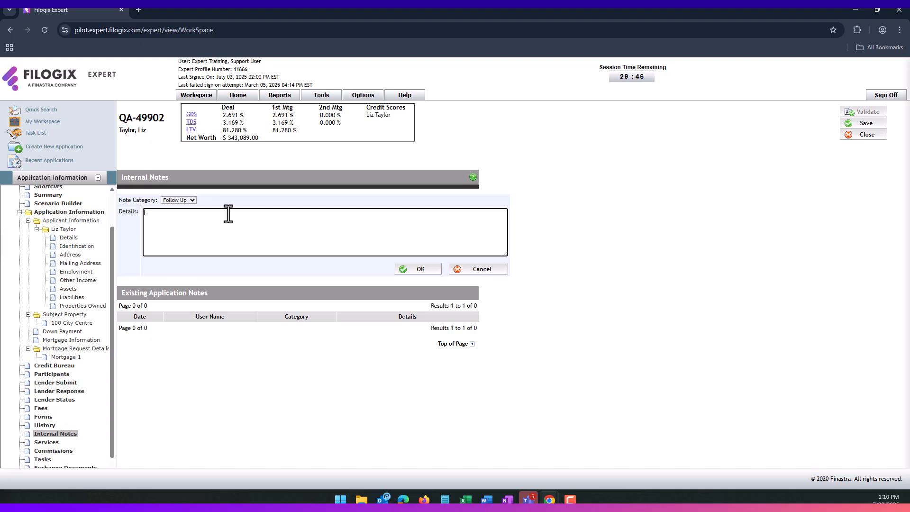
{"action": "type", "text": "Contacted Liz to advise of lender decision"}
{"action": "left_click", "coordinate": [407, 273]}
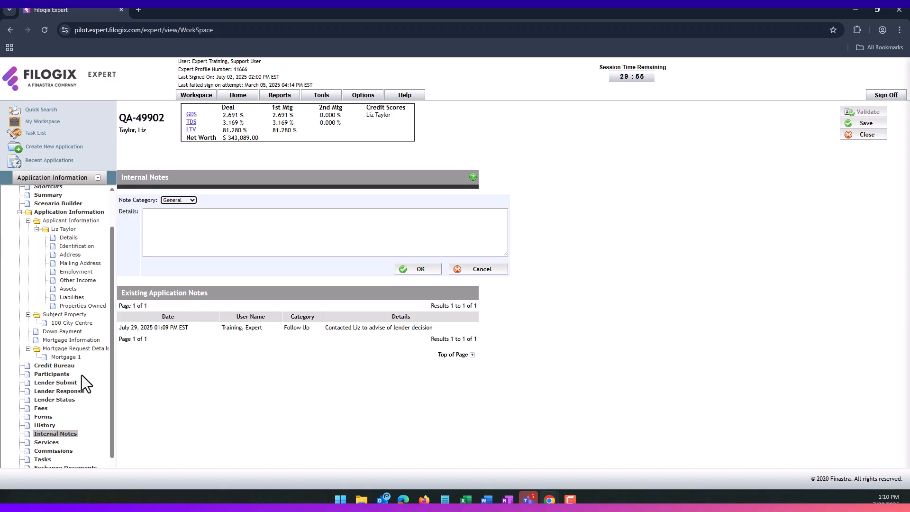
{"action": "scroll", "coordinate": [78, 376], "scroll_direction": "down", "scroll_amount": 1}
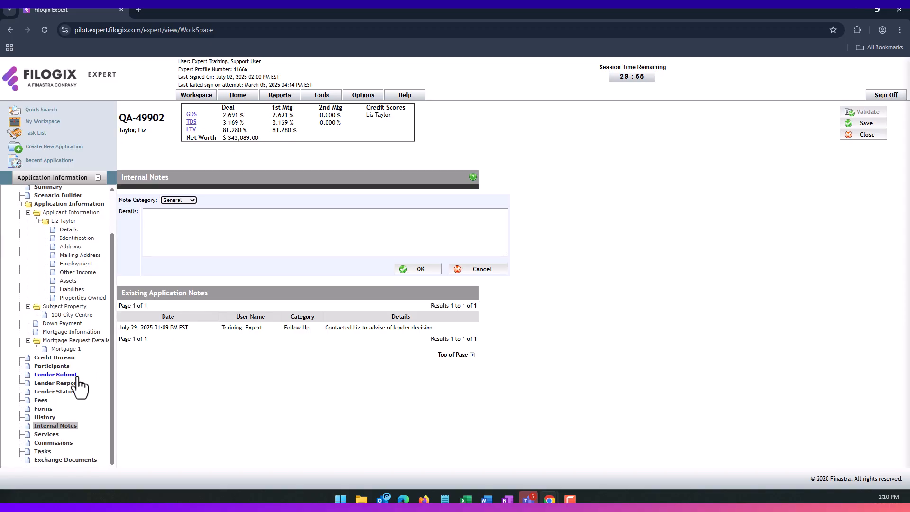
{"action": "left_click", "coordinate": [54, 443]}
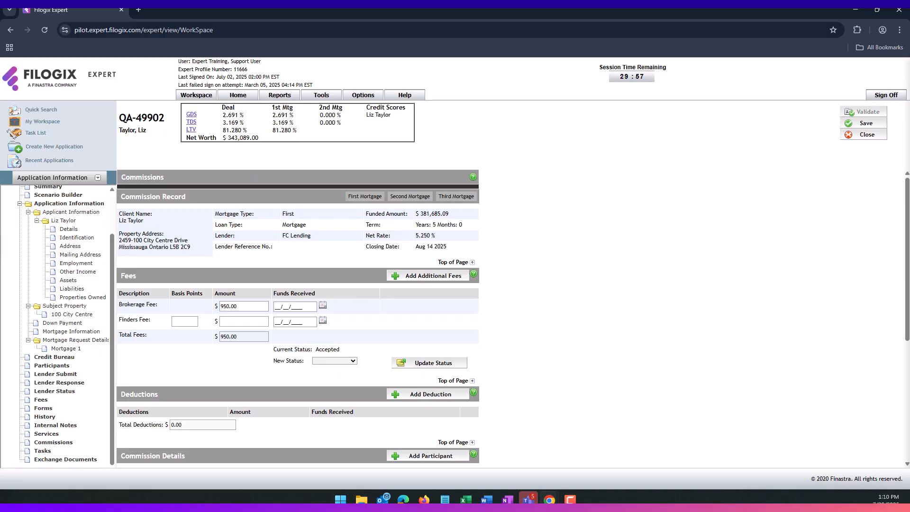
{"action": "key", "text": "super+d"}
{"action": "key", "text": "super+d"}
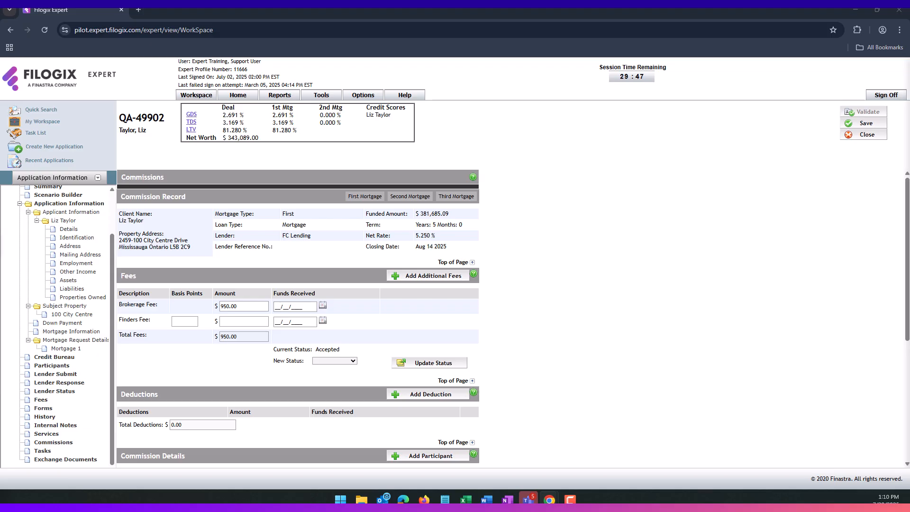
{"action": "scroll", "coordinate": [224, 378], "scroll_direction": "down", "scroll_amount": 3}
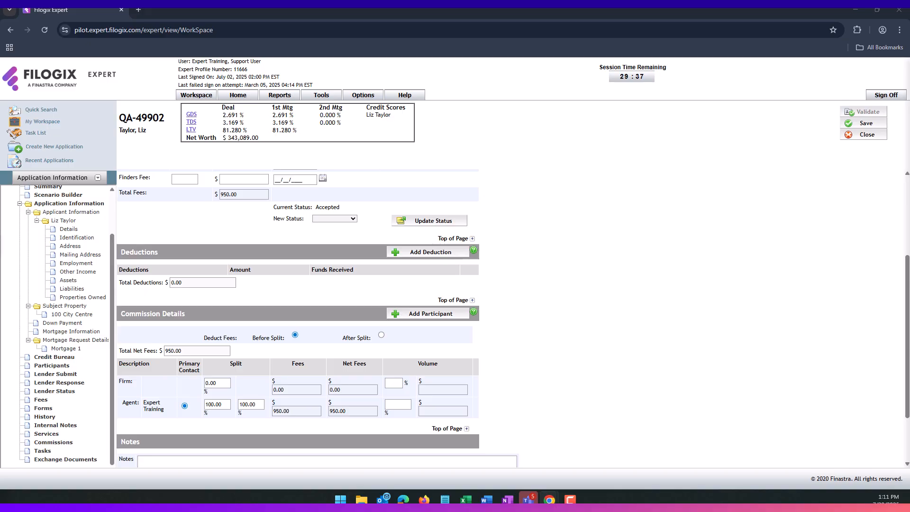
- Create a High-priority Signed Commitment task due Jul 31 2025 for the training user, with a comment
{"action": "left_click", "coordinate": [42, 451]}
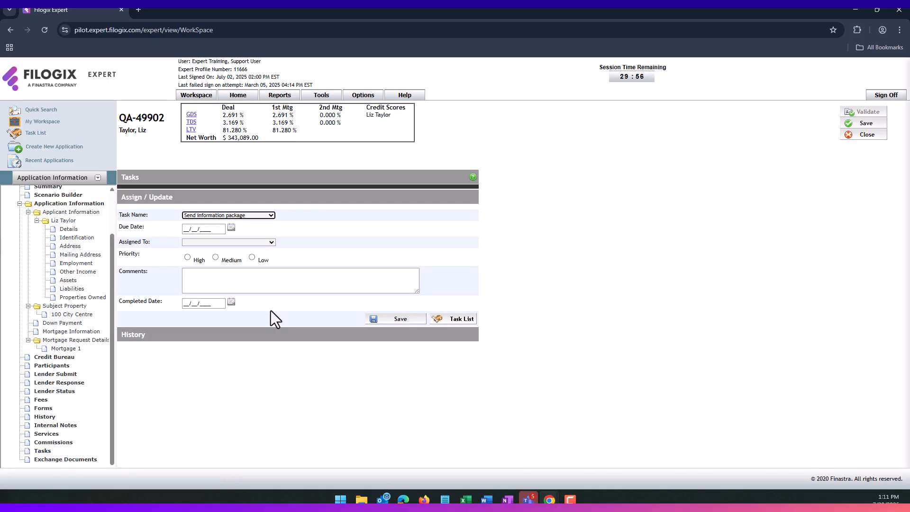
{"action": "left_click", "coordinate": [268, 216]}
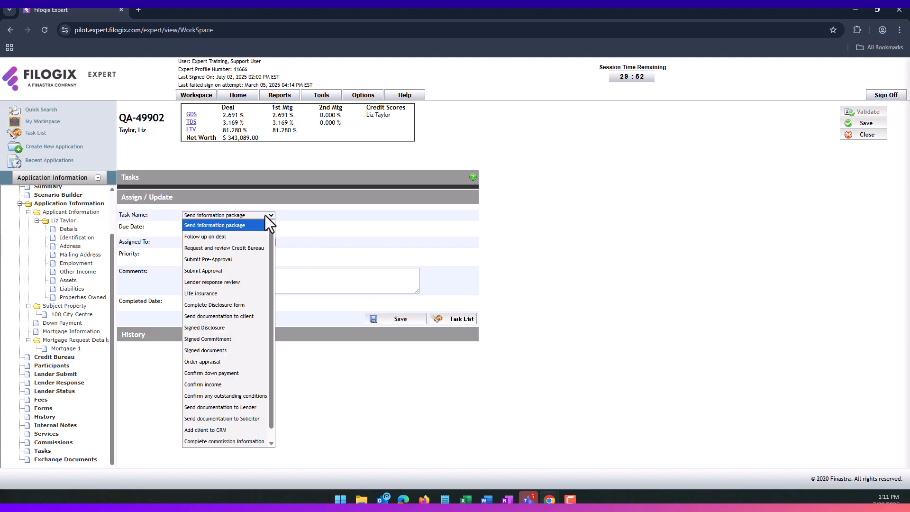
{"action": "left_click", "coordinate": [207, 339]}
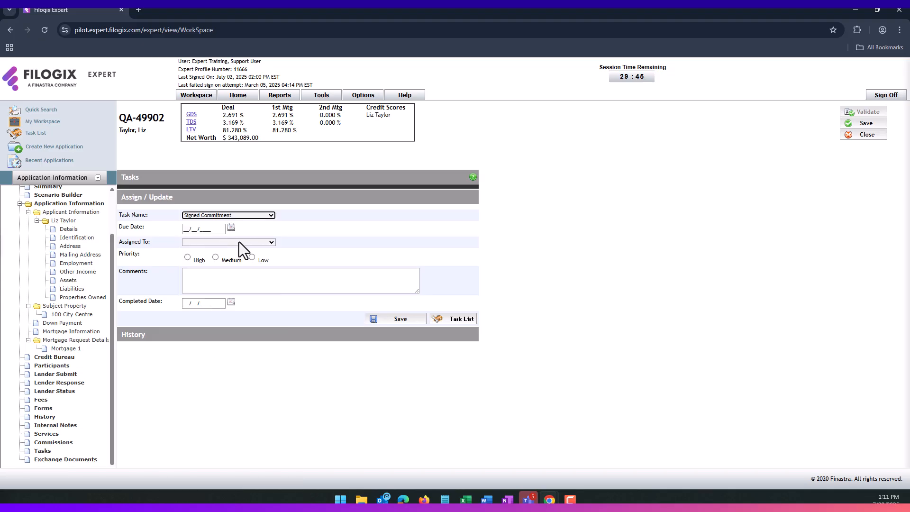
{"action": "left_click", "coordinate": [231, 228]}
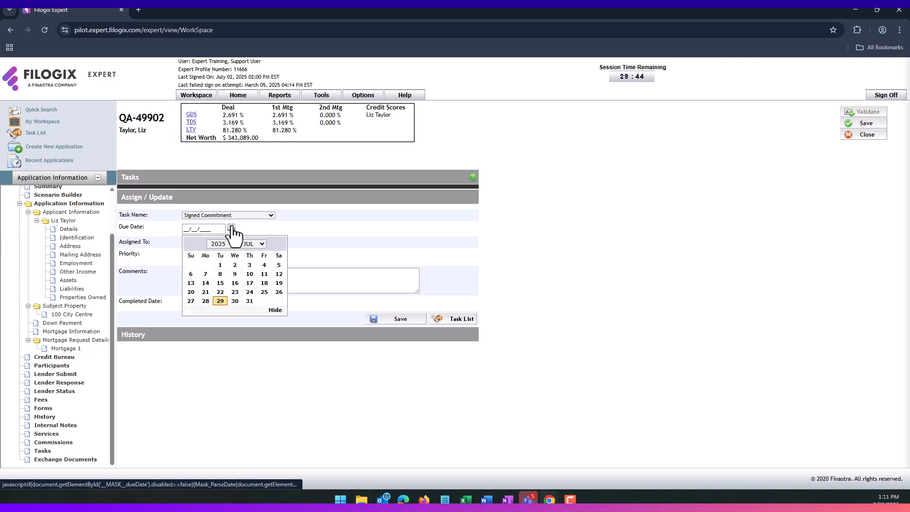
{"action": "left_click", "coordinate": [247, 301]}
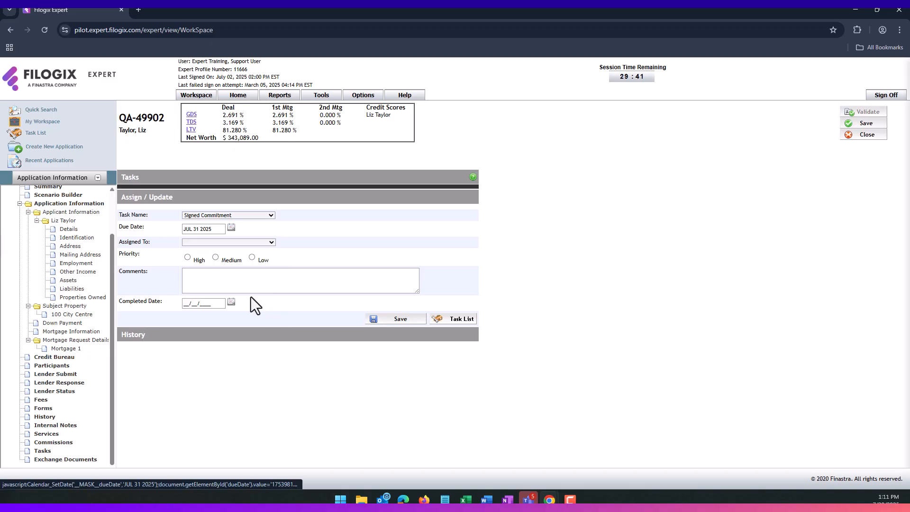
{"action": "left_click", "coordinate": [244, 244]}
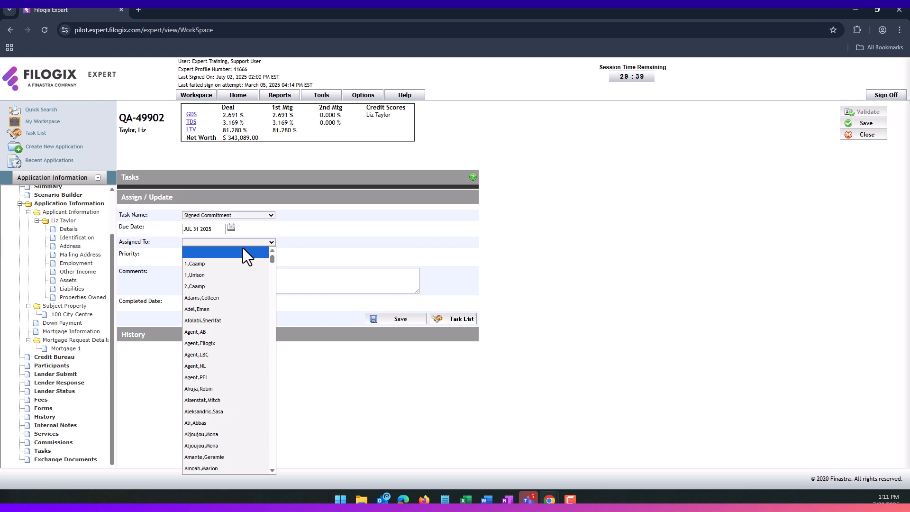
{"action": "type", "text": "tr"}
{"action": "key", "text": "Return"}
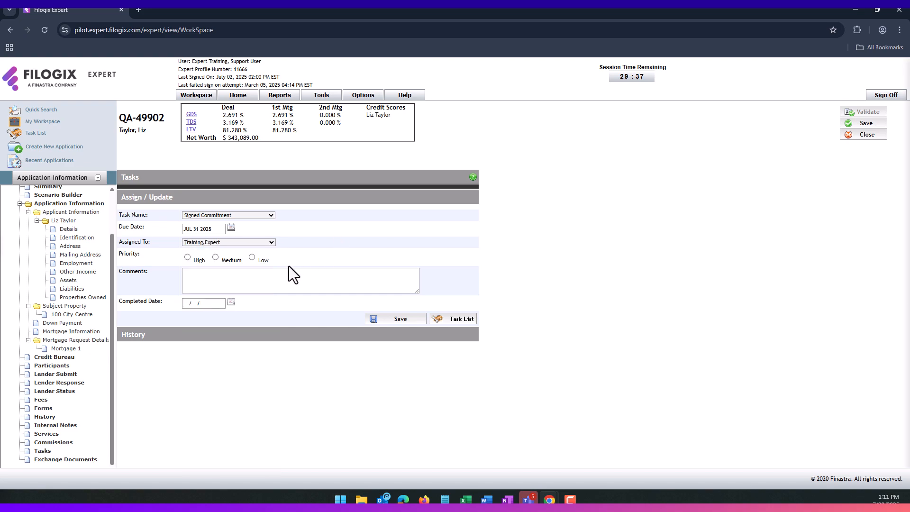
{"action": "left_click", "coordinate": [188, 256]}
{"action": "left_click", "coordinate": [238, 284]}
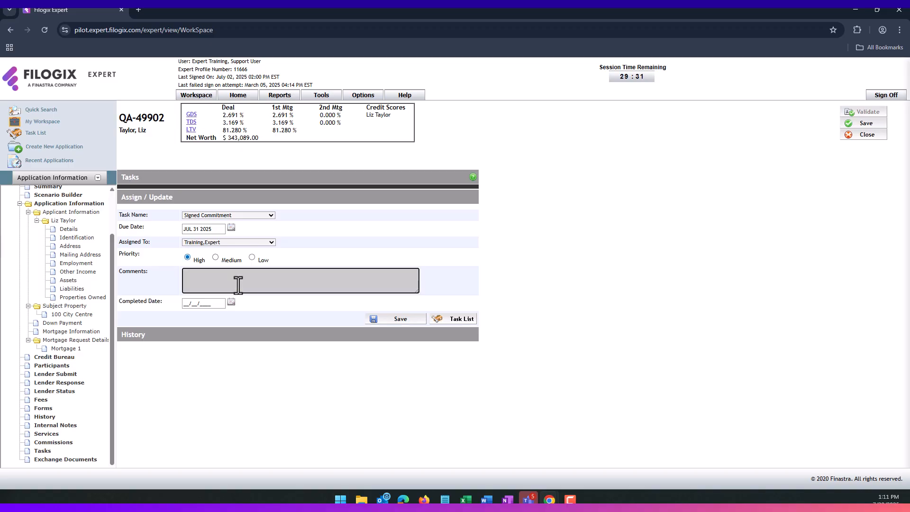
{"action": "type", "text": "You may to enter"}
{"action": "left_click", "coordinate": [397, 323]}
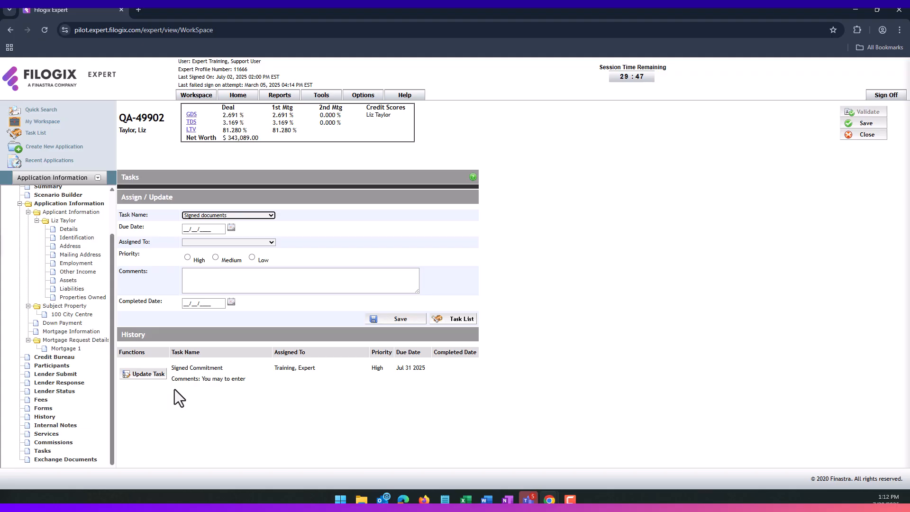
- Update the Signed Commitment task with completed date Jul 28 2025 and recheck the task list
{"action": "left_click", "coordinate": [43, 135]}
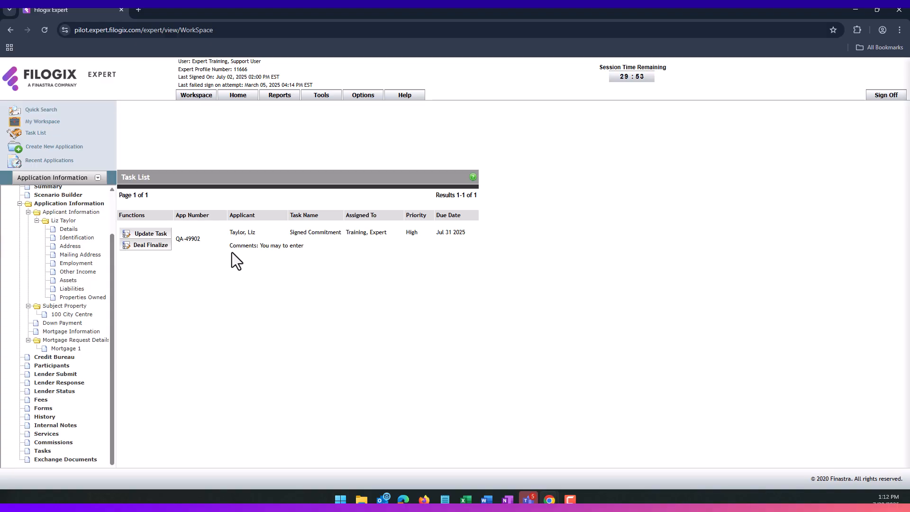
{"action": "left_click", "coordinate": [153, 234]}
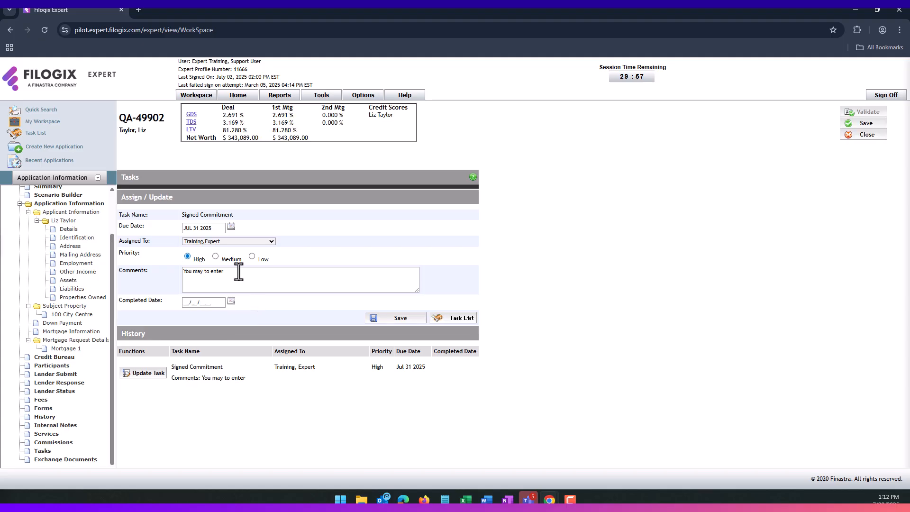
{"action": "left_click", "coordinate": [231, 302]}
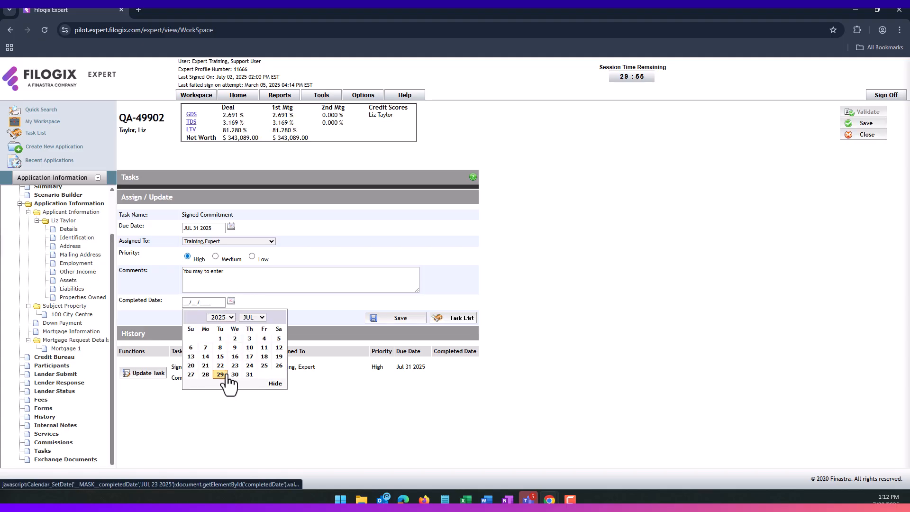
{"action": "left_click", "coordinate": [205, 374]}
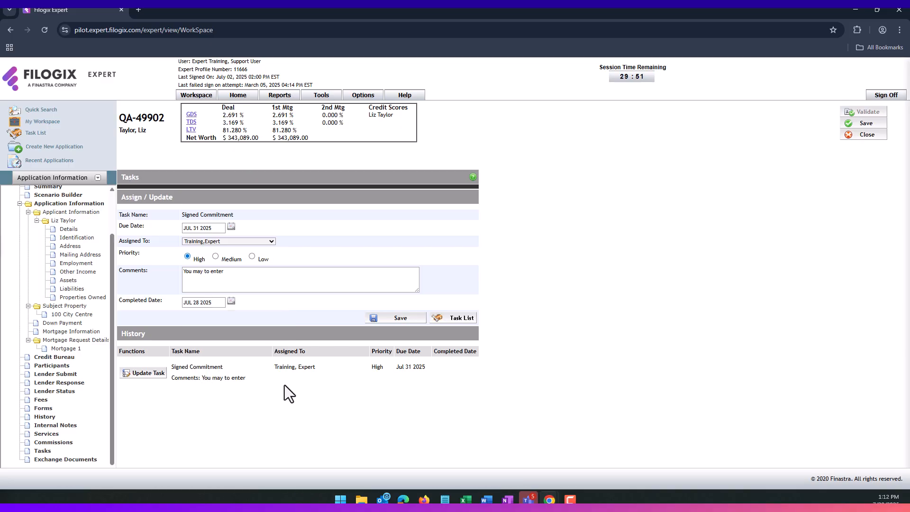
{"action": "left_click", "coordinate": [401, 318]}
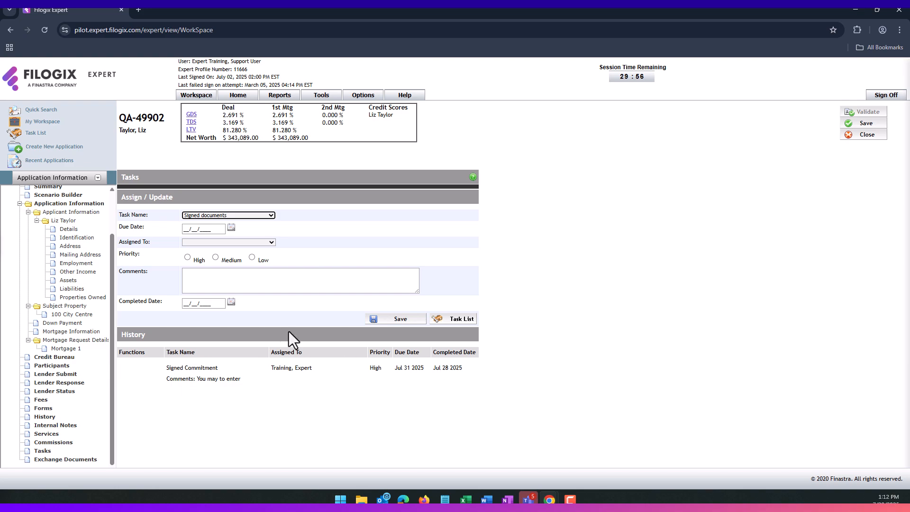
{"action": "left_click", "coordinate": [33, 134]}
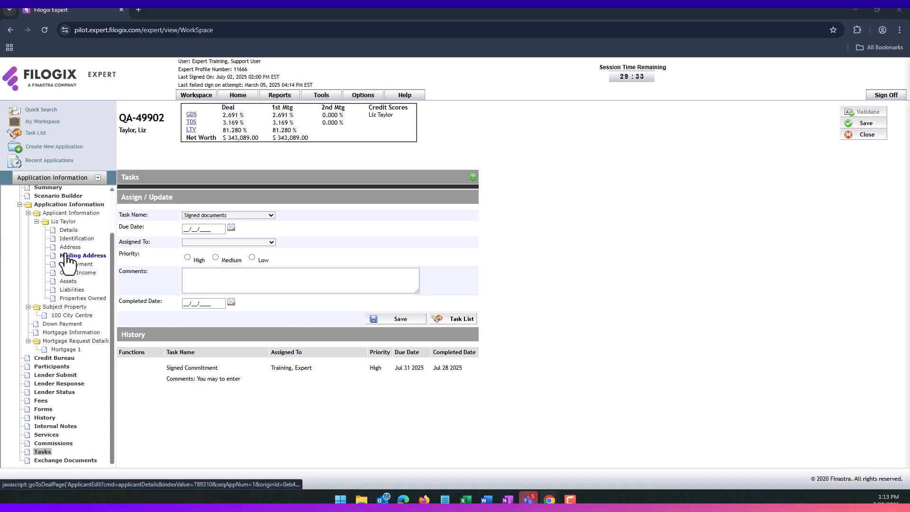
- From the Summary page, change QA-49902's status from Accepted to Cancelled and confirm the cancellation
{"action": "scroll", "coordinate": [67, 262], "scroll_direction": "up", "scroll_amount": 2}
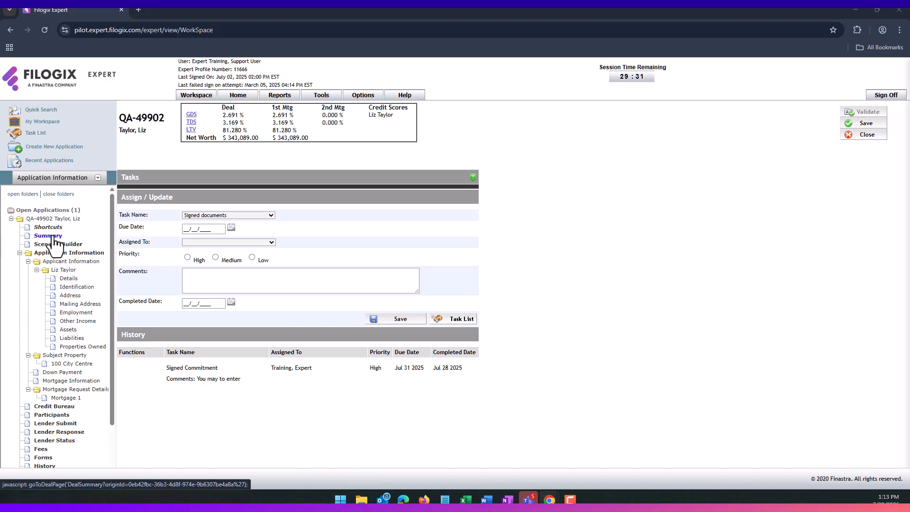
{"action": "left_click", "coordinate": [54, 238]}
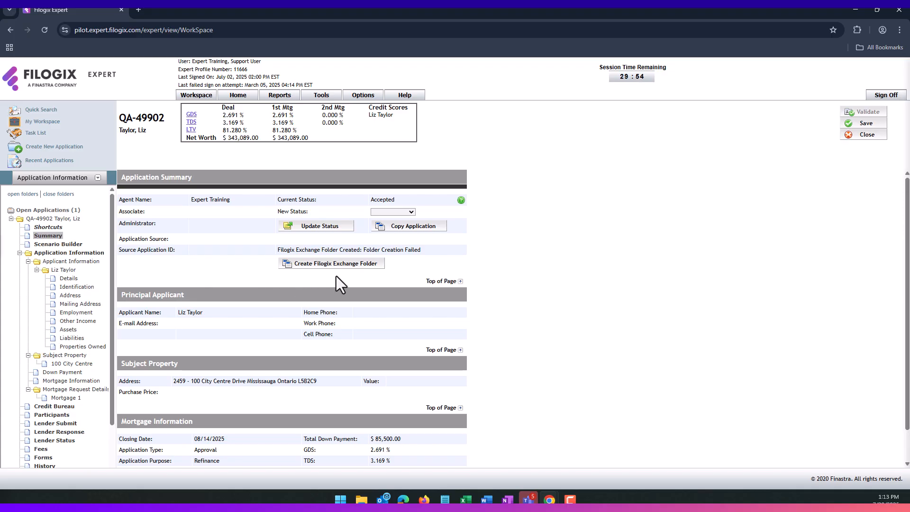
{"action": "left_click", "coordinate": [413, 211]}
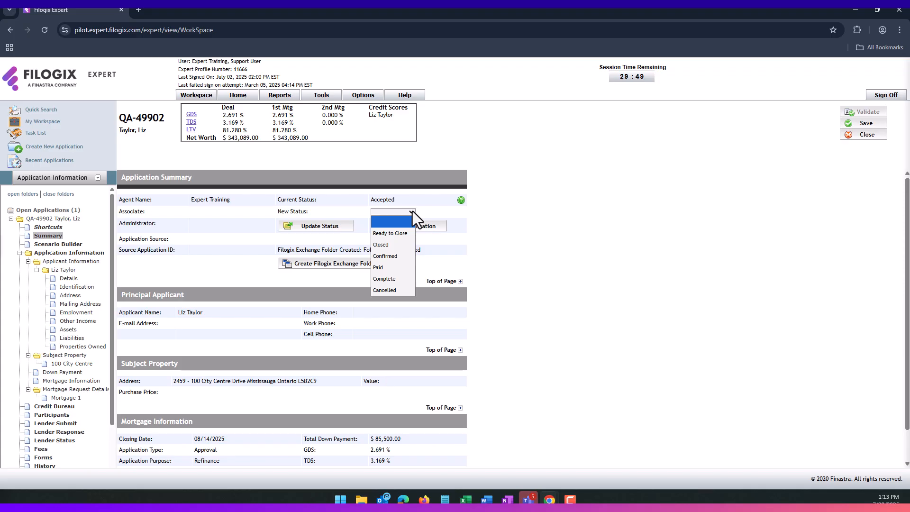
{"action": "left_click", "coordinate": [389, 290]}
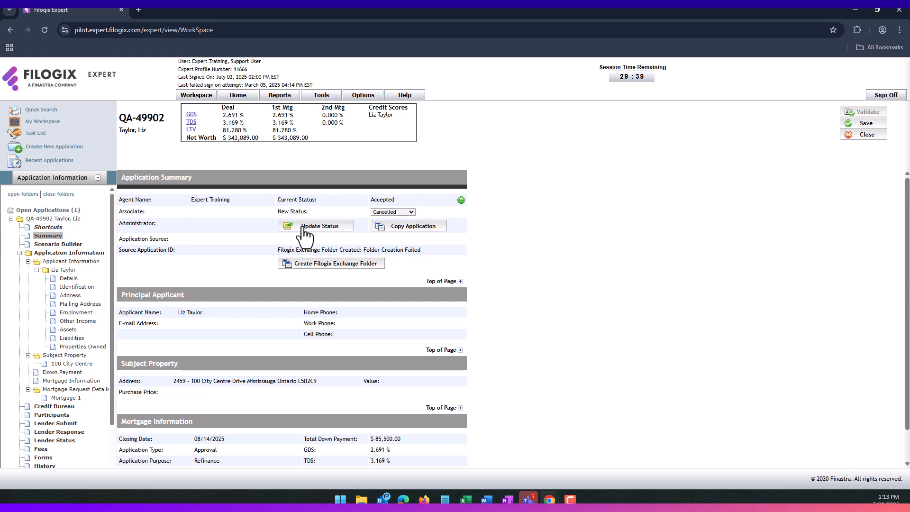
{"action": "left_click", "coordinate": [303, 228]}
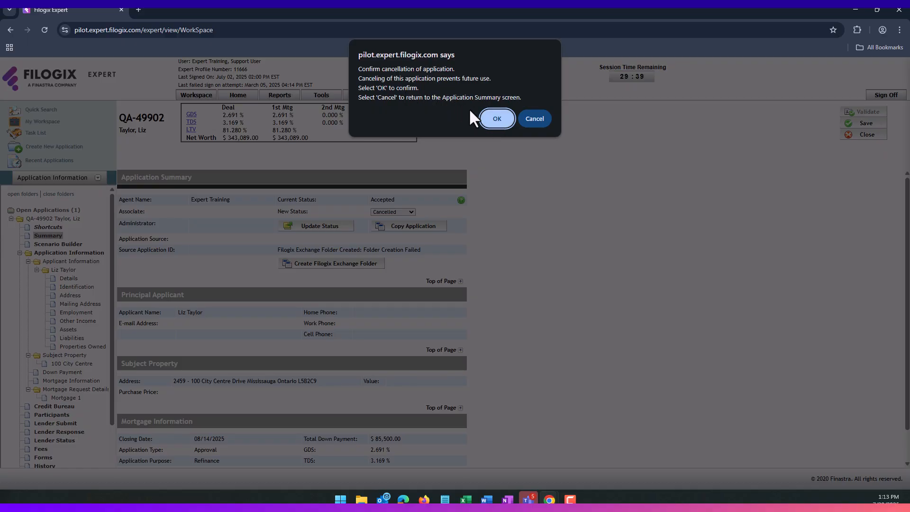
{"action": "left_click", "coordinate": [495, 118]}
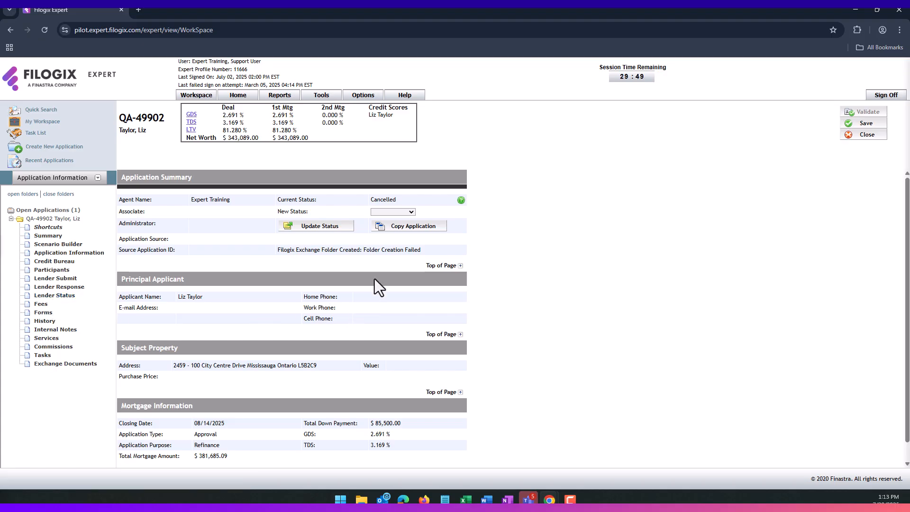
- Update QA-49902 to Ready to Close, confirm it, and bring up the Copy Application address-copy choices
{"action": "left_click", "coordinate": [397, 211]}
{"action": "left_click", "coordinate": [390, 233]}
{"action": "left_click", "coordinate": [306, 227]}
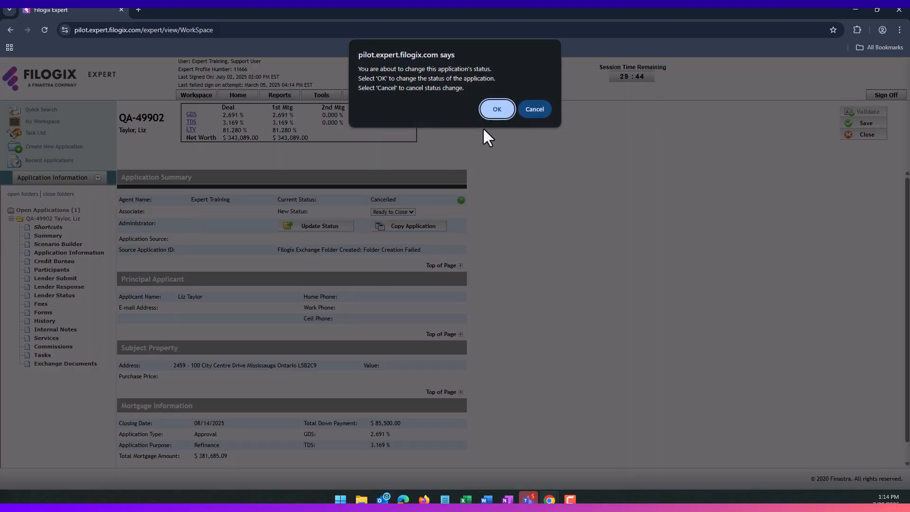
{"action": "left_click", "coordinate": [496, 109]}
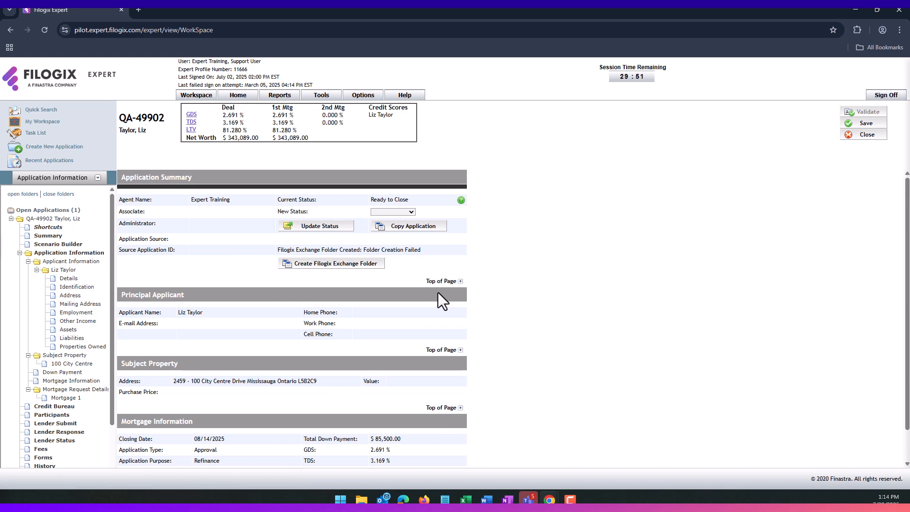
{"action": "left_click", "coordinate": [417, 236]}
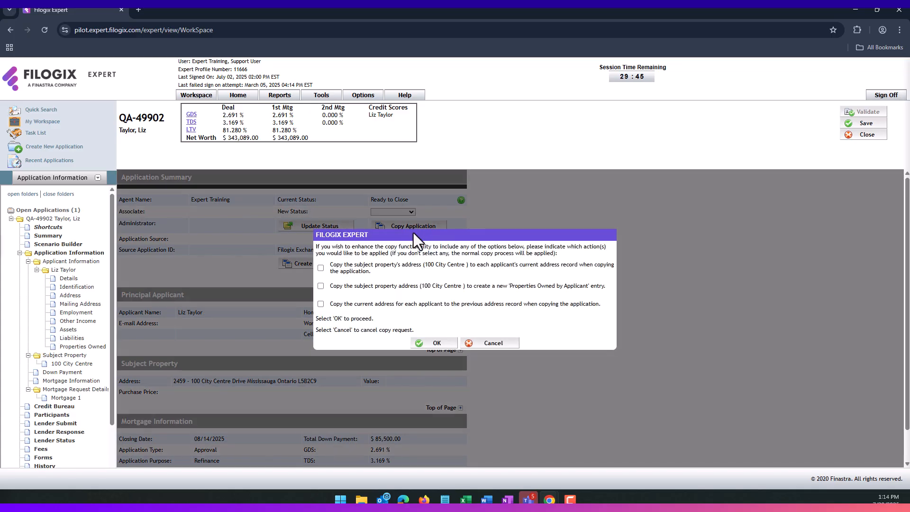